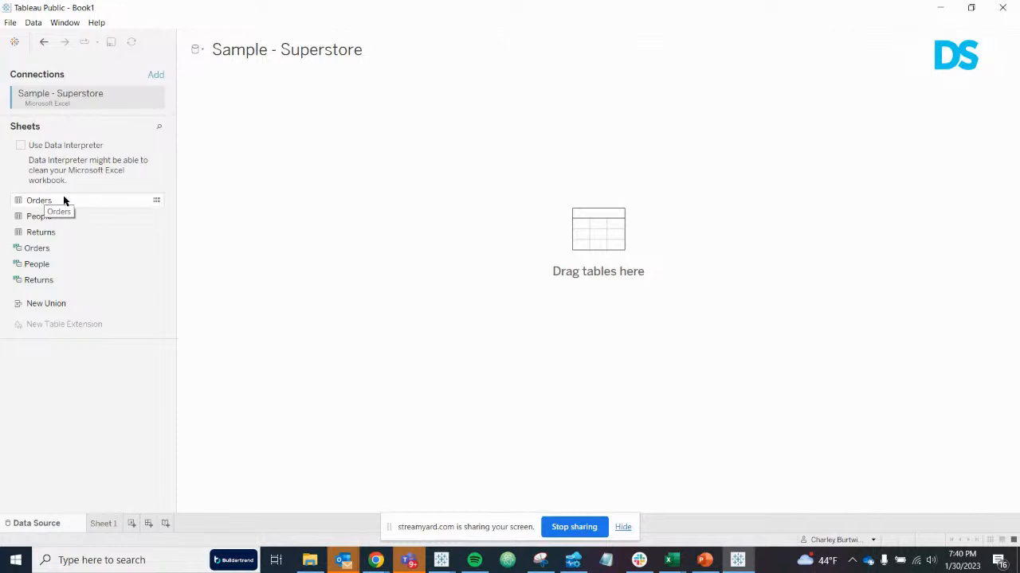
# Add the Orders table to the data source and open the Sheet 1 worksheet
pyautogui.doubleClick(64, 198)
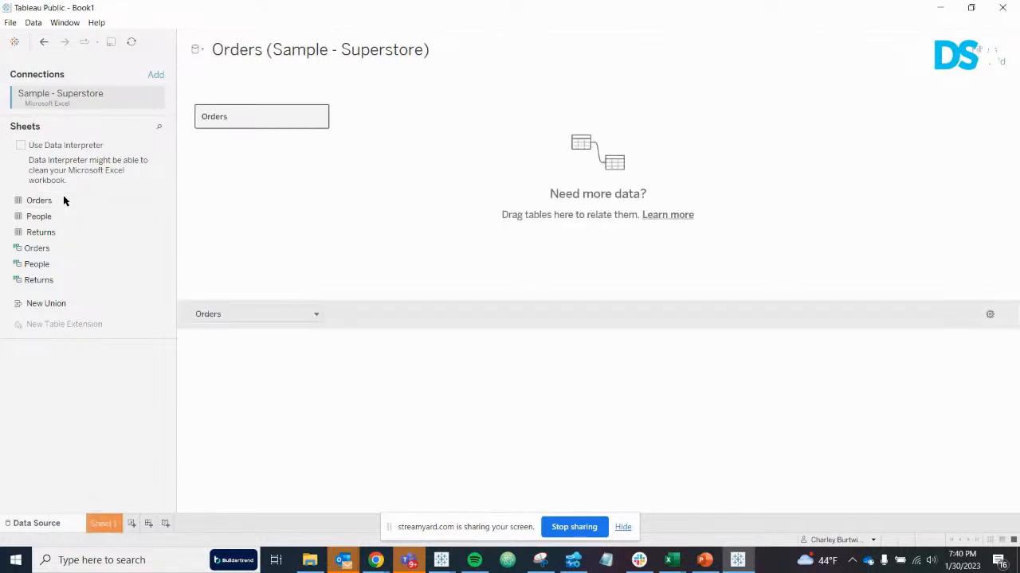
pyautogui.click(104, 524)
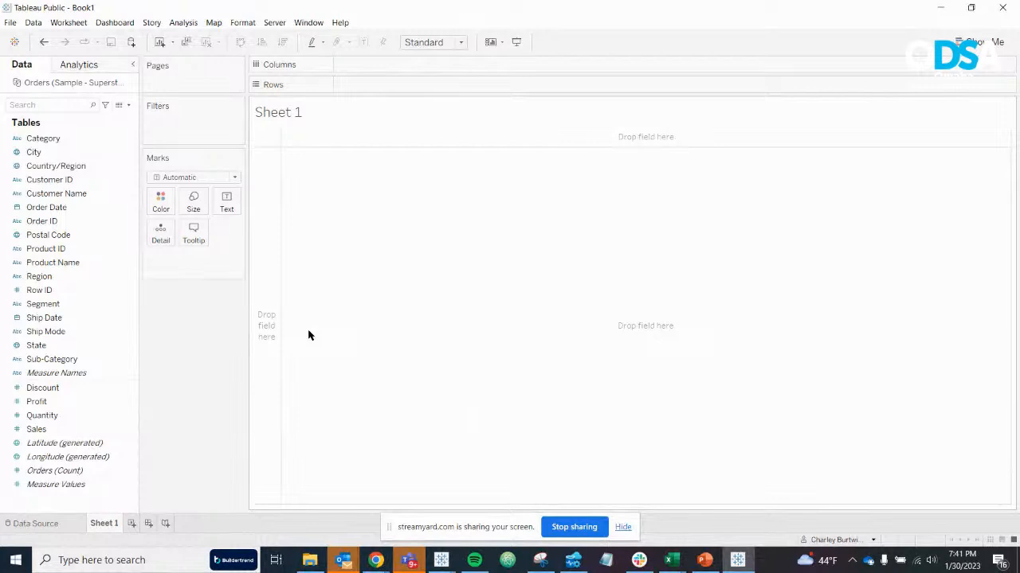
pyautogui.click(622, 527)
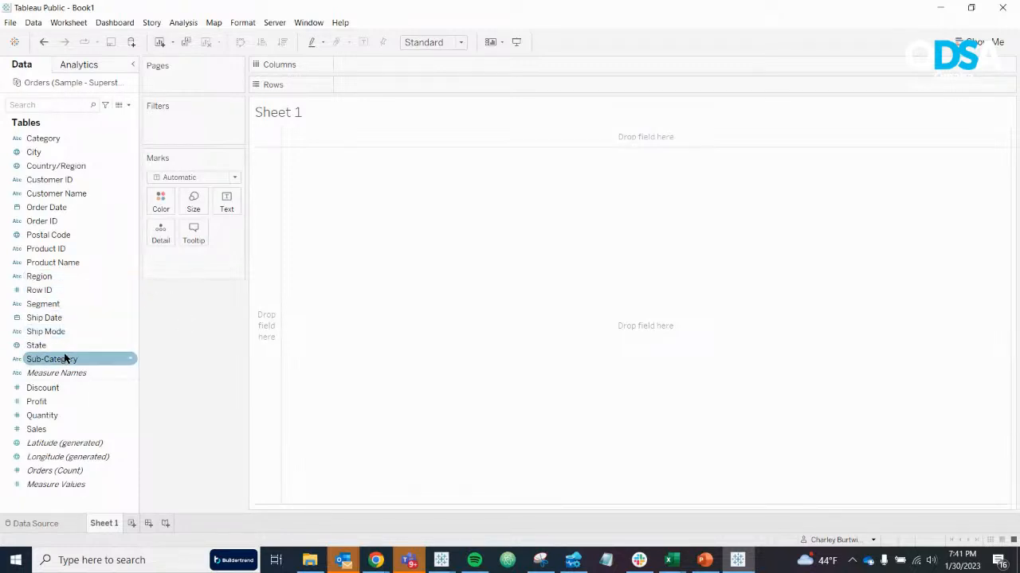
# Place Sub-Category on Rows, try Category in front of it and remove Category again
pyautogui.moveTo(66, 359); pyautogui.dragTo(423, 86)
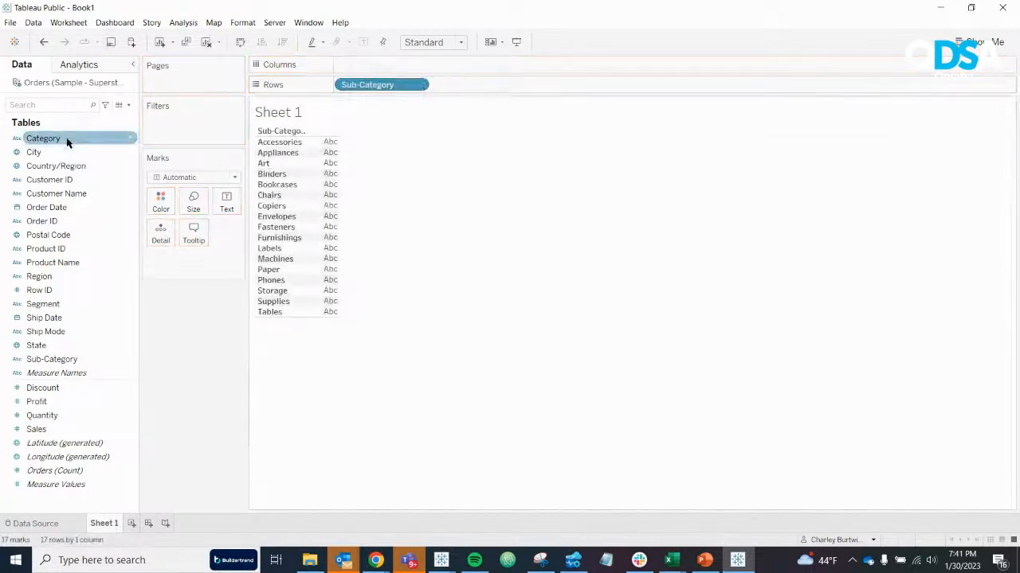
pyautogui.moveTo(66, 141); pyautogui.dragTo(343, 85)
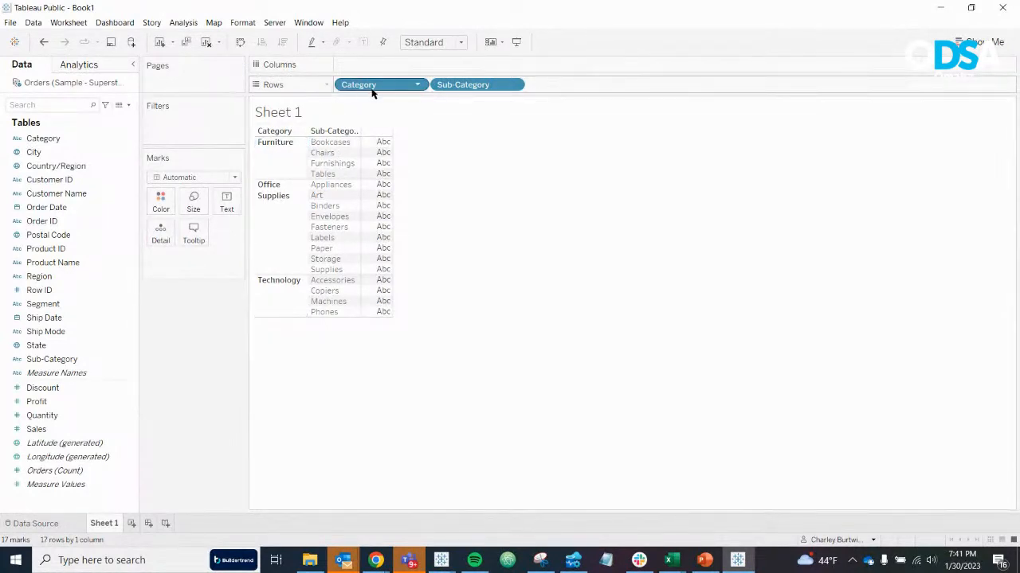
pyautogui.moveTo(380, 87); pyautogui.dragTo(215, 345)
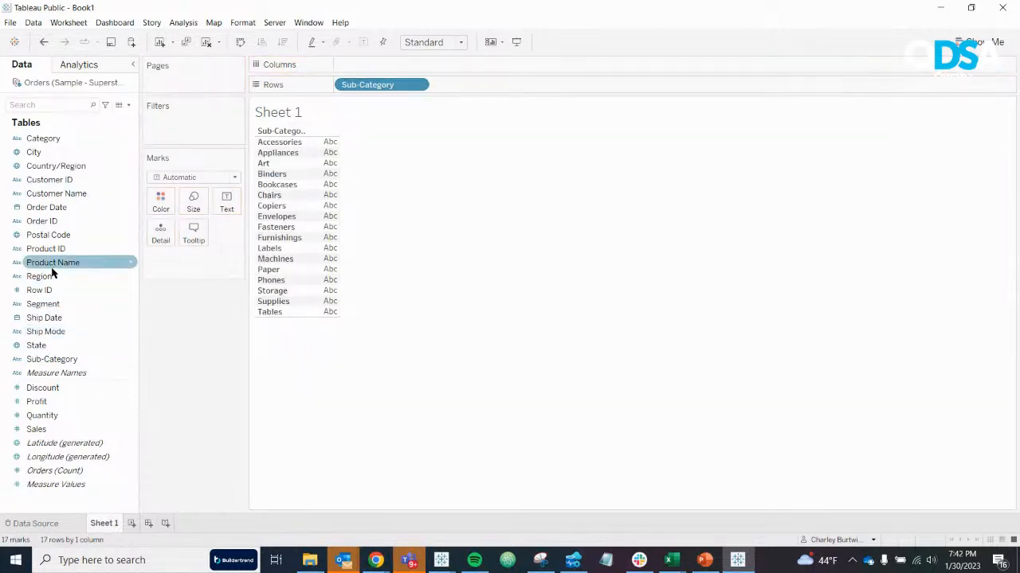
# Plot Sales on Columns as horizontal bars for each sub-category
pyautogui.moveTo(47, 429); pyautogui.dragTo(387, 68)
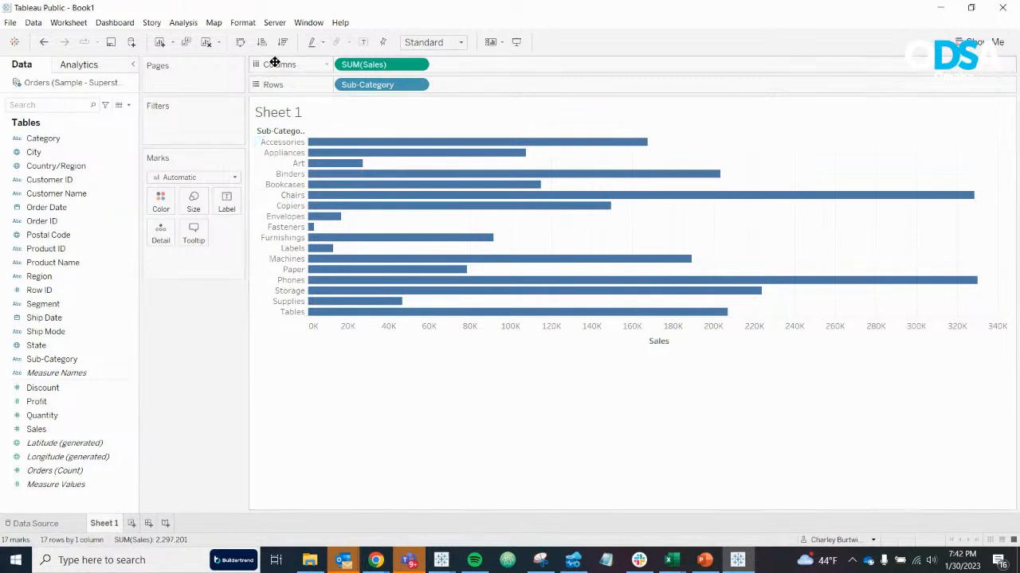
pyautogui.moveTo(338, 147)
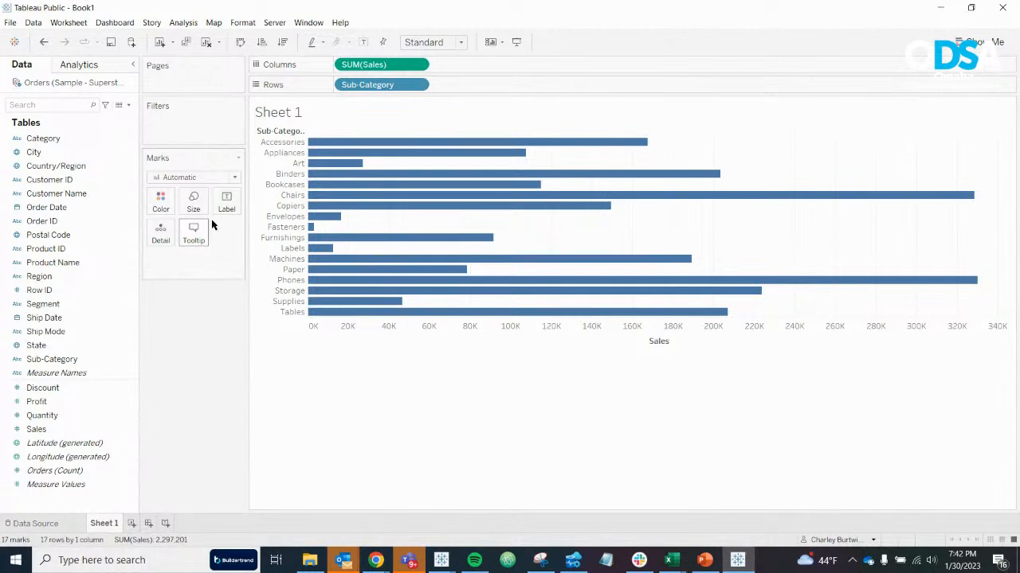
# Try converting the bar chart to a text table with Show Me, and undo the conversion
pyautogui.click(980, 43)
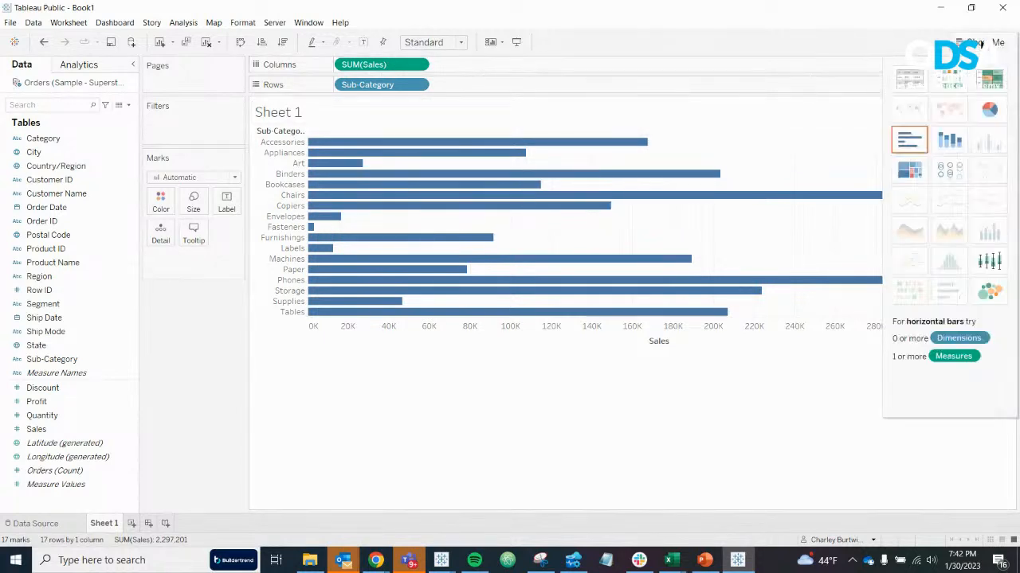
pyautogui.click(910, 80)
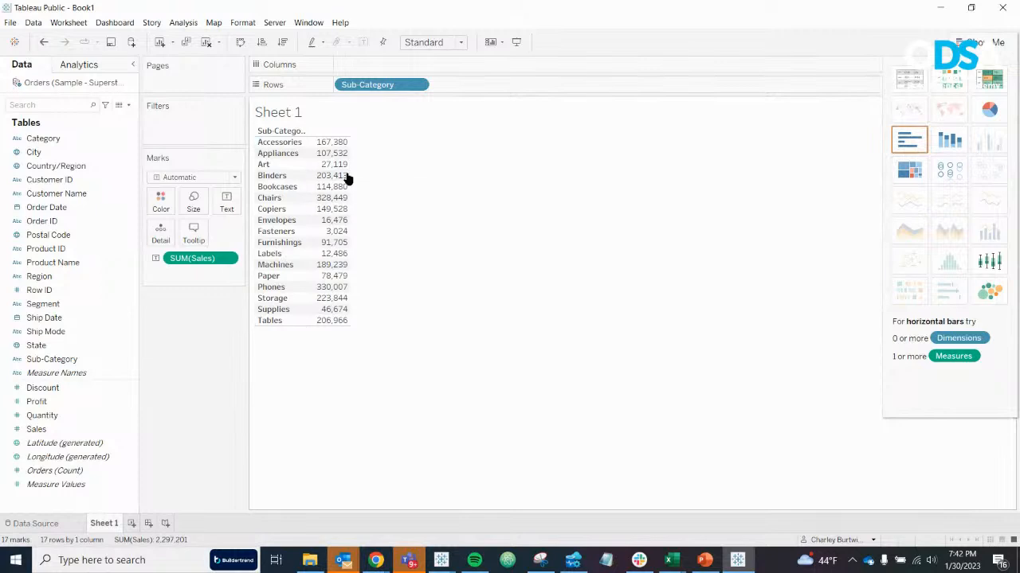
pyautogui.click(44, 42)
pyautogui.click(996, 42)
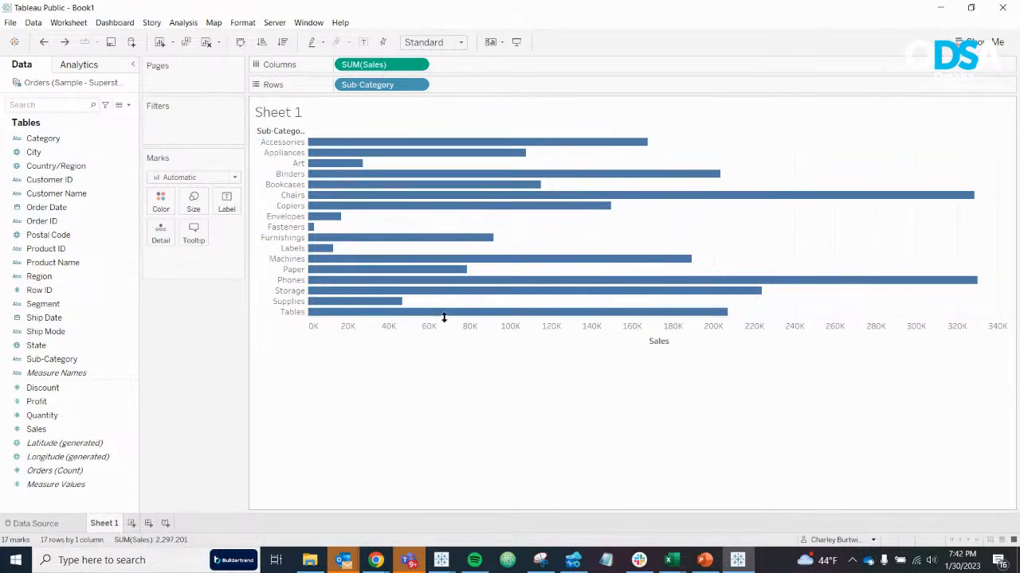
# Move Sales from Columns to Text and set its default number format to custom currency with 1 decimal place in Thousands (K)
pyautogui.moveTo(376, 73); pyautogui.dragTo(225, 206)
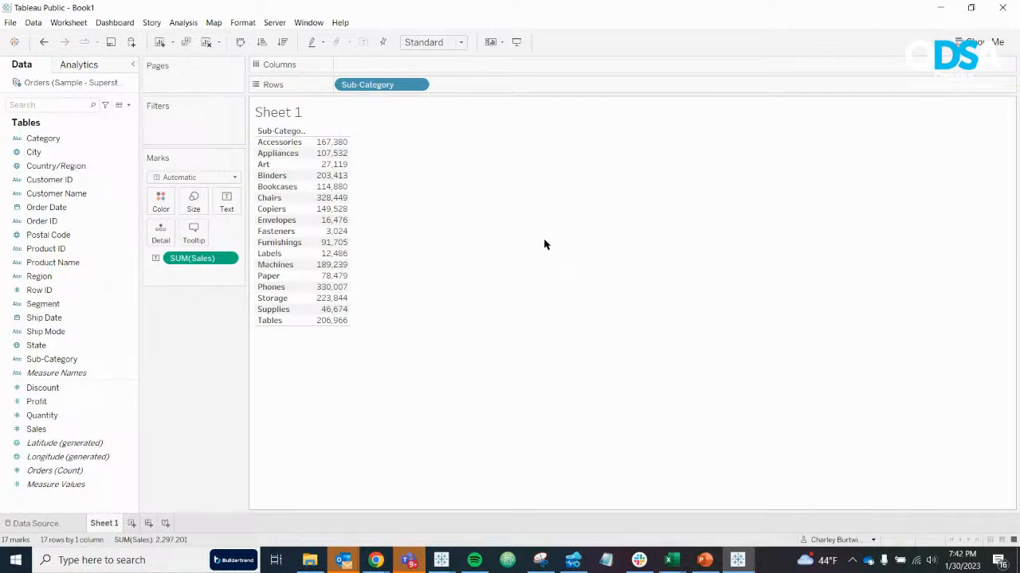
pyautogui.click(131, 431)
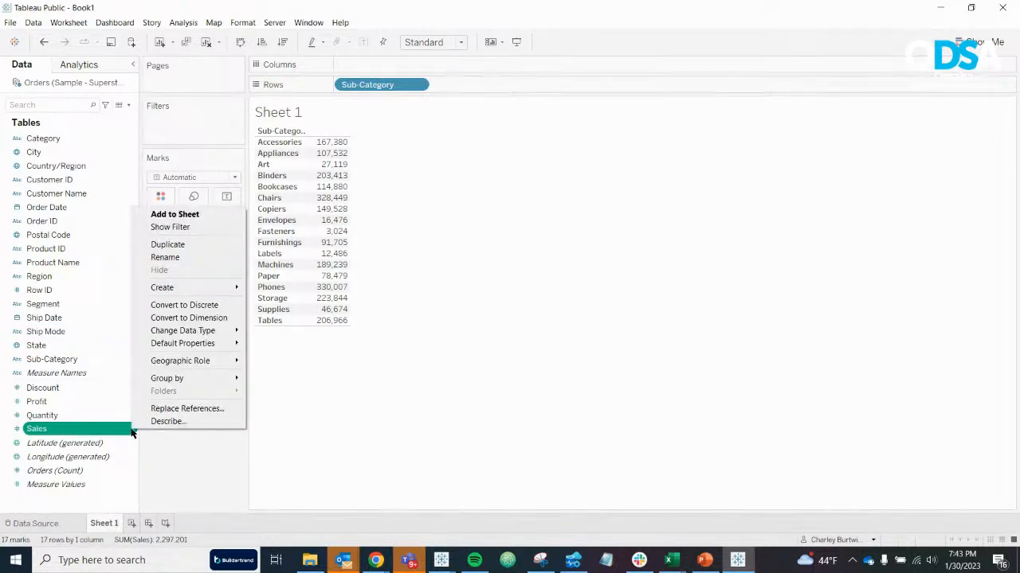
pyautogui.moveTo(208, 344)
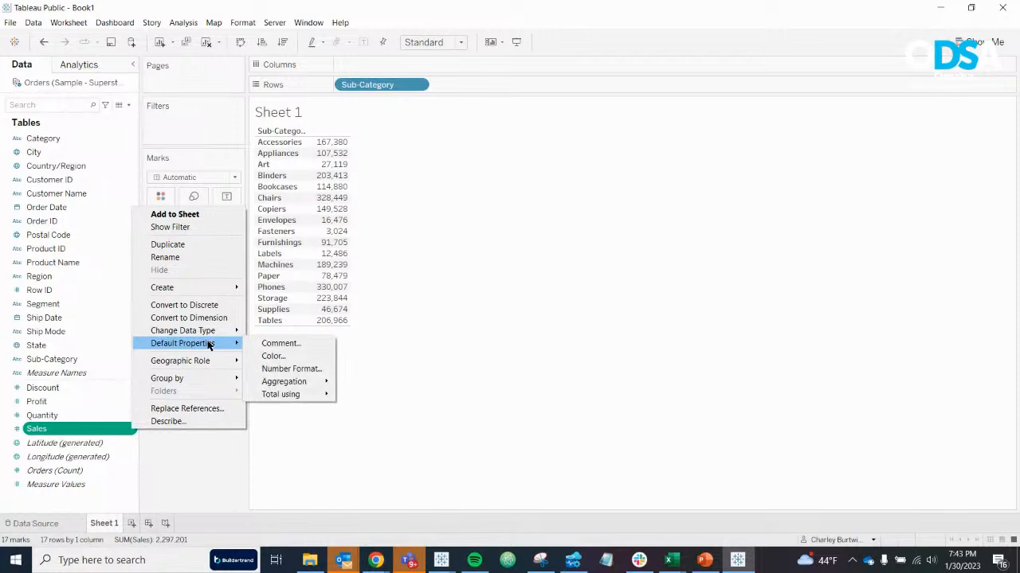
pyautogui.click(290, 369)
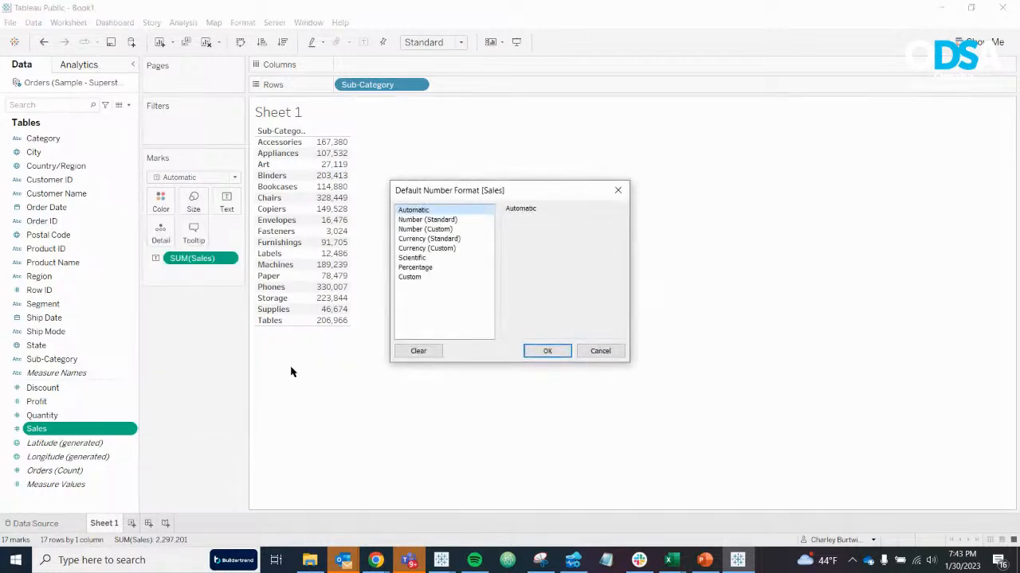
pyautogui.click(426, 248)
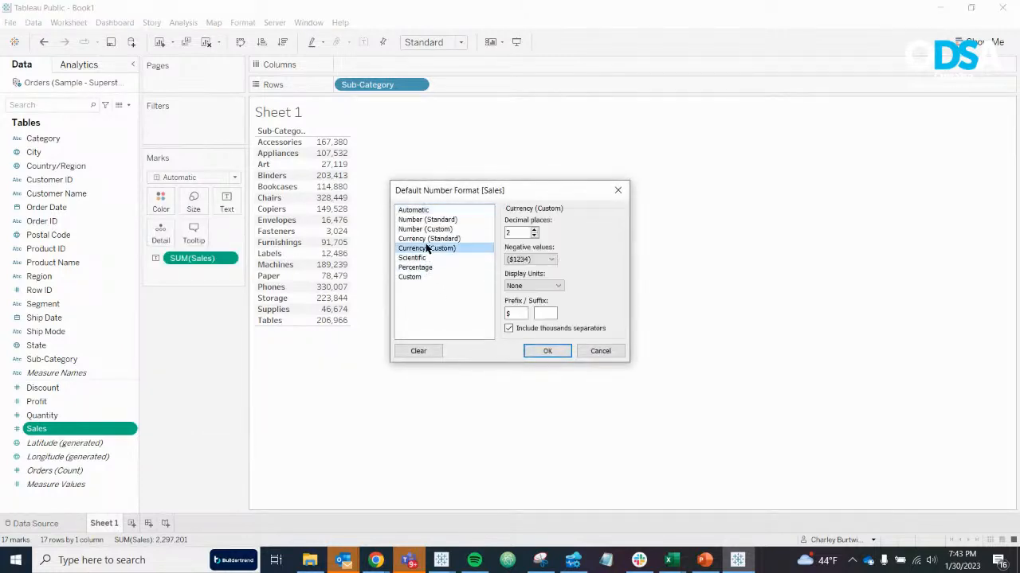
pyautogui.click(534, 236)
pyautogui.click(533, 285)
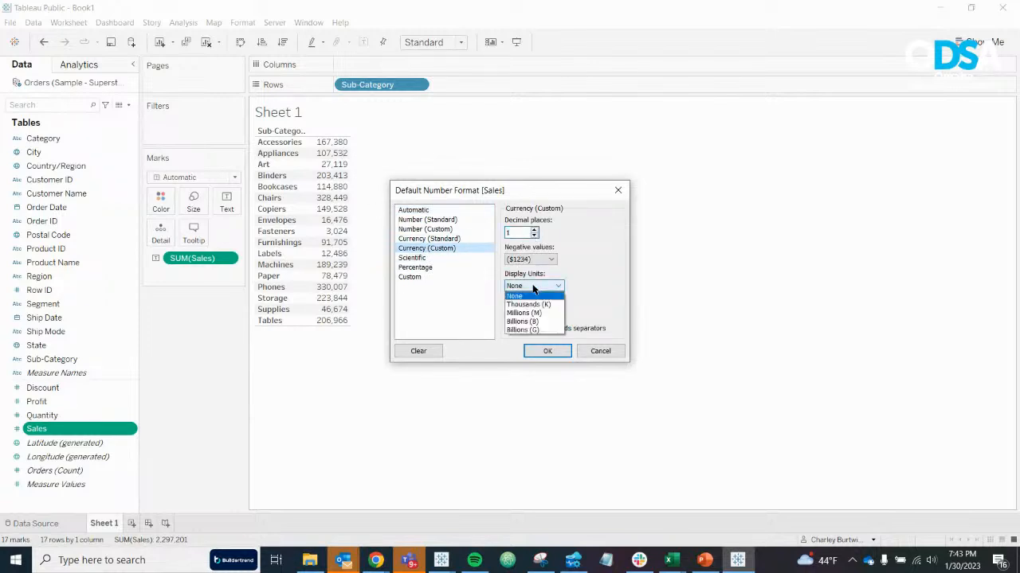
pyautogui.click(529, 304)
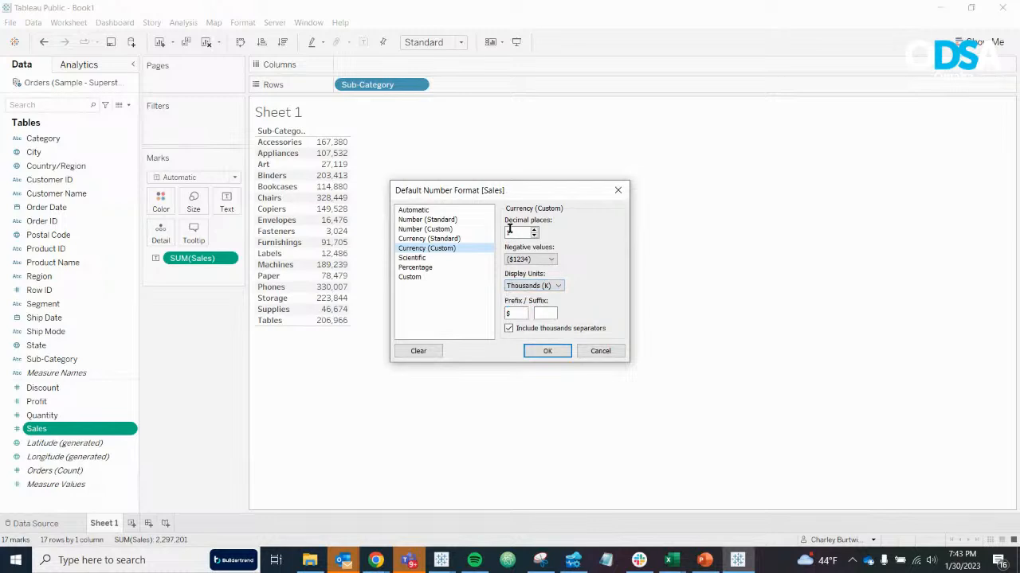
pyautogui.click(545, 350)
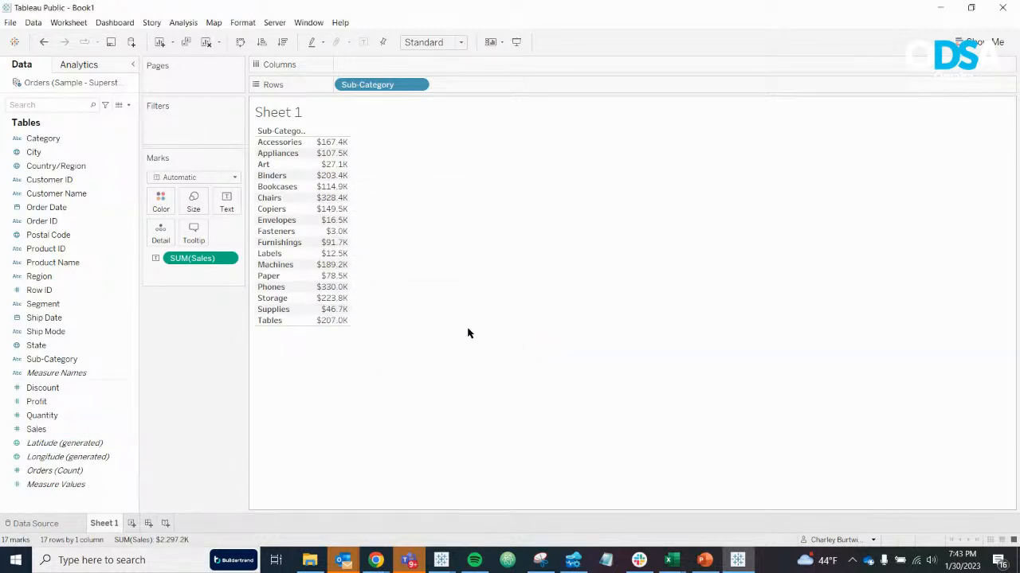
# Hide the Sub-Category field label above the rows and rename the worksheet SALES BY SUB-CATEGORY
pyautogui.rightClick(277, 133)
pyautogui.click(318, 251)
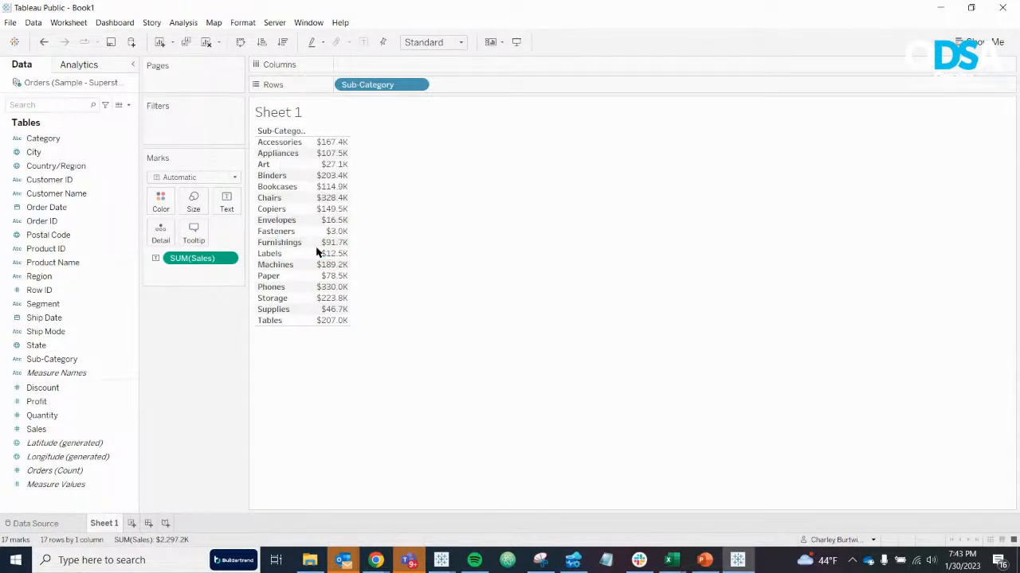
pyautogui.rightClick(116, 525)
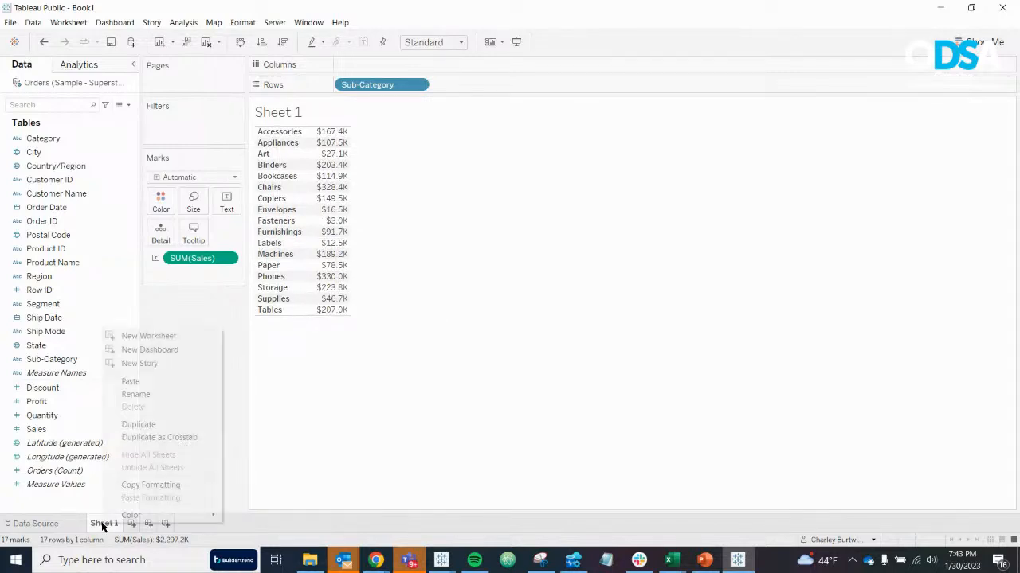
pyautogui.click(160, 394)
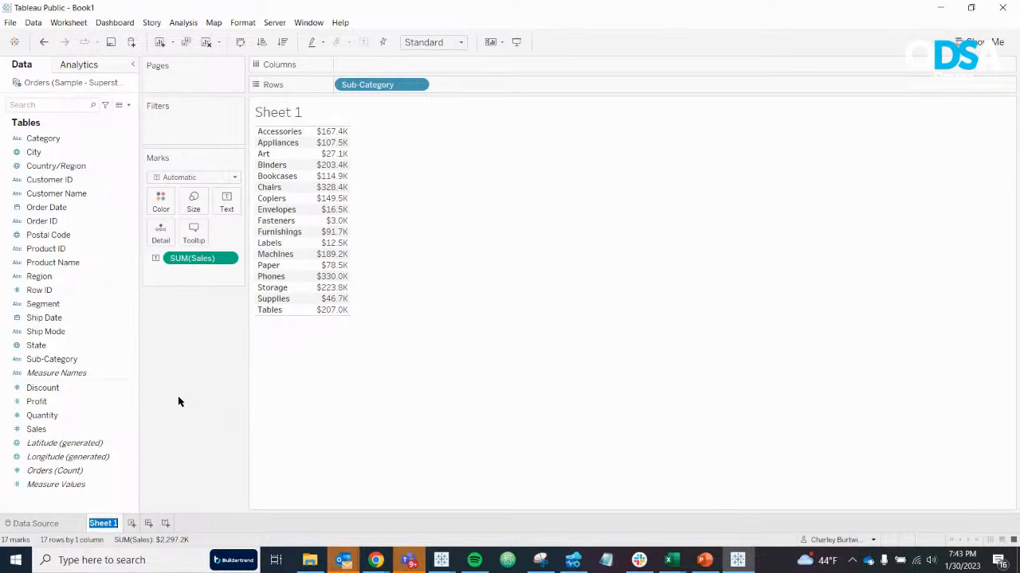
pyautogui.write('SALES BY SUB')
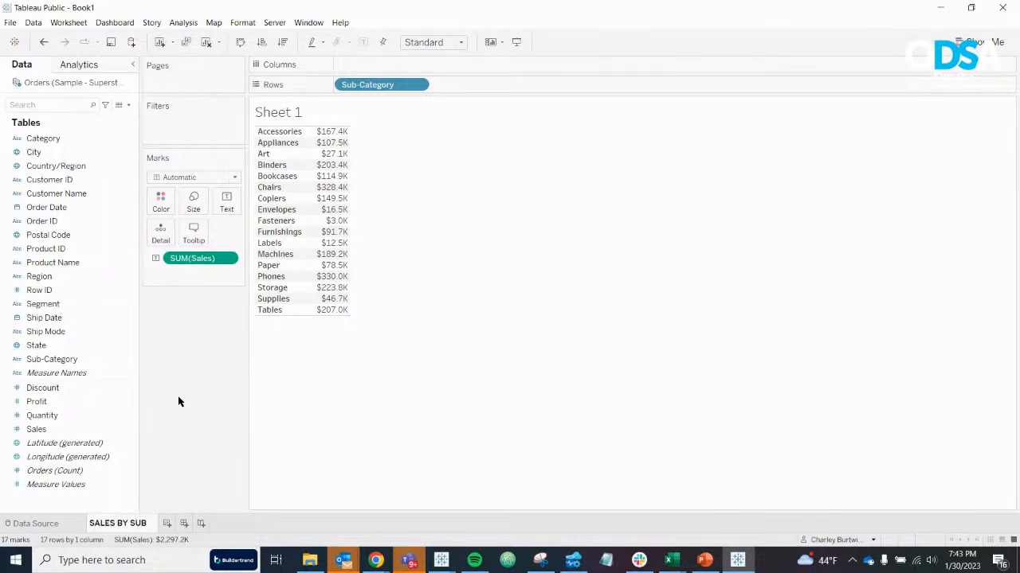
pyautogui.write('-CATEGORY')
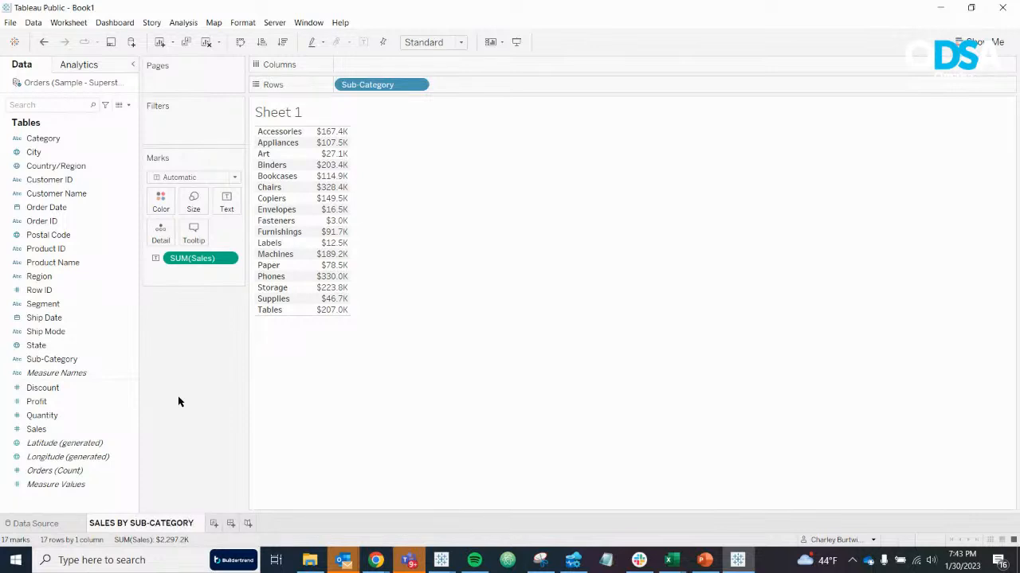
pyautogui.press('Return')
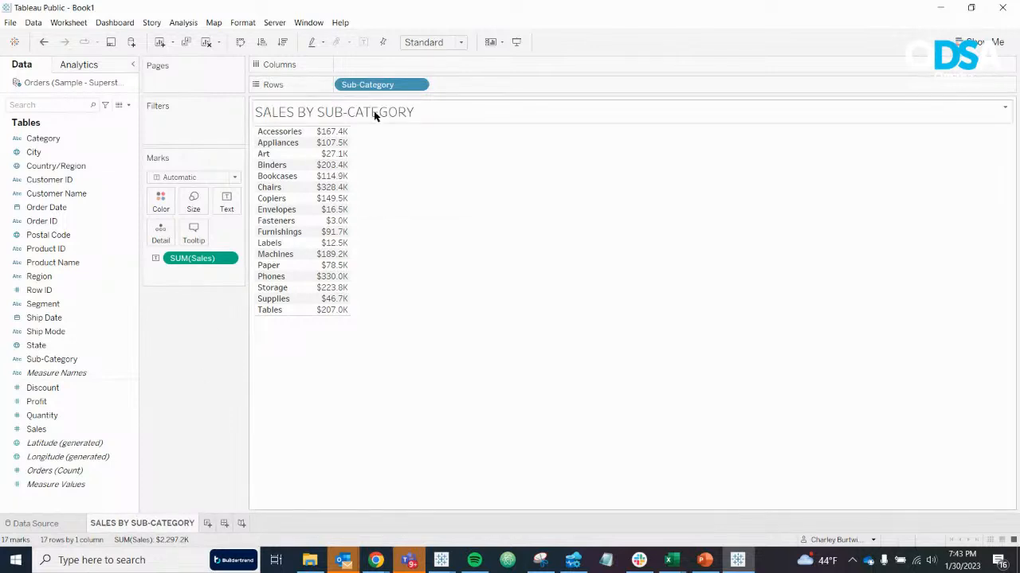
# In the sheet's shading format, try black row banding for the pane and set it to None
pyautogui.moveTo(338, 263)
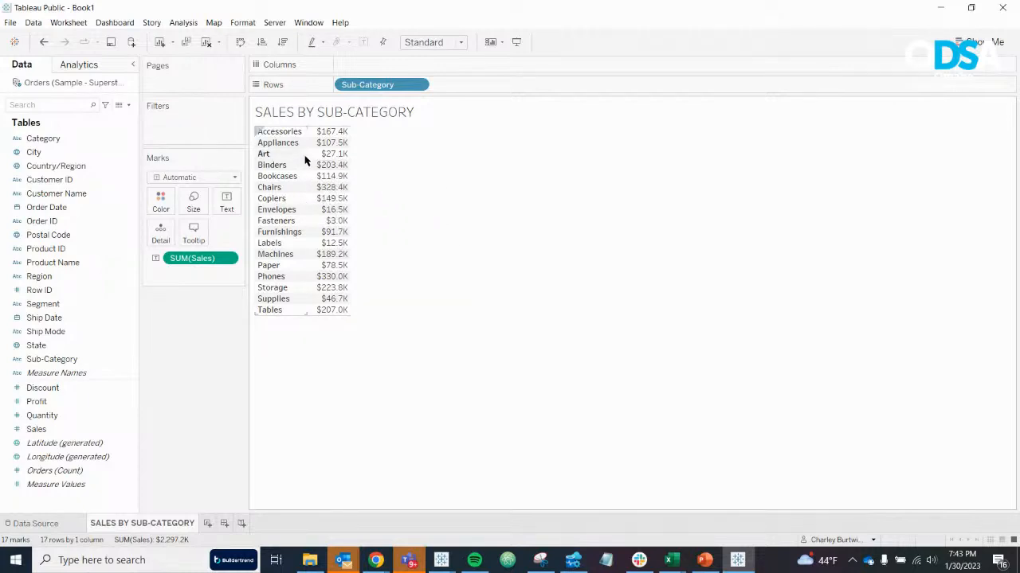
pyautogui.moveTo(317, 159)
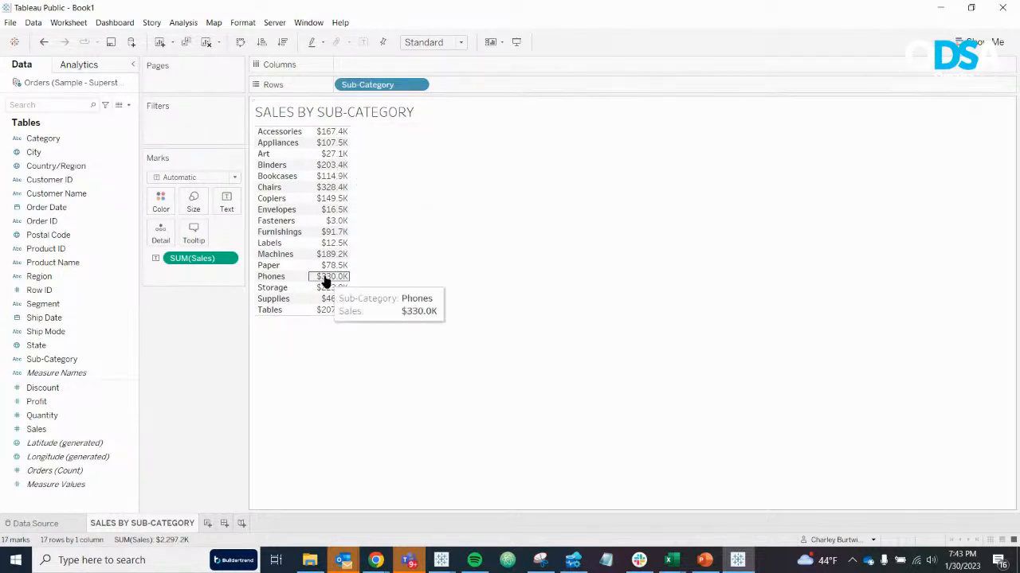
pyautogui.rightClick(330, 143)
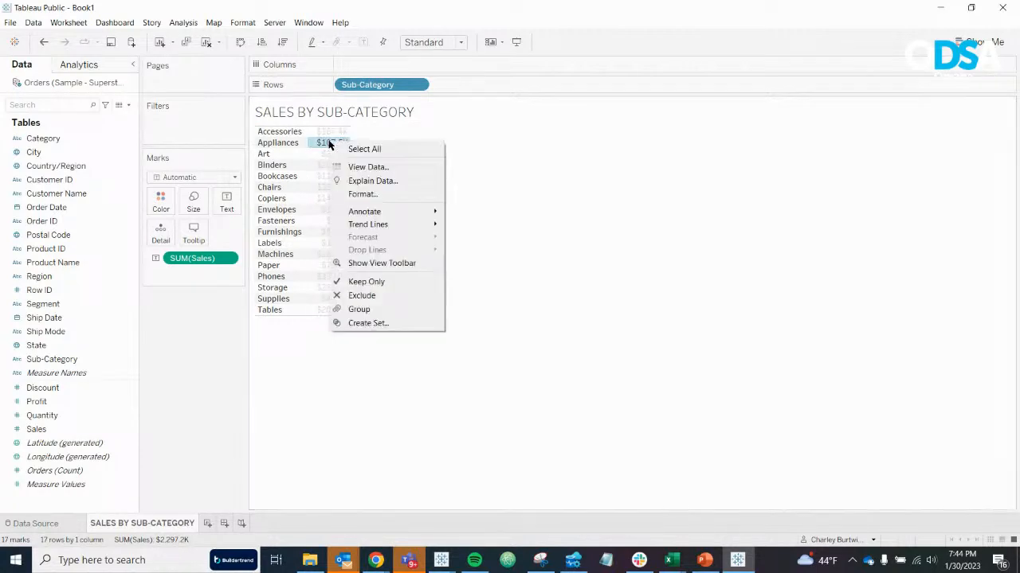
pyautogui.click(361, 194)
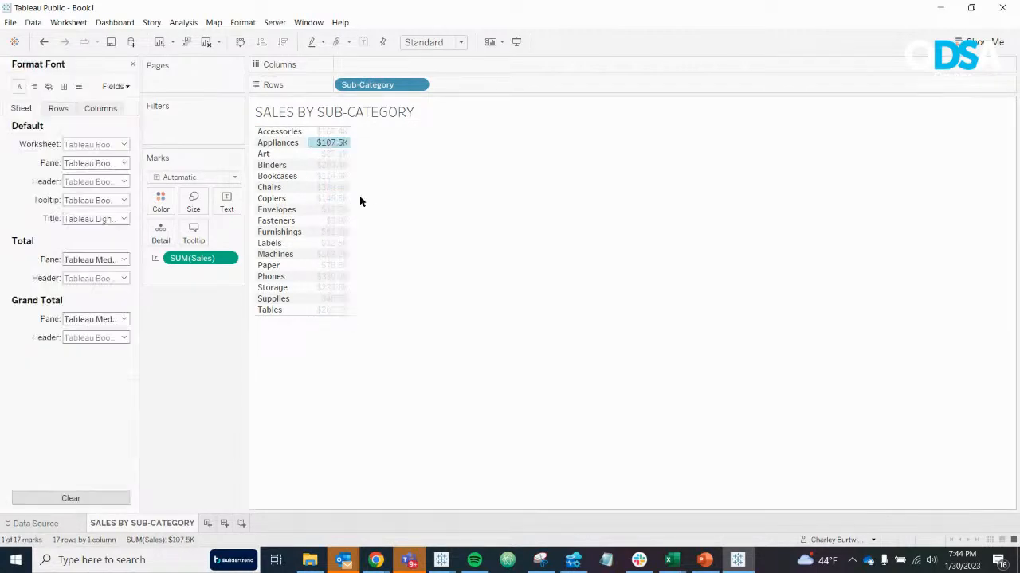
pyautogui.click(47, 87)
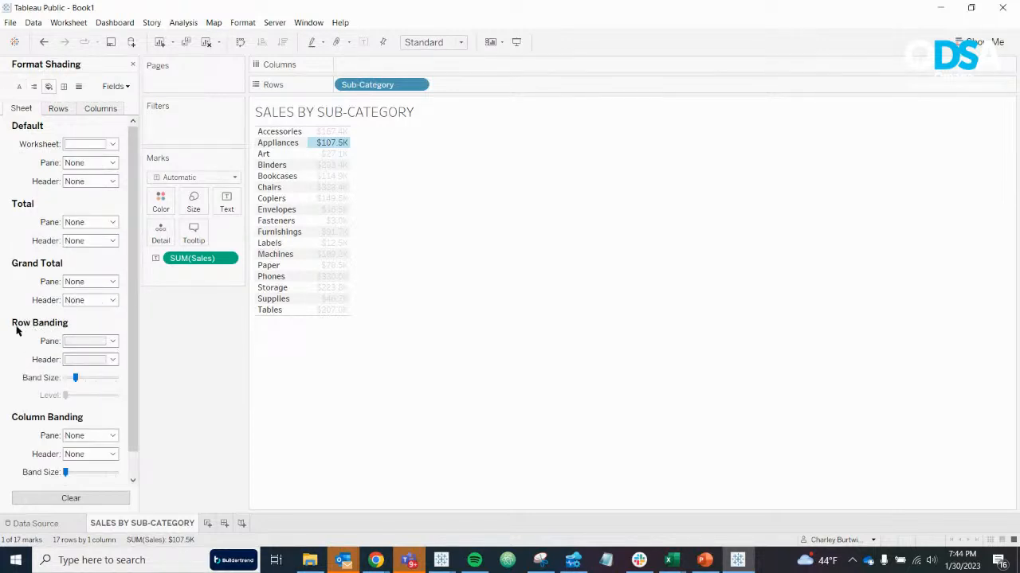
pyautogui.click(101, 343)
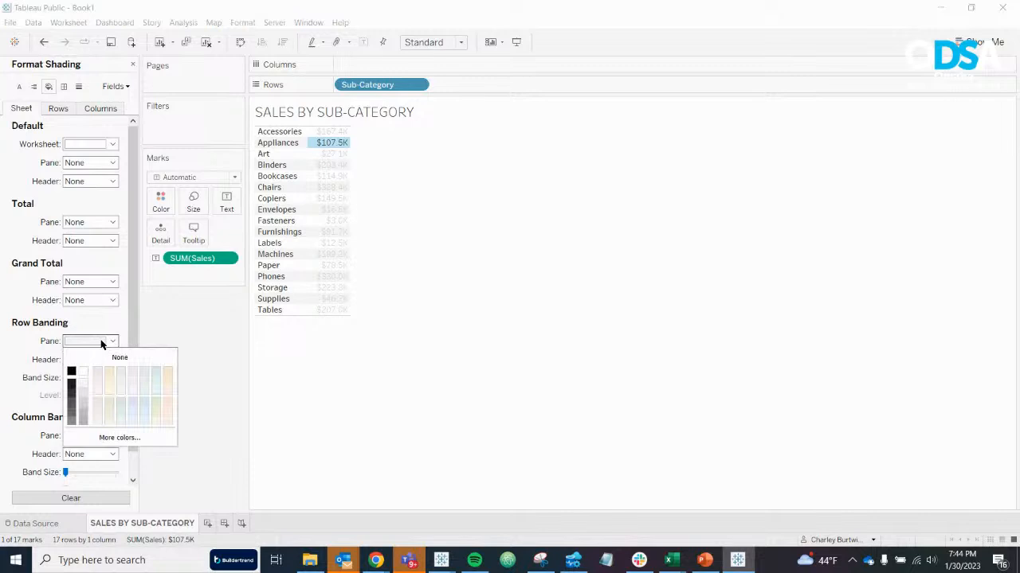
pyautogui.click(71, 372)
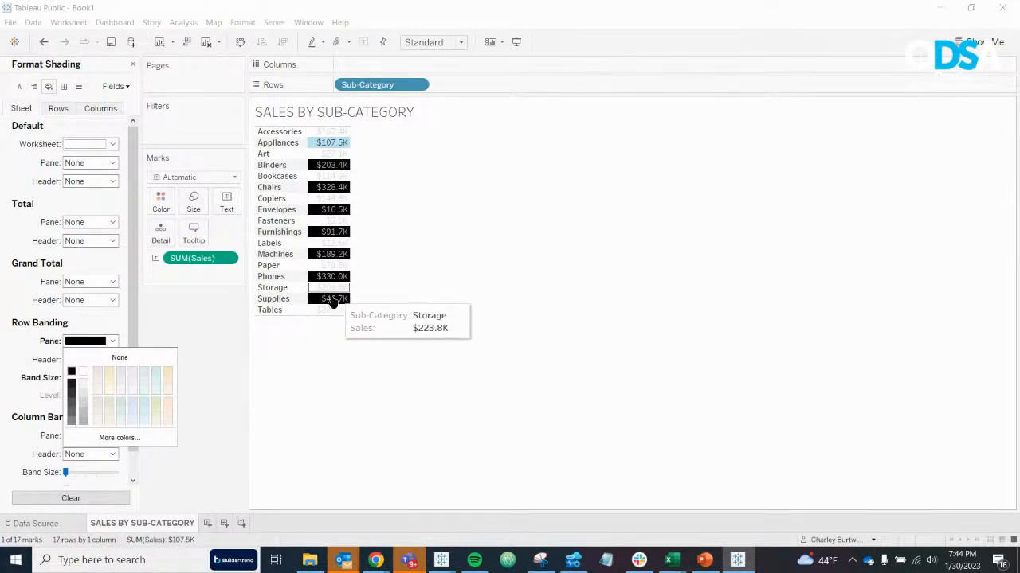
pyautogui.click(144, 360)
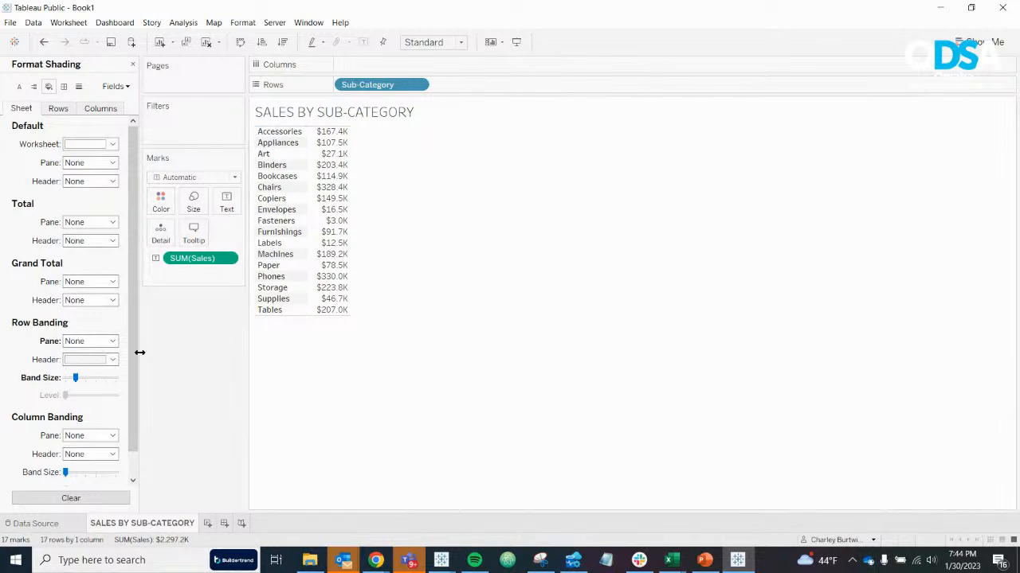
# Try black row banding for the header and set it to None
pyautogui.click(96, 360)
pyautogui.click(71, 390)
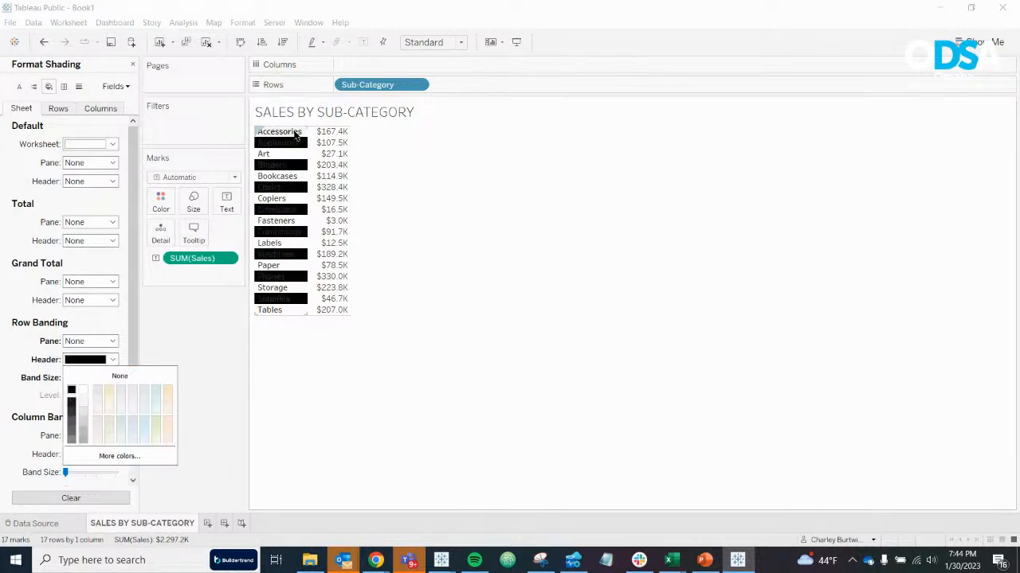
pyautogui.click(86, 376)
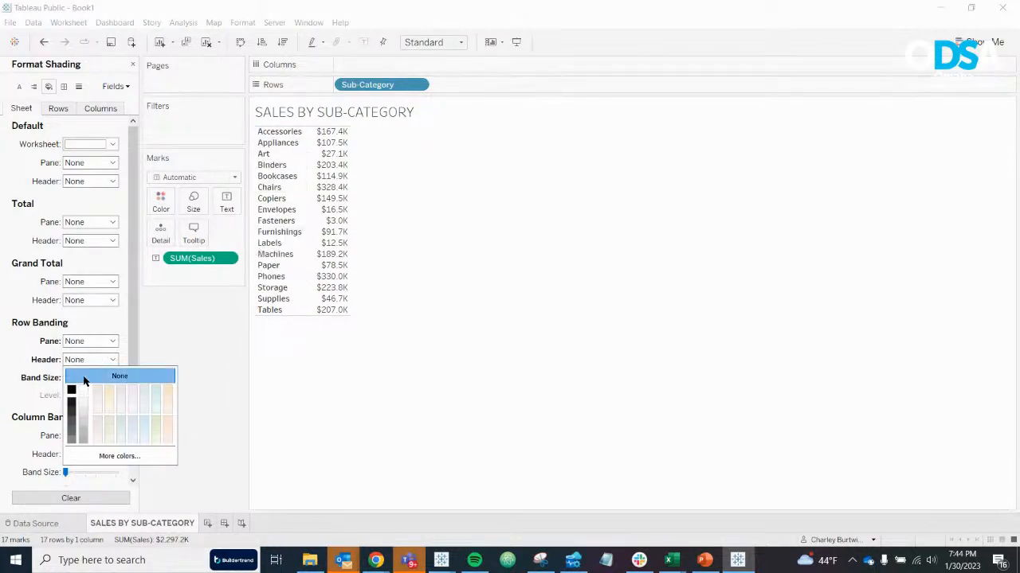
# Sort the sub-categories in descending order by sales and close the shading format settings
pyautogui.click(371, 364)
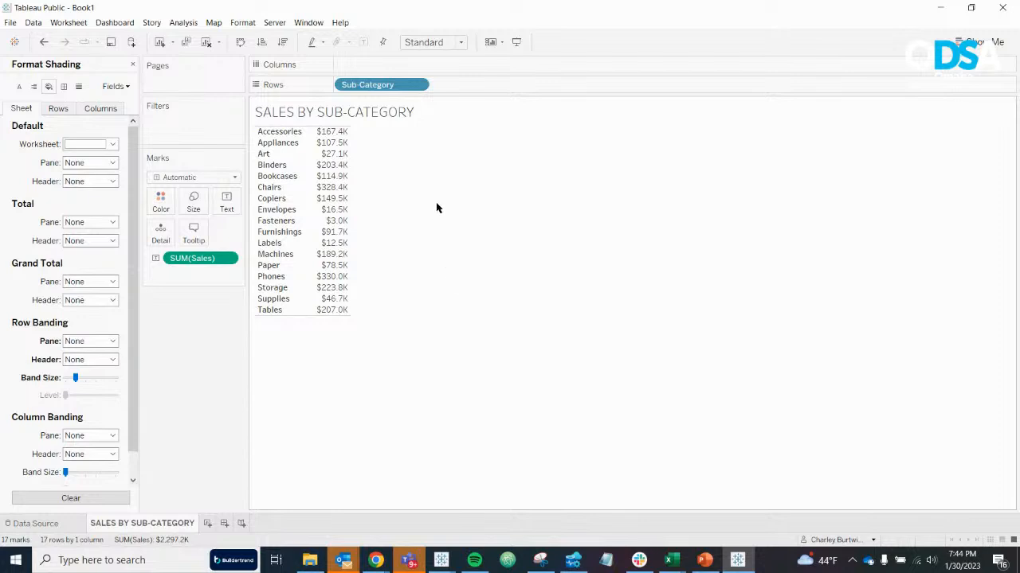
pyautogui.click(283, 43)
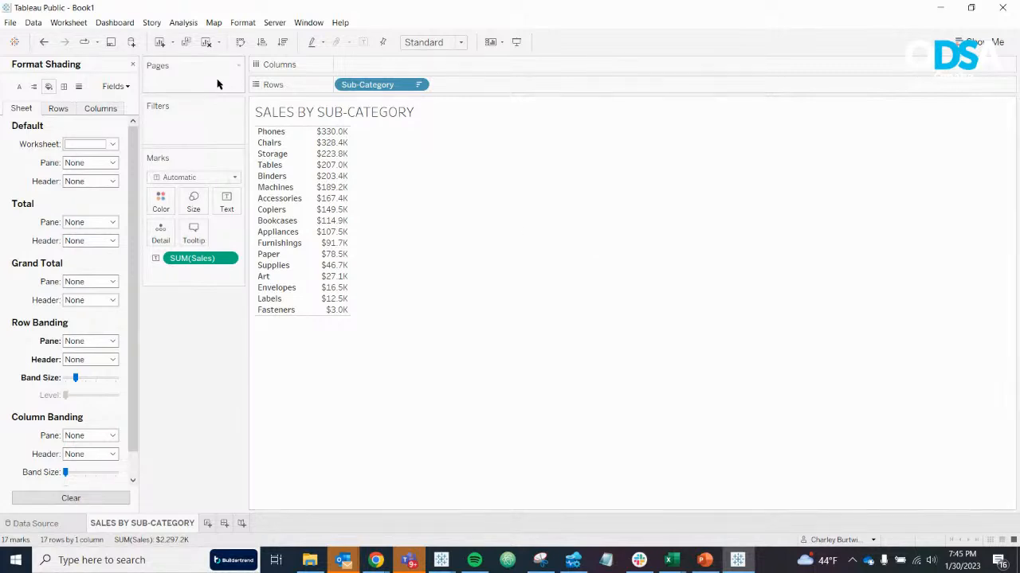
pyautogui.click(133, 66)
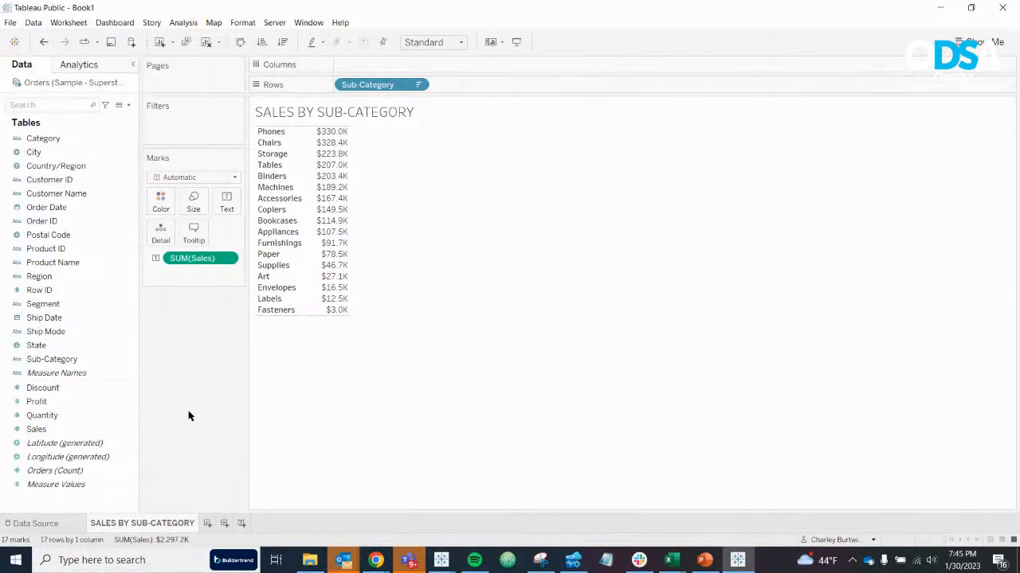
pyautogui.click(375, 560)
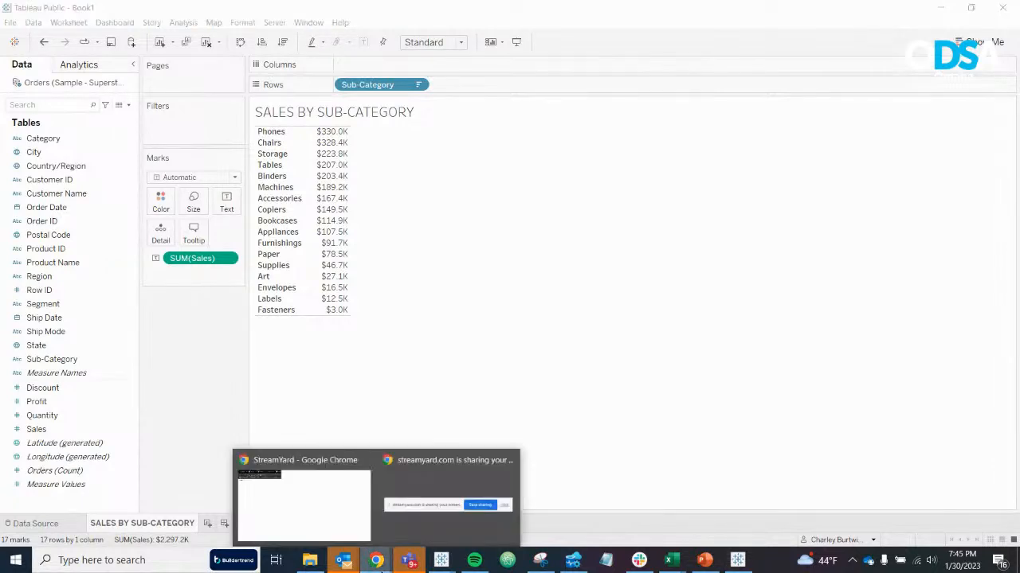
pyautogui.click(351, 522)
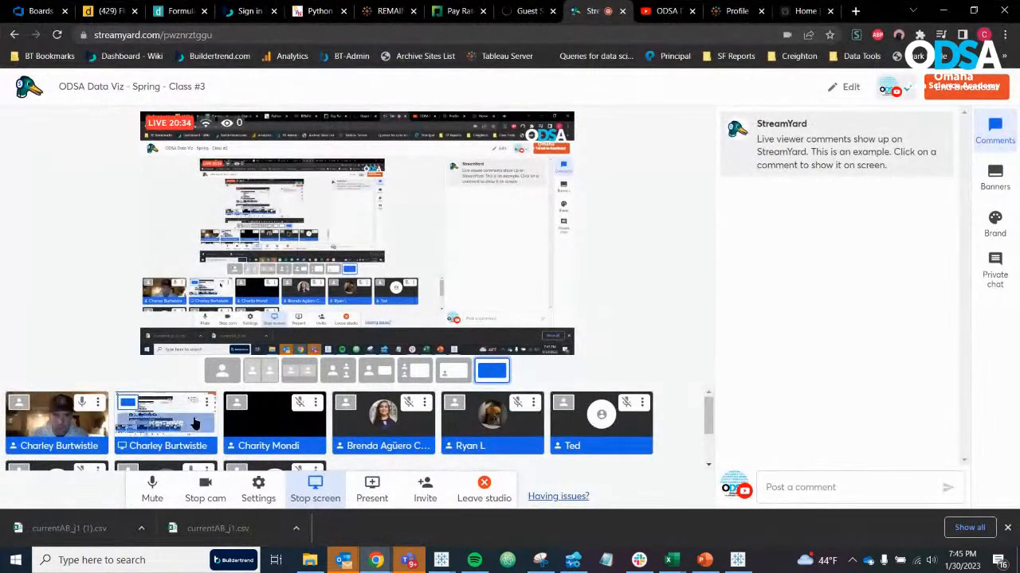
pyautogui.click(322, 483)
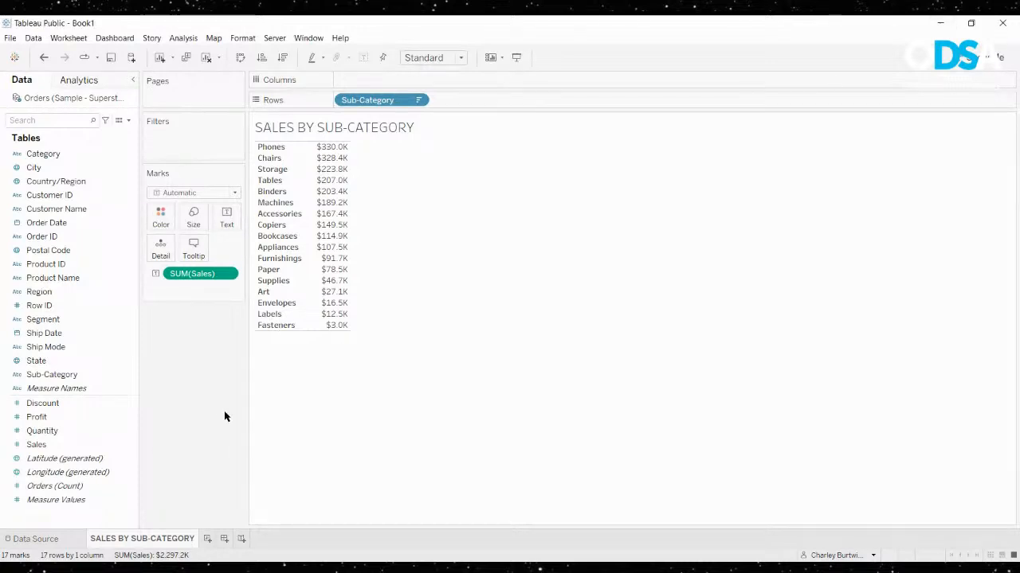
pyautogui.click(131, 338)
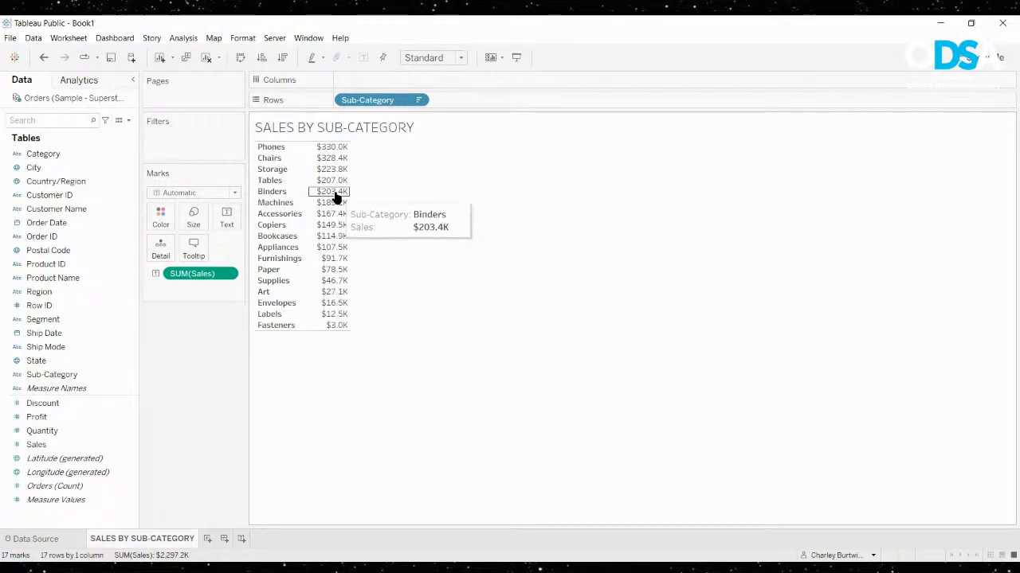
# Display the Show Me chart suggestions and color the text table's values by Sales
pyautogui.click(999, 55)
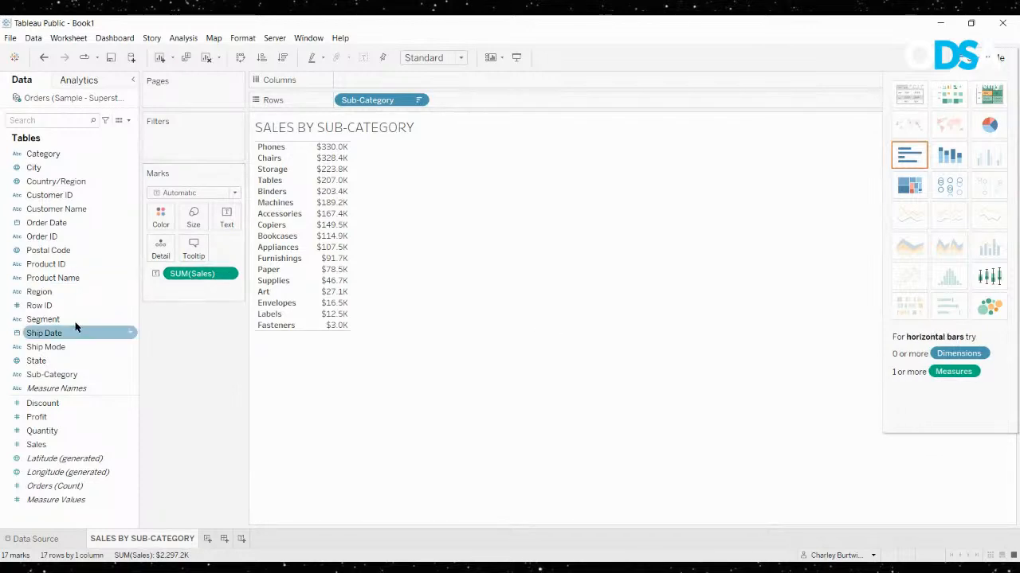
pyautogui.moveTo(49, 442); pyautogui.dragTo(163, 225)
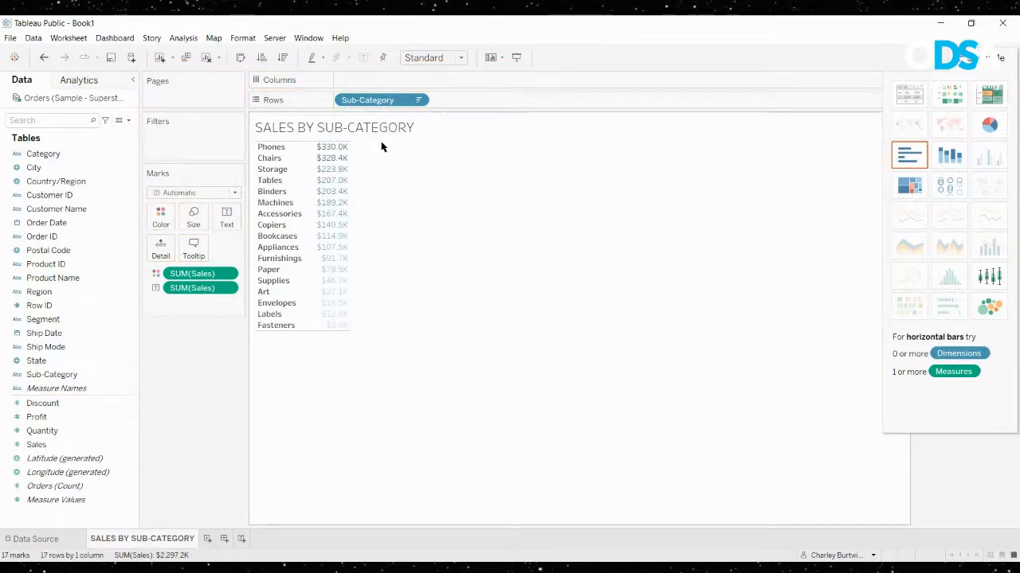
# Try the highlight table suggestion from Show Me on the sales table and undo it
pyautogui.click(991, 95)
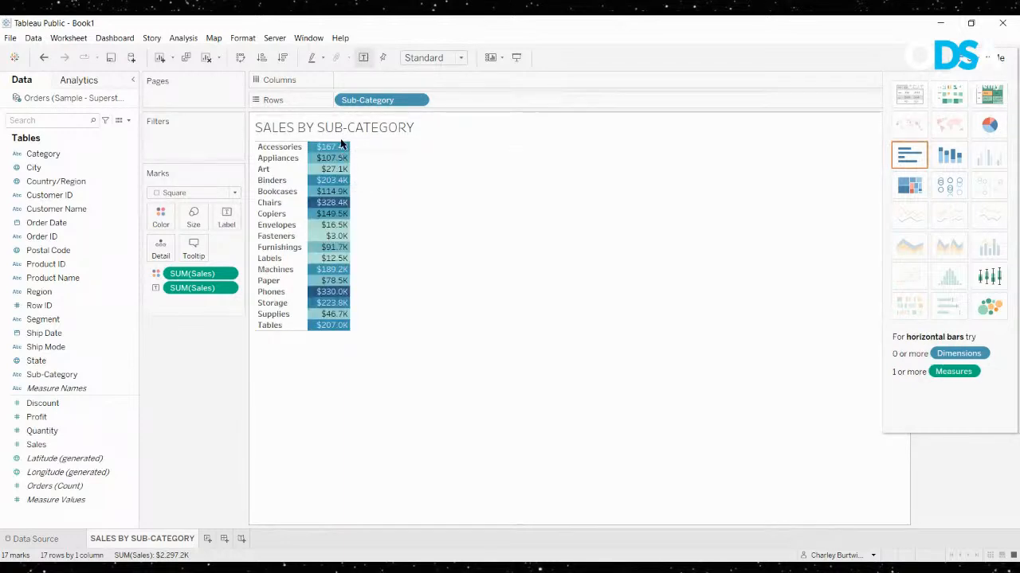
pyautogui.click(957, 62)
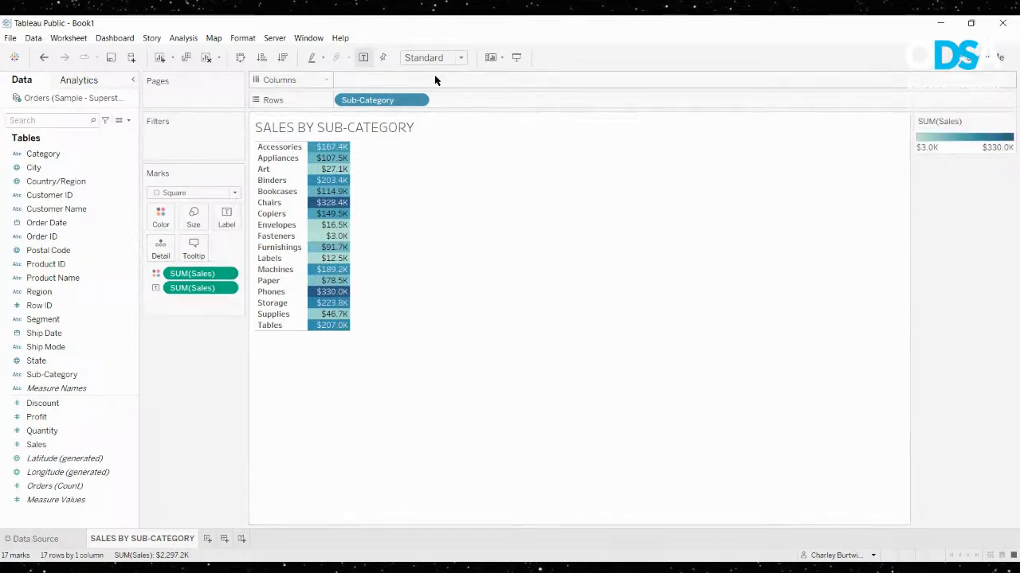
pyautogui.click(45, 59)
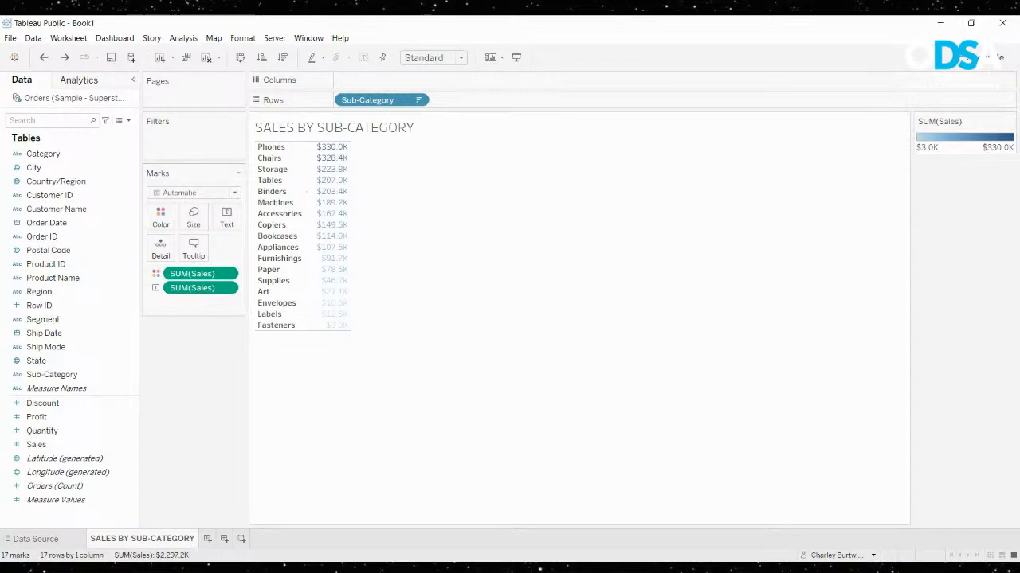
# Set the mark type to Square, and remove the Sales label and add Sales back to Label
pyautogui.click(179, 268)
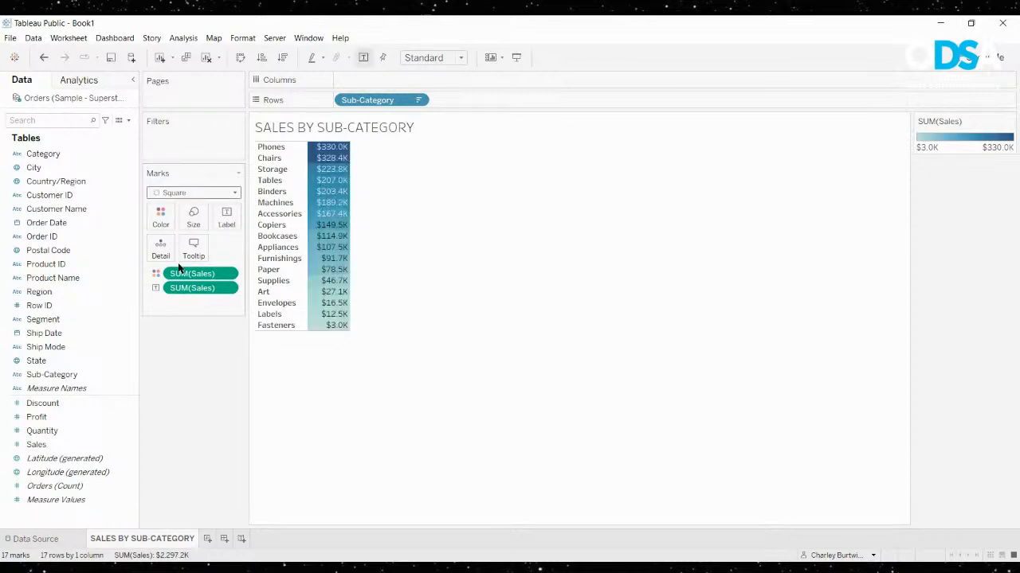
pyautogui.moveTo(196, 287); pyautogui.dragTo(193, 375)
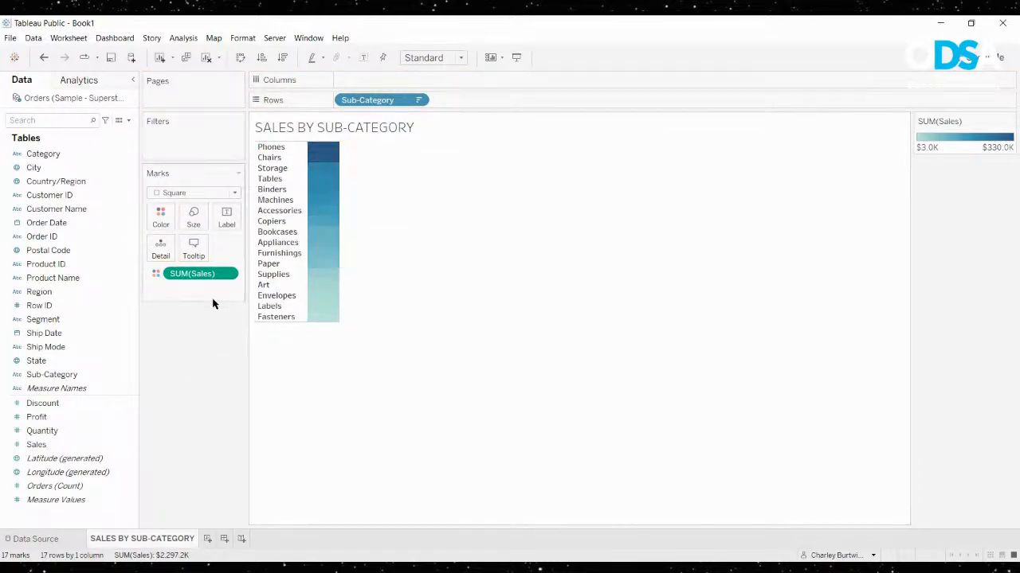
pyautogui.moveTo(80, 445); pyautogui.dragTo(224, 225)
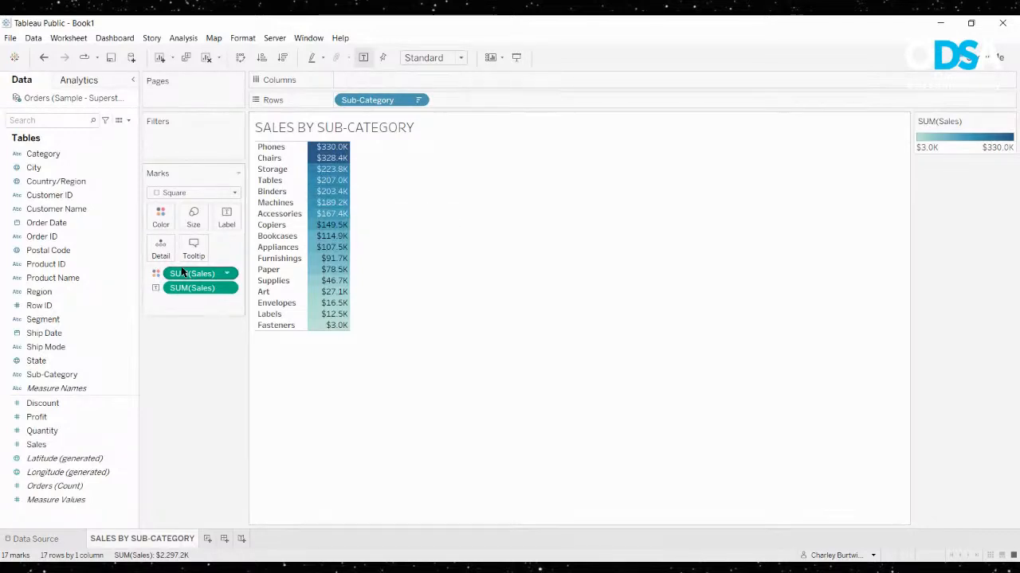
pyautogui.click(71, 294)
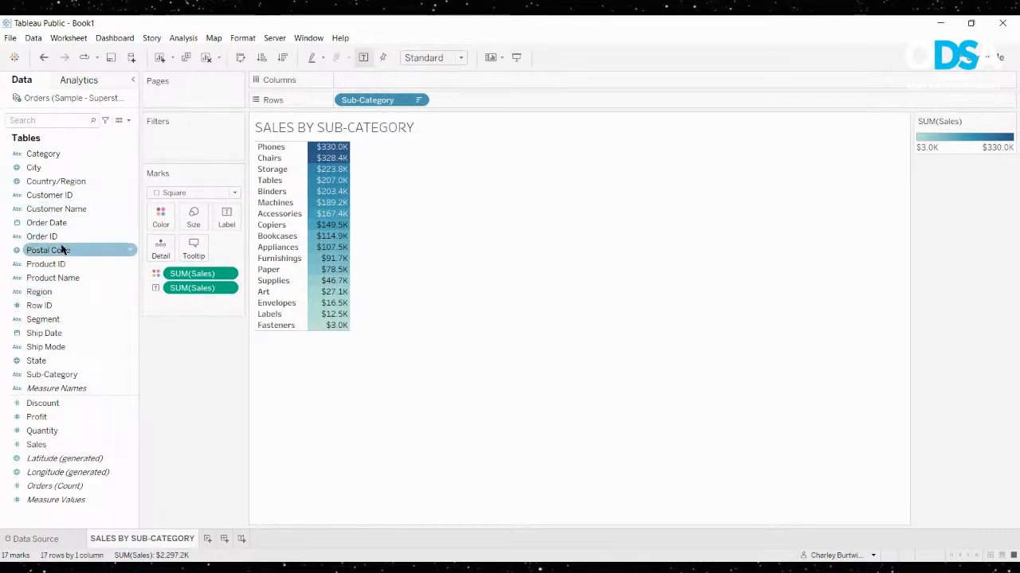
# Split the table by Region in Columns and rename the worksheet SALES BY SUB-CATEGORY / REGION
pyautogui.moveTo(46, 292); pyautogui.dragTo(405, 80)
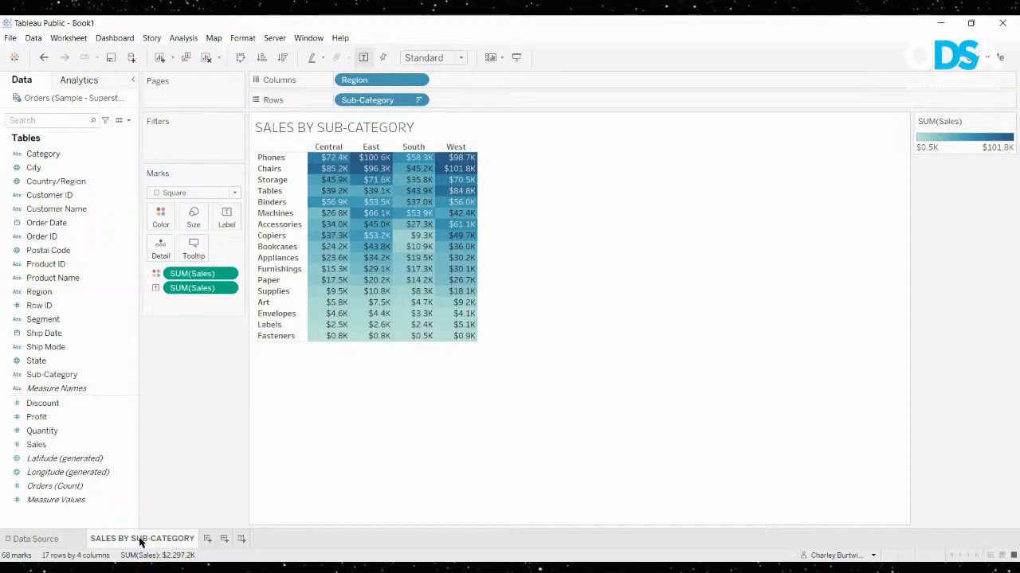
pyautogui.doubleClick(139, 542)
pyautogui.press('End')
pyautogui.write('/')
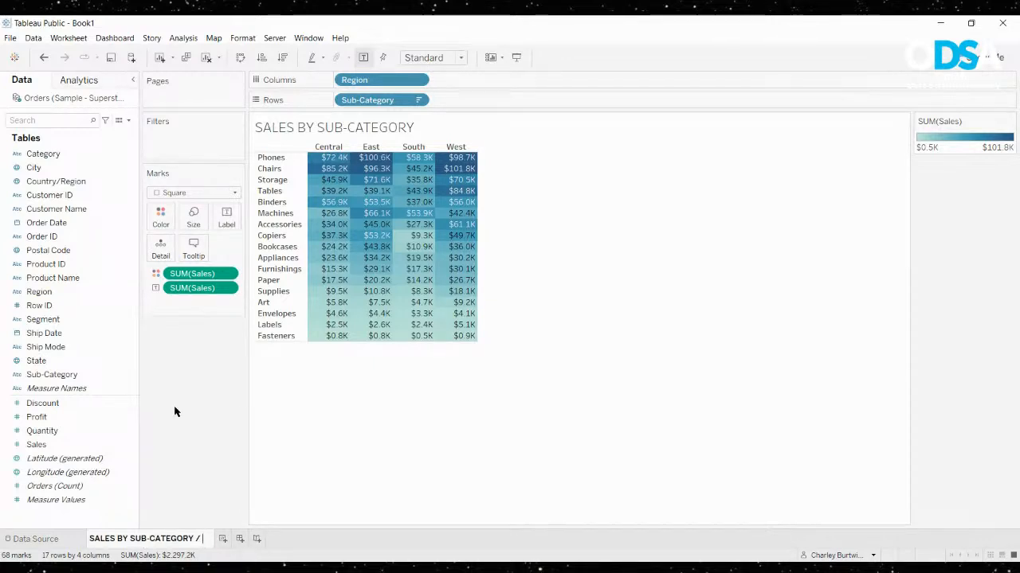
pyautogui.write(' REGION')
pyautogui.press('Return')
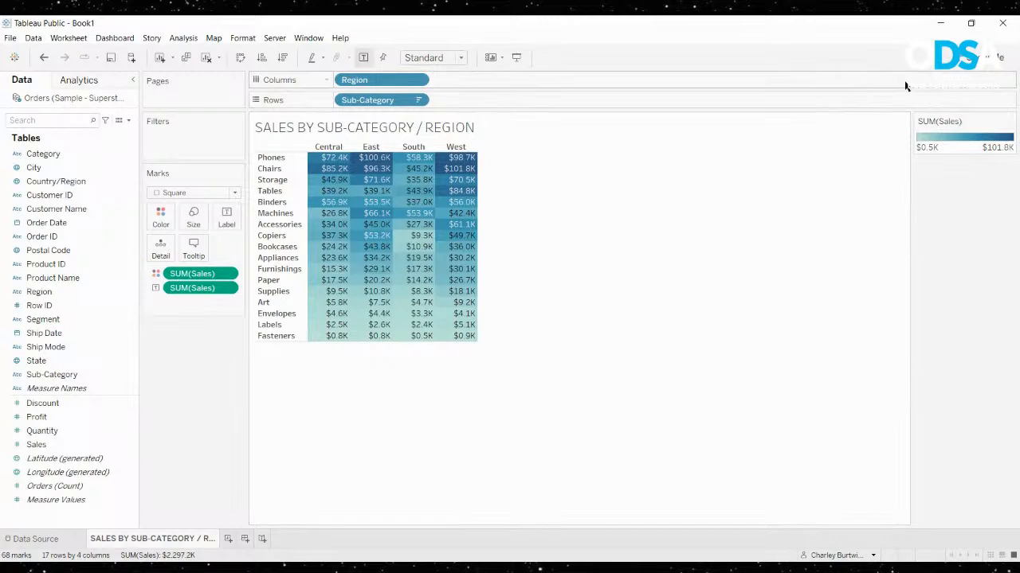
# Change the color palette for Sales to Red
pyautogui.click(161, 216)
pyautogui.click(172, 254)
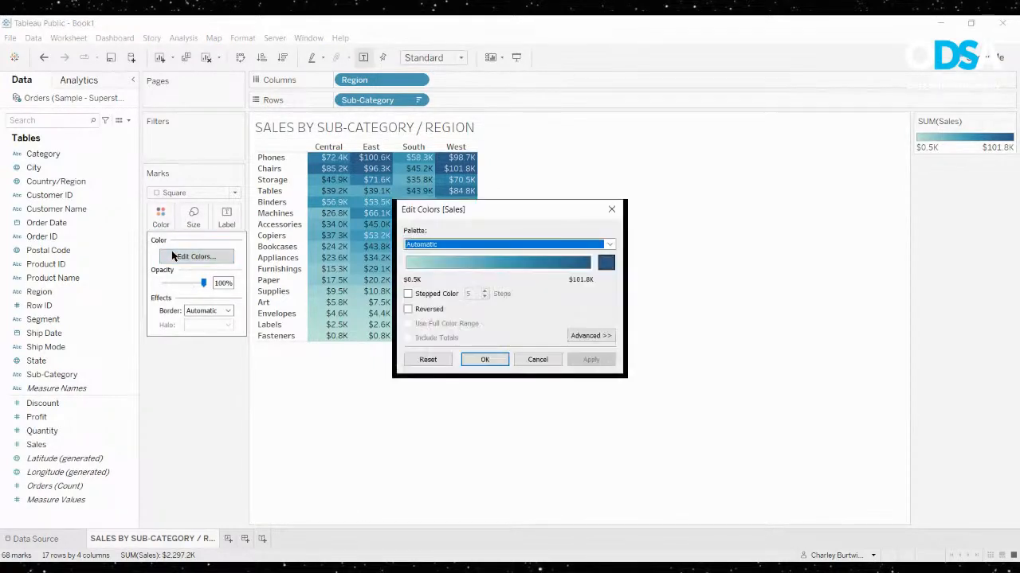
pyautogui.click(612, 246)
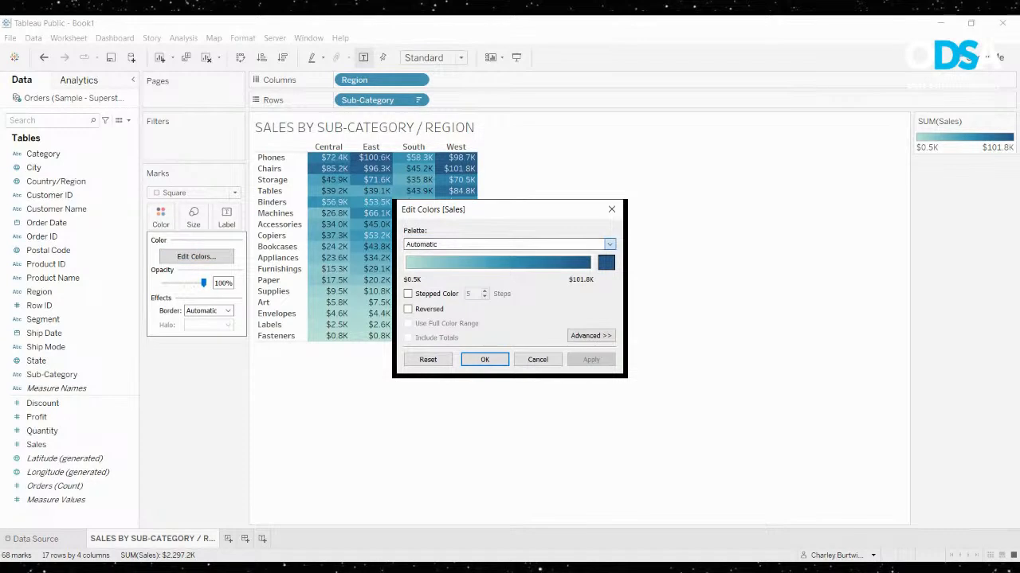
pyautogui.click(526, 294)
pyautogui.click(483, 360)
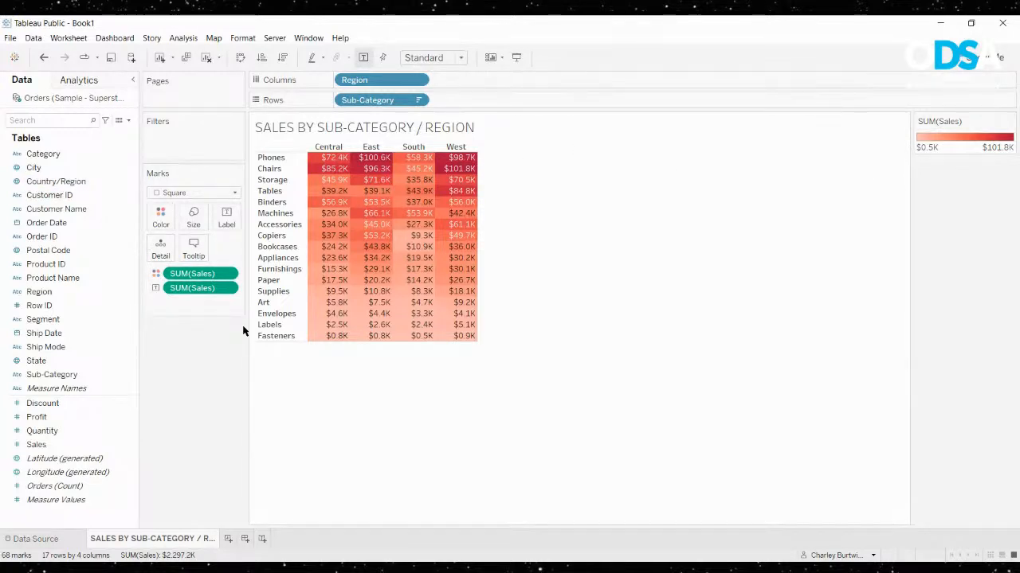
# Change the color palette for Sales to Purple
pyautogui.click(170, 221)
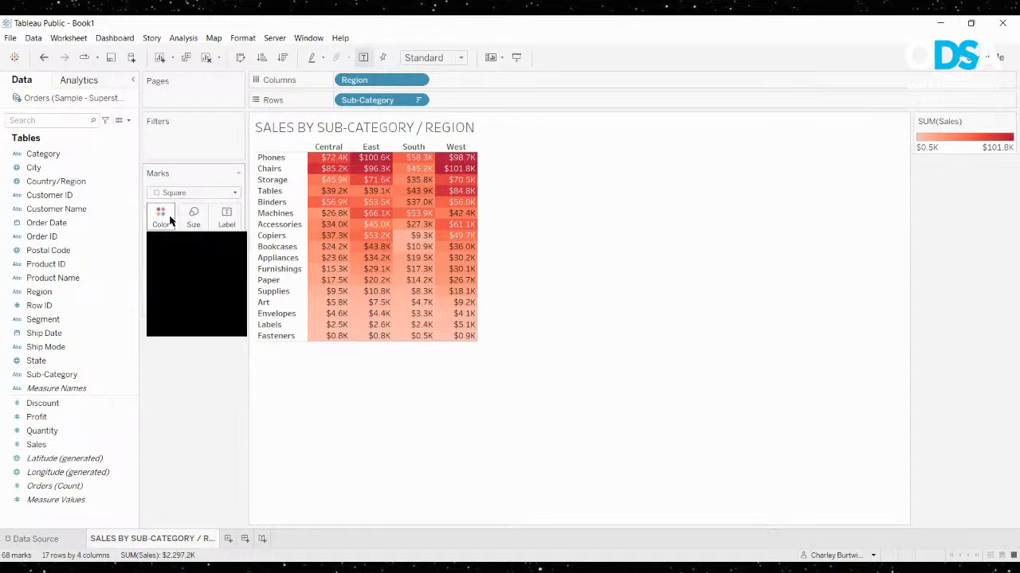
pyautogui.click(229, 257)
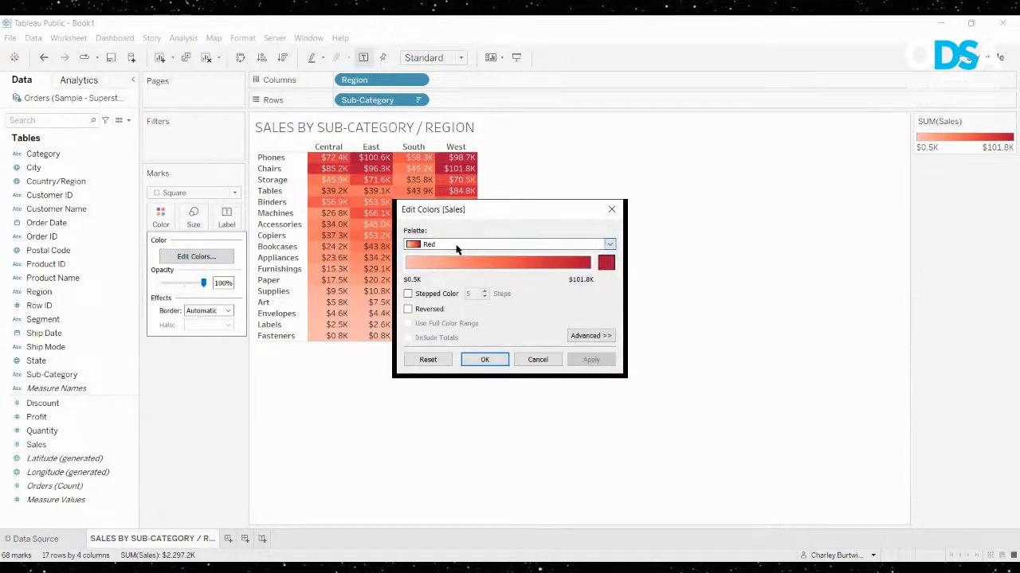
pyautogui.press('Down')
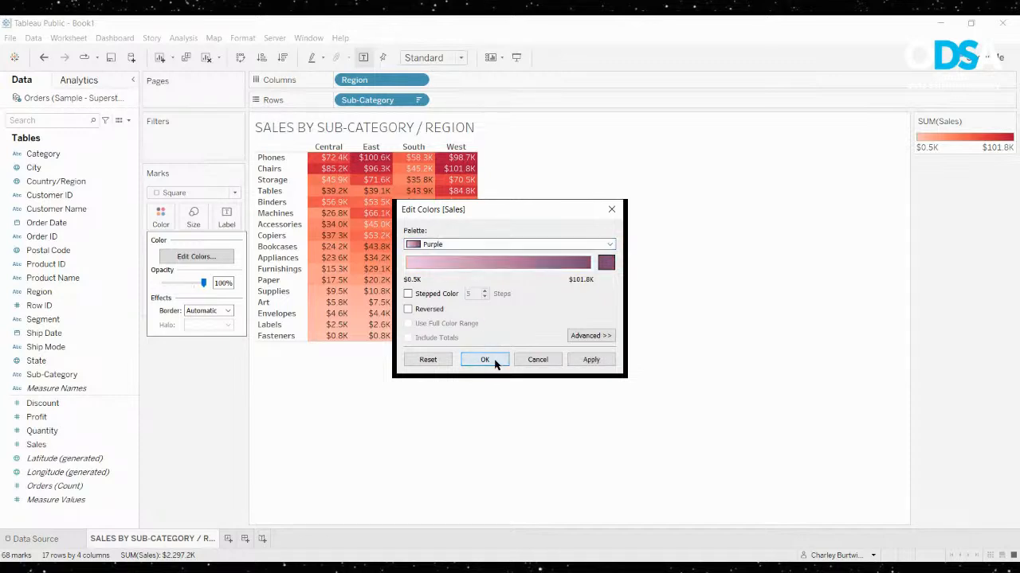
pyautogui.click(490, 360)
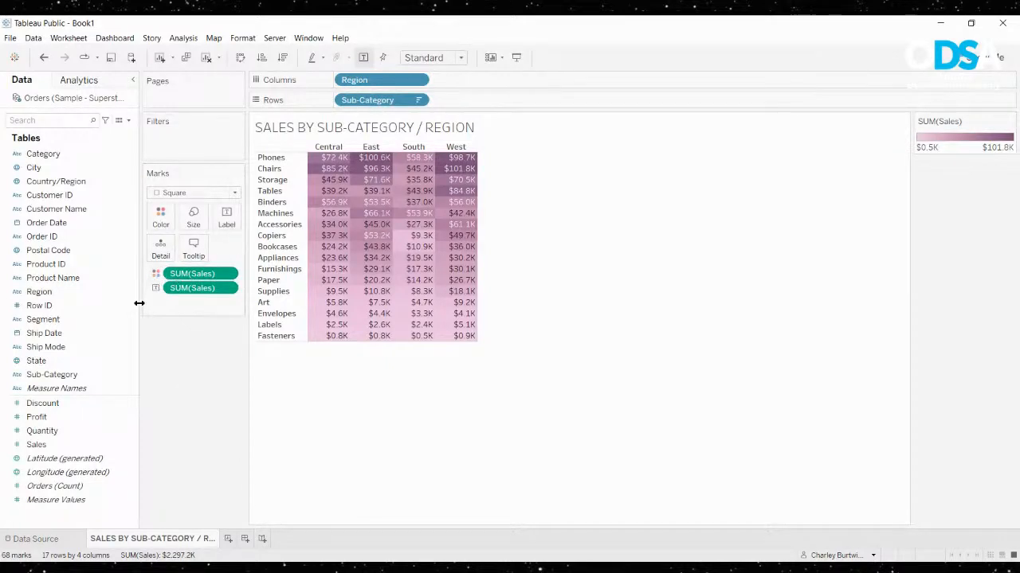
# Compare the Text and Square mark types on the table by switching between them twice, ending on Square
pyautogui.moveTo(36, 445); pyautogui.dragTo(191, 276)
pyautogui.click(180, 211)
pyautogui.click(184, 194)
pyautogui.click(181, 300)
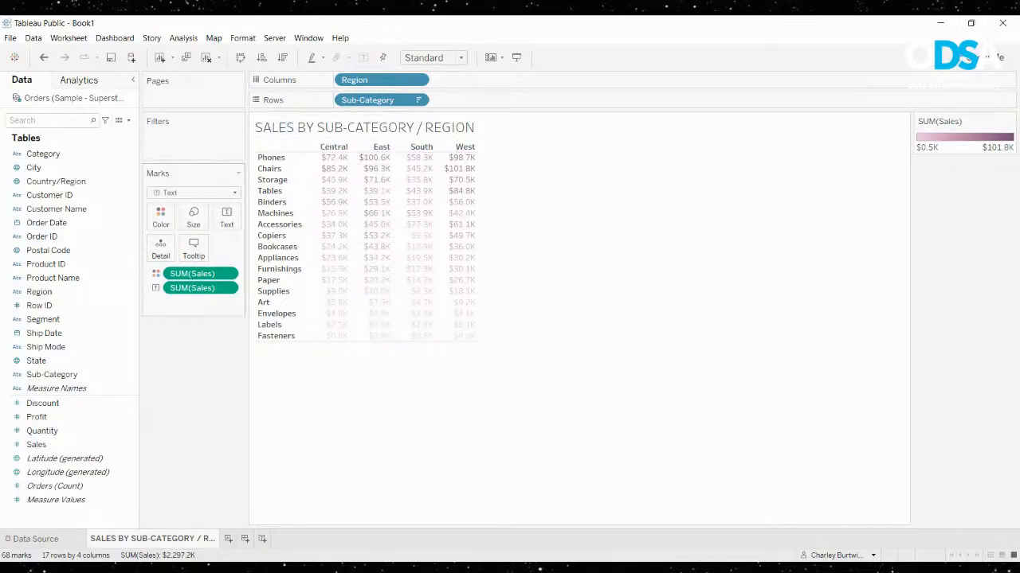
pyautogui.click(181, 263)
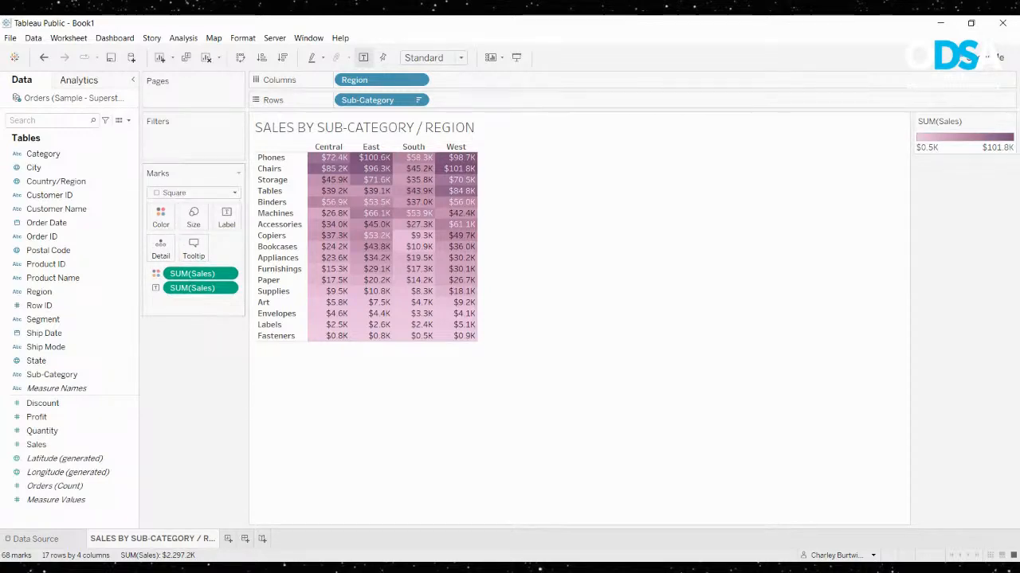
pyautogui.click(218, 278)
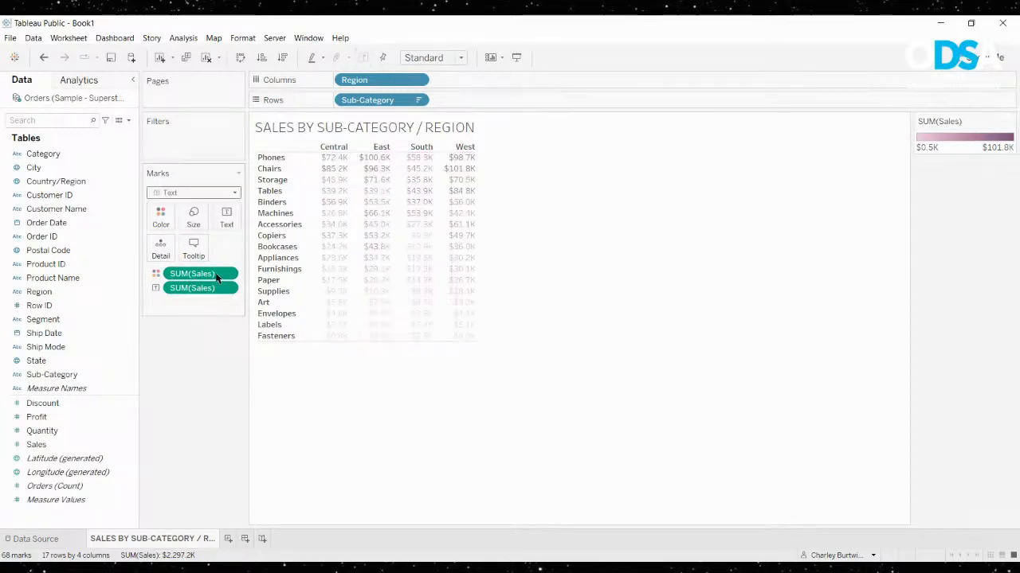
pyautogui.click(173, 199)
pyautogui.click(182, 296)
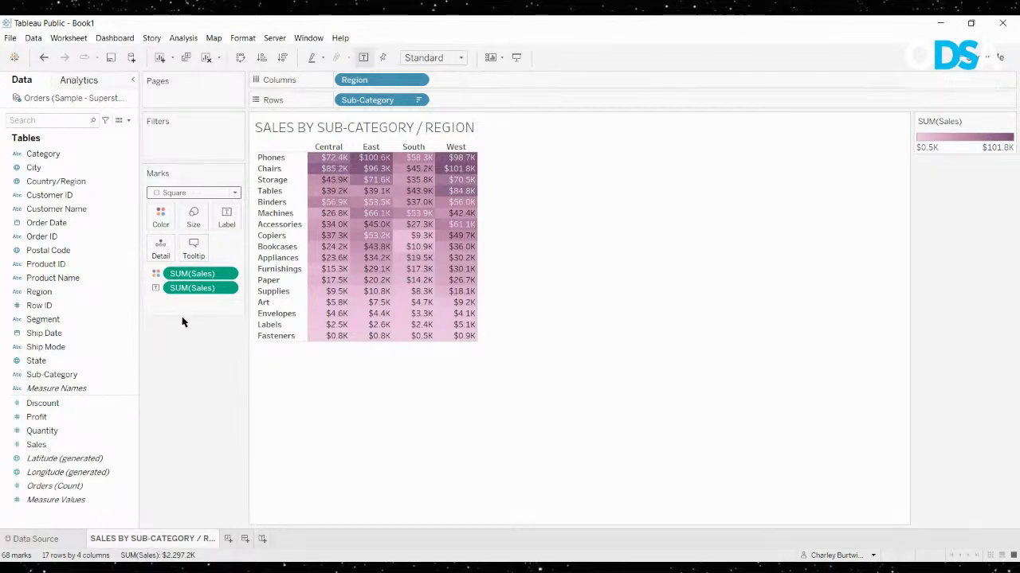
# Duplicate the worksheet with the name SALES BY SUB-CATEGORY / REGION (HIGHLIGHT TABLE) for the copy, and return to the original sheet
pyautogui.click(186, 61)
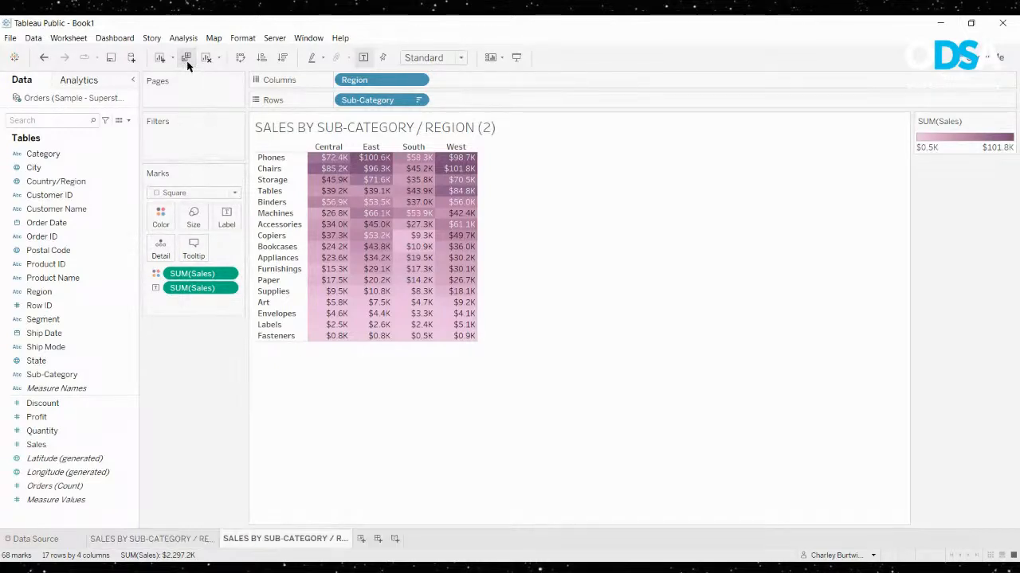
pyautogui.doubleClick(262, 539)
pyautogui.press('End')
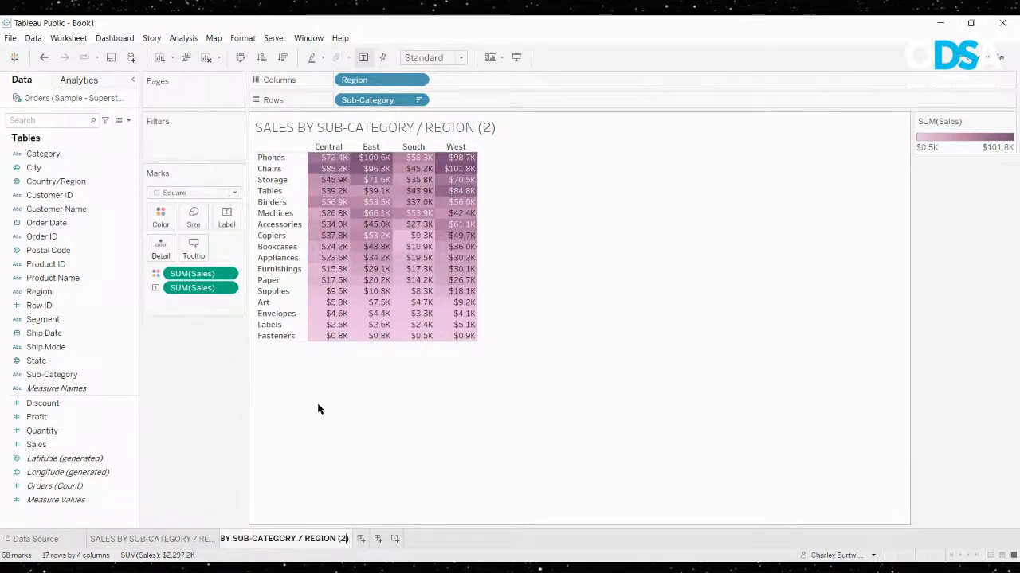
pyautogui.press('BackSpace')
pyautogui.press('BackSpace')
pyautogui.write('HIGHLI')
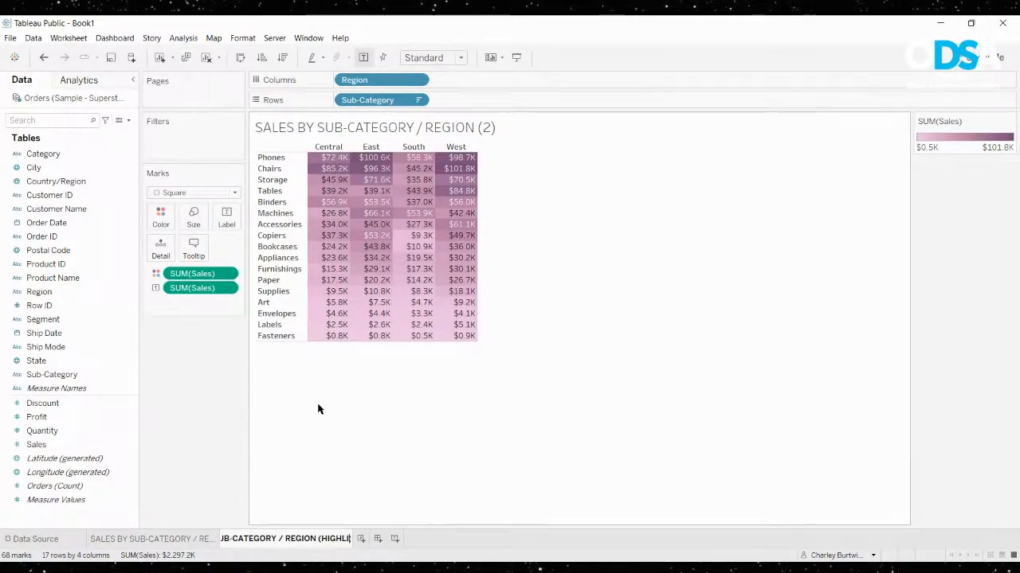
pyautogui.write('GHT TABLE)')
pyautogui.press('Return')
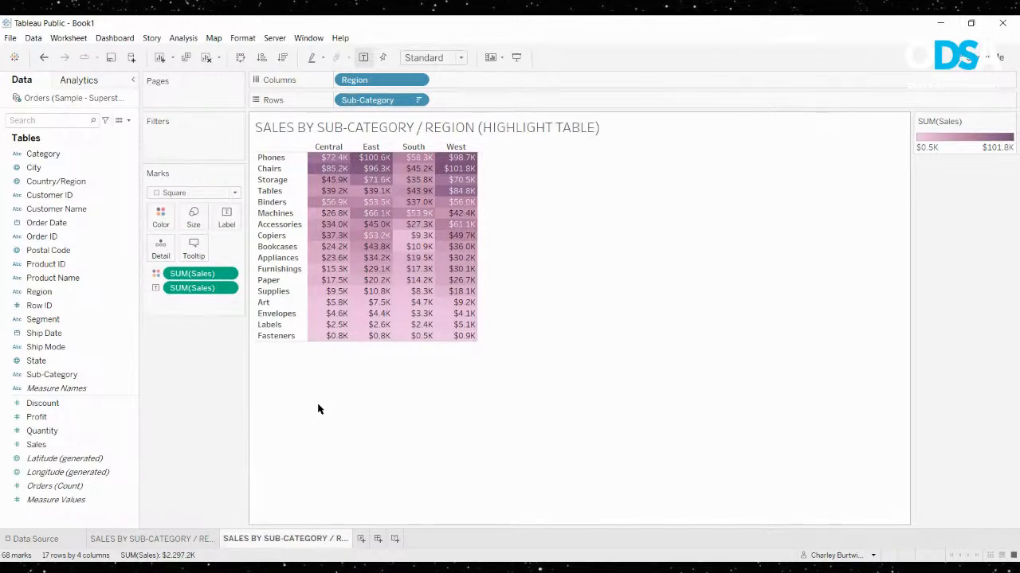
pyautogui.click(201, 540)
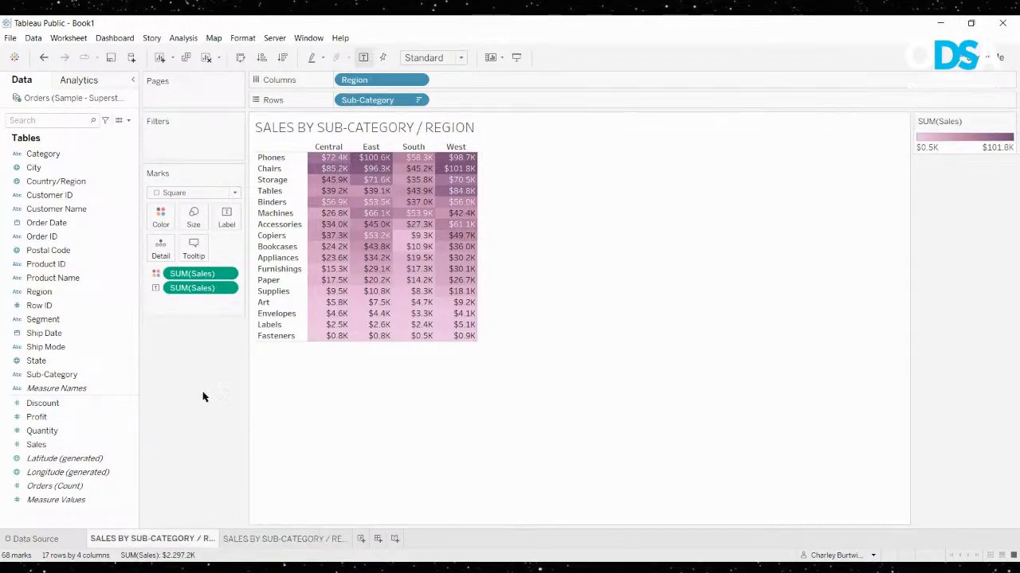
# Remove Sales from Color on the original sheet and change the mark type to Text
pyautogui.moveTo(197, 274); pyautogui.dragTo(209, 366)
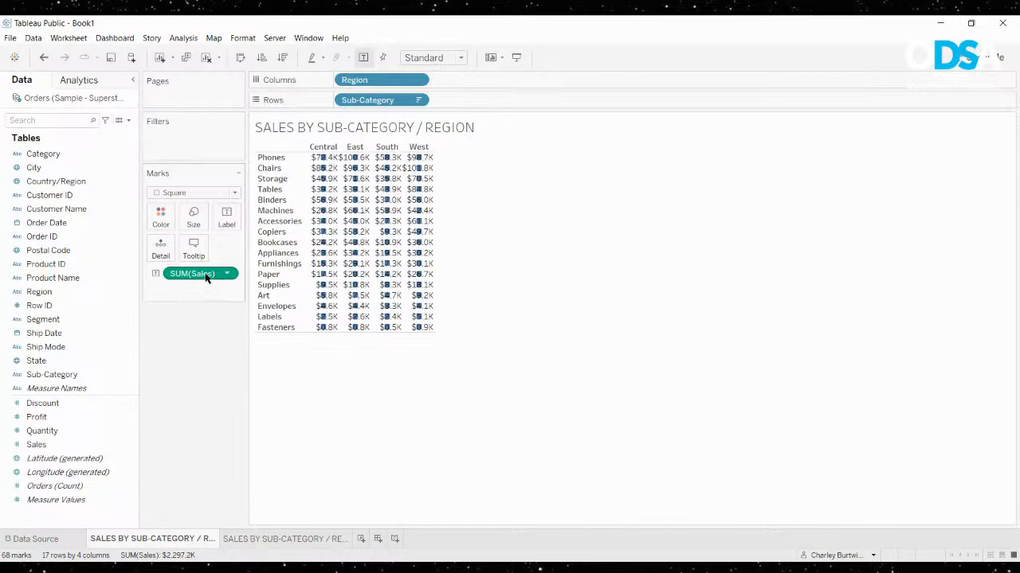
pyautogui.click(203, 194)
pyautogui.click(184, 301)
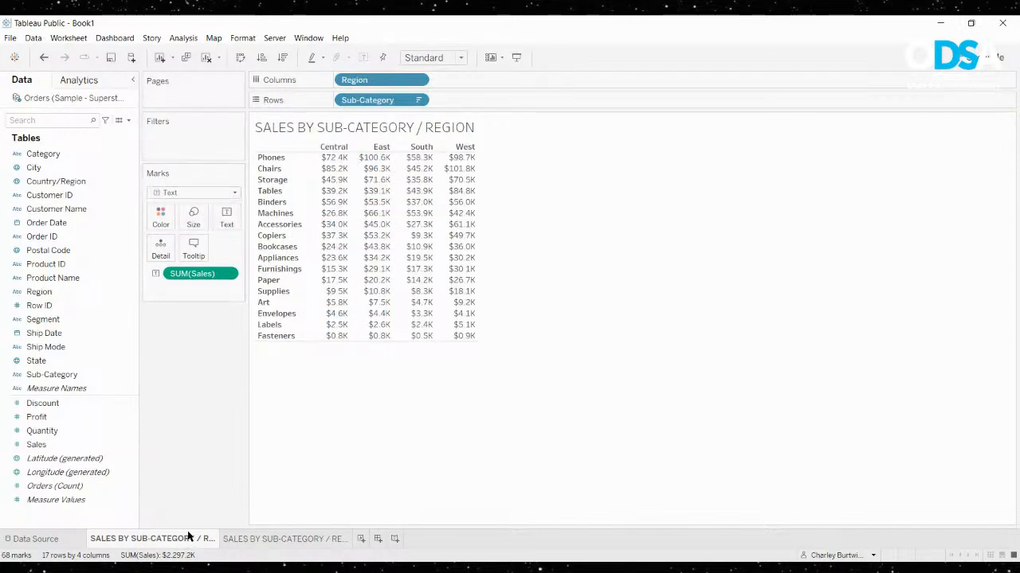
# Add (TEXT TABLE) to the end of the original sheet's name
pyautogui.click(238, 406)
pyautogui.press('Right')
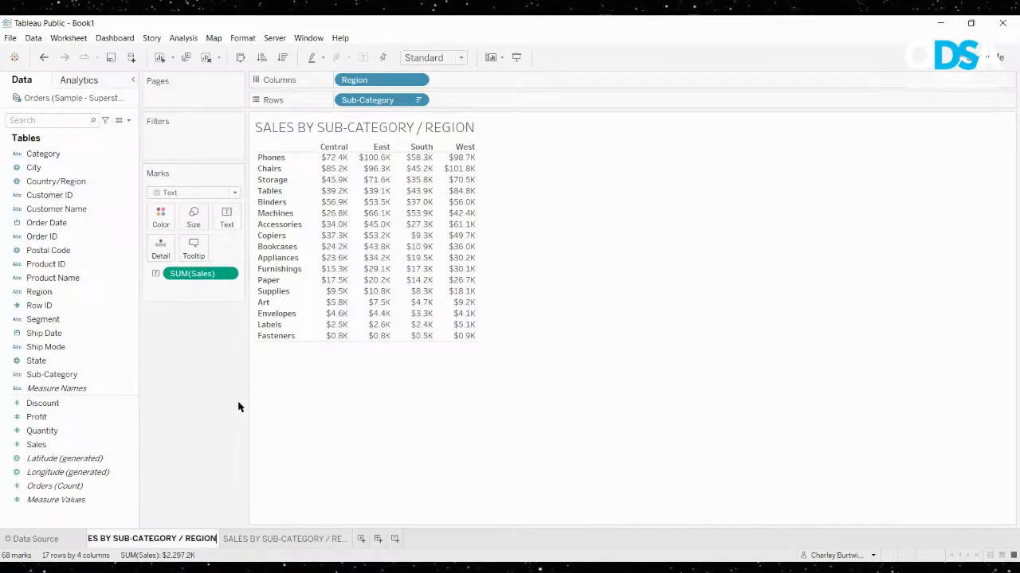
pyautogui.write('(TEXT TABLE')
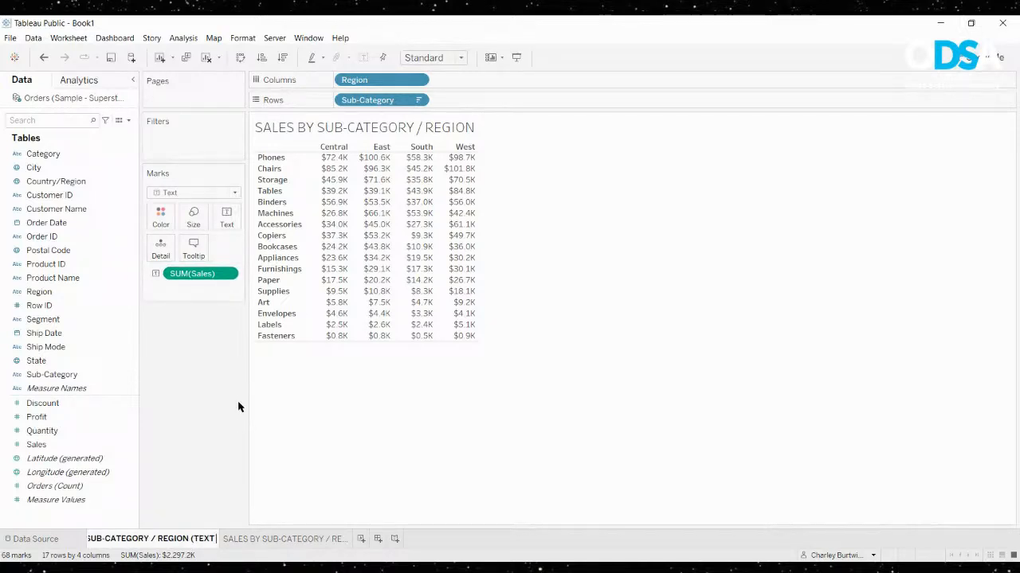
pyautogui.write(')')
pyautogui.press('Return')
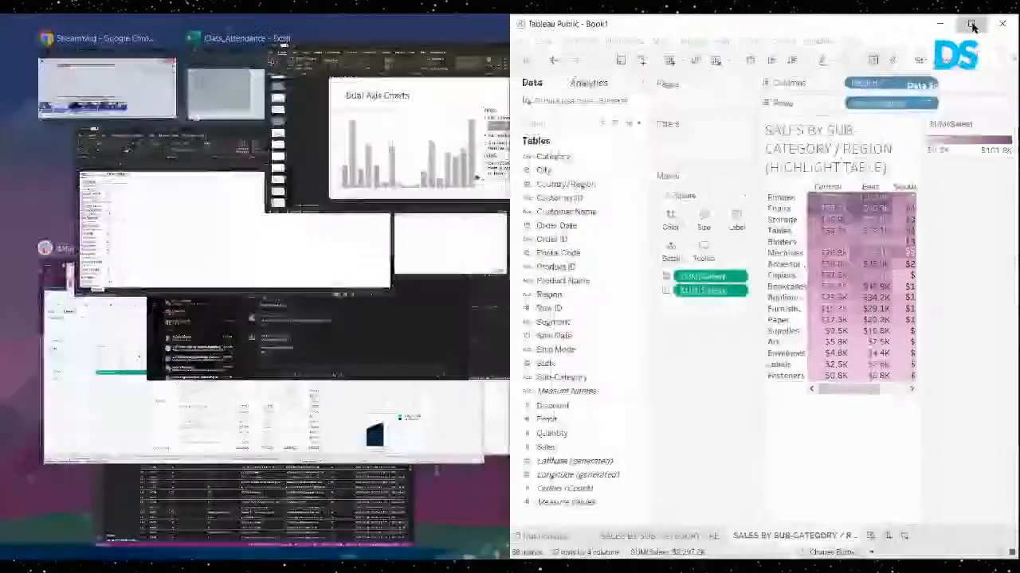
# Maximize the window and duplicate the SALES BY SUB-CATEGORY / REGION (HIGHLIGHT TABLE) sheet
pyautogui.click(727, 11)
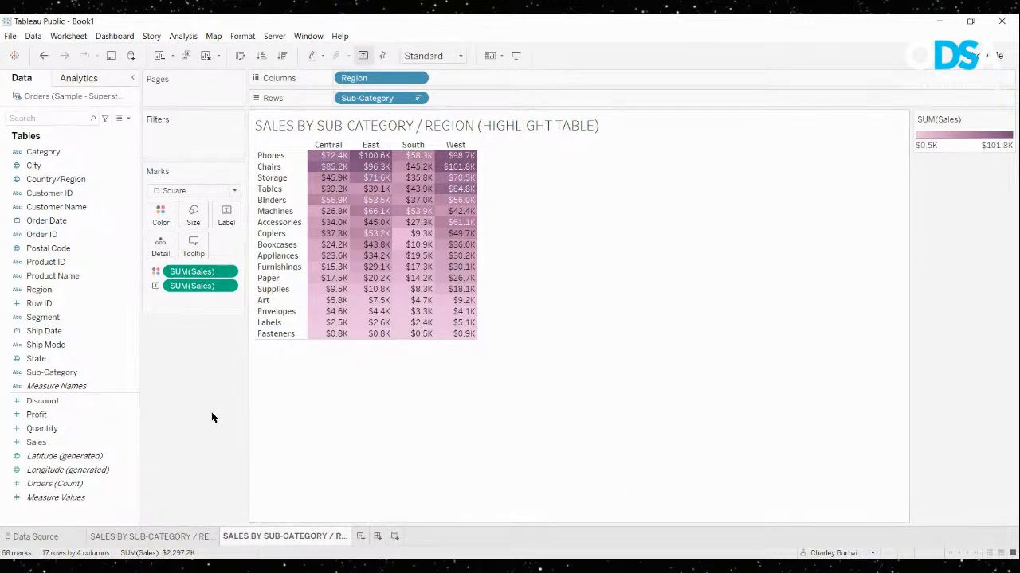
pyautogui.click(186, 55)
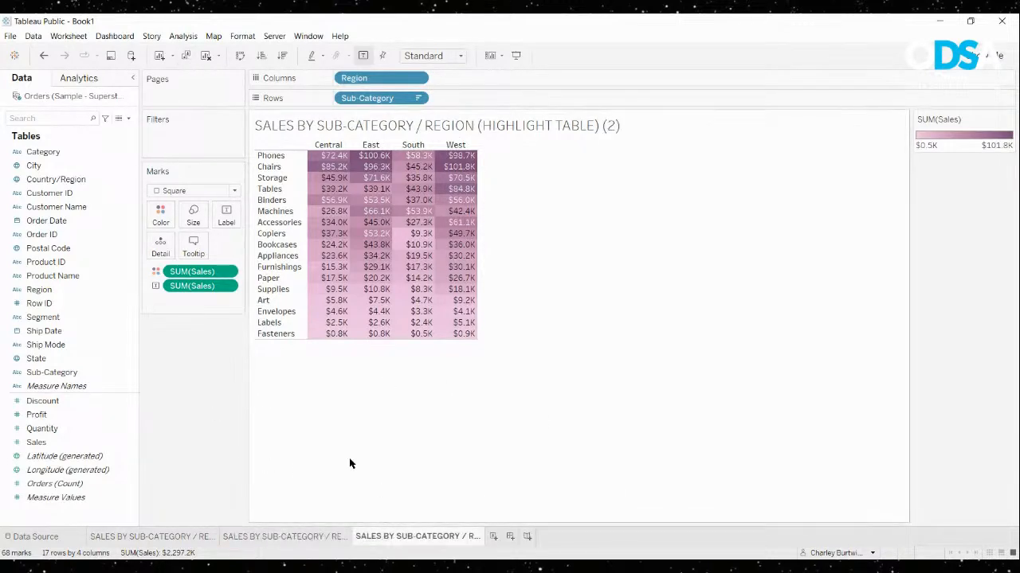
# Try the Show Me heat map on the duplicated sheet and undo it
pyautogui.click(987, 55)
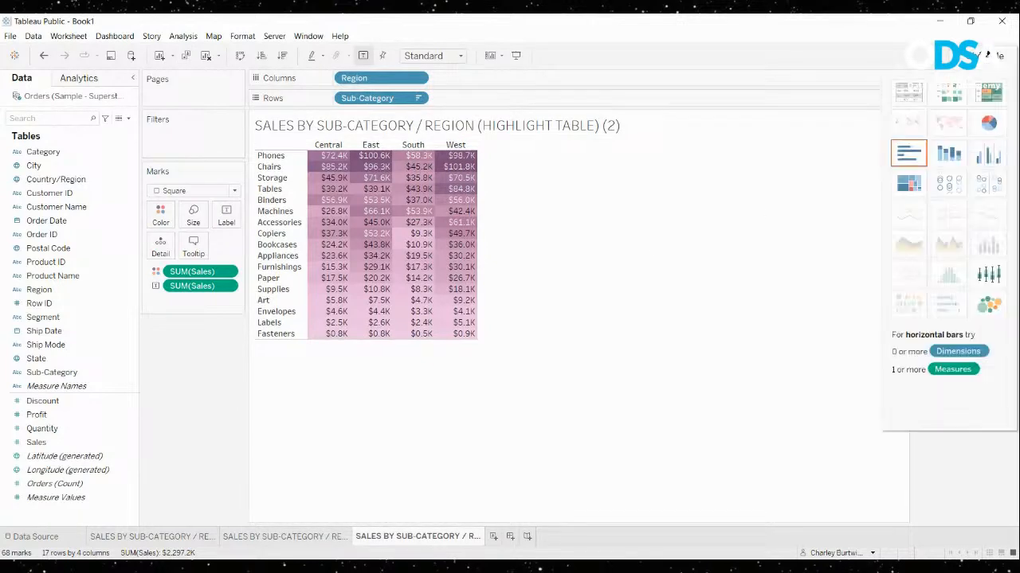
pyautogui.click(952, 94)
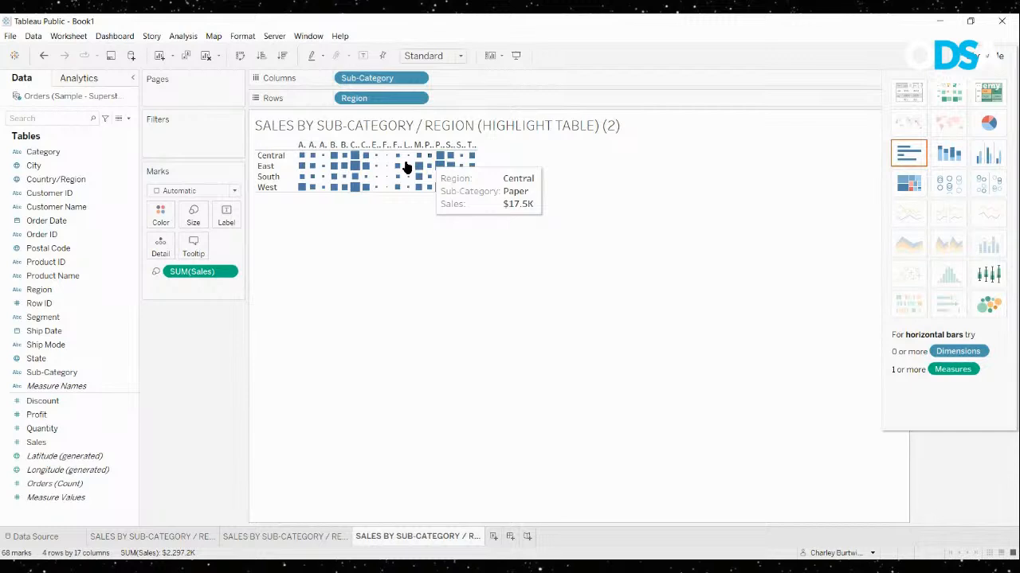
pyautogui.hotkey('ctrl', 'z')
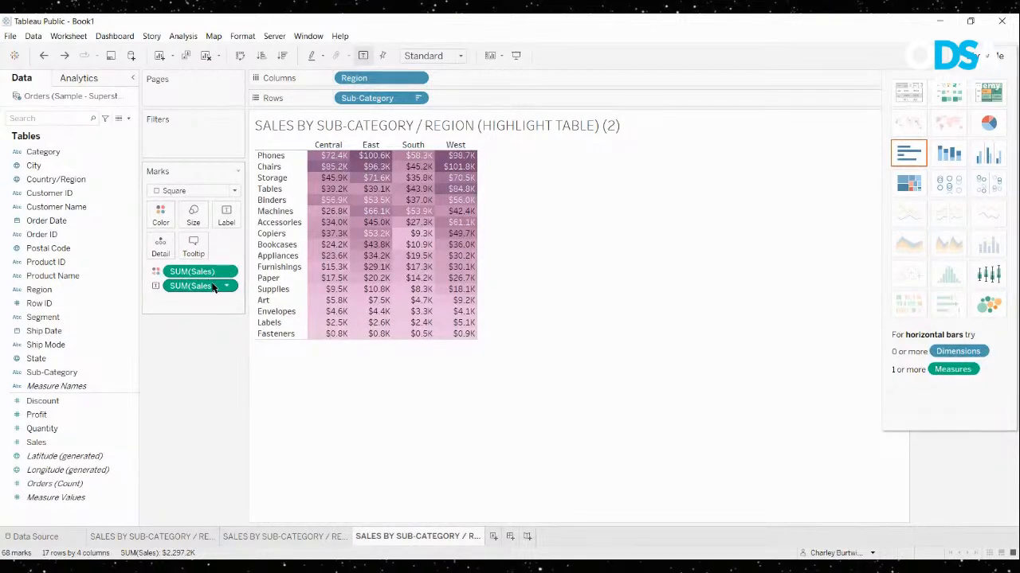
# Remove the Sales label from the table, assign Profit to Size, and close the chart suggestions
pyautogui.moveTo(210, 293); pyautogui.dragTo(205, 390)
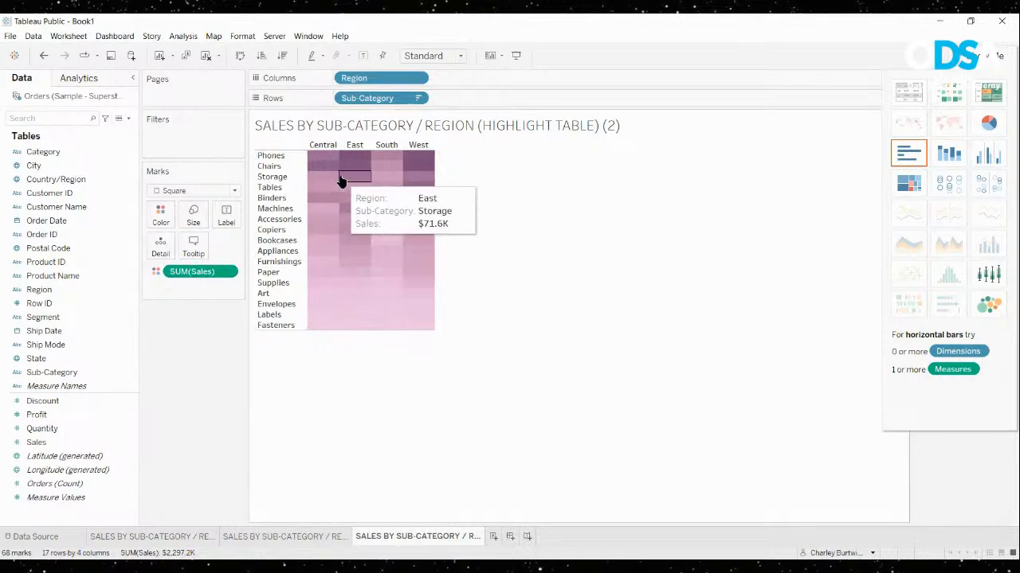
pyautogui.moveTo(355, 168)
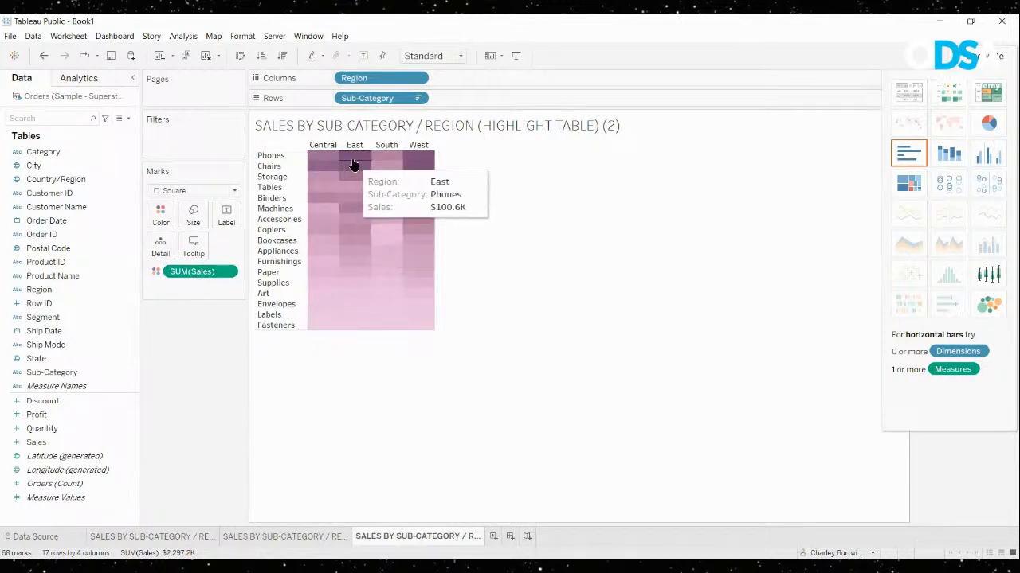
pyautogui.click(54, 414)
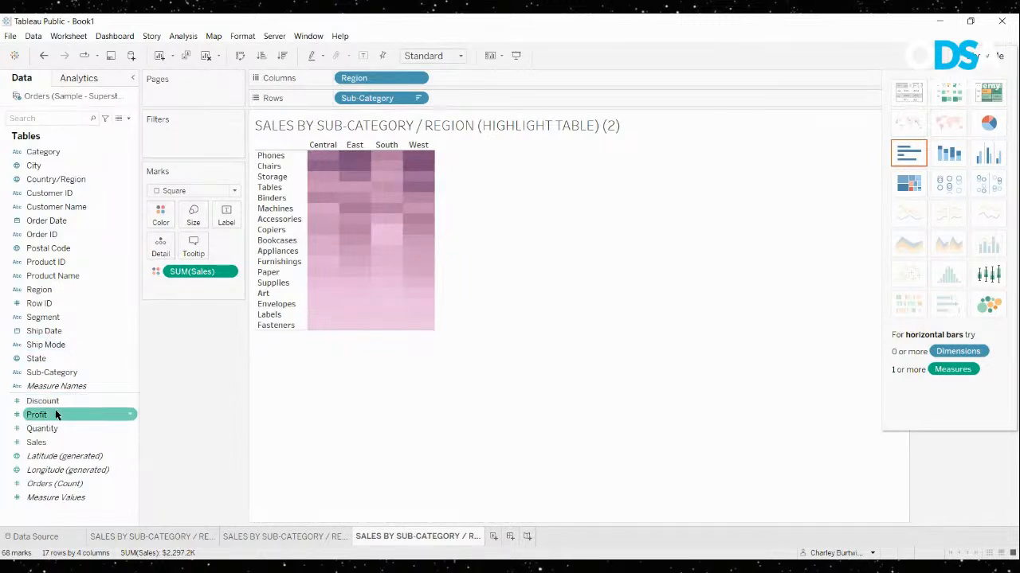
pyautogui.moveTo(55, 415); pyautogui.dragTo(199, 221)
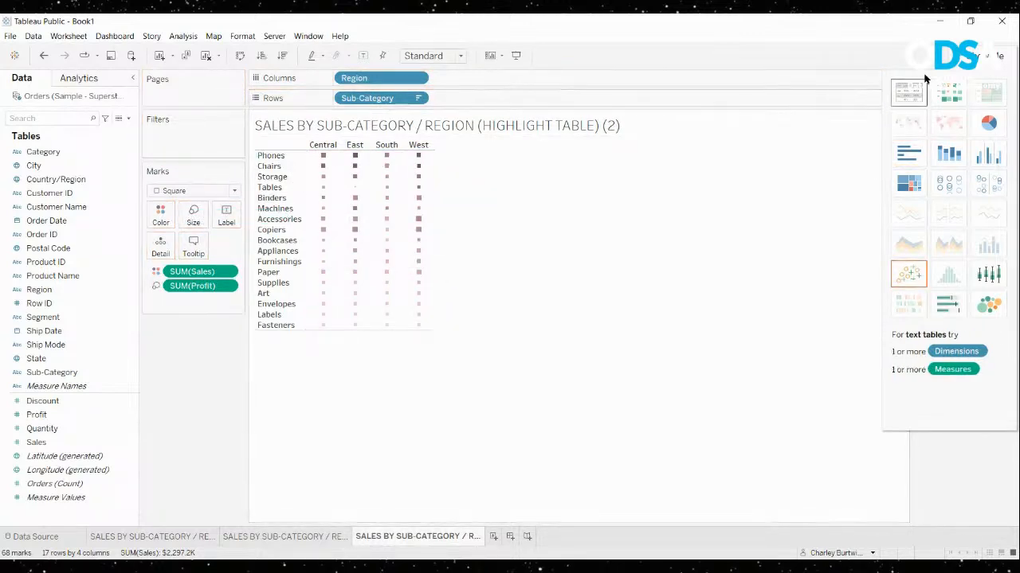
pyautogui.click(964, 58)
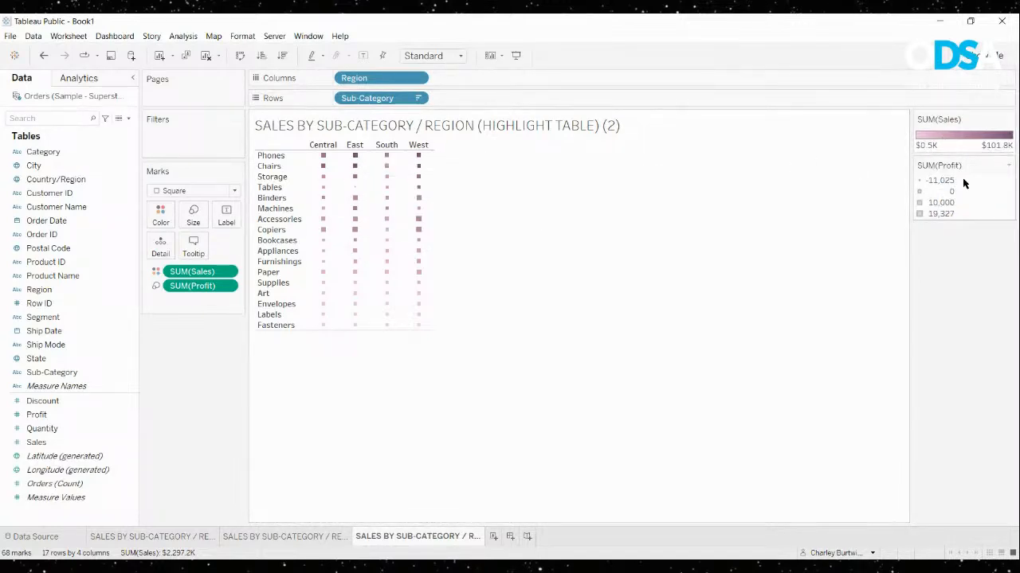
# Fit the sub-category and region heat map to Entire View
pyautogui.moveTo(412, 167)
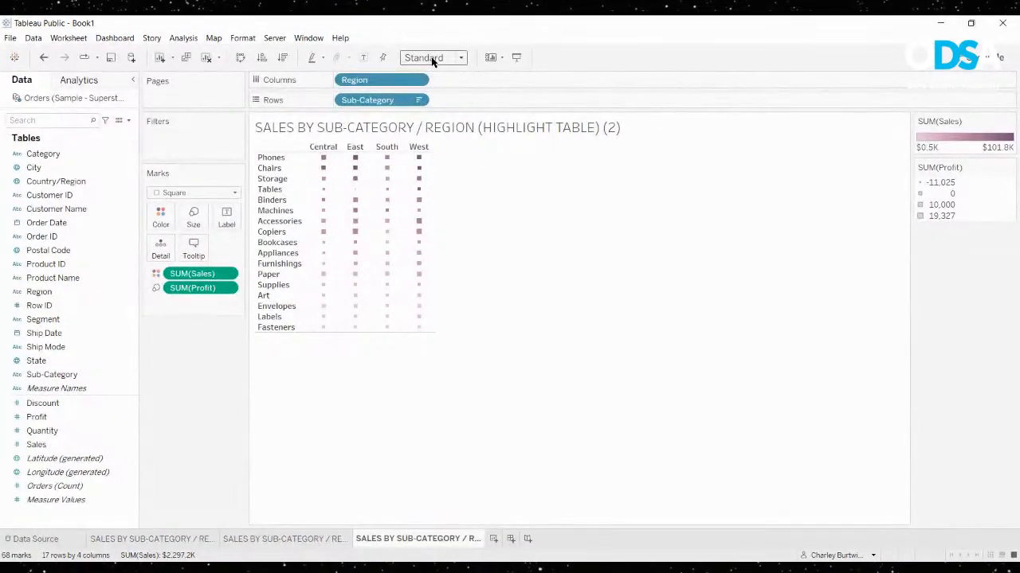
pyautogui.click(431, 56)
pyautogui.click(438, 109)
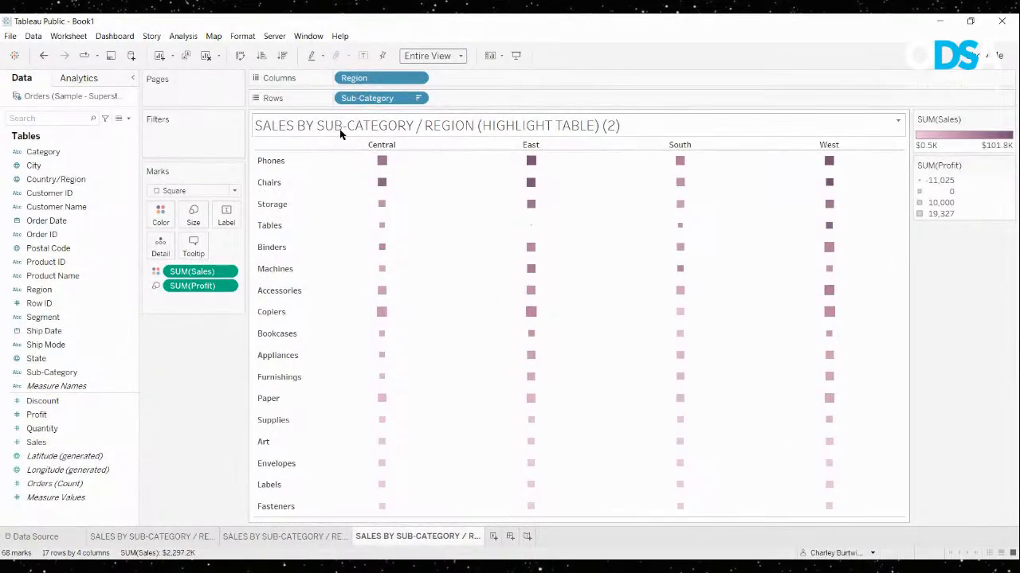
pyautogui.moveTo(655, 278)
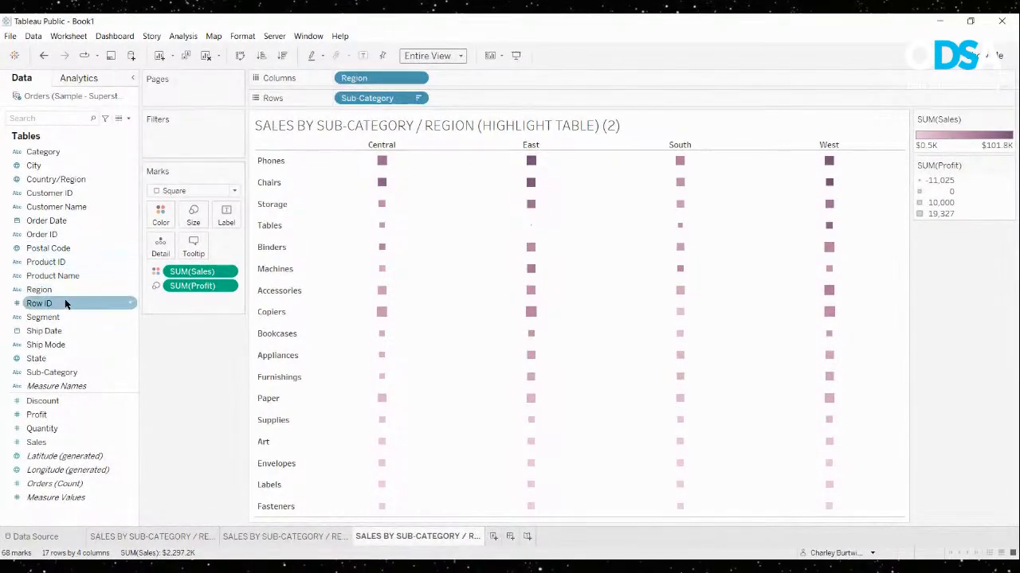
# Set the fit back to Standard and replace Sub-Category on Rows with Row ID, adding all members
pyautogui.click(460, 56)
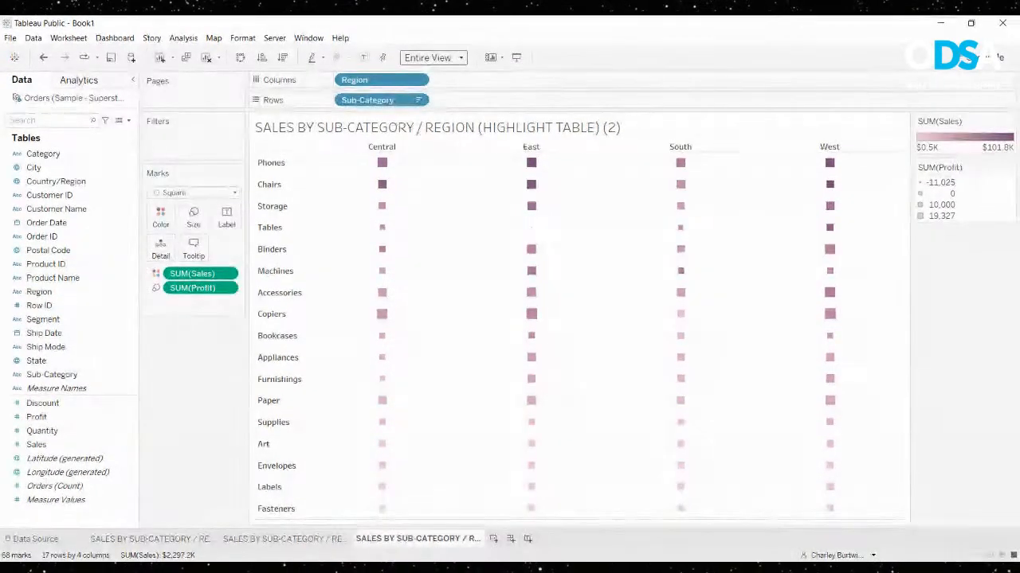
pyautogui.click(422, 70)
pyautogui.moveTo(43, 303); pyautogui.dragTo(374, 101)
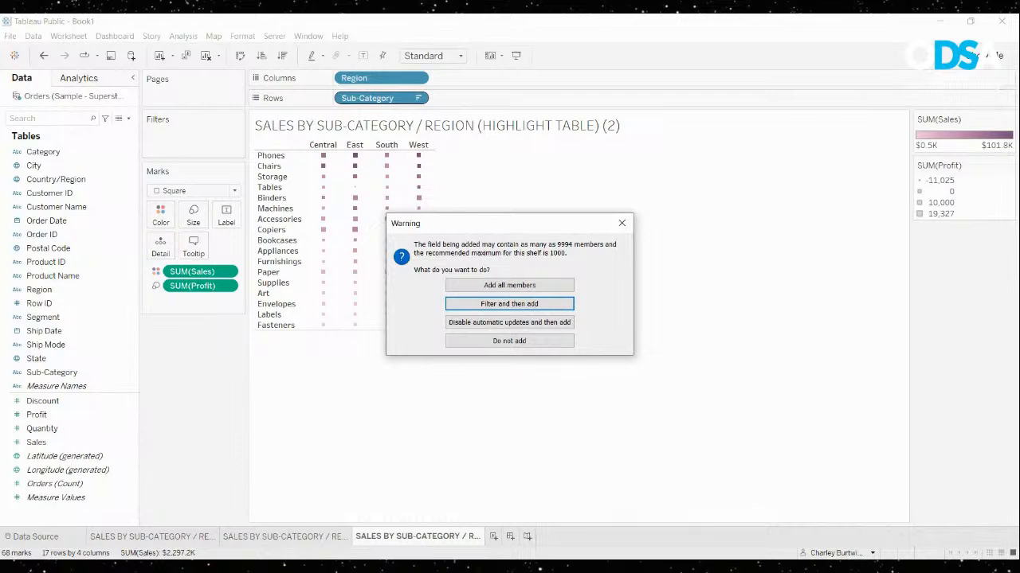
pyautogui.click(510, 285)
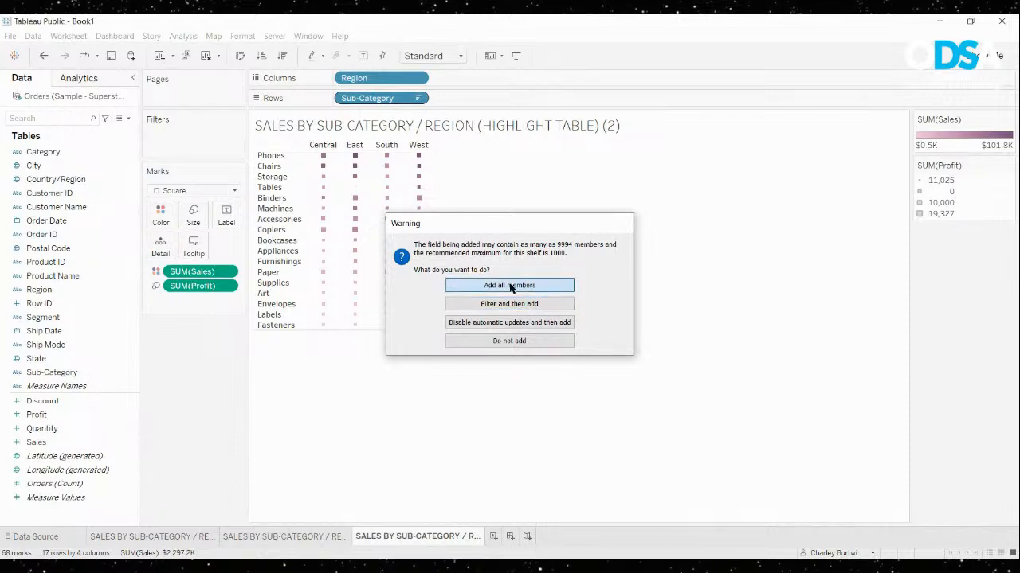
# Try fitting the Row ID by region view to Entire View
pyautogui.click(432, 56)
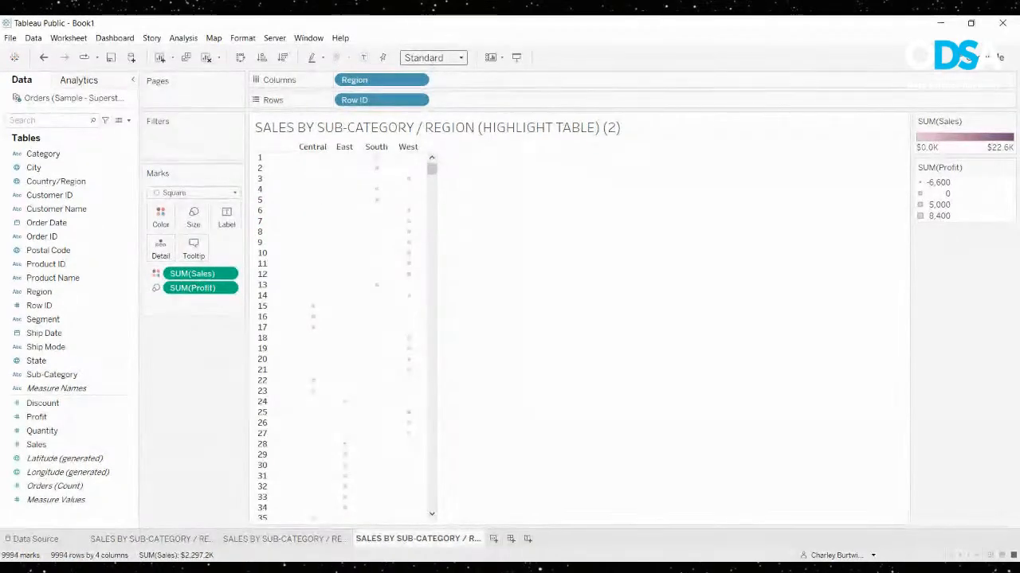
pyautogui.click(426, 105)
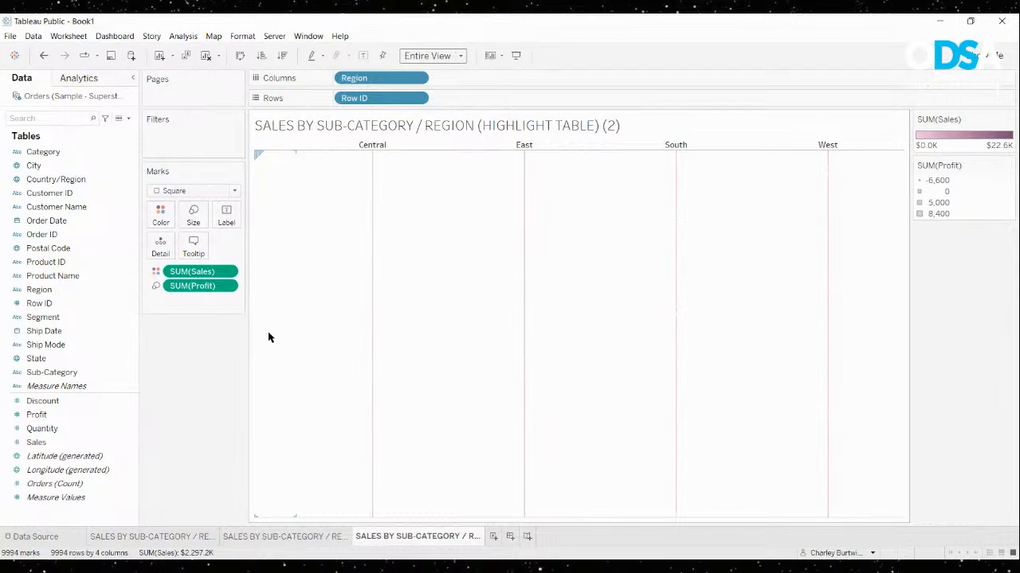
pyautogui.moveTo(276, 306); pyautogui.dragTo(280, 350)
# Undo the Row ID replacement and the fit changes, back to Sub-Category rows in Entire View
pyautogui.click(44, 57)
pyautogui.click(44, 58)
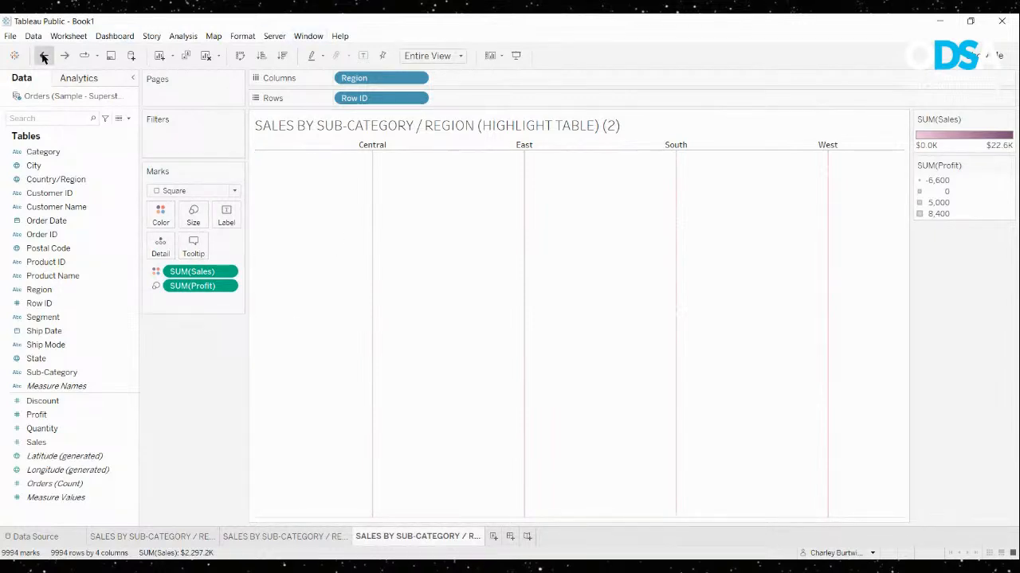
pyautogui.click(44, 57)
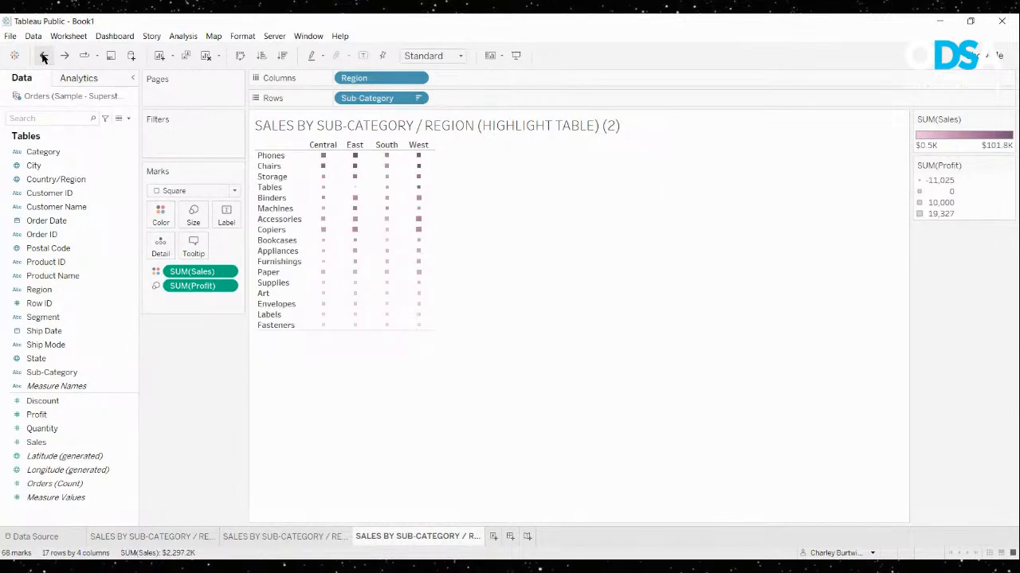
pyautogui.click(44, 57)
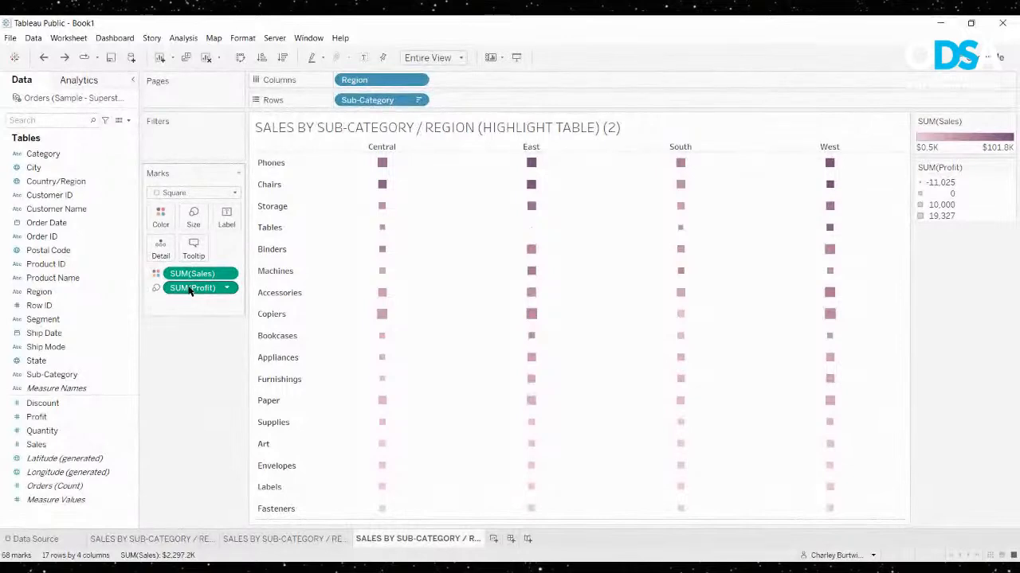
# Enlarge the square marks moderately, ending somewhat below the middle of the size range
pyautogui.click(193, 215)
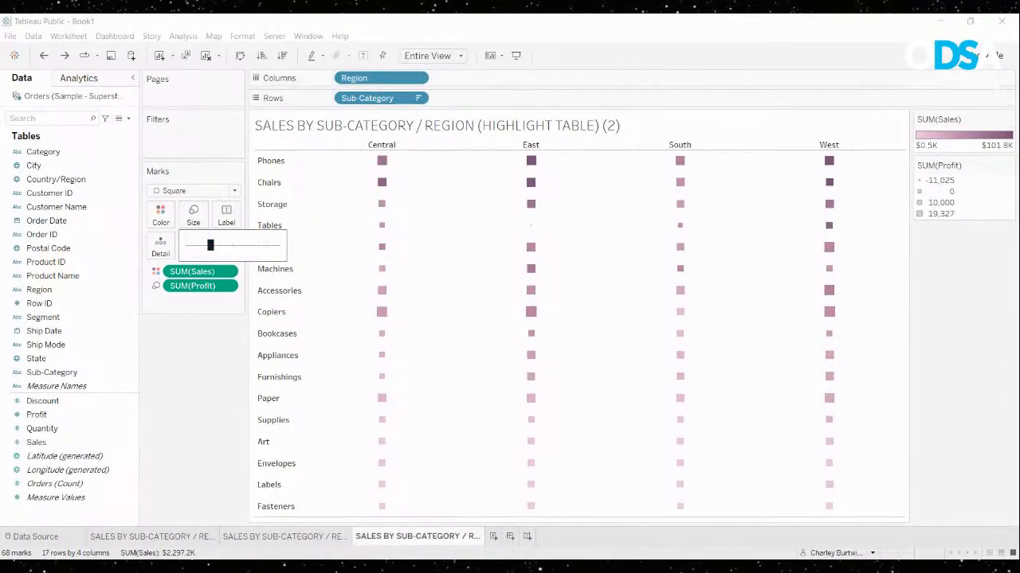
pyautogui.moveTo(210, 245); pyautogui.dragTo(232, 245)
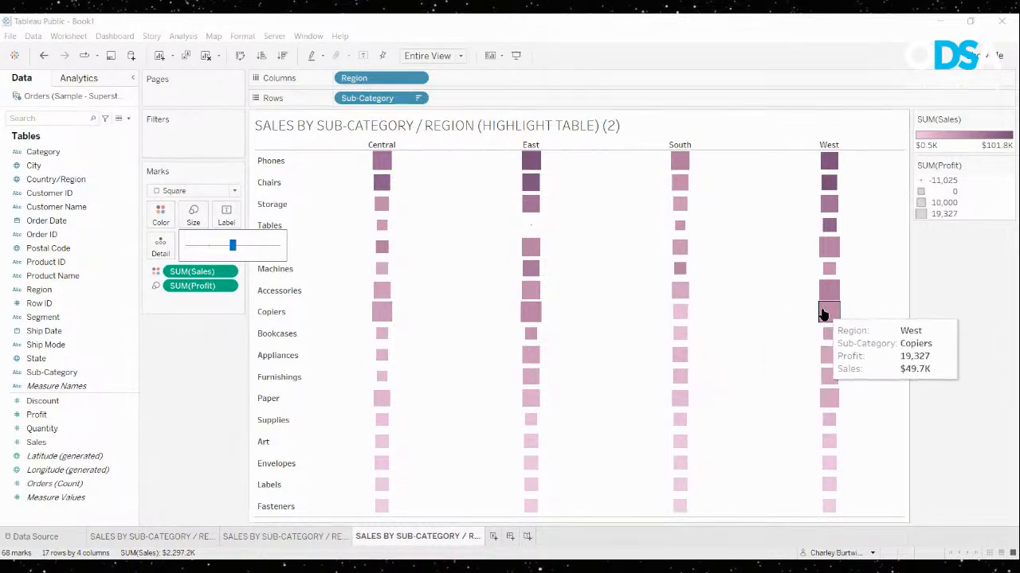
pyautogui.moveTo(232, 246); pyautogui.dragTo(220, 245)
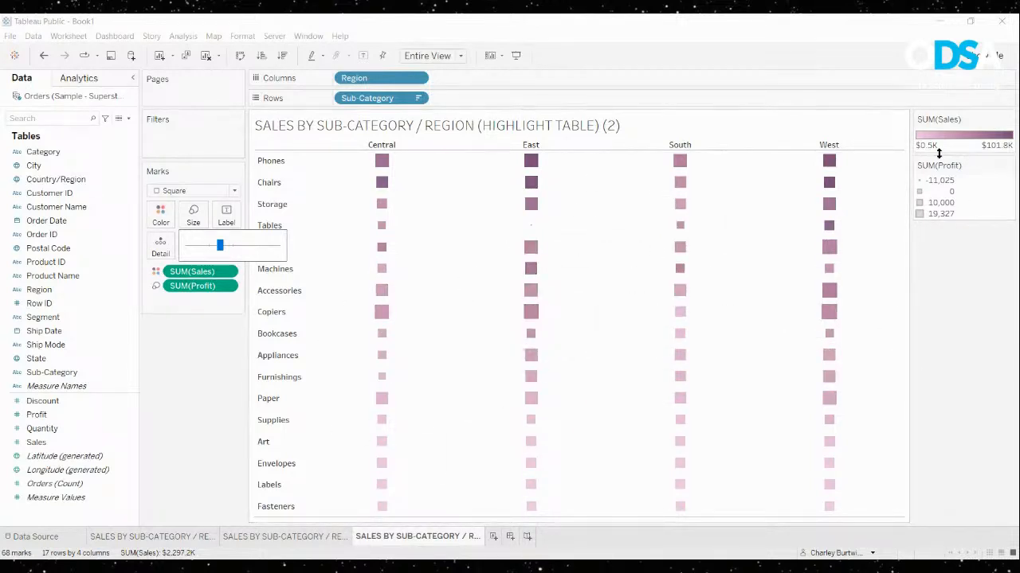
# Change the Sales color palette to Temperature Diverging with the colors reversed
pyautogui.click(158, 209)
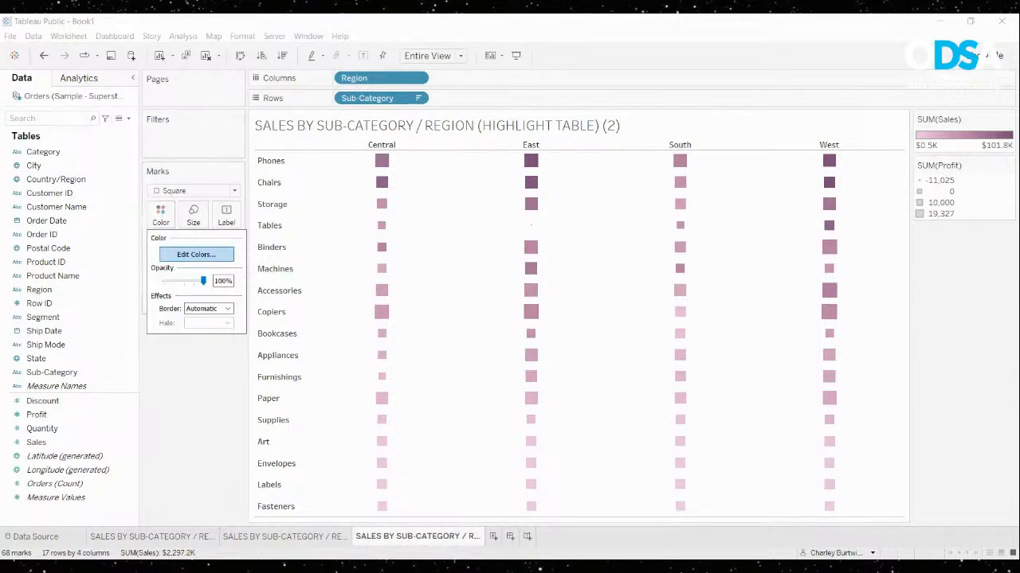
pyautogui.click(196, 254)
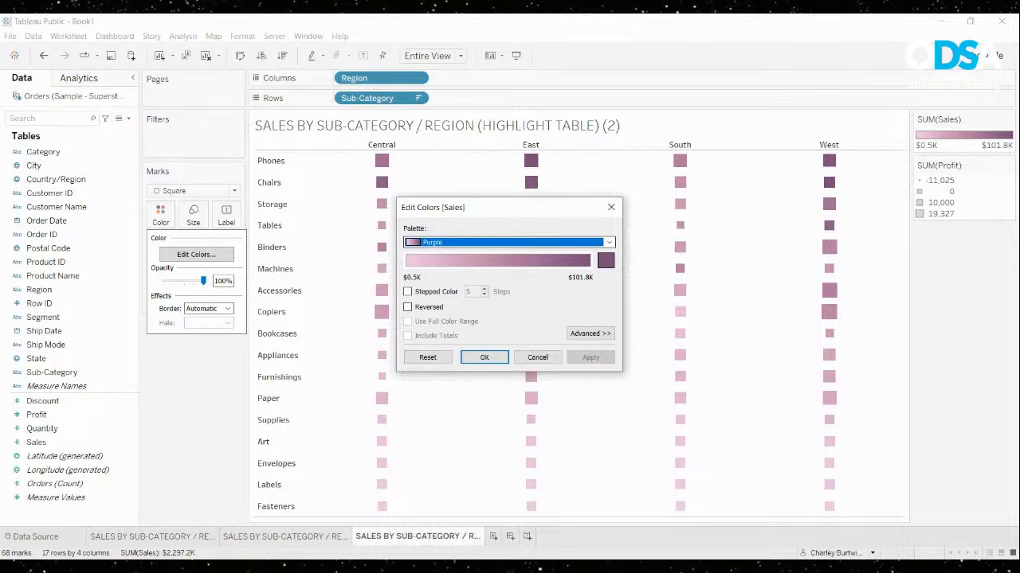
pyautogui.click(582, 243)
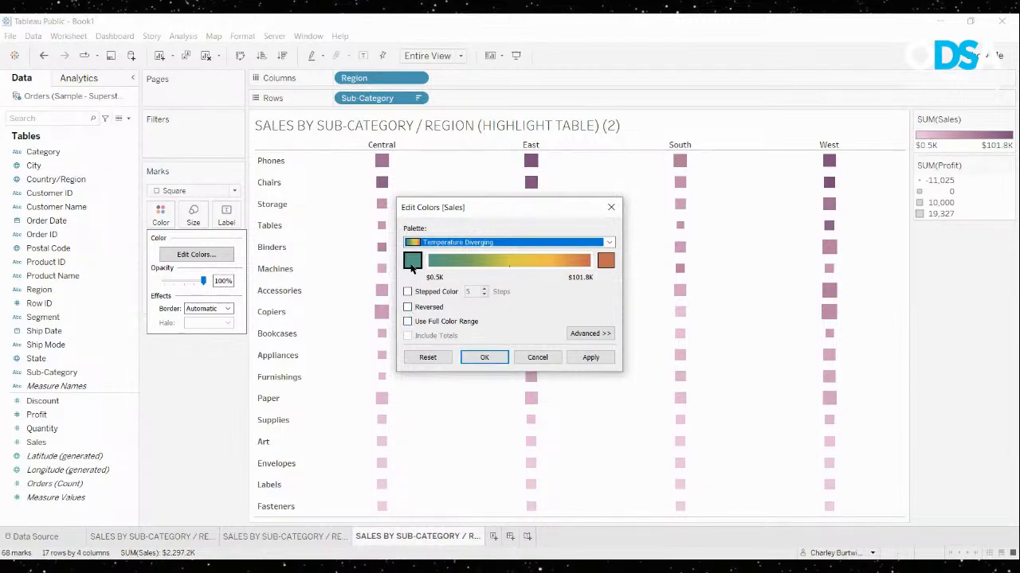
pyautogui.click(564, 245)
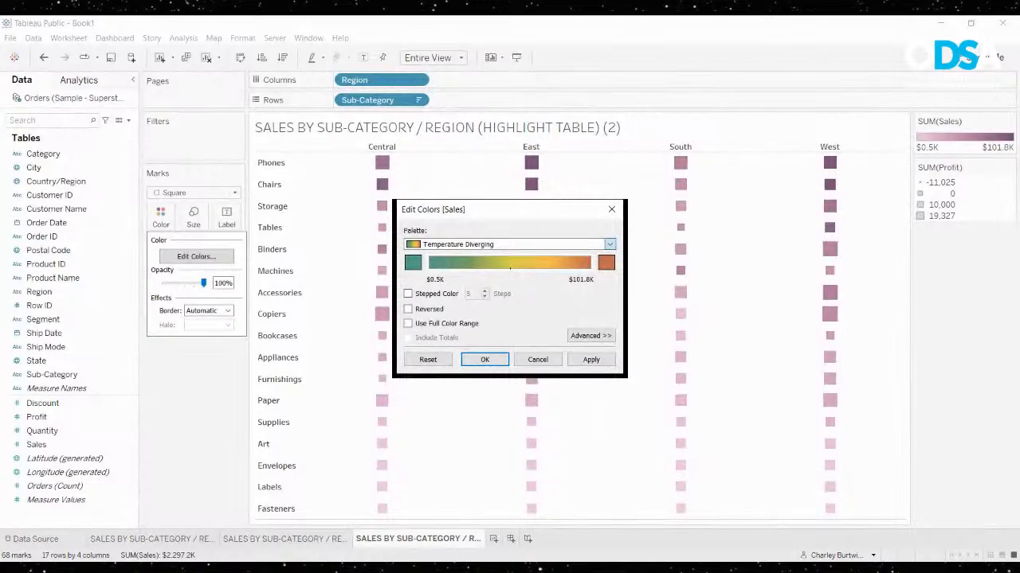
pyautogui.click(571, 224)
pyautogui.click(407, 306)
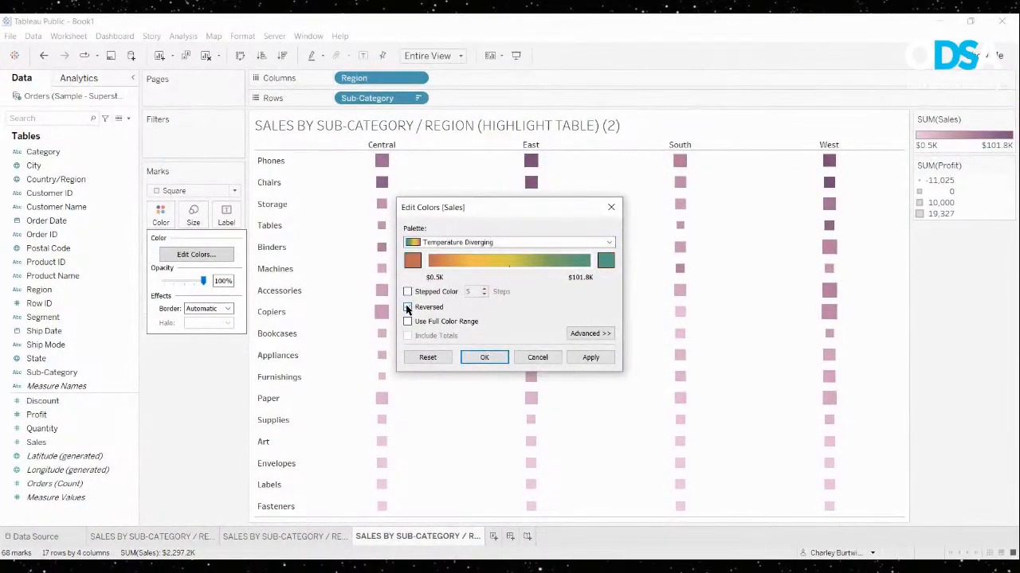
pyautogui.click(484, 358)
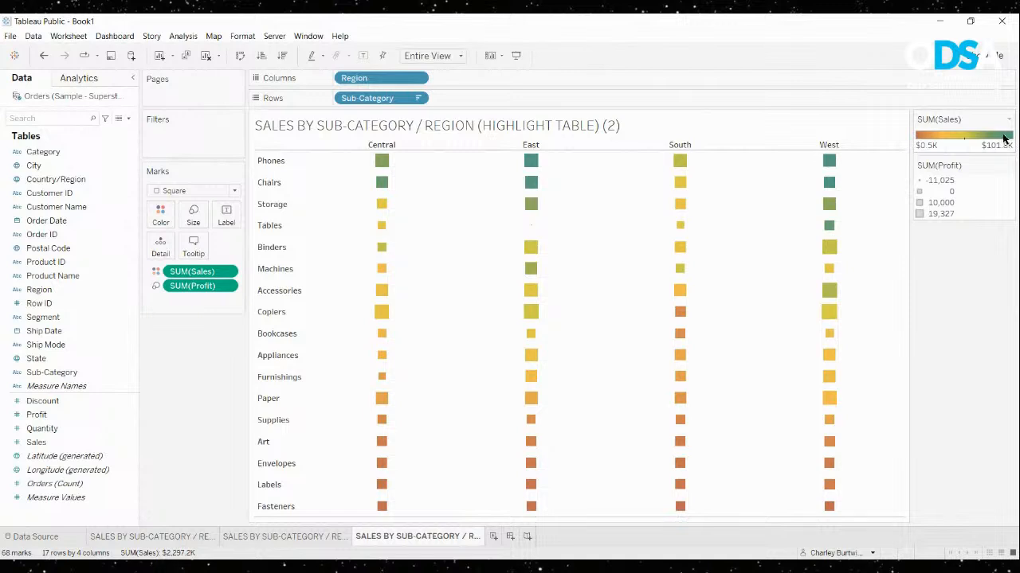
# Rename the duplicated worksheet SALES BY SUB-CATEGORY / REGION (HEAT MAP) and hide the chart suggestions
pyautogui.moveTo(688, 514)
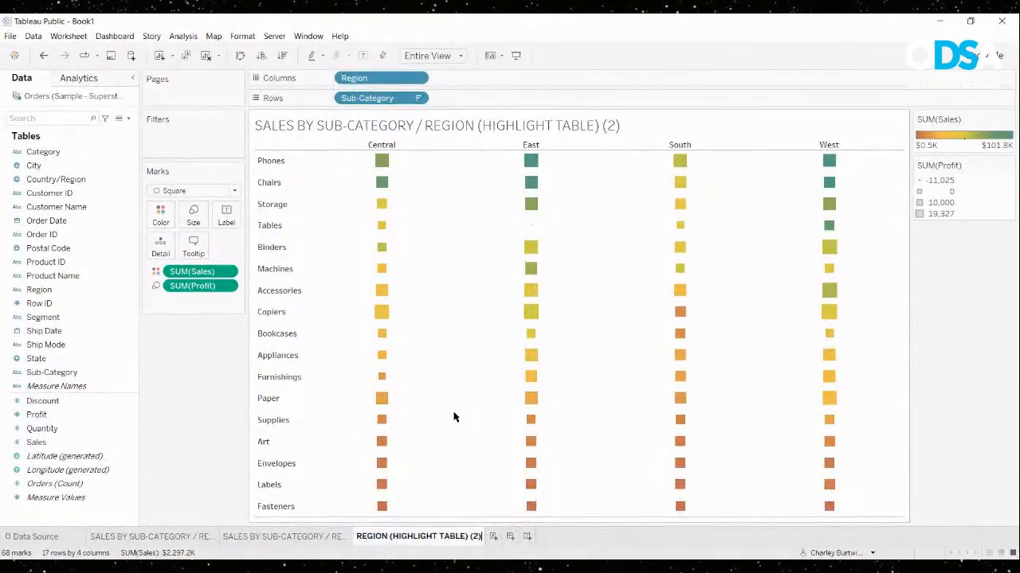
pyautogui.press('BackSpace')
pyautogui.press('BackSpace')
pyautogui.press('BackSpace')
pyautogui.press('BackSpace')
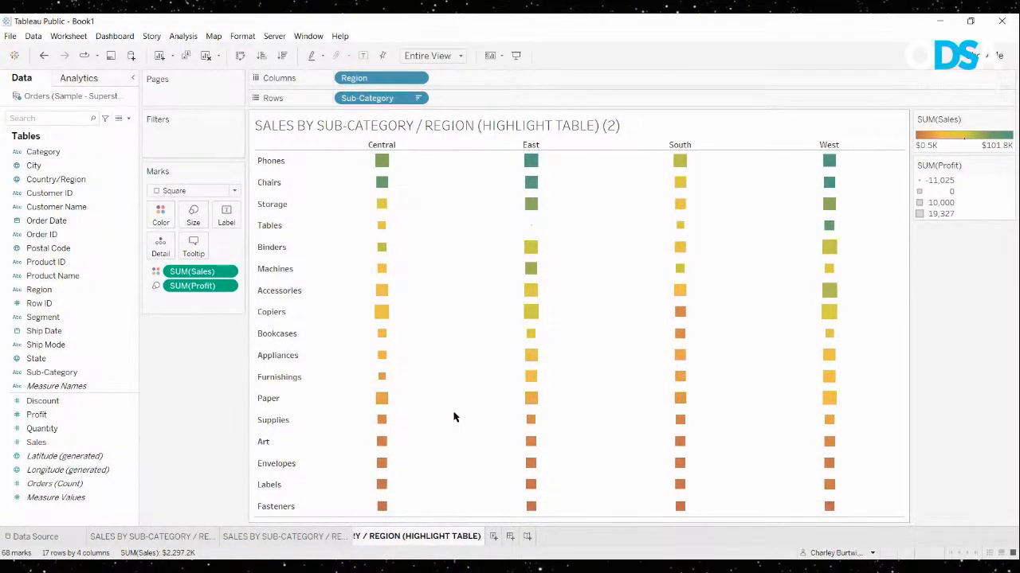
pyautogui.write('AS')
pyautogui.click(987, 54)
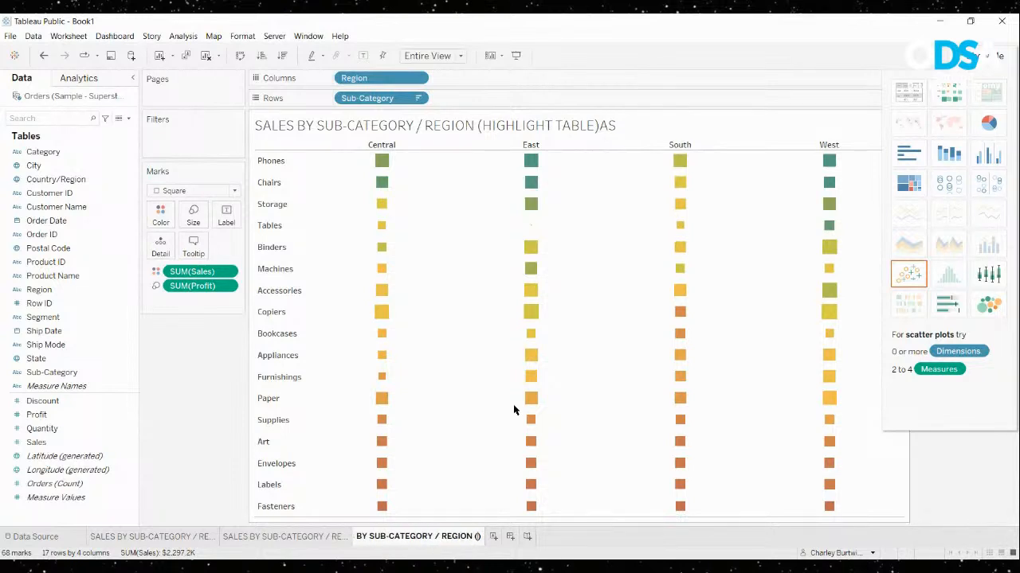
pyautogui.write('HEAT')
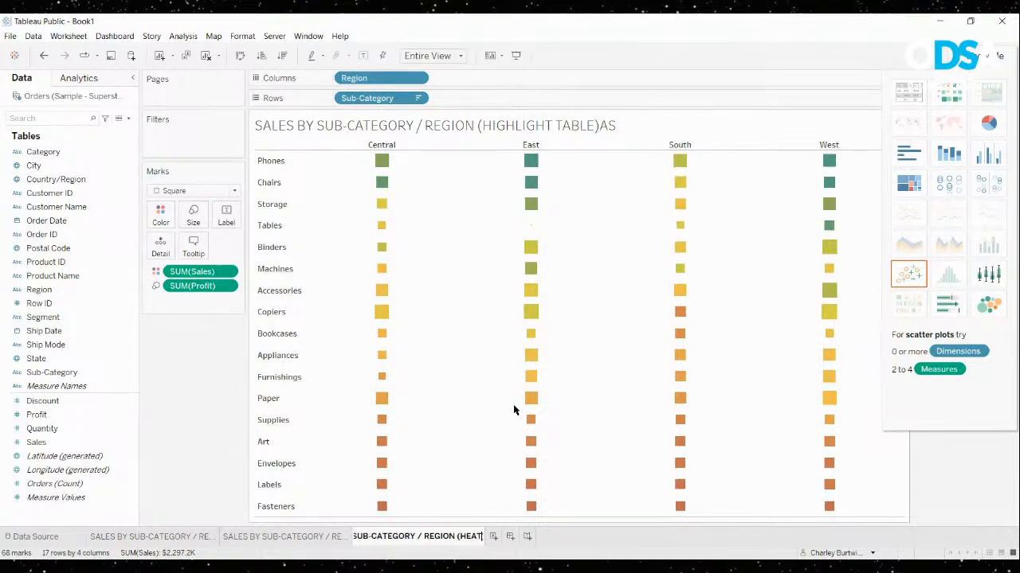
pyautogui.write(' MAP')
pyautogui.press('Return')
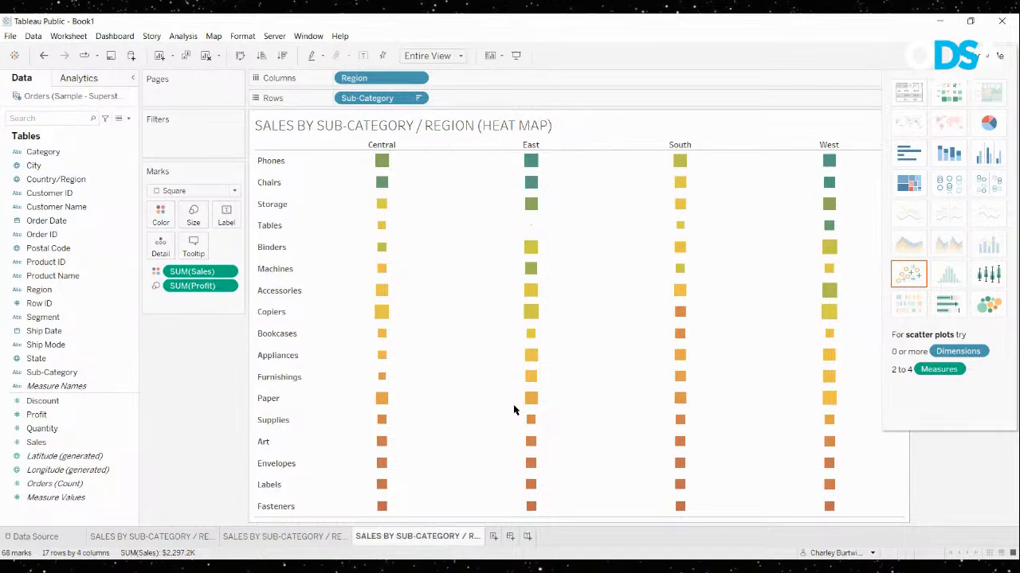
pyautogui.click(977, 52)
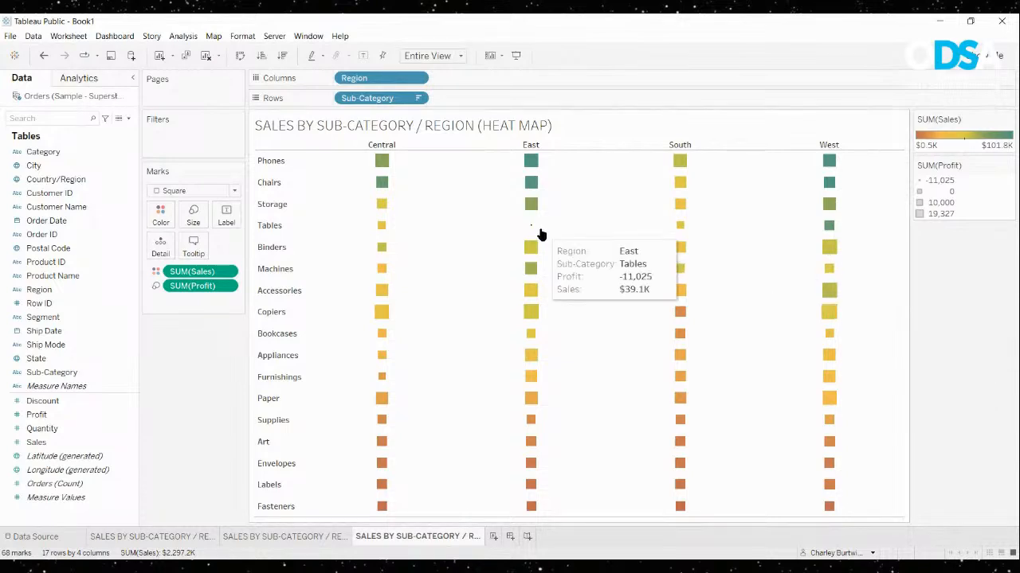
# Try the reversed Brown and Blue-Teal palettes on the Sales colors of the heat map
pyautogui.click(160, 214)
pyautogui.click(196, 254)
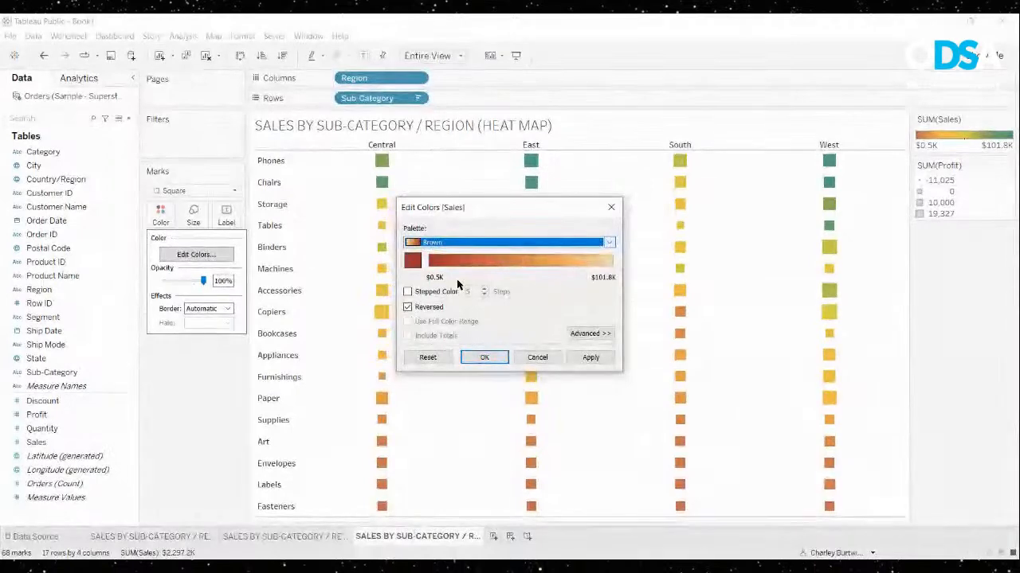
pyautogui.click(593, 357)
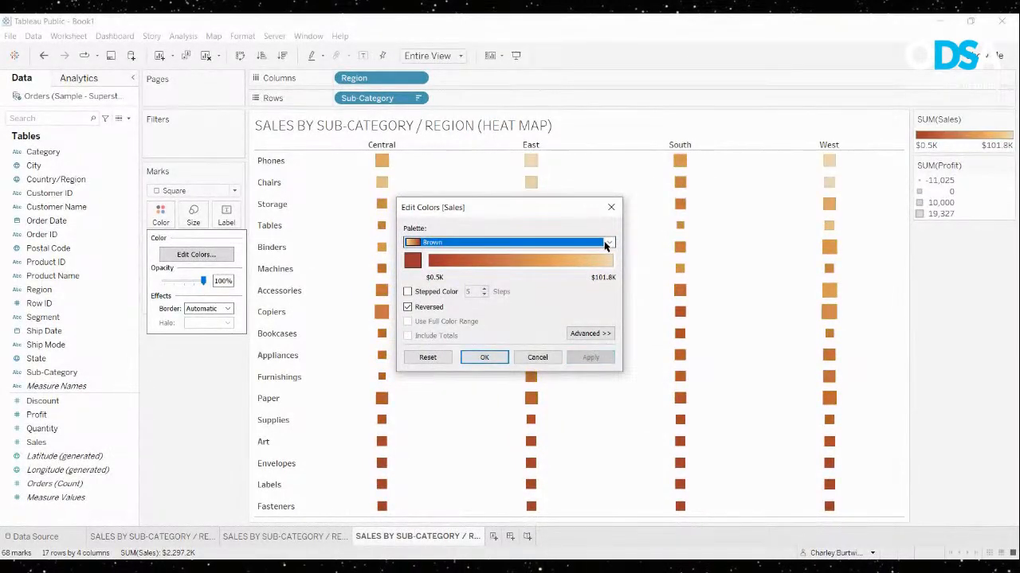
pyautogui.moveTo(562, 212); pyautogui.dragTo(514, 198)
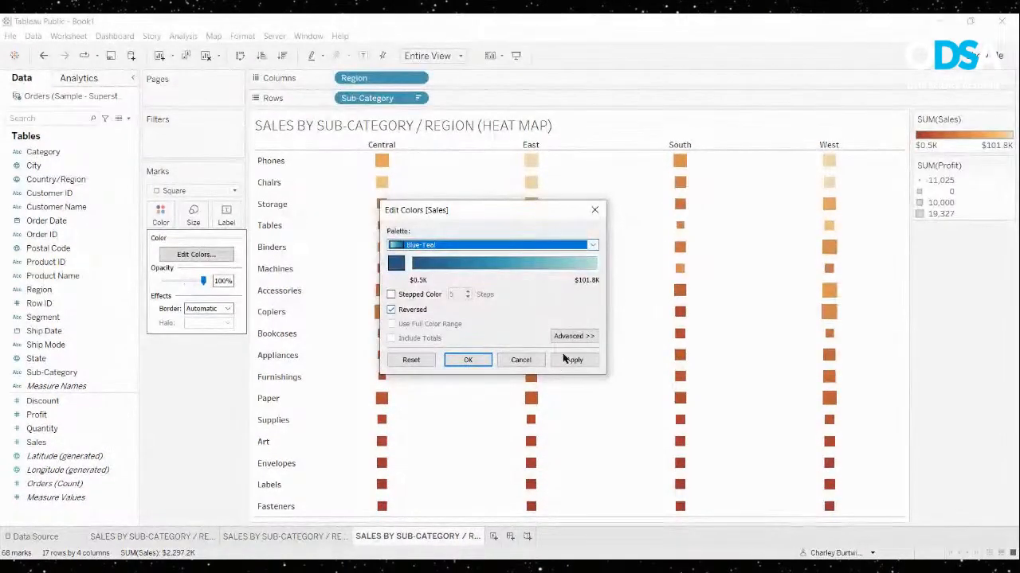
pyautogui.click(568, 360)
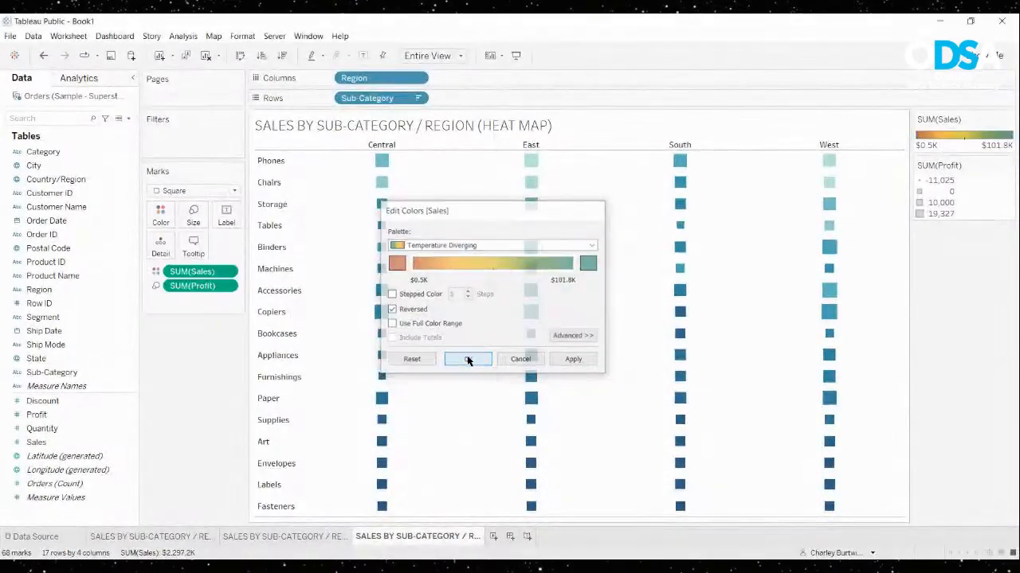
pyautogui.click(468, 362)
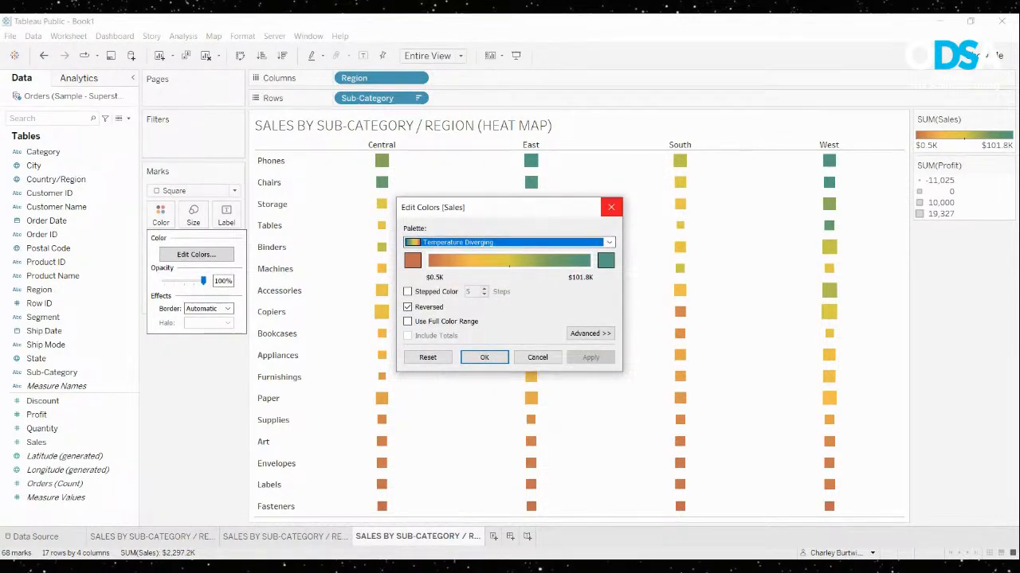
pyautogui.click(611, 207)
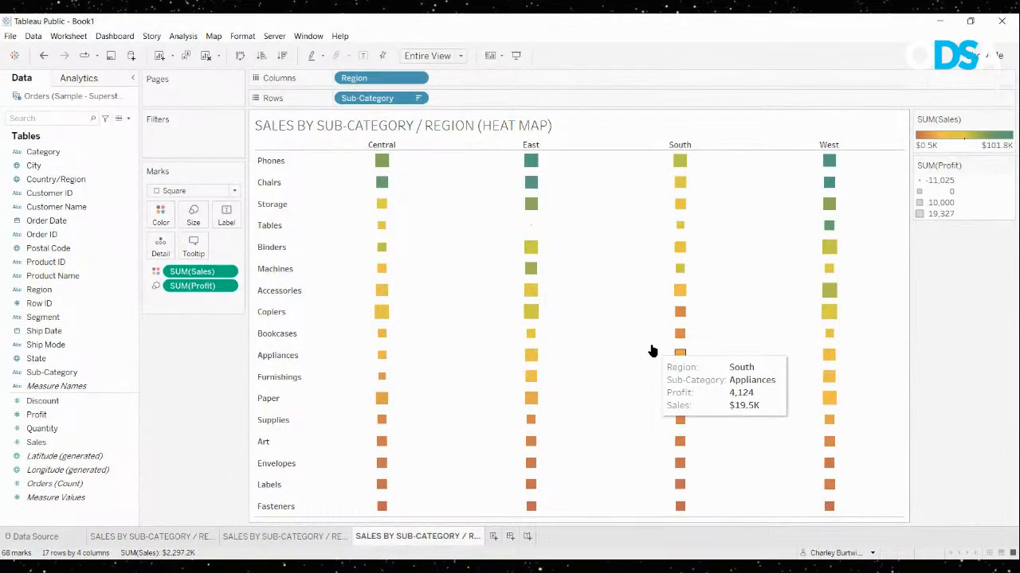
# Enlarge the heat map's square marks slightly, to just below the middle of the size range
pyautogui.click(197, 214)
pyautogui.moveTo(219, 246)
pyautogui.mouseDown()
pyautogui.moveTo(303, 246)
pyautogui.moveTo(195, 245)
pyautogui.moveTo(227, 245)
pyautogui.mouseUp()
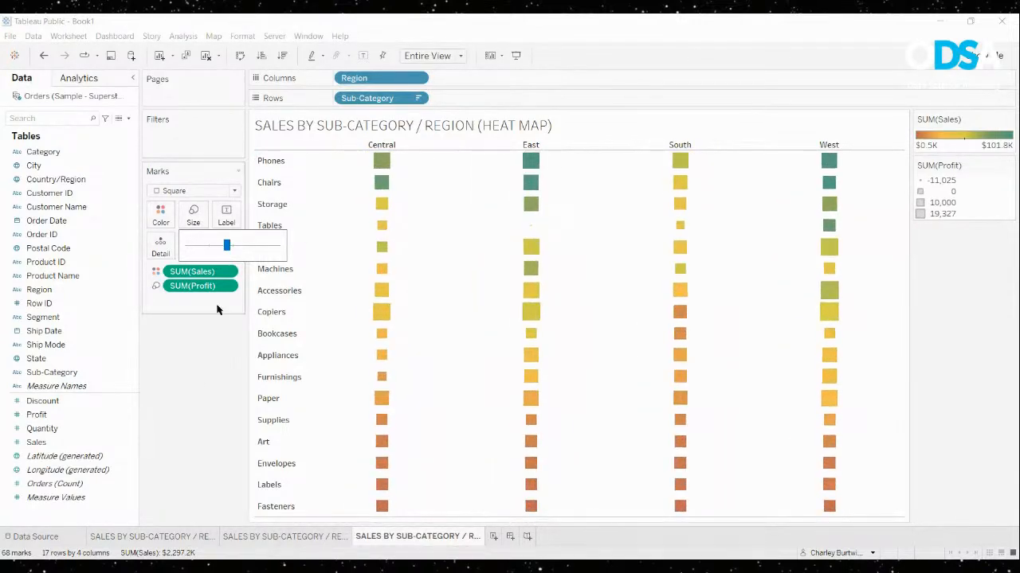
pyautogui.click(183, 415)
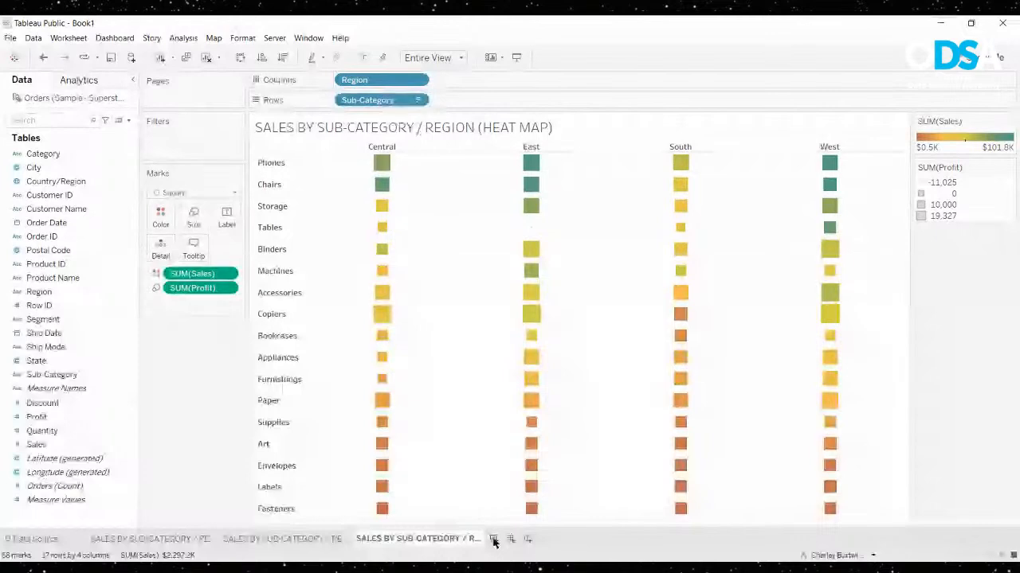
pyautogui.moveTo(595, 259)
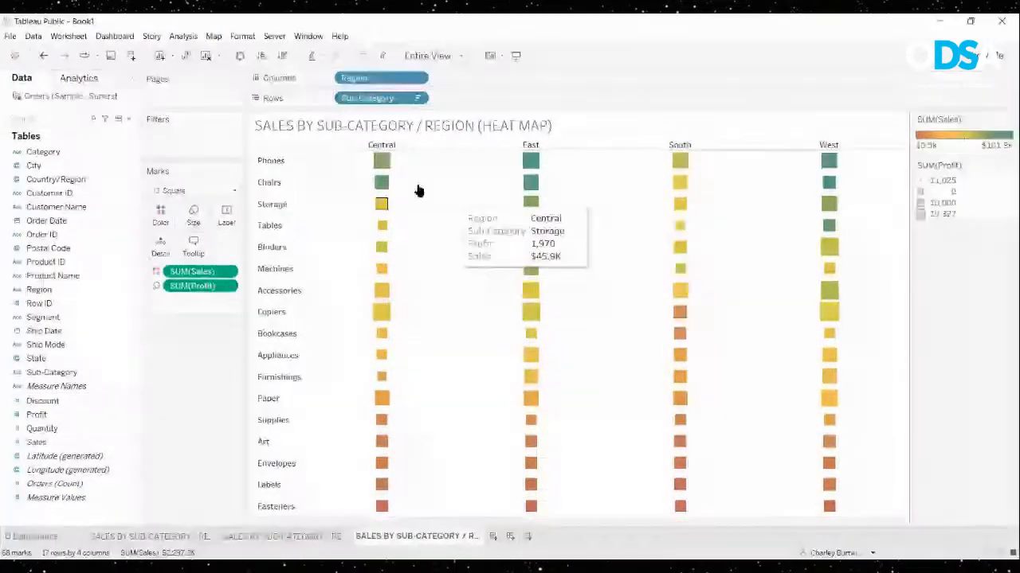
pyautogui.moveTo(675, 309)
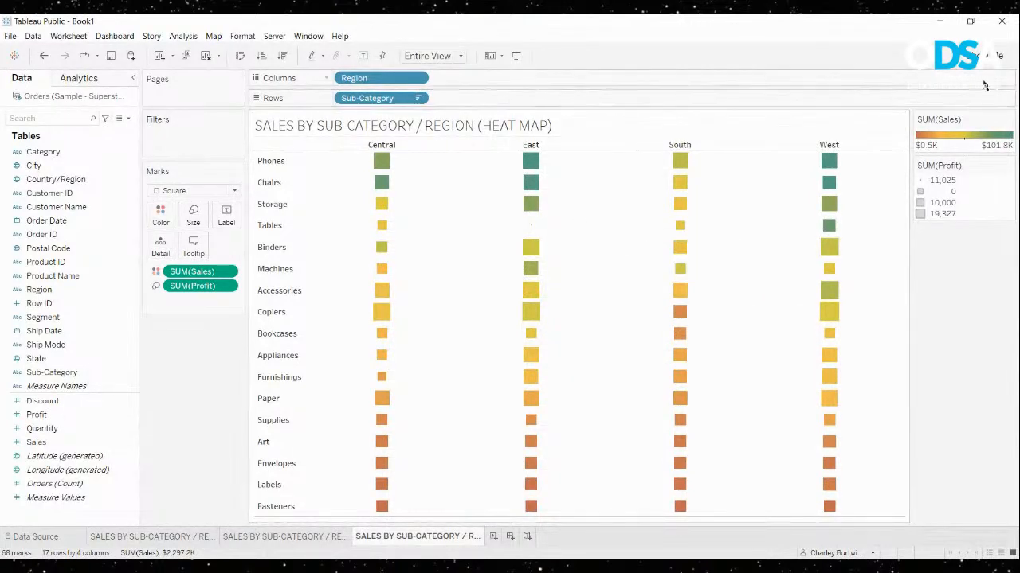
pyautogui.click(998, 58)
pyautogui.click(998, 57)
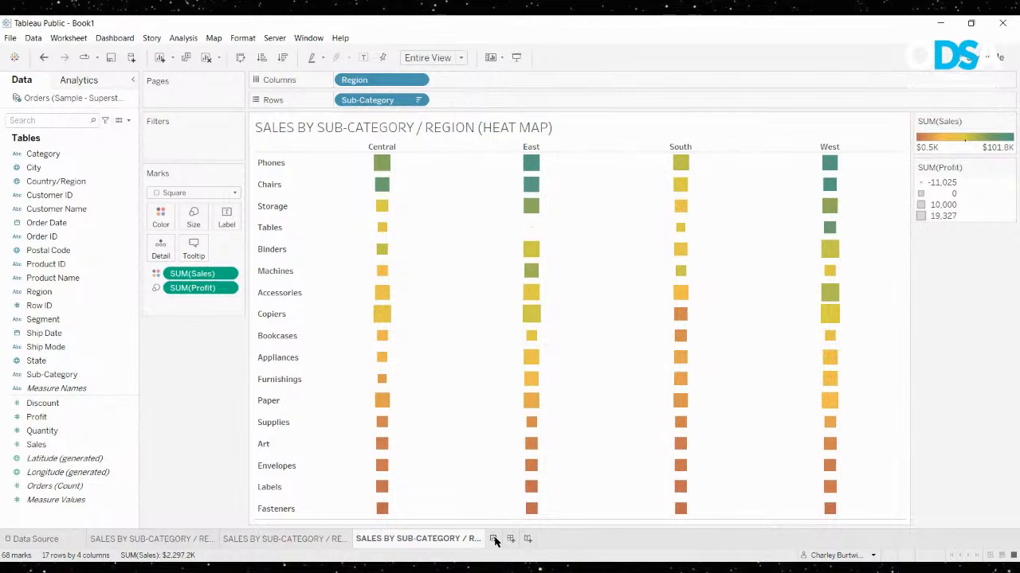
# Create a new worksheet charting Sales as rows against Sub-Category as columns, fitted to Entire View
pyautogui.click(494, 540)
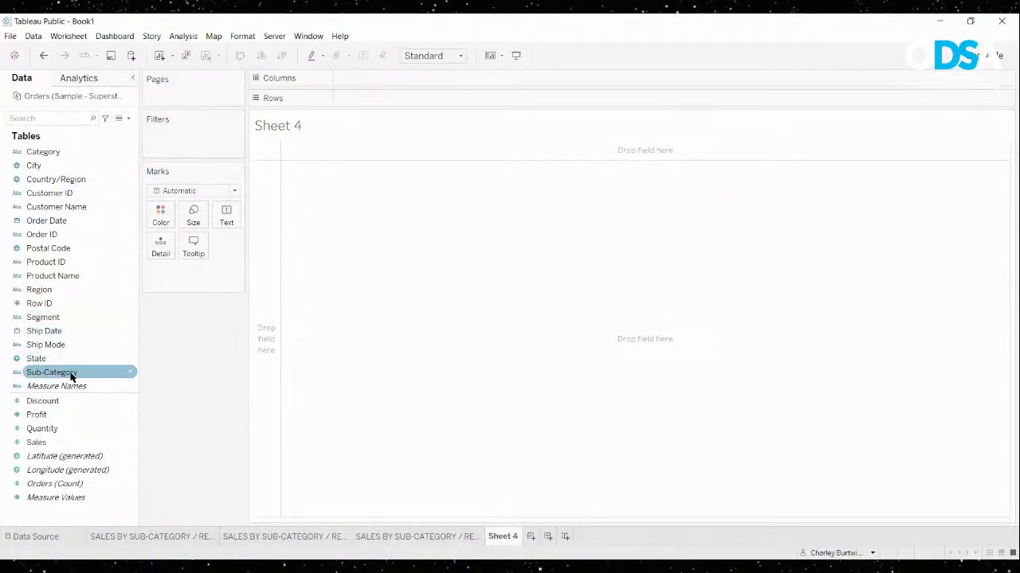
pyautogui.moveTo(71, 376); pyautogui.dragTo(411, 82)
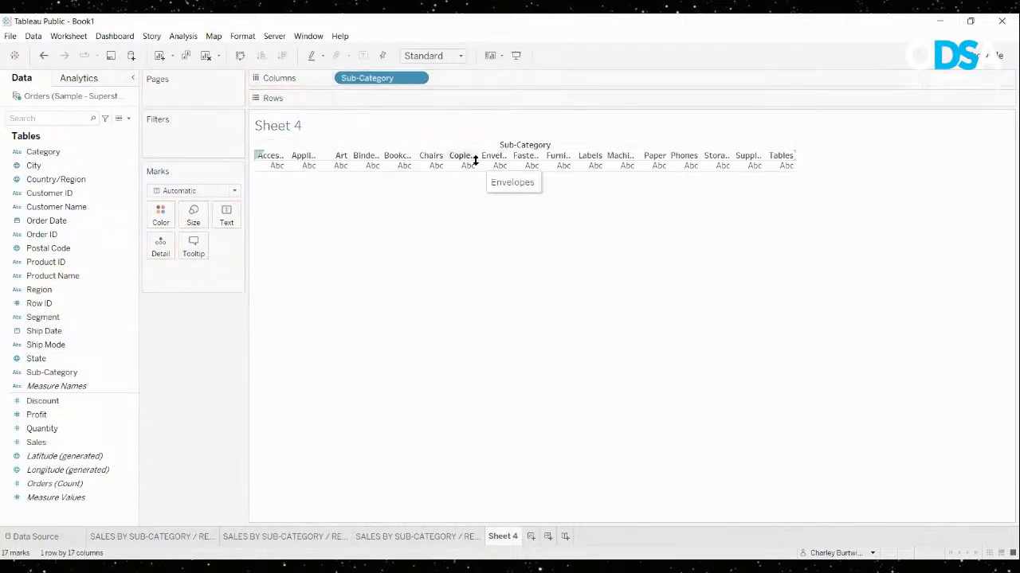
pyautogui.click(52, 443)
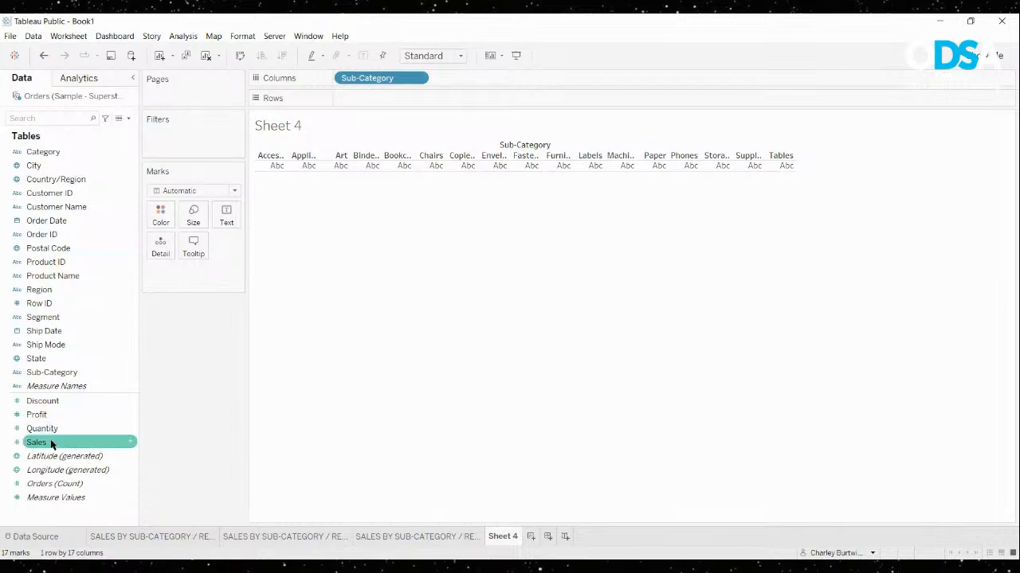
pyautogui.moveTo(50, 442); pyautogui.dragTo(393, 98)
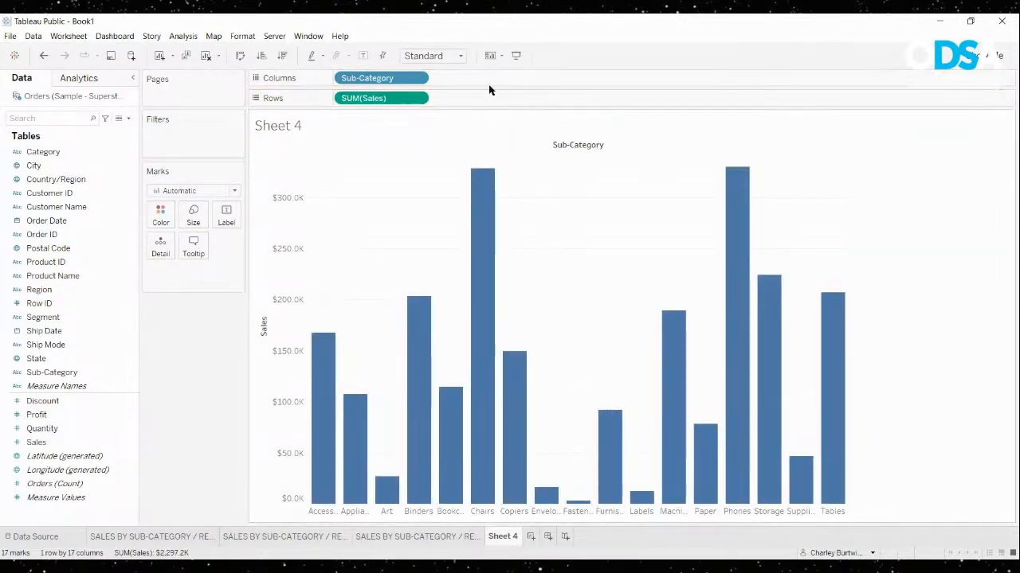
pyautogui.click(452, 55)
pyautogui.click(451, 104)
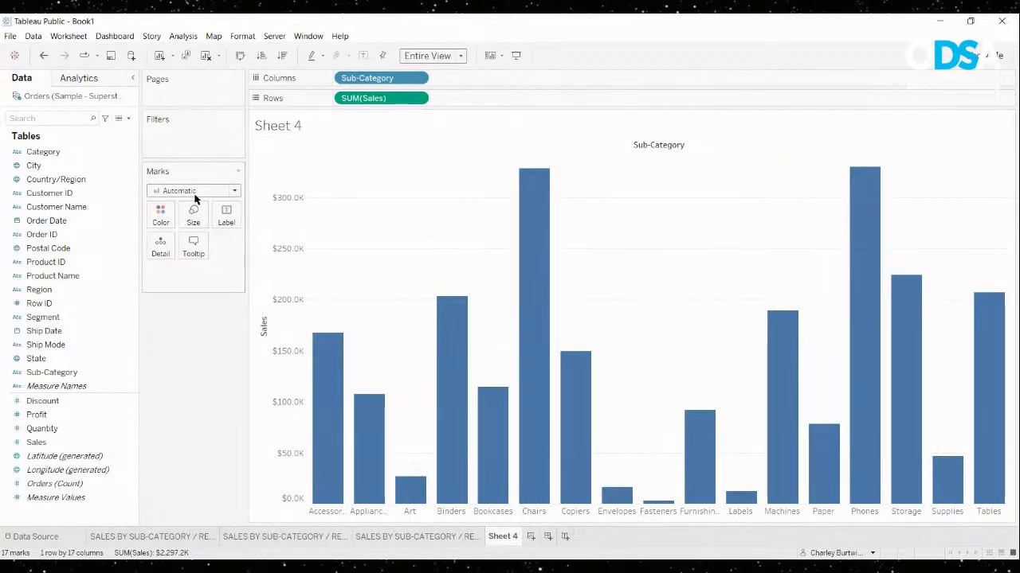
# Add Profit to the rows after Sales as a second bar chart by Sub-Category
pyautogui.click(35, 418)
pyautogui.moveTo(35, 422); pyautogui.dragTo(502, 104)
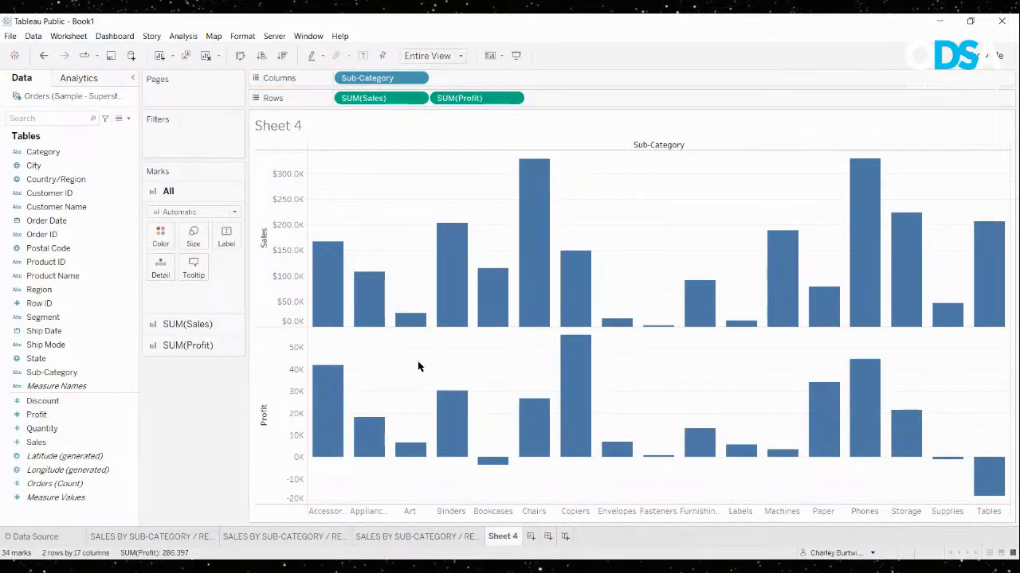
pyautogui.click(265, 232)
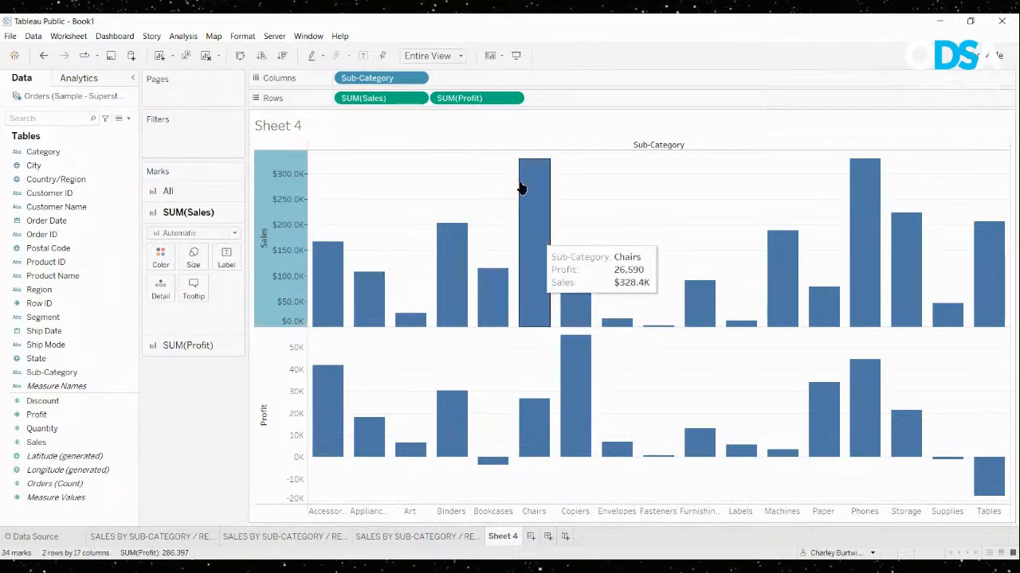
pyautogui.click(693, 231)
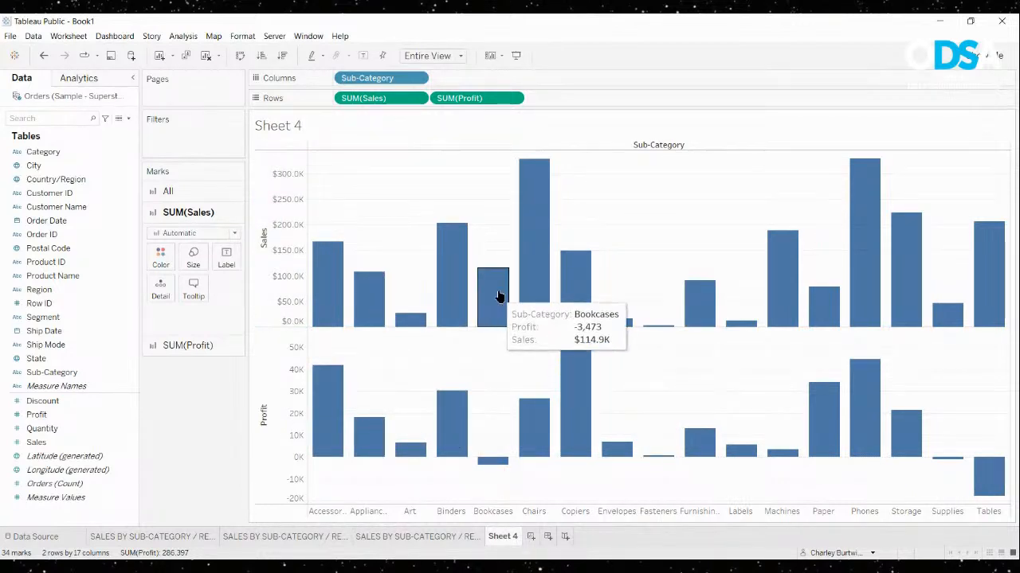
# Try adding Discount and Quantity to the rows after Profit as additional bar charts
pyautogui.moveTo(69, 406); pyautogui.dragTo(610, 100)
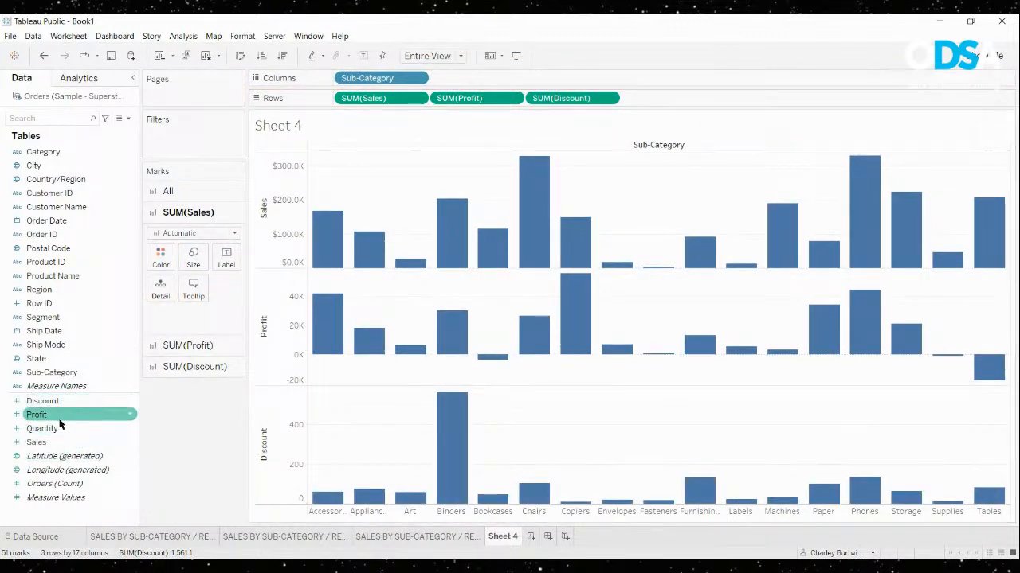
pyautogui.moveTo(59, 426); pyautogui.dragTo(721, 102)
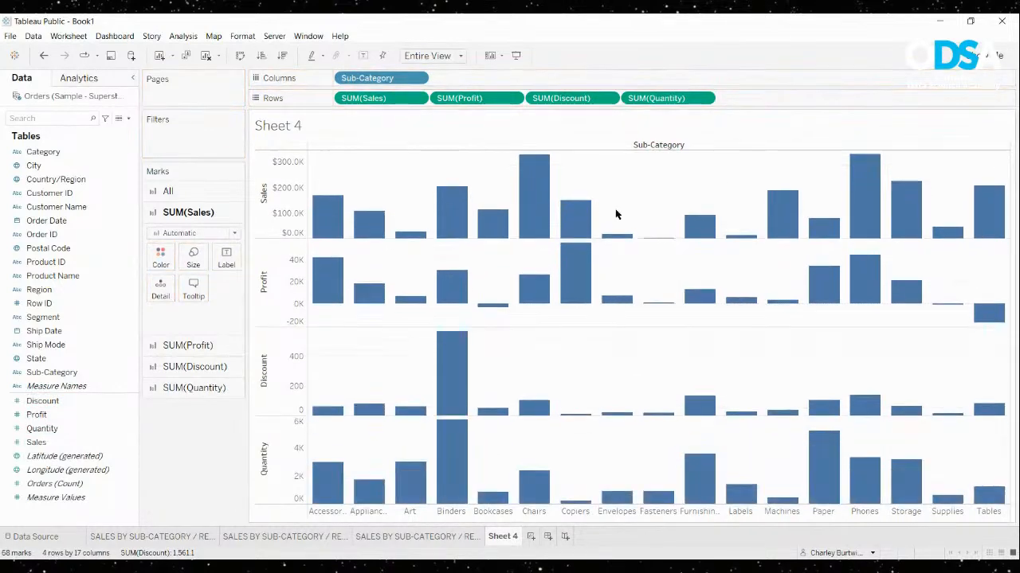
pyautogui.moveTo(557, 417)
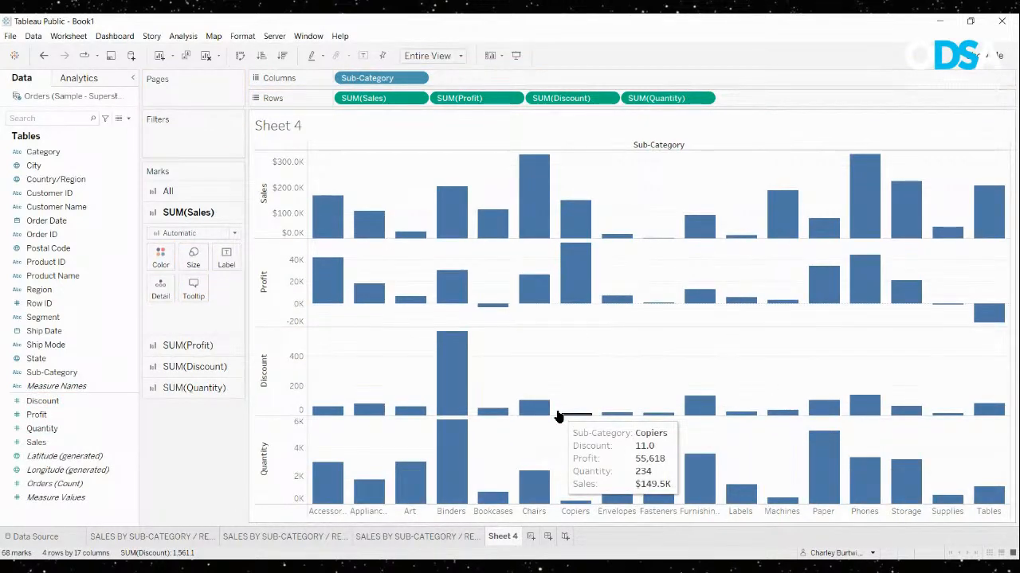
pyautogui.moveTo(661, 98); pyautogui.dragTo(200, 465)
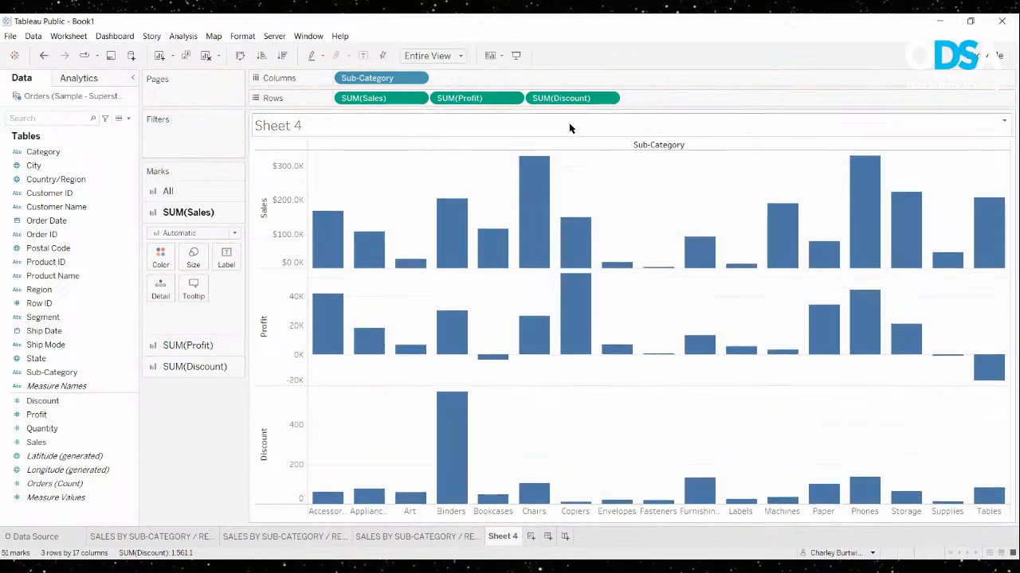
pyautogui.moveTo(572, 98); pyautogui.dragTo(164, 455)
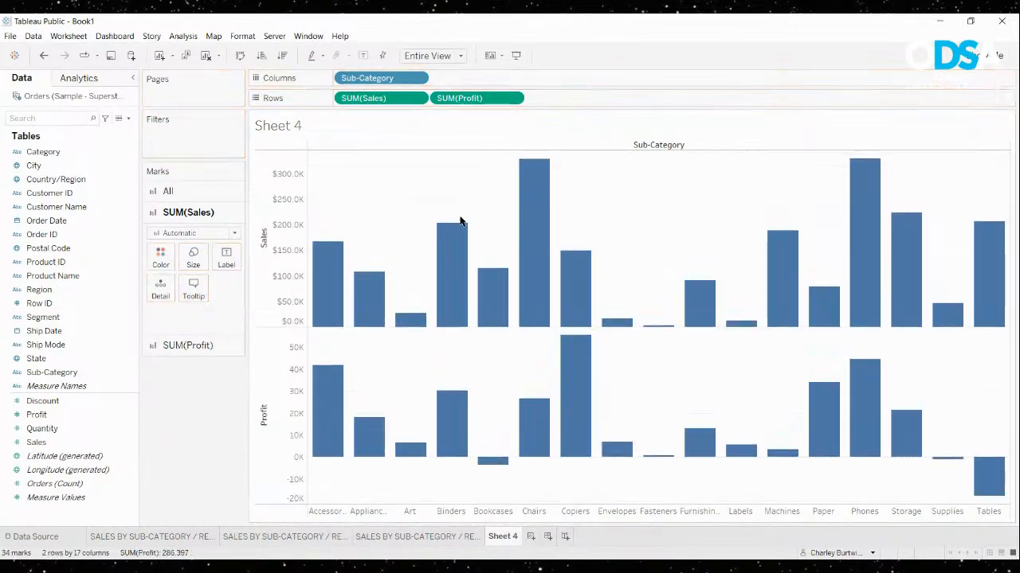
# Combine the Sales and Profit charts into one view by making Profit a dual axis, and select the Sales axis
pyautogui.click(285, 197)
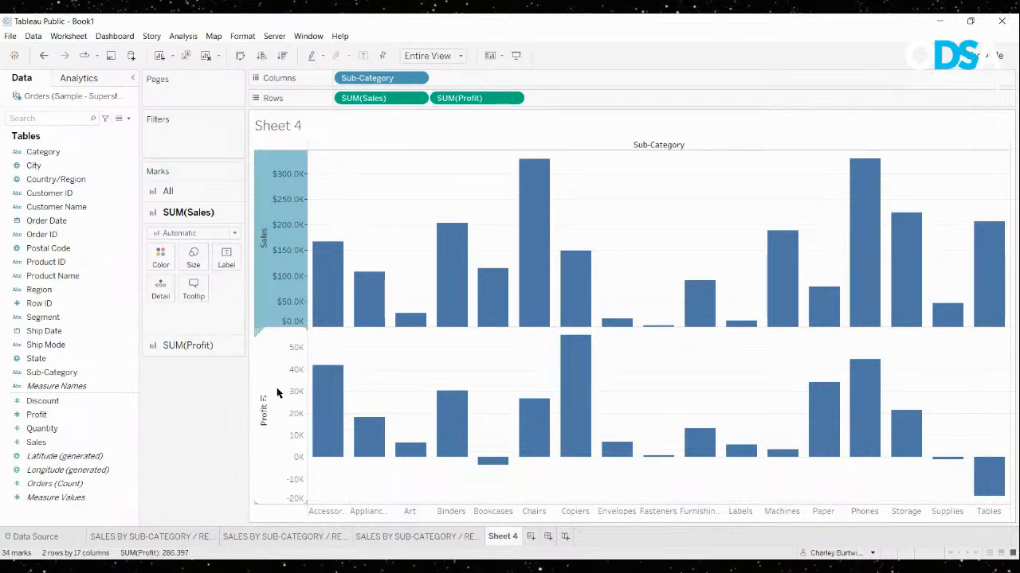
pyautogui.click(277, 391)
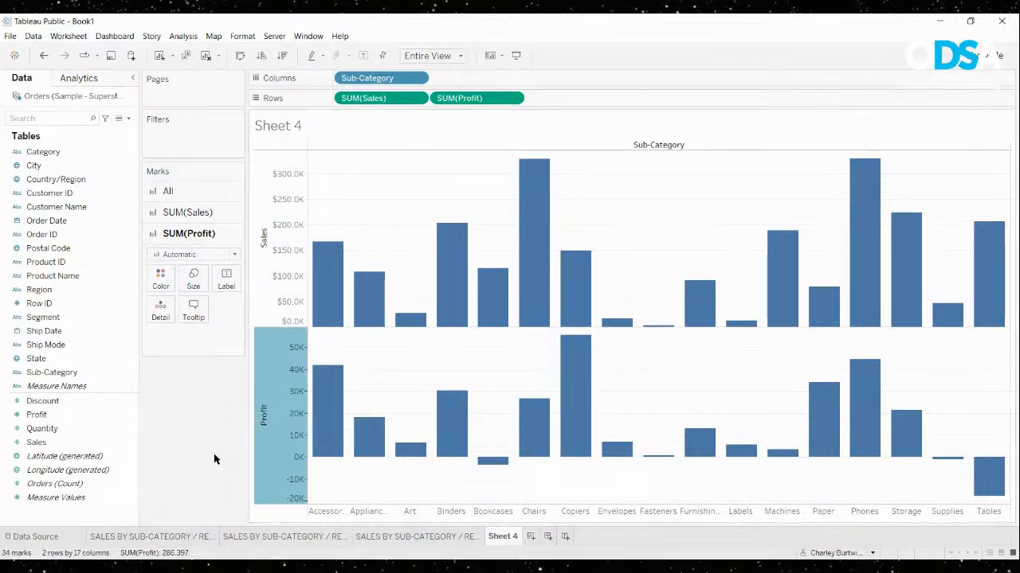
pyautogui.click(214, 453)
pyautogui.click(281, 392)
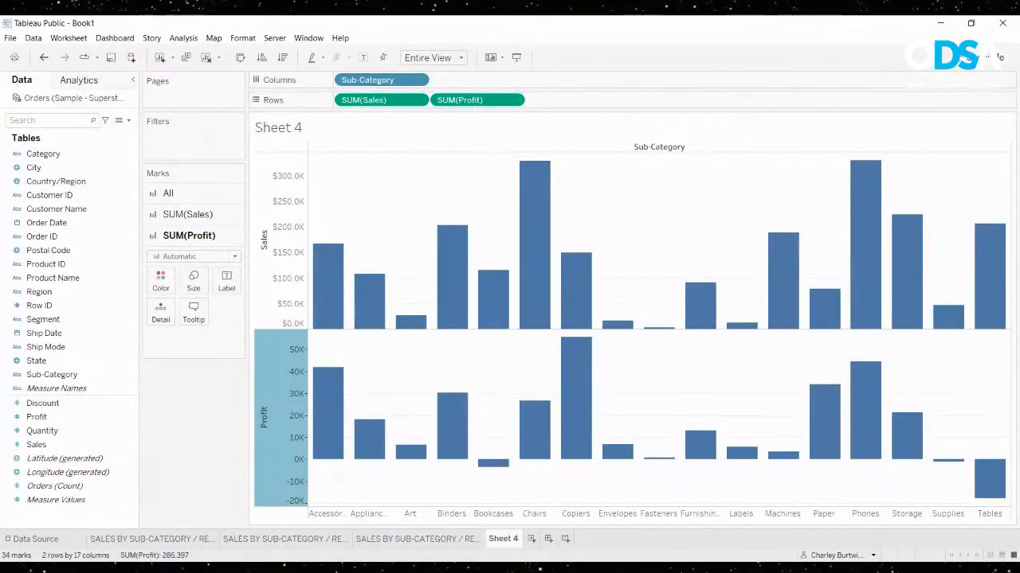
pyautogui.click(308, 443)
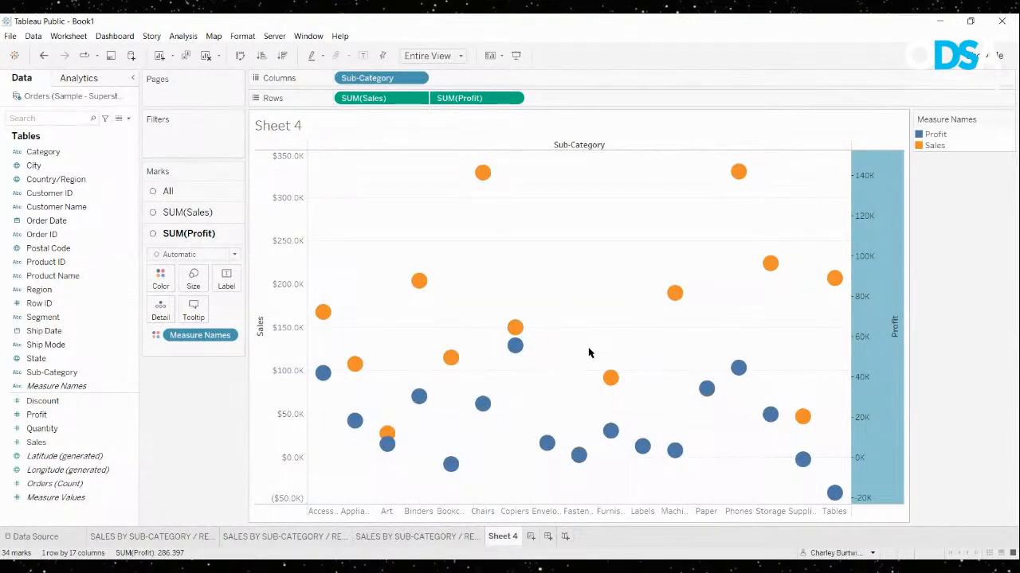
pyautogui.click(290, 327)
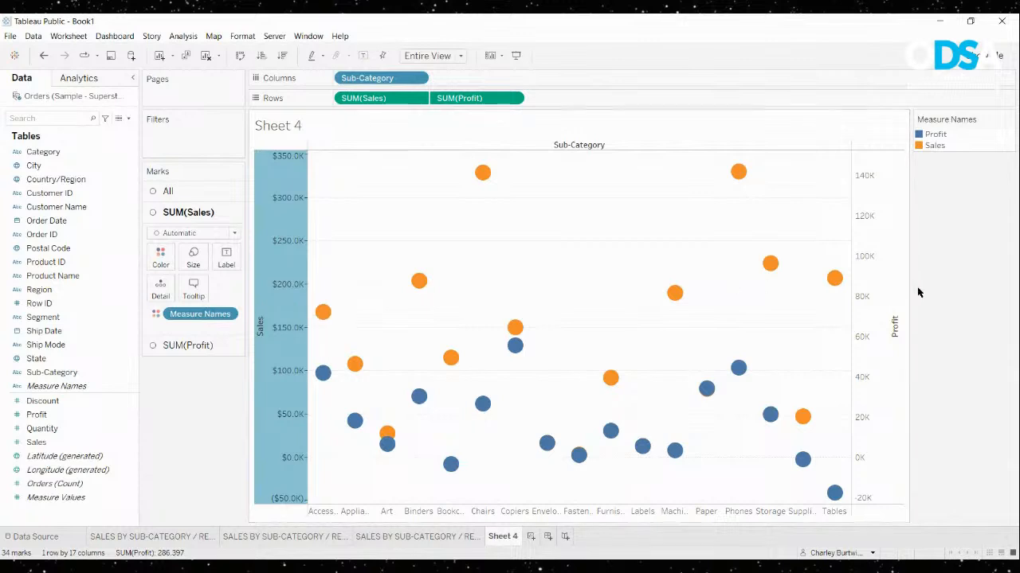
# Select the Profit axis and examine the separate mark settings for all measures, Sales and Profit
pyautogui.click(892, 309)
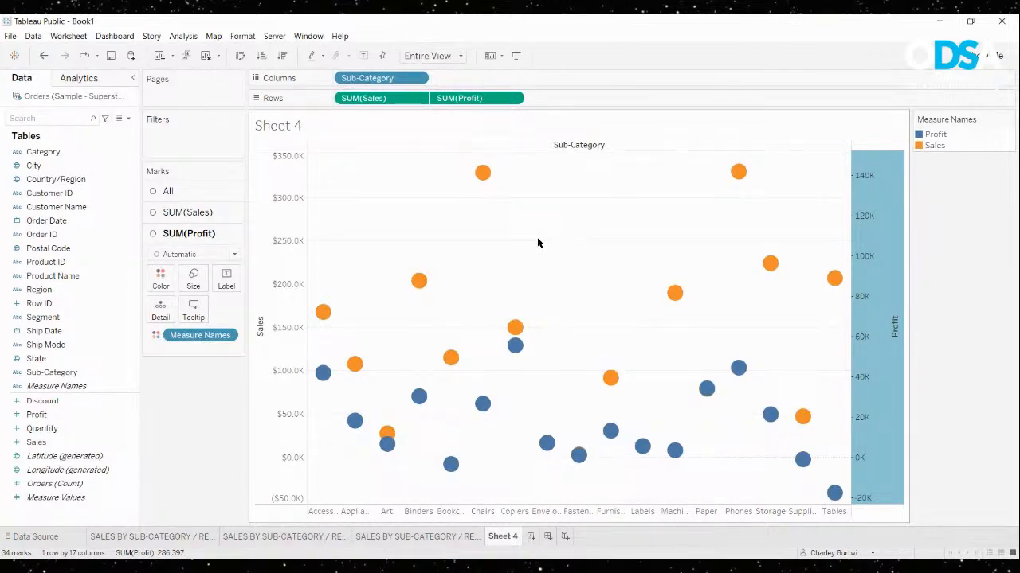
pyautogui.moveTo(490, 185)
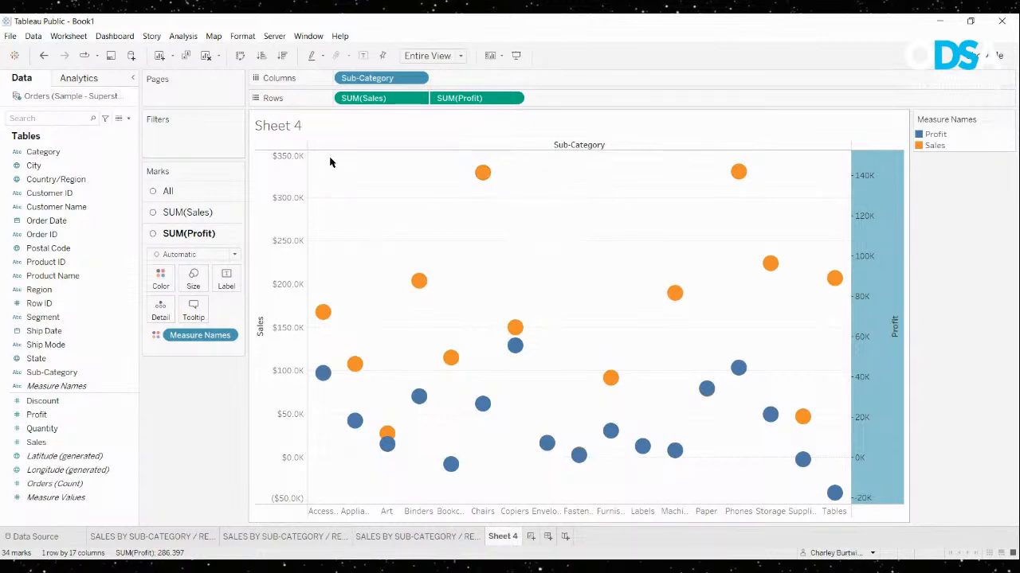
pyautogui.click(180, 197)
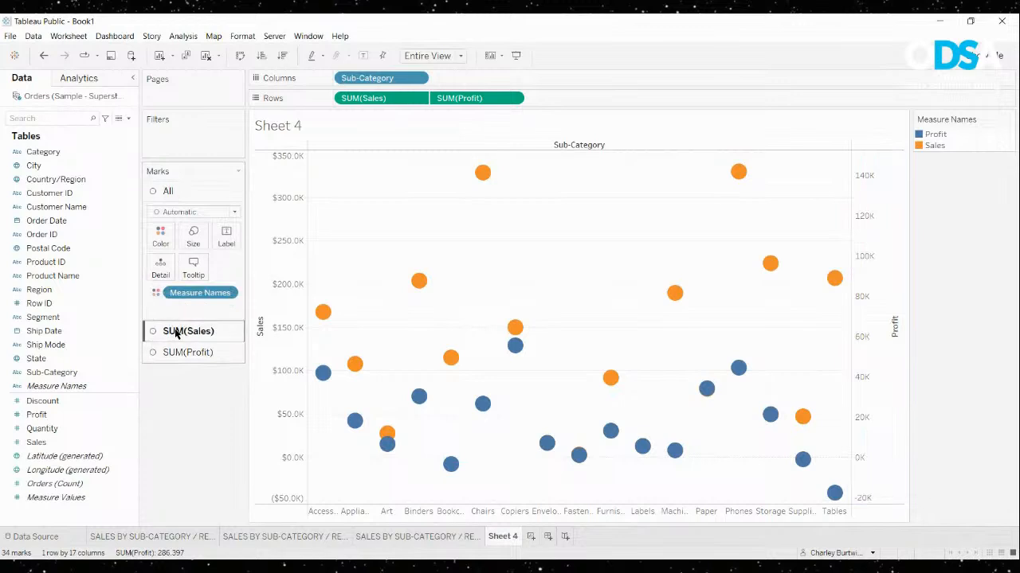
pyautogui.click(173, 330)
pyautogui.click(185, 351)
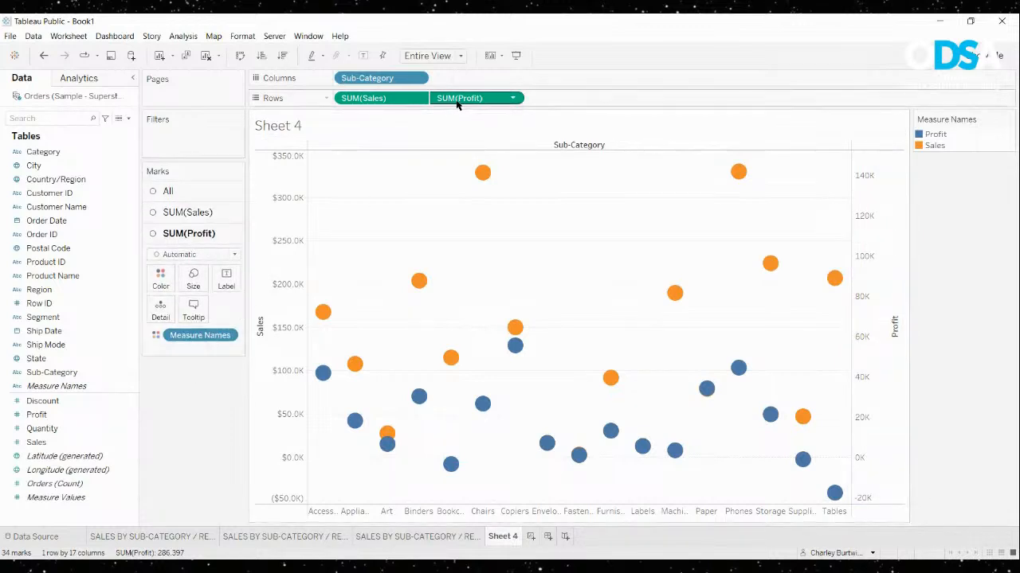
# Remove Profit from the rows, add it back after Sales as a dual axis, and check each measure's mark settings
pyautogui.moveTo(476, 98); pyautogui.dragTo(156, 453)
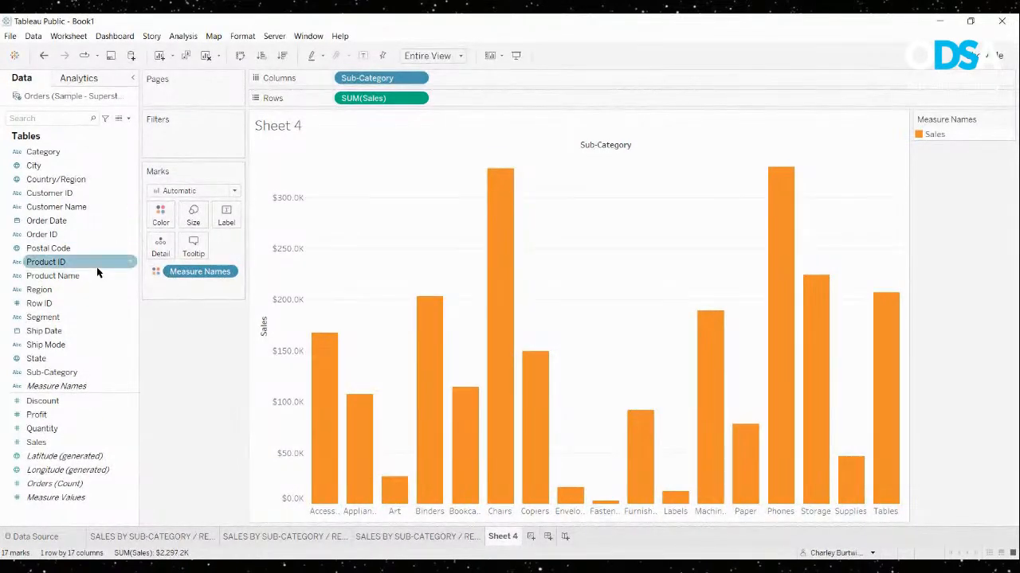
pyautogui.moveTo(67, 415); pyautogui.dragTo(519, 98)
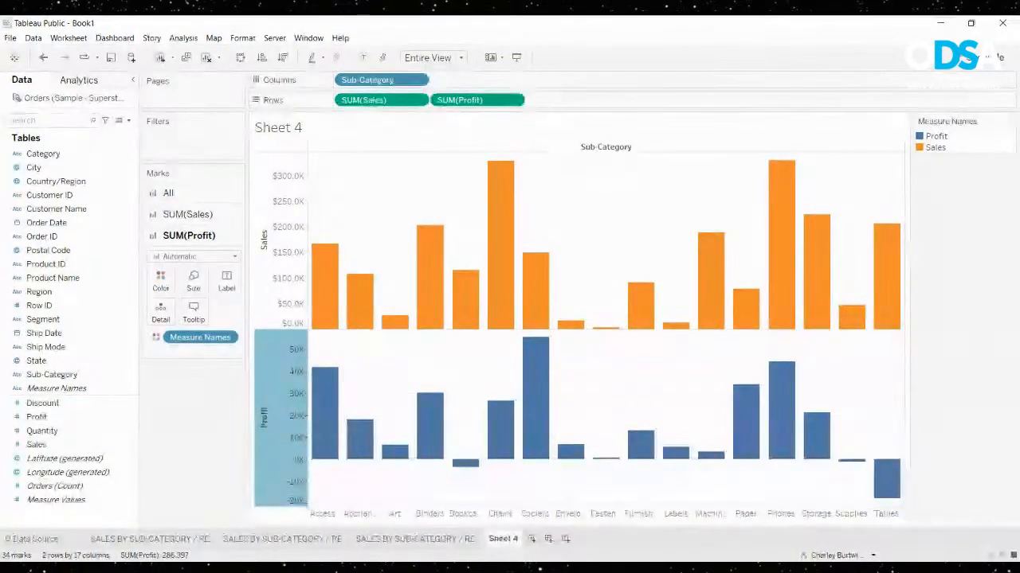
pyautogui.rightClick(280, 392)
pyautogui.click(319, 444)
pyautogui.click(168, 192)
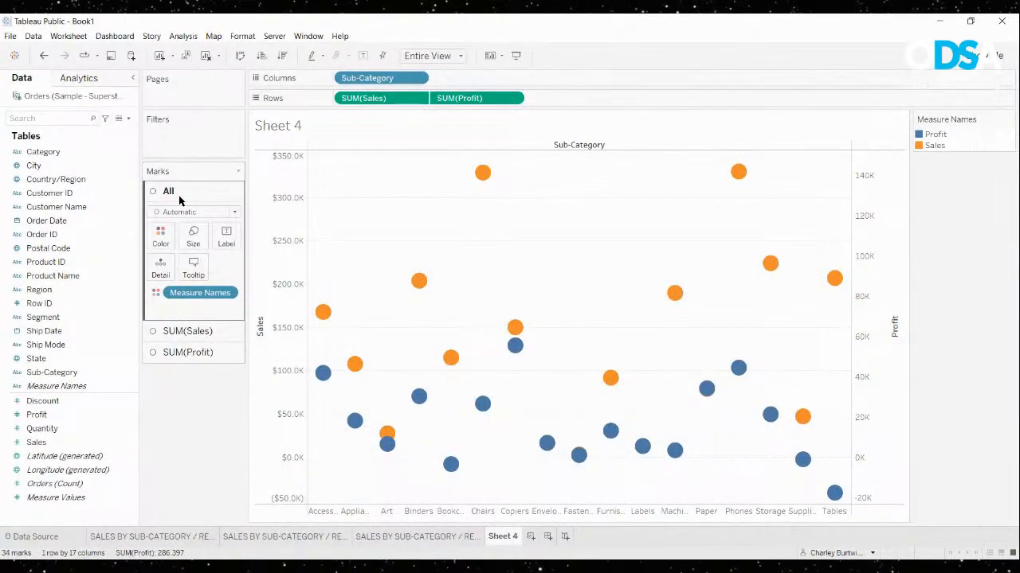
pyautogui.click(187, 331)
pyautogui.click(188, 352)
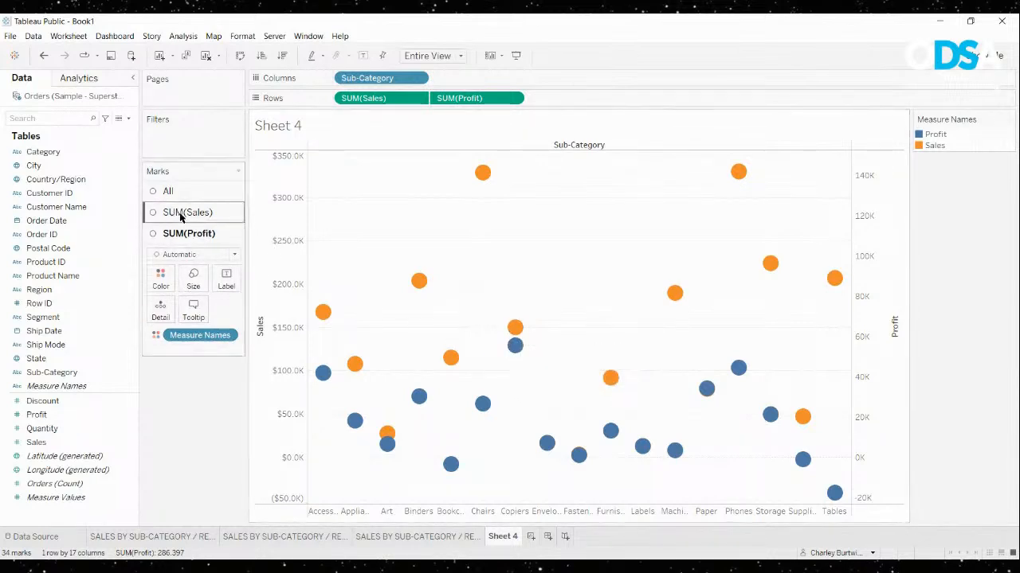
# Try enlarging only the Sales circles, and return them to their original size
pyautogui.click(183, 213)
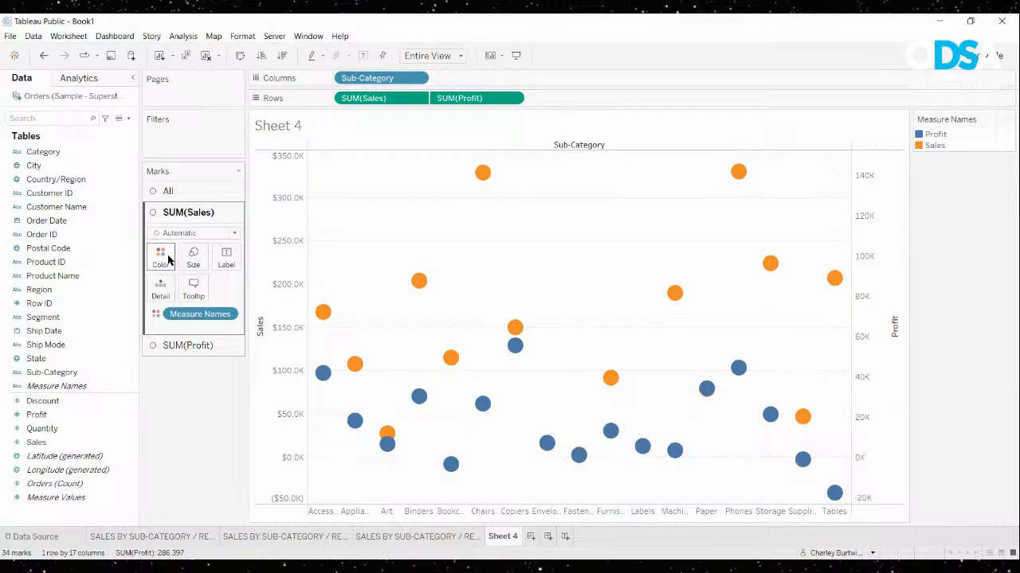
pyautogui.moveTo(211, 287); pyautogui.dragTo(236, 288)
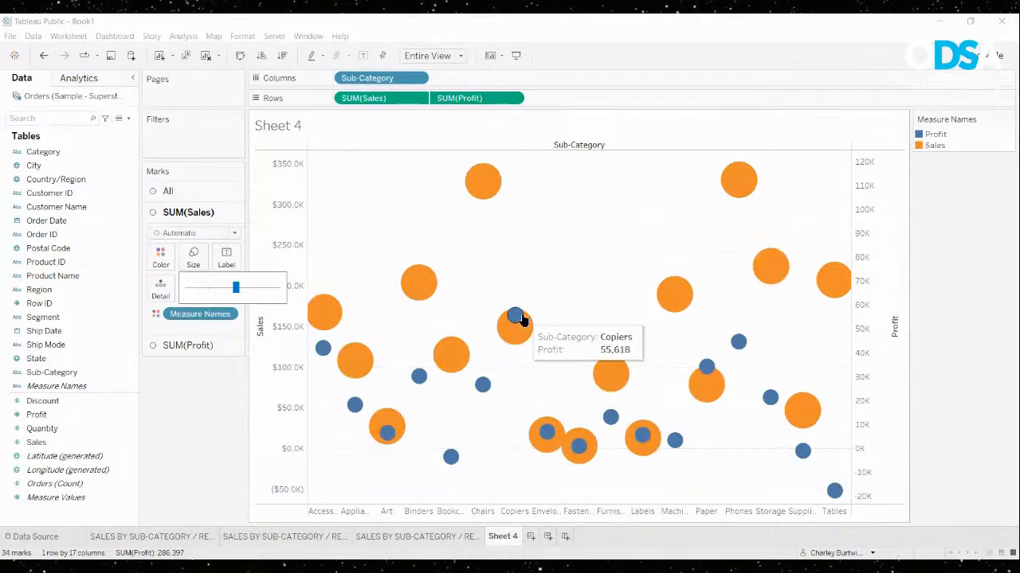
pyautogui.moveTo(236, 287); pyautogui.dragTo(211, 287)
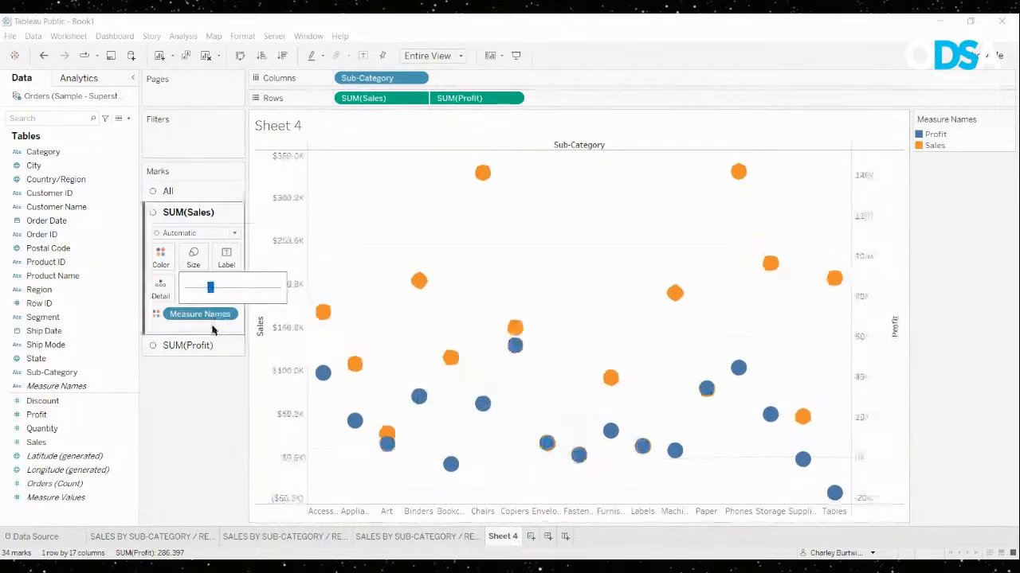
pyautogui.click(211, 390)
# Try the mark size setting for the Profit circles and for all measures together, keeping the original size
pyautogui.click(196, 346)
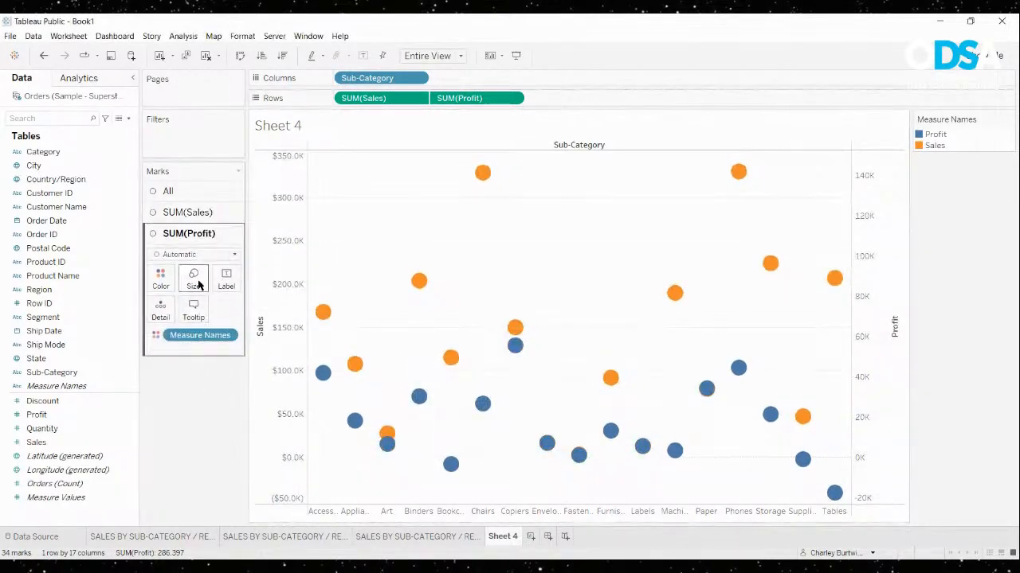
pyautogui.click(192, 279)
pyautogui.moveTo(210, 309)
pyautogui.mouseDown()
pyautogui.moveTo(256, 309)
pyautogui.moveTo(211, 309)
pyautogui.mouseUp()
pyautogui.click(204, 386)
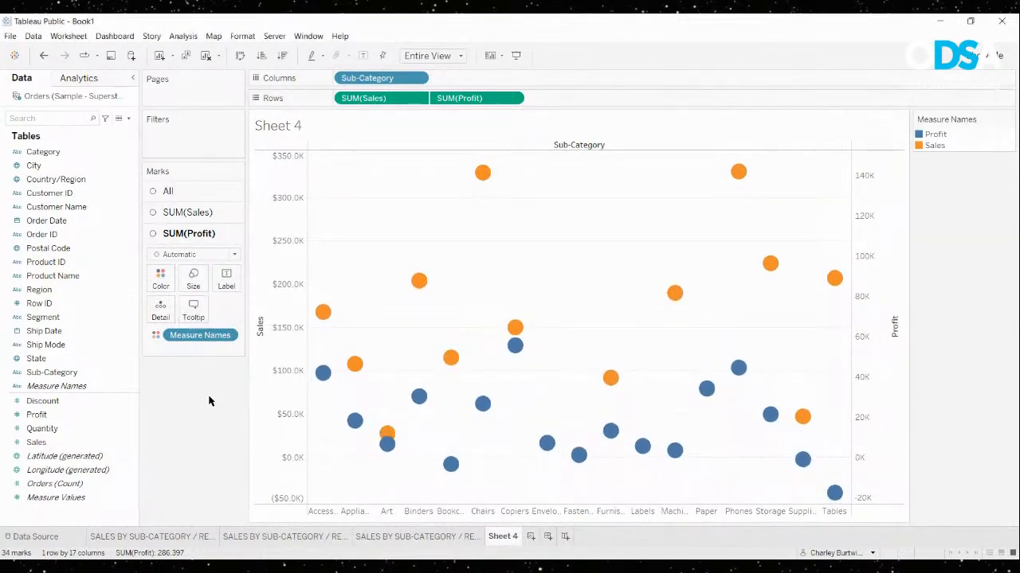
pyautogui.click(200, 191)
pyautogui.click(193, 246)
pyautogui.moveTo(212, 267)
pyautogui.mouseDown()
pyautogui.moveTo(250, 266)
pyautogui.moveTo(211, 266)
pyautogui.mouseUp()
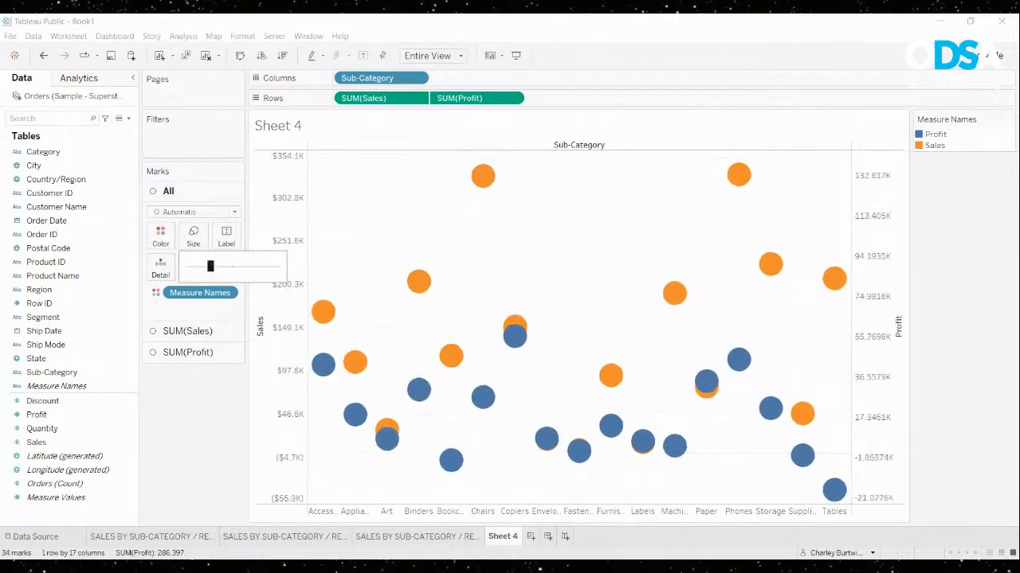
pyautogui.click(185, 416)
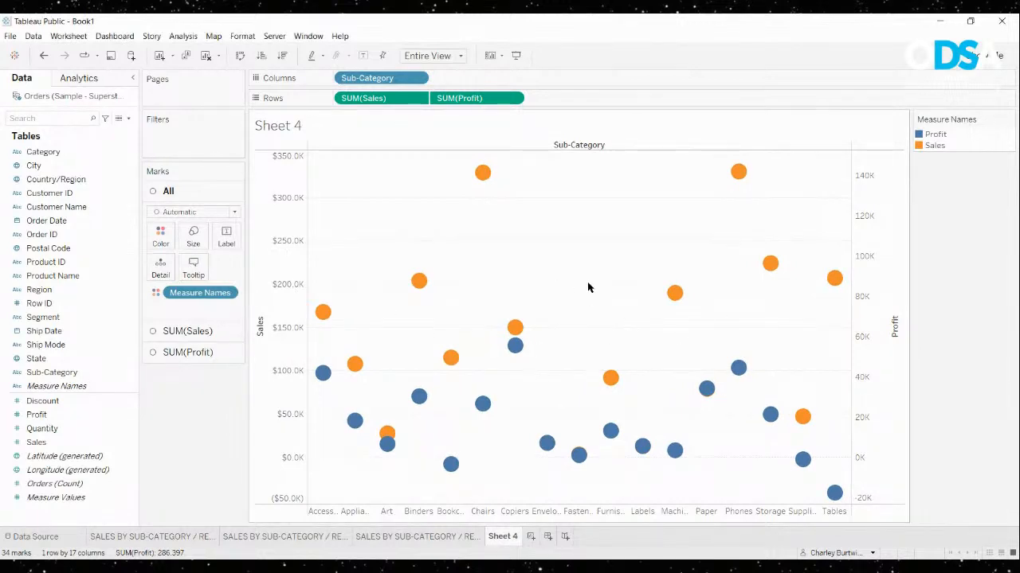
# Change the Sales mark type to Bar and the Profit mark type to Line
pyautogui.click(189, 332)
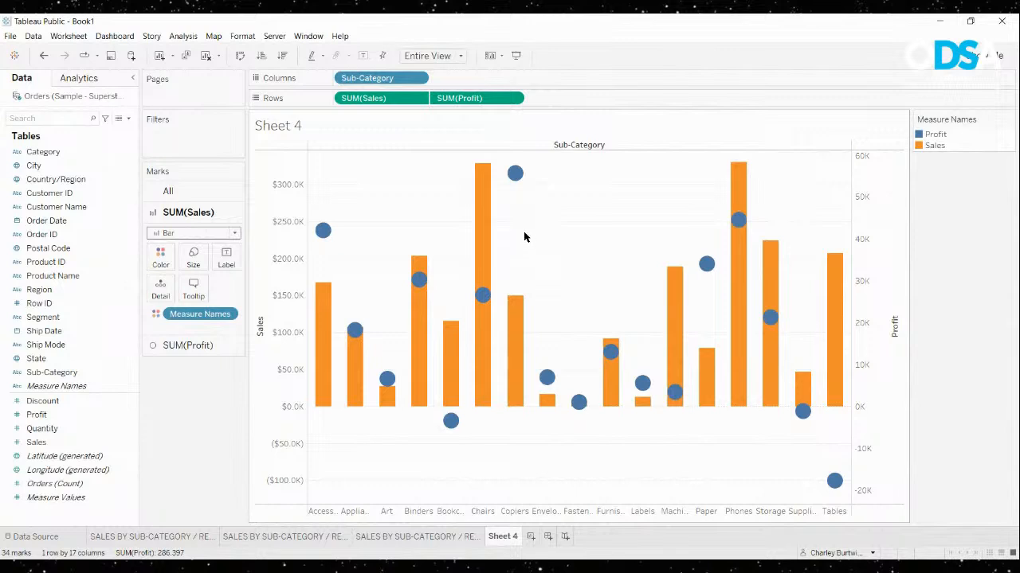
pyautogui.click(176, 346)
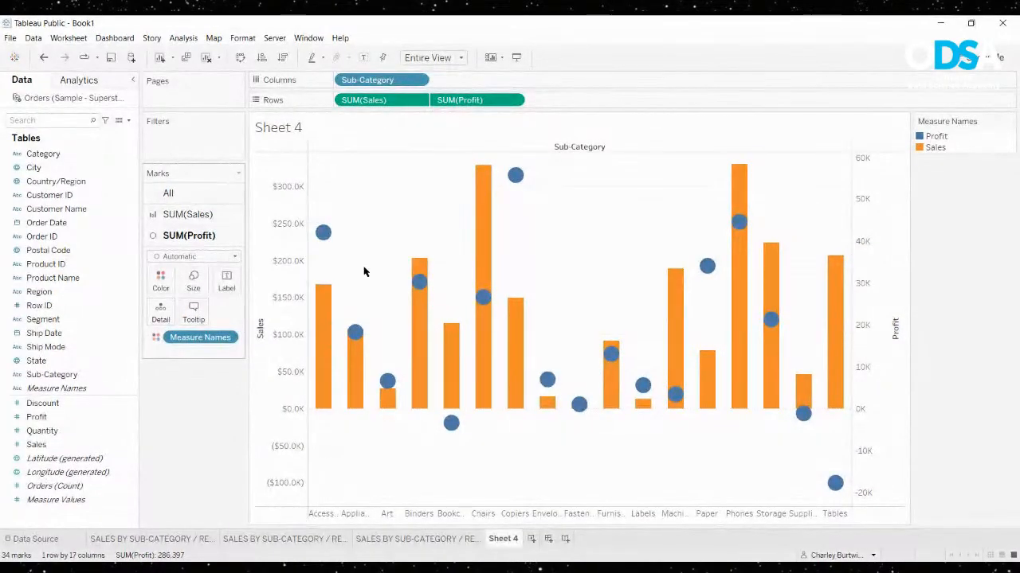
pyautogui.moveTo(478, 289)
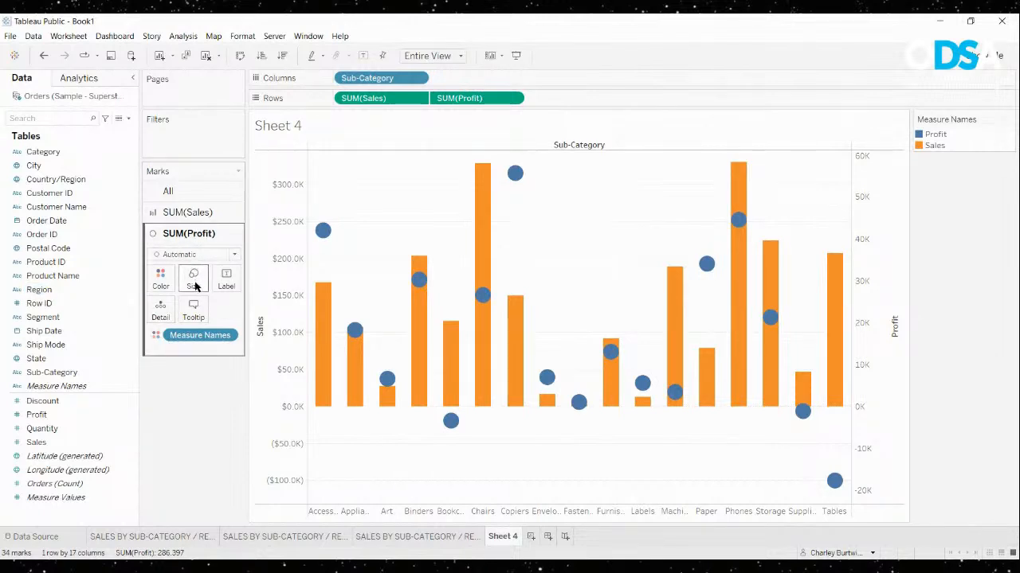
pyautogui.click(189, 254)
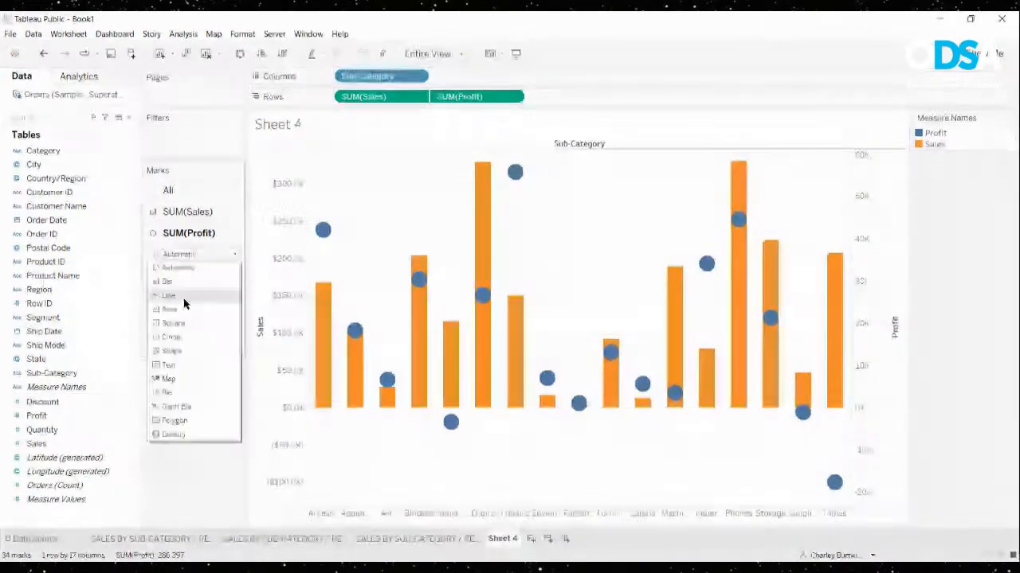
pyautogui.click(183, 294)
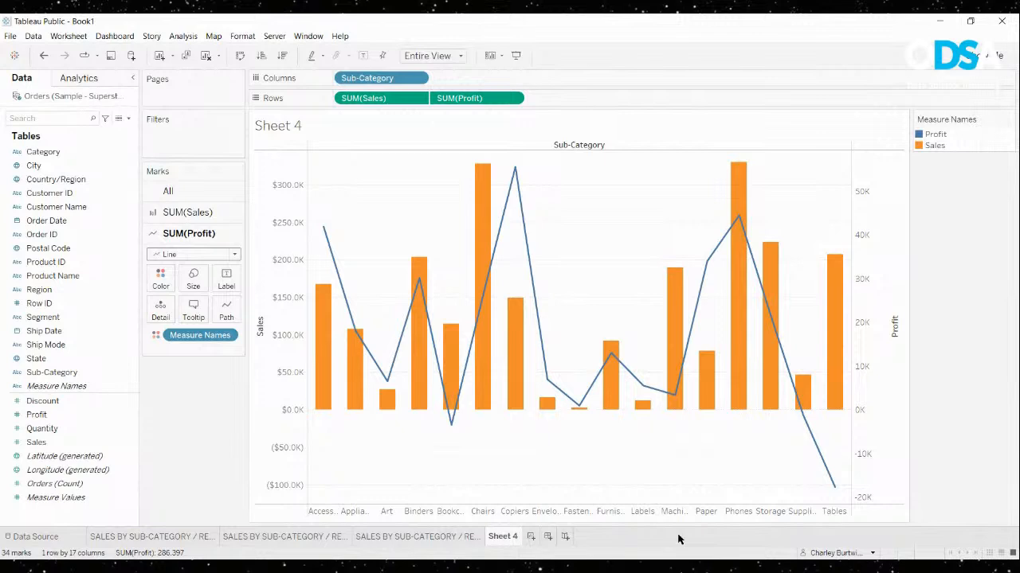
# Synchronize the Profit axis with the Sales axis so both measures share the same scale
pyautogui.moveTo(327, 338)
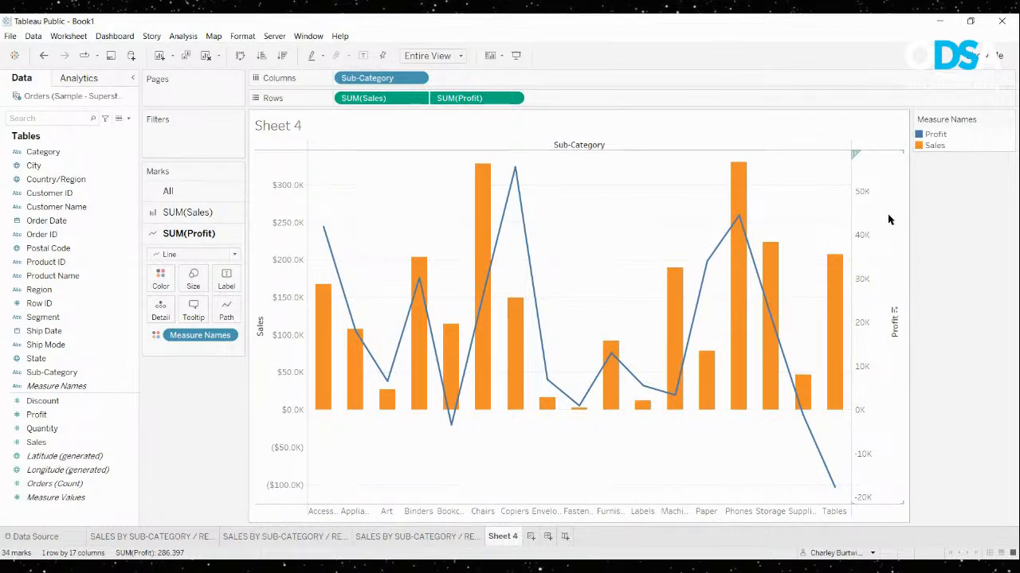
pyautogui.click(877, 231)
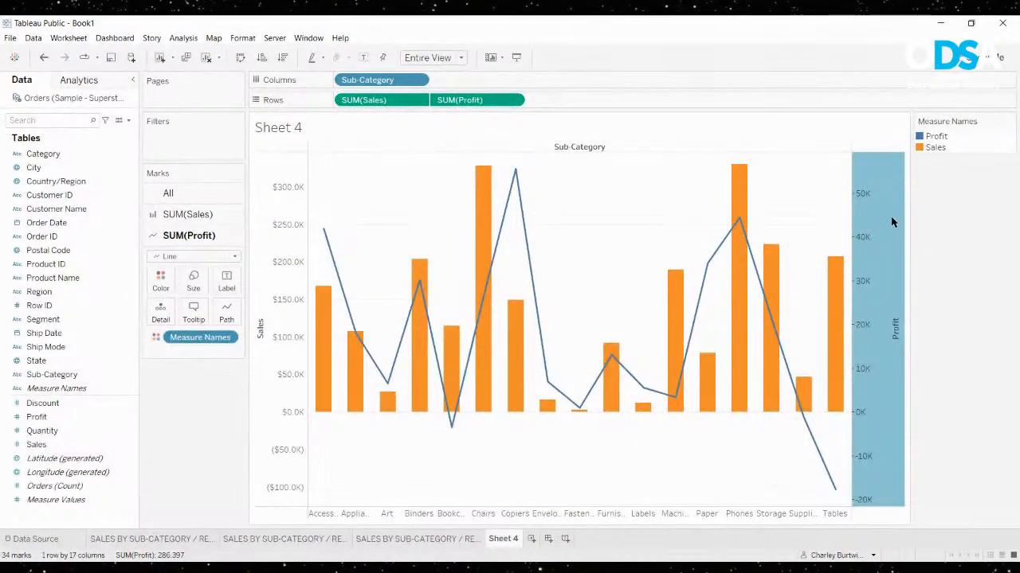
pyautogui.click(919, 303)
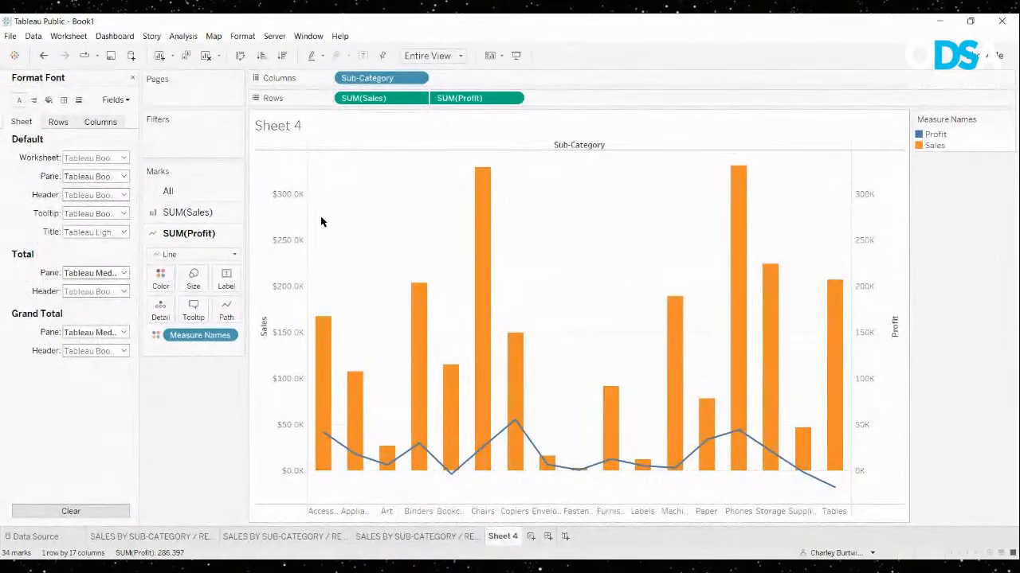
# Set the row grid lines to None and hide the Sub-Category field label above the chart
pyautogui.click(60, 123)
pyautogui.click(78, 99)
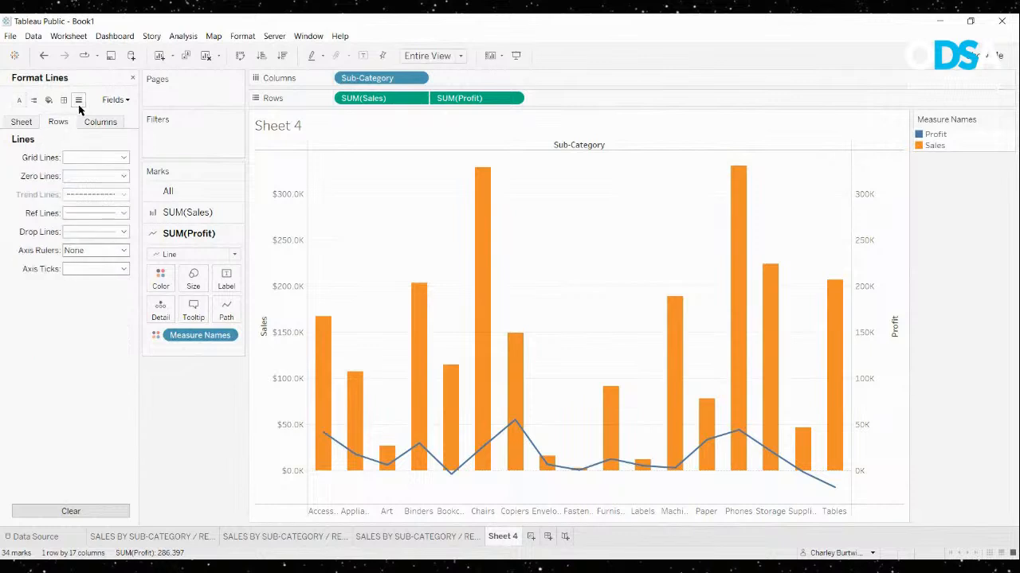
pyautogui.click(87, 157)
pyautogui.click(113, 173)
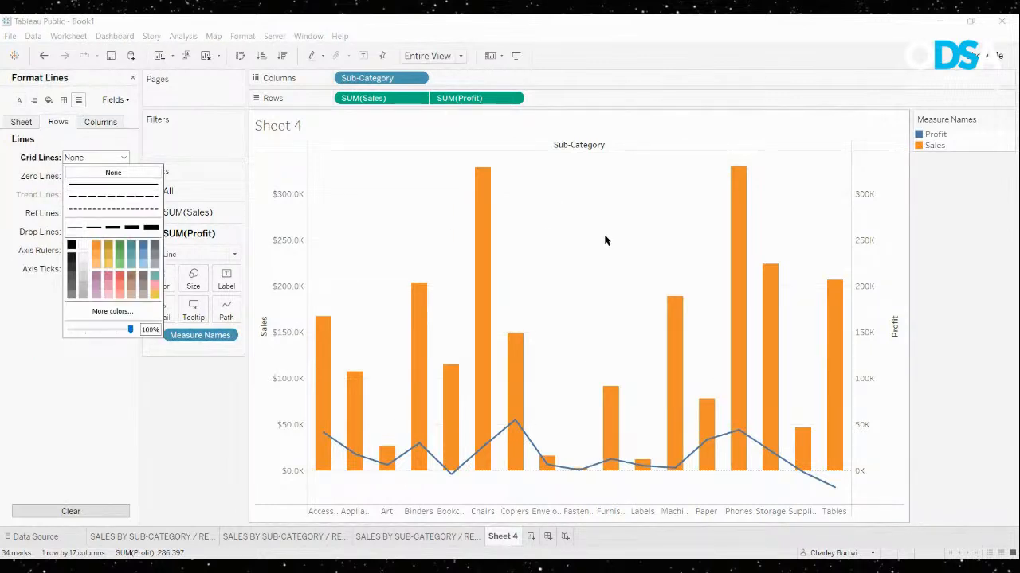
pyautogui.click(584, 145)
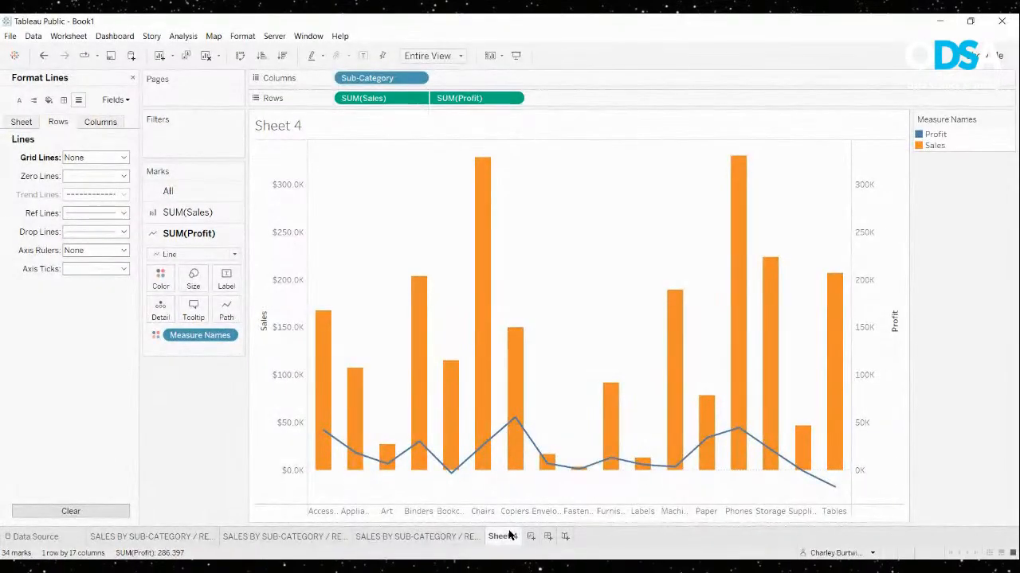
# Rename Sheet 4 as SALES AND PROFITS BY SUB-CATEGORY
pyautogui.moveTo(615, 450)
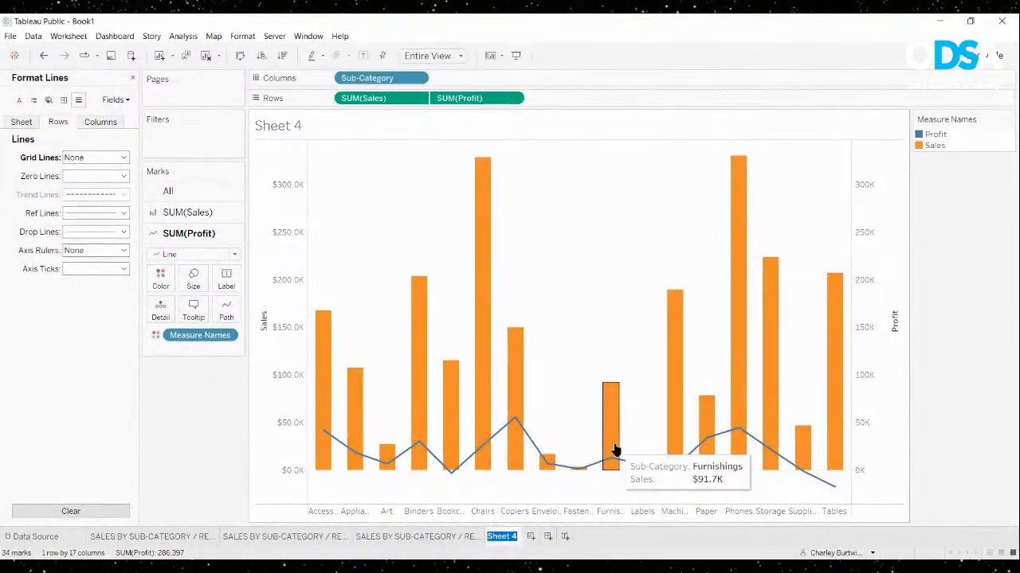
pyautogui.write('sALES AND')
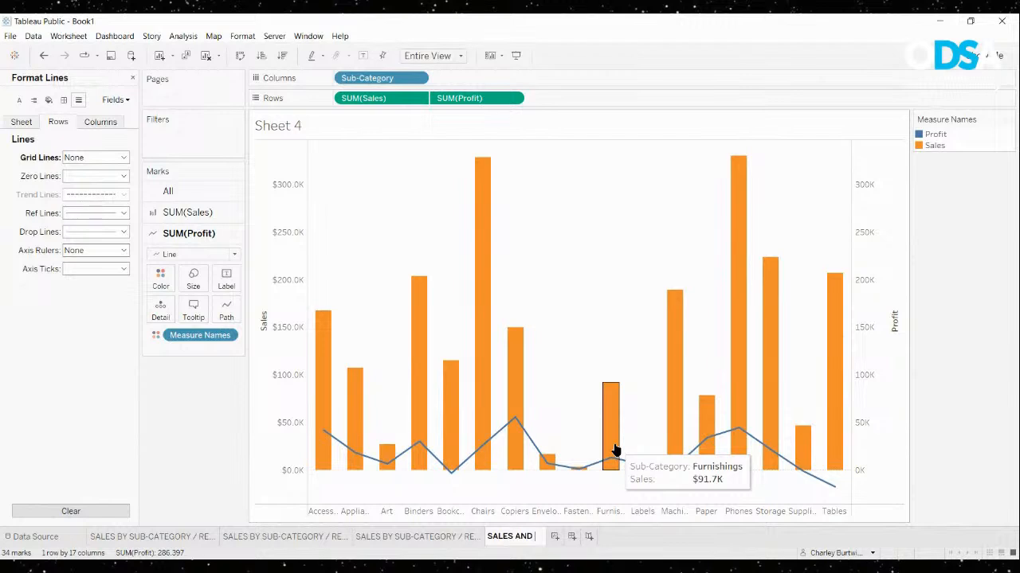
pyautogui.write(' PROFITS BY')
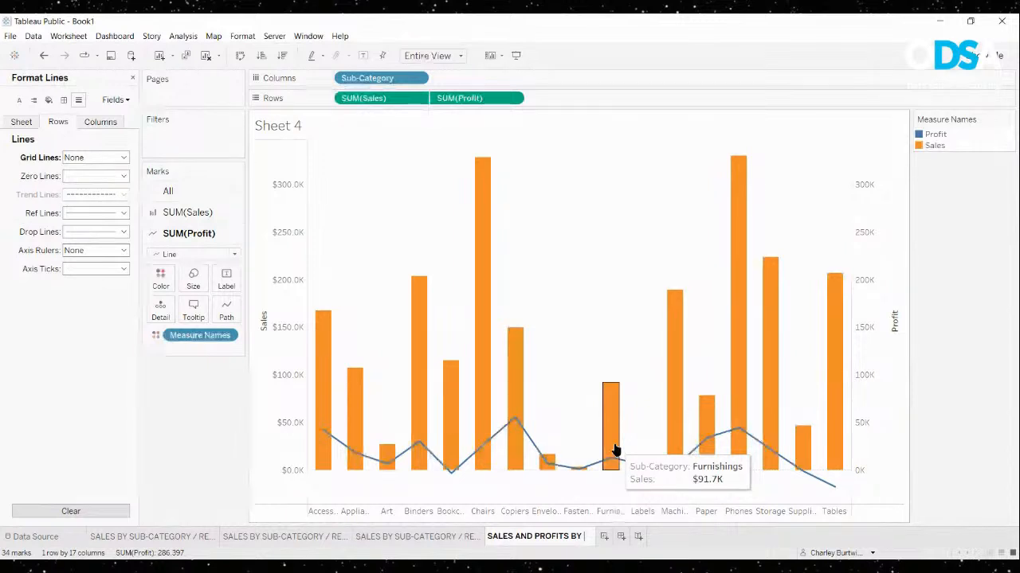
pyautogui.write('SUB-CATEGORY')
pyautogui.press('Return')
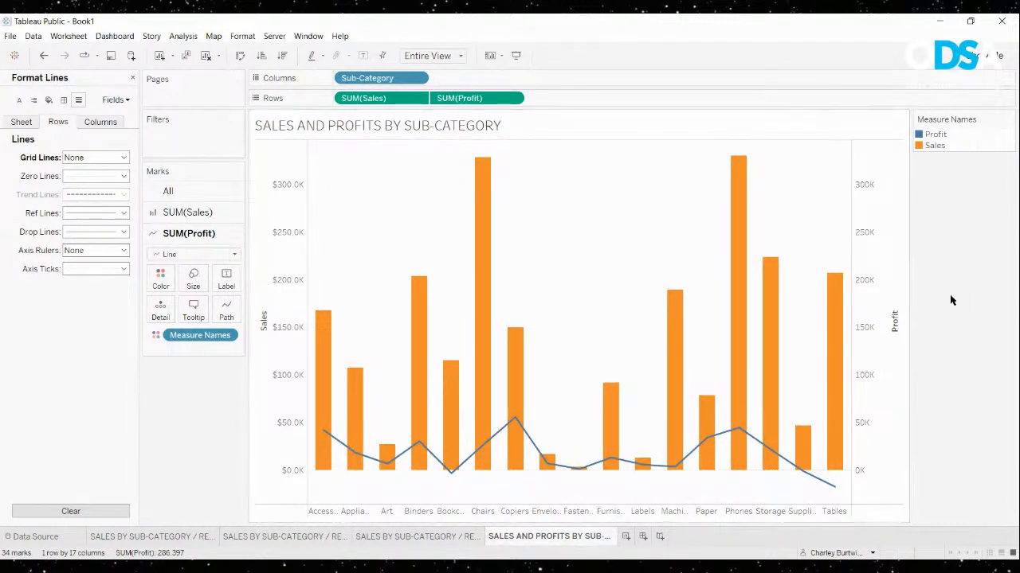
# Set Profit's default number format to Currency (Custom) with 1 decimal place and display units in thousands (K)
pyautogui.click(133, 78)
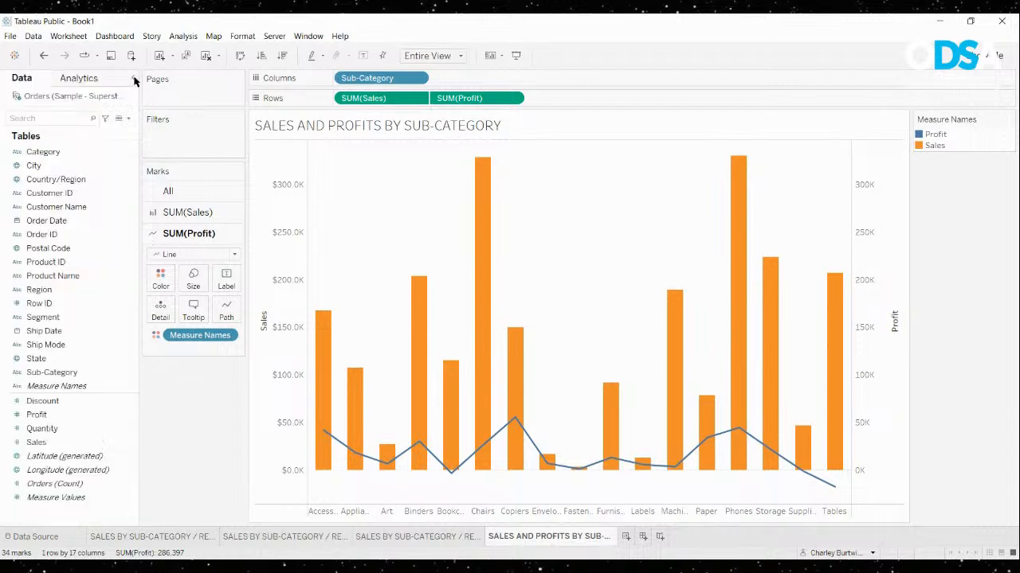
pyautogui.click(129, 415)
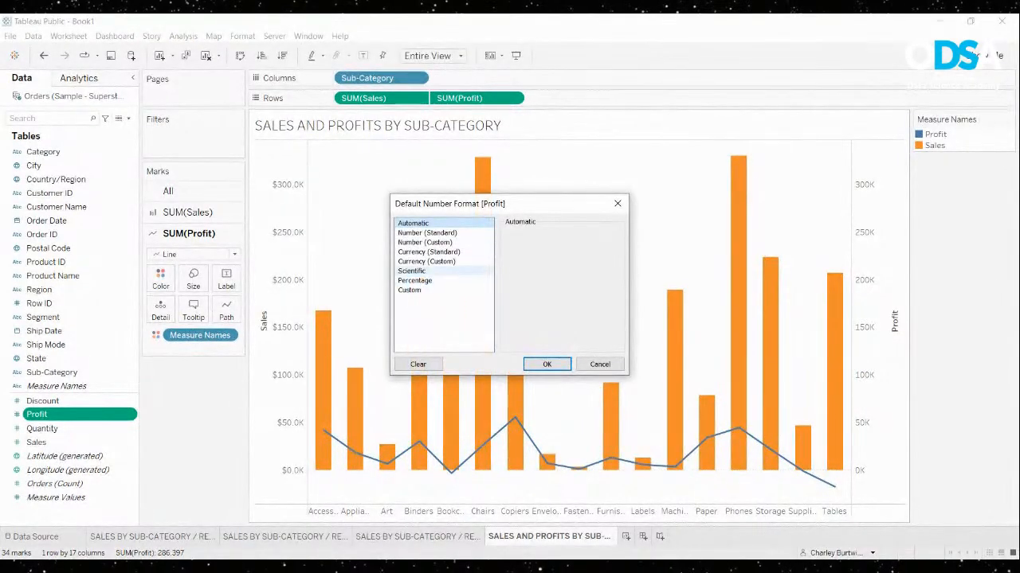
pyautogui.click(427, 262)
pyautogui.doubleClick(510, 246)
pyautogui.write('1')
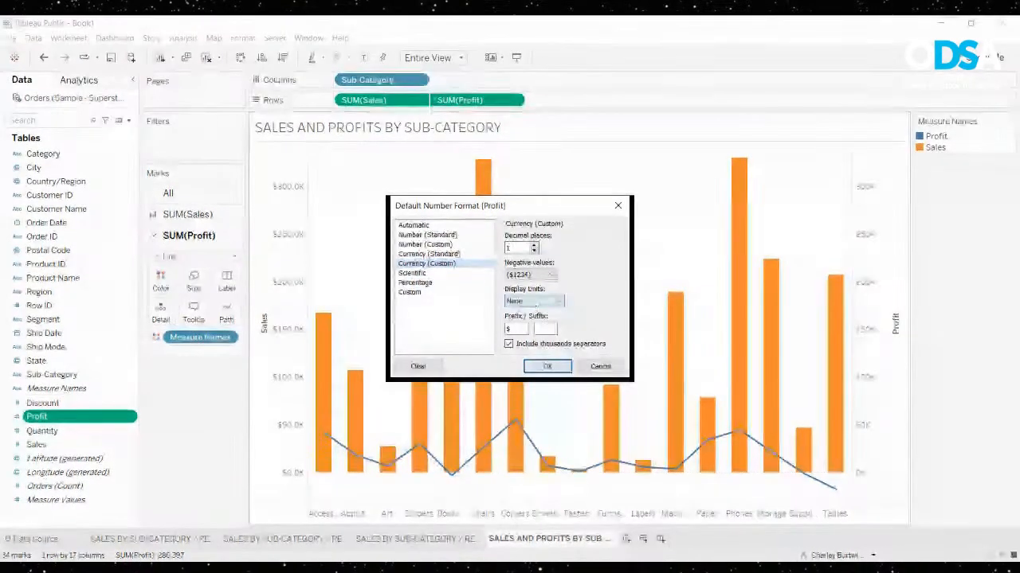
pyautogui.click(547, 366)
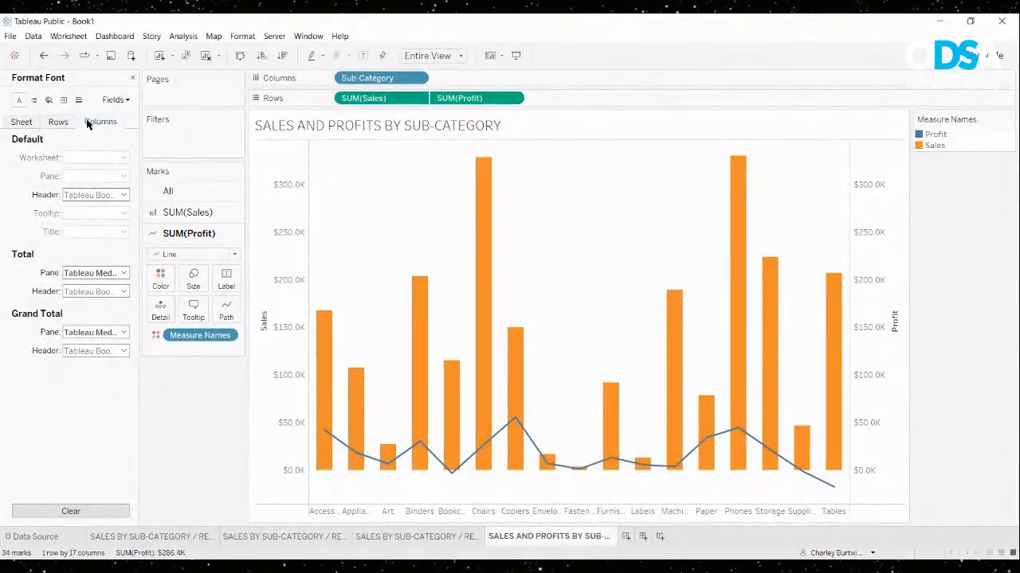
# Set the column axis rulers to a solid line and the column zero lines to a dashed line
pyautogui.click(79, 100)
pyautogui.click(80, 250)
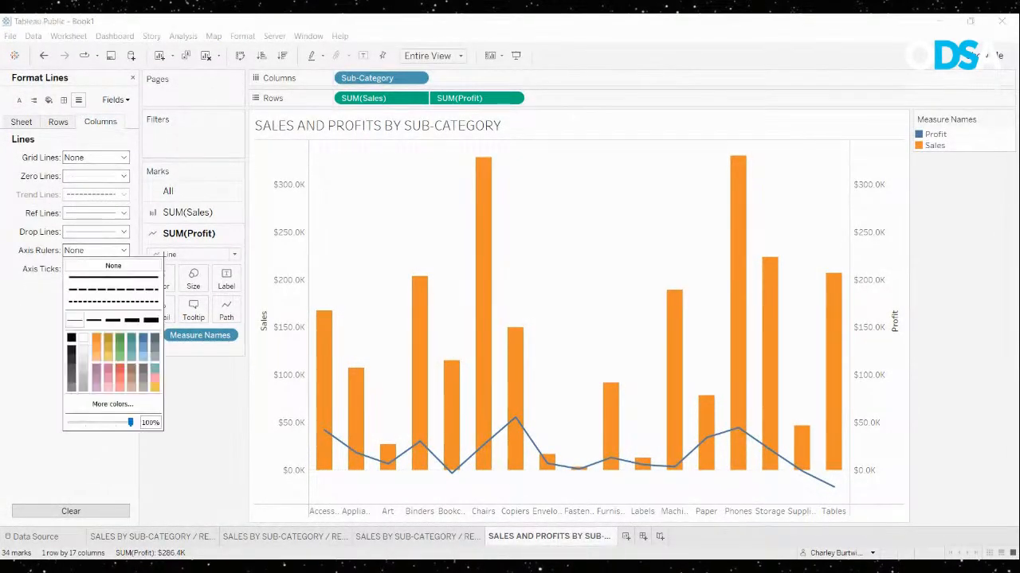
pyautogui.click(114, 277)
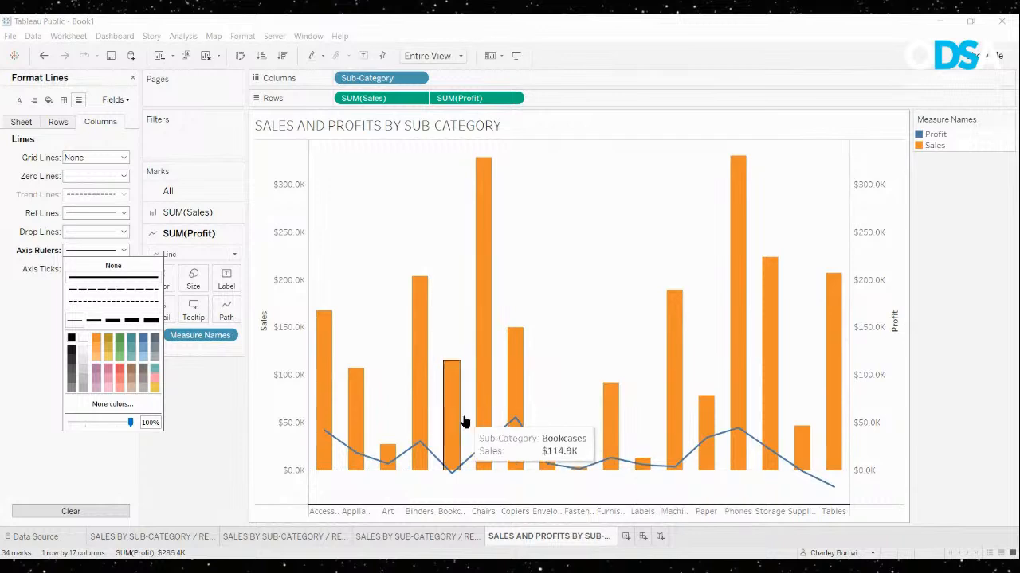
pyautogui.click(108, 176)
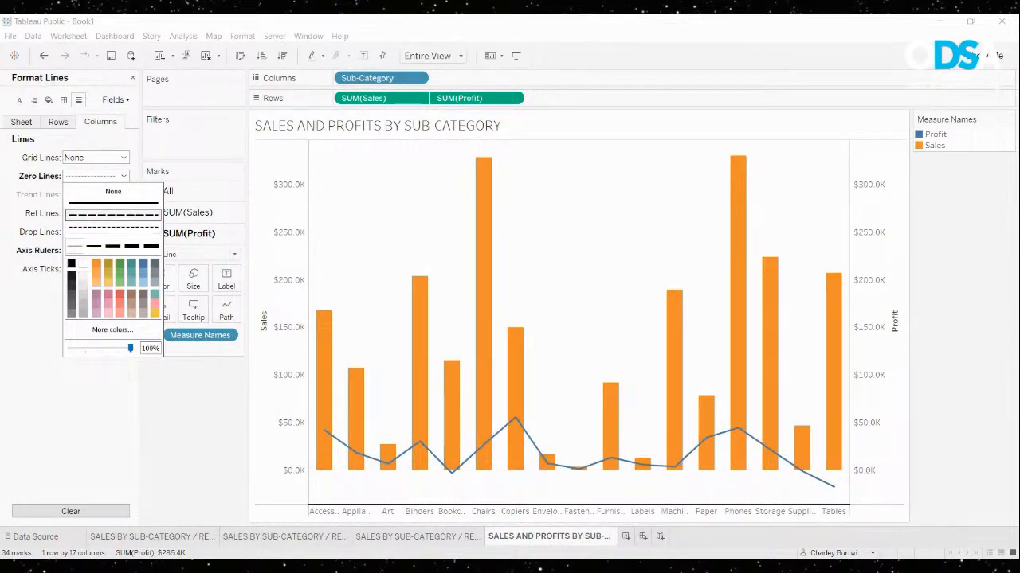
# Format the row zero lines as a black dashed line
pyautogui.click(58, 123)
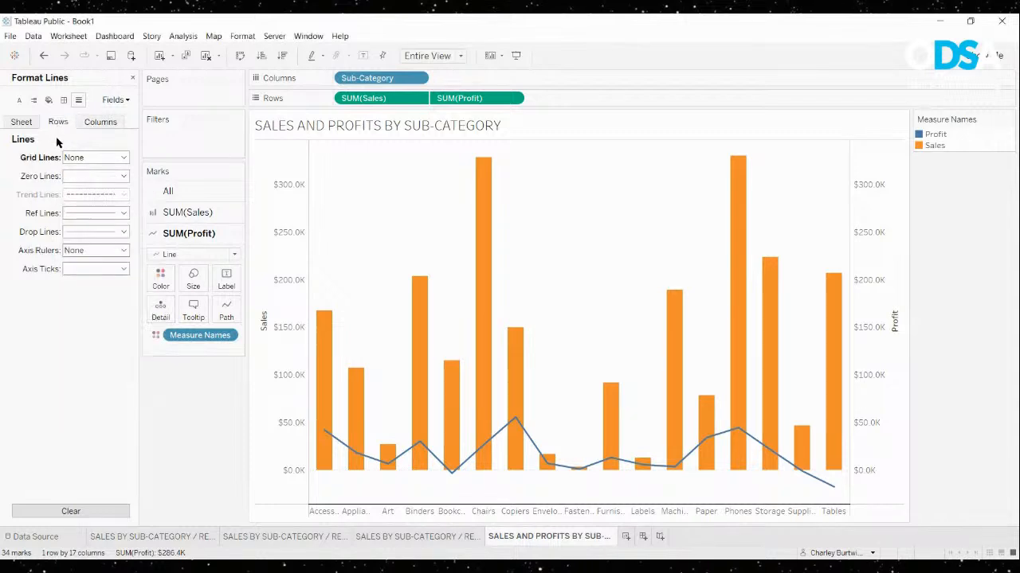
pyautogui.click(95, 177)
pyautogui.click(72, 263)
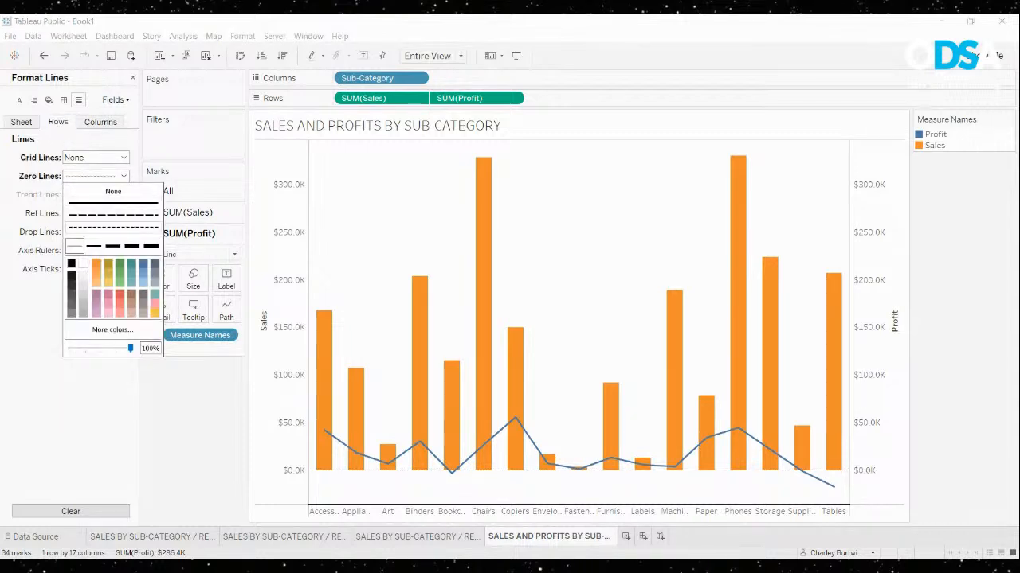
pyautogui.click(114, 216)
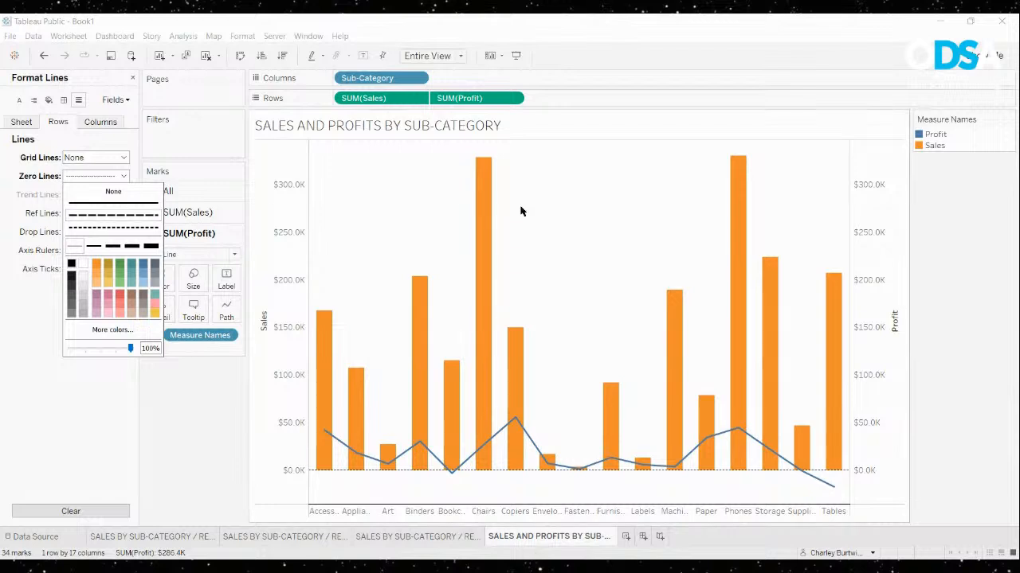
pyautogui.click(601, 206)
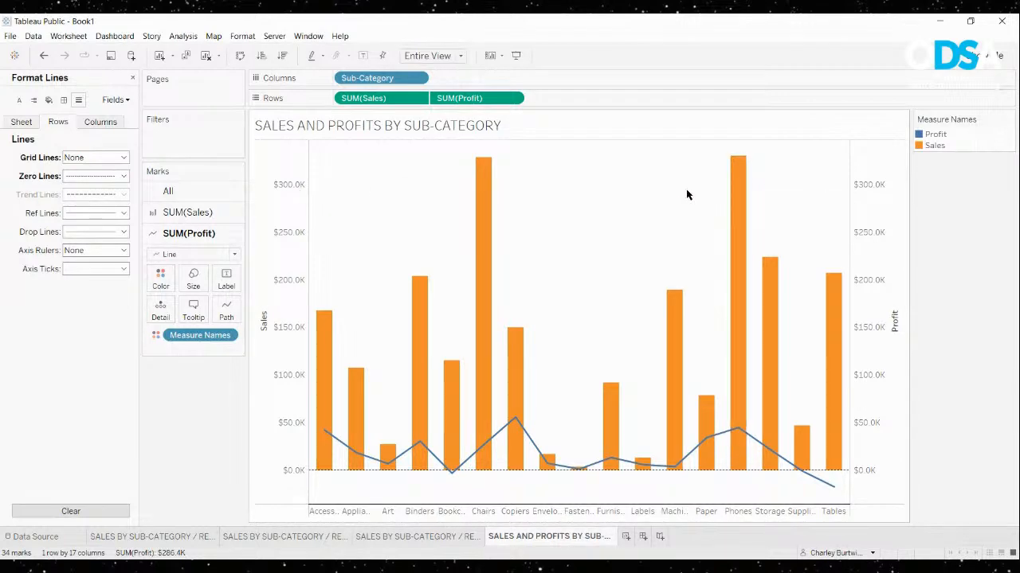
# Remove the Profit axis from the chart and clear the Sales axis title
pyautogui.click(857, 235)
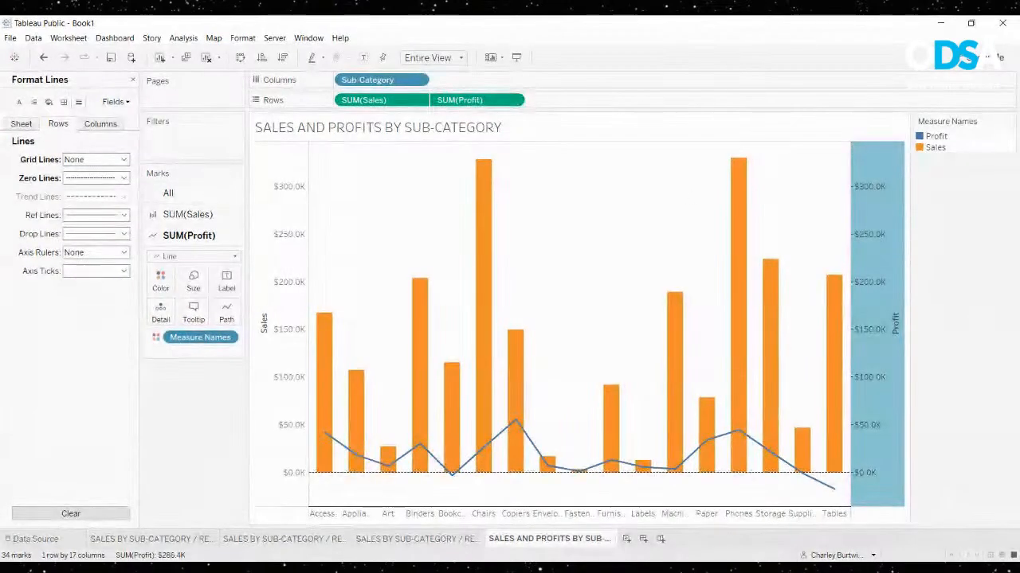
pyautogui.press('Delete')
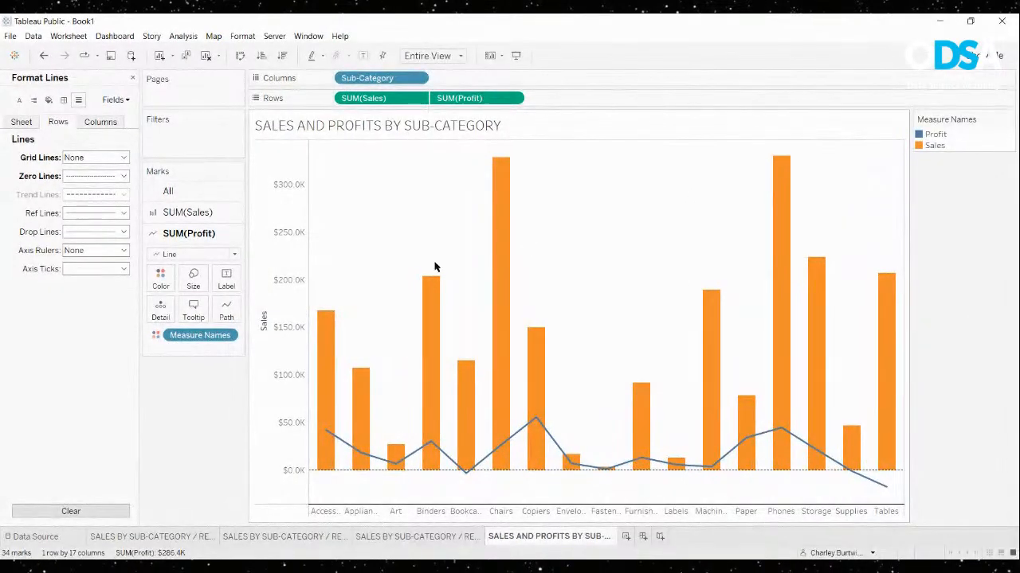
pyautogui.click(284, 266)
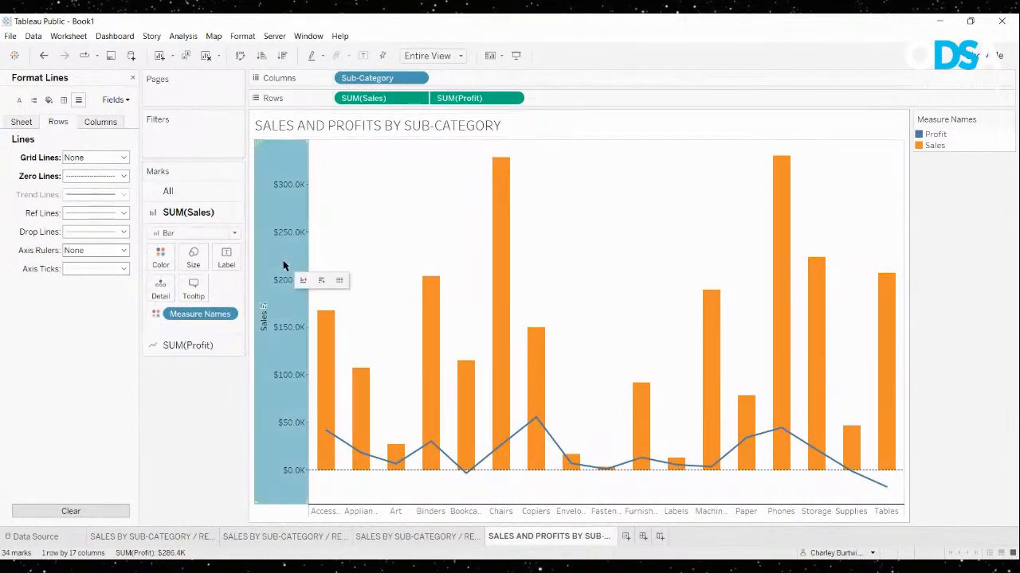
pyautogui.doubleClick(283, 266)
pyautogui.doubleClick(392, 376)
pyautogui.press('BackSpace')
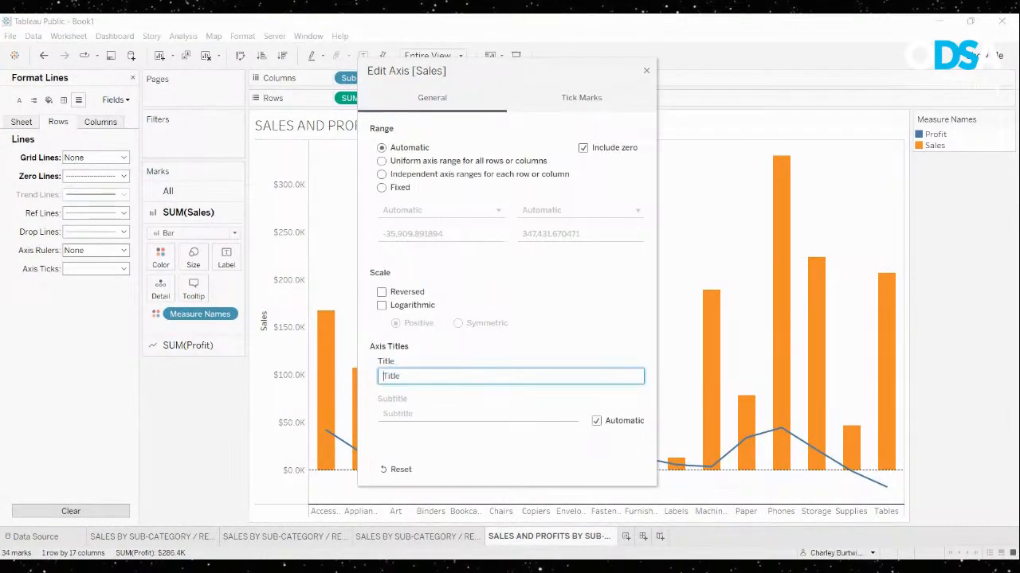
pyautogui.click(646, 70)
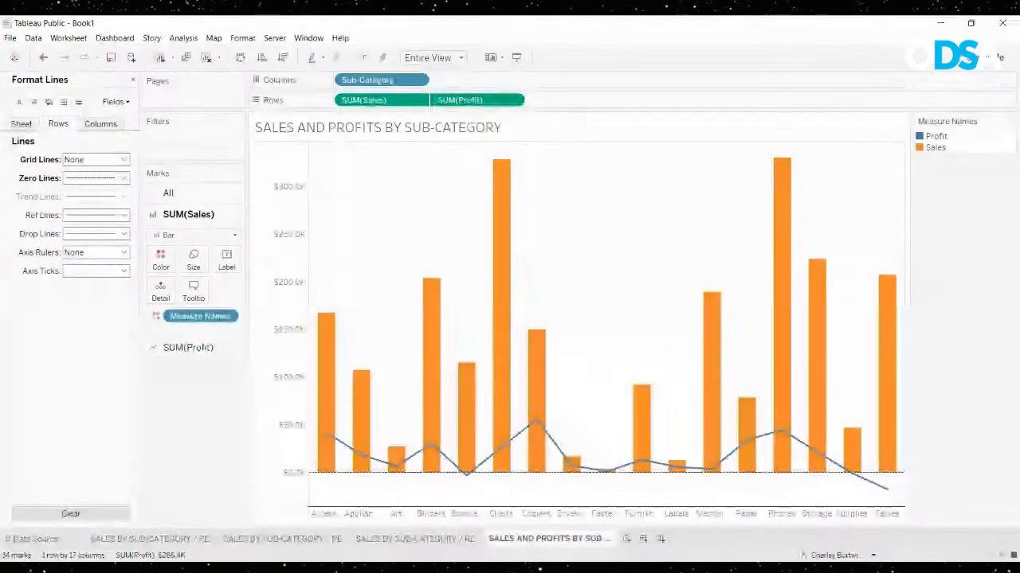
# Replace the chart title's sheet-name placeholder with the plain text SALES AND PROFITS BY SUB-CATEGORY, copied from the sheet's name
pyautogui.doubleClick(540, 537)
pyautogui.hotkey('ctrl', 'c')
pyautogui.press('BackSpace')
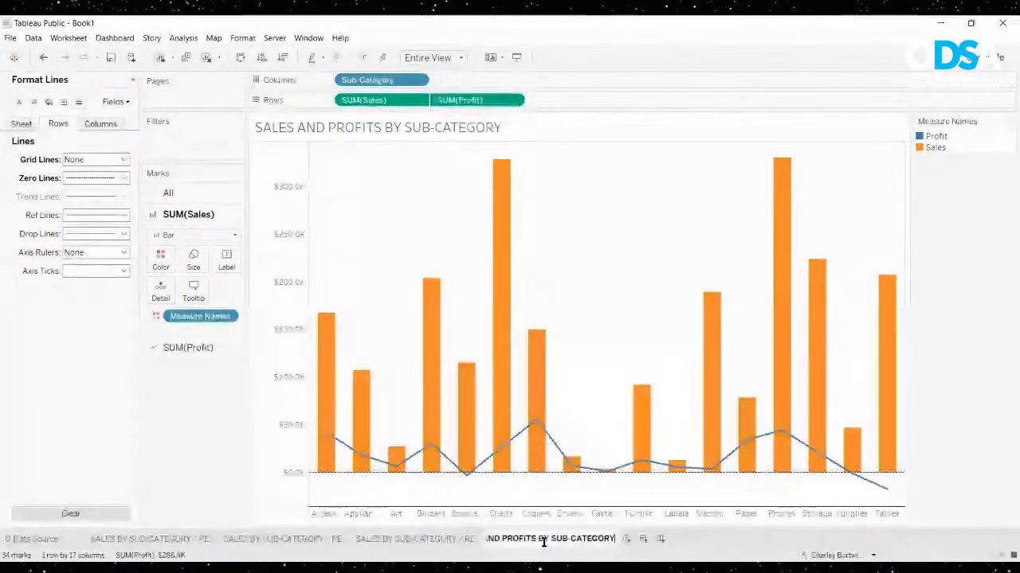
pyautogui.doubleClick(387, 126)
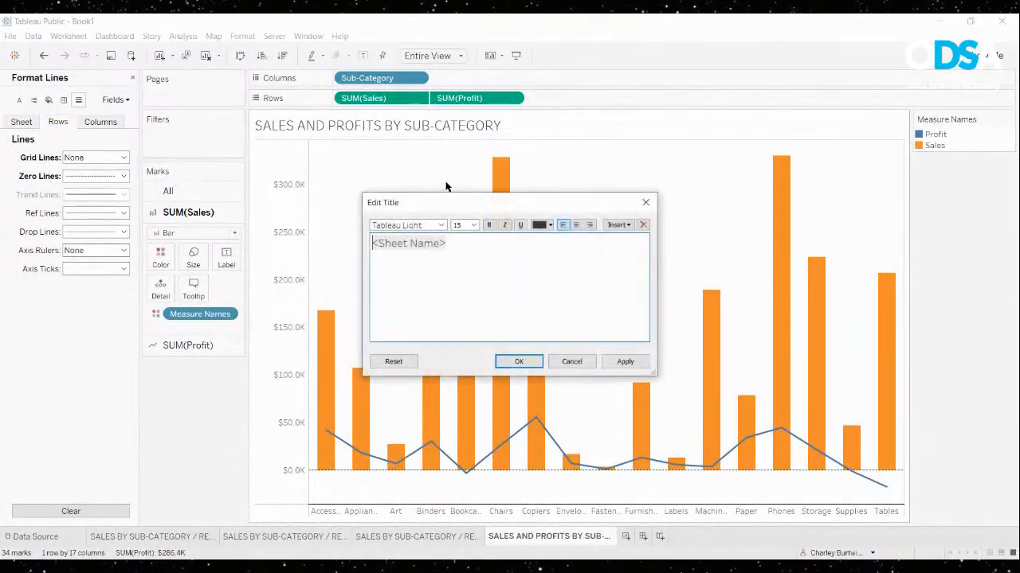
pyautogui.hotkey('ctrl', 'a')
pyautogui.hotkey('ctrl', 'v')
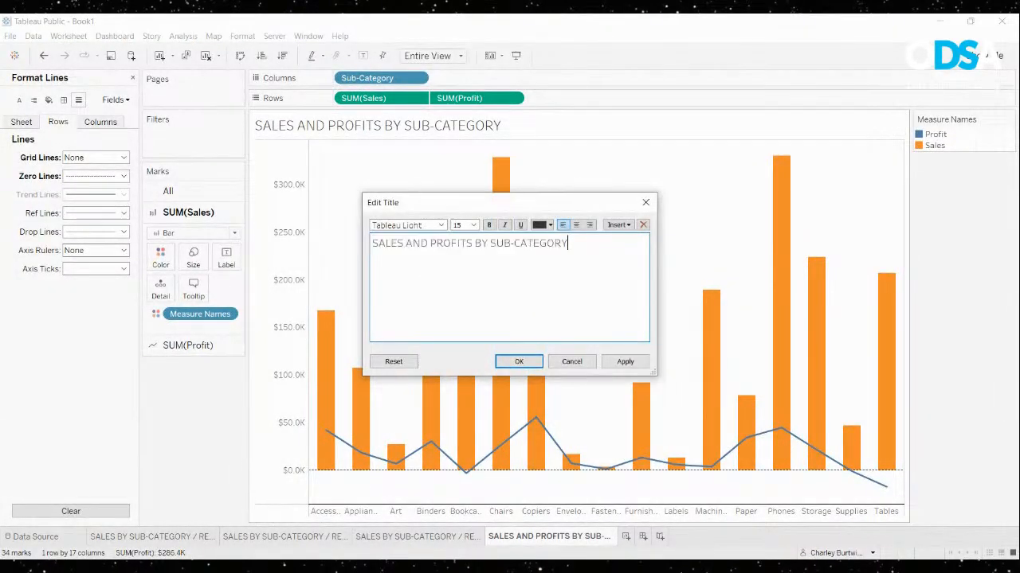
# Color the word SALES orange and the word PROFITS blue in the chart title
pyautogui.doubleClick(388, 243)
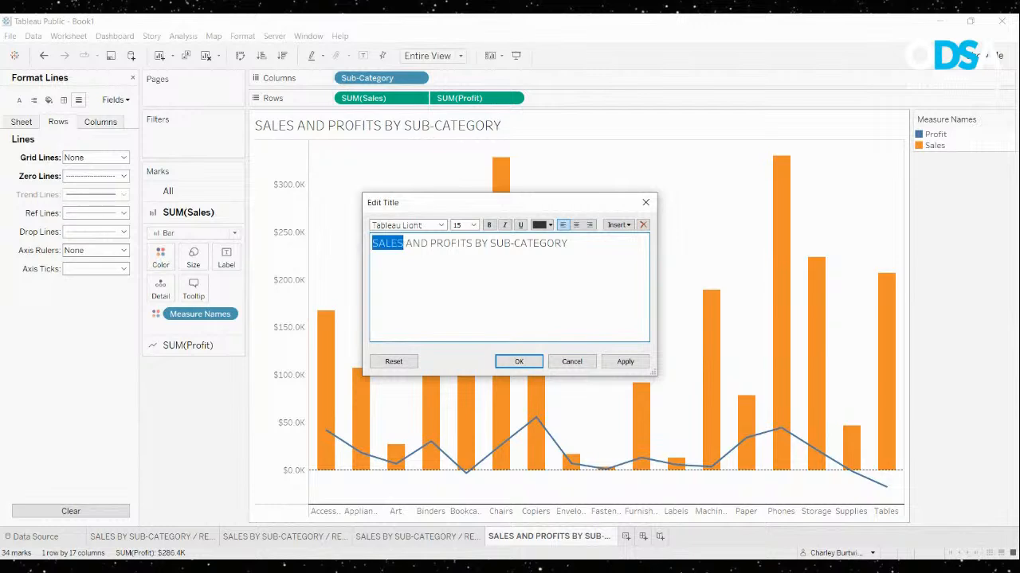
pyautogui.click(543, 226)
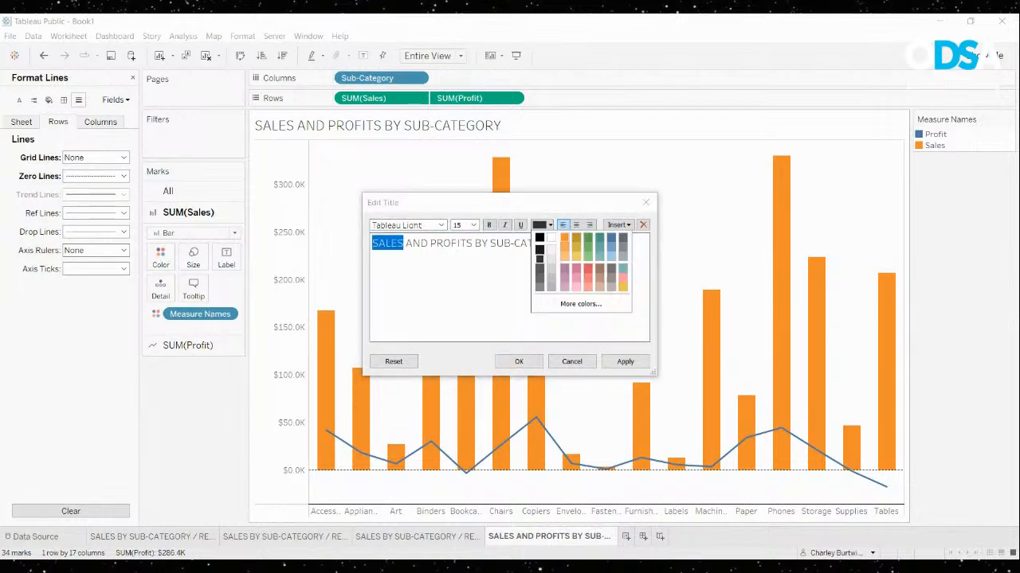
pyautogui.click(564, 238)
pyautogui.doubleClick(451, 244)
pyautogui.click(543, 225)
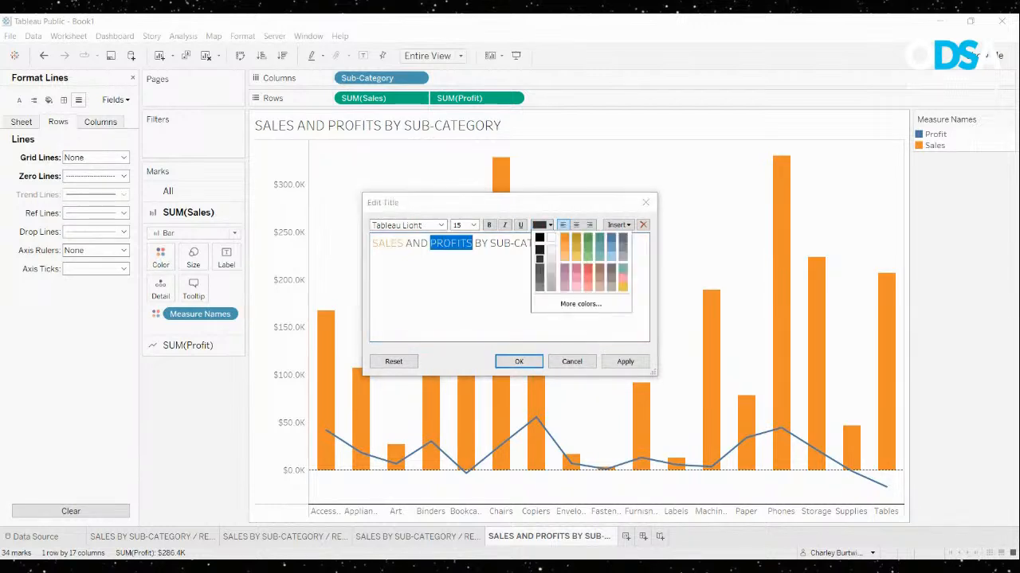
pyautogui.click(611, 238)
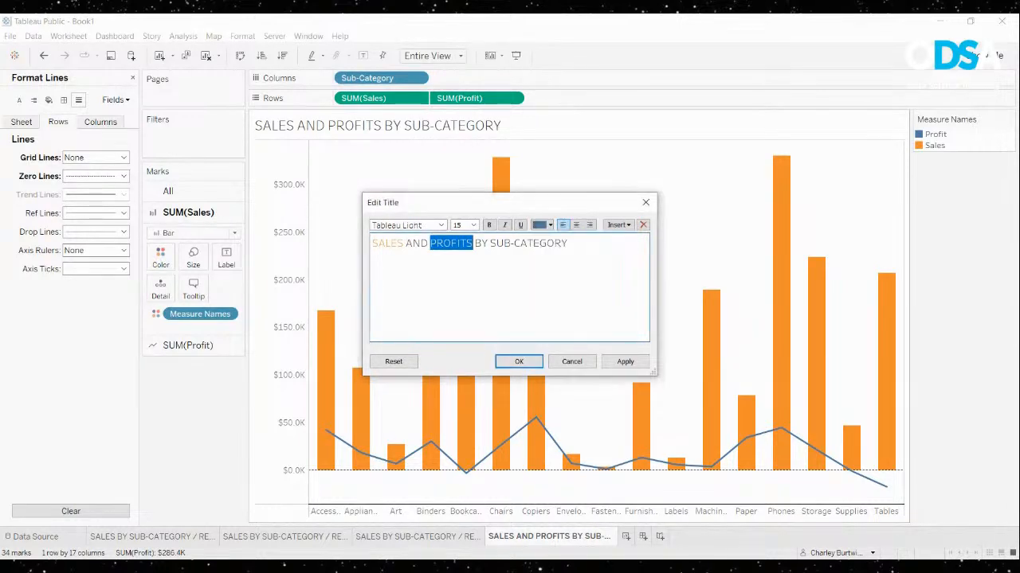
pyautogui.click(587, 256)
# Make the words PROFITS and SALES bold in the chart title and apply the title edits
pyautogui.doubleClick(451, 244)
pyautogui.click(489, 226)
pyautogui.doubleClick(388, 243)
pyautogui.click(489, 226)
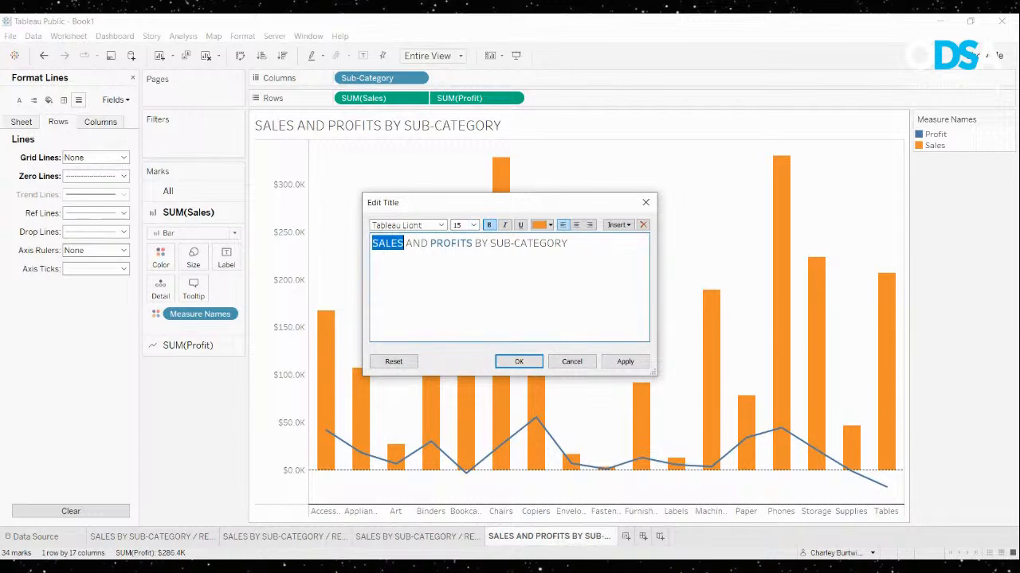
pyautogui.click(589, 253)
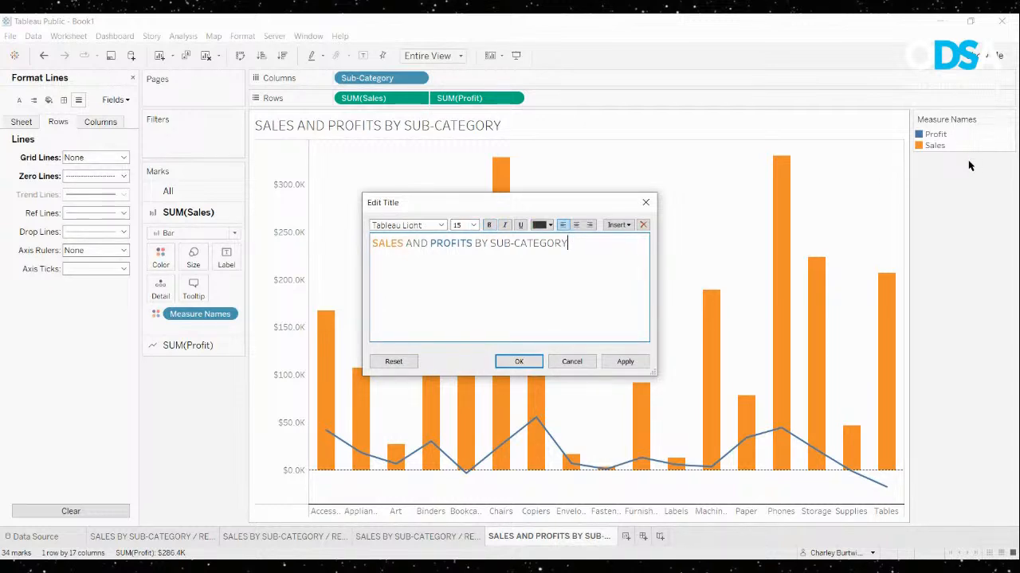
pyautogui.click(528, 362)
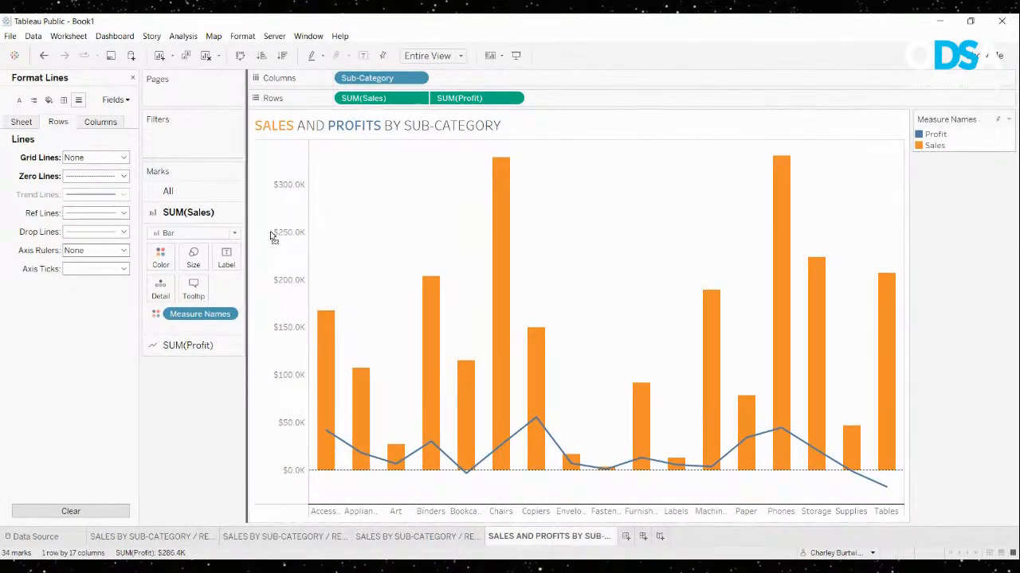
# Place the SALES AND PROFITS BY SUB-CATEGORY chart on a new dashboard without its Measure Names legend, and return to the chart's worksheet
pyautogui.moveTo(826, 404)
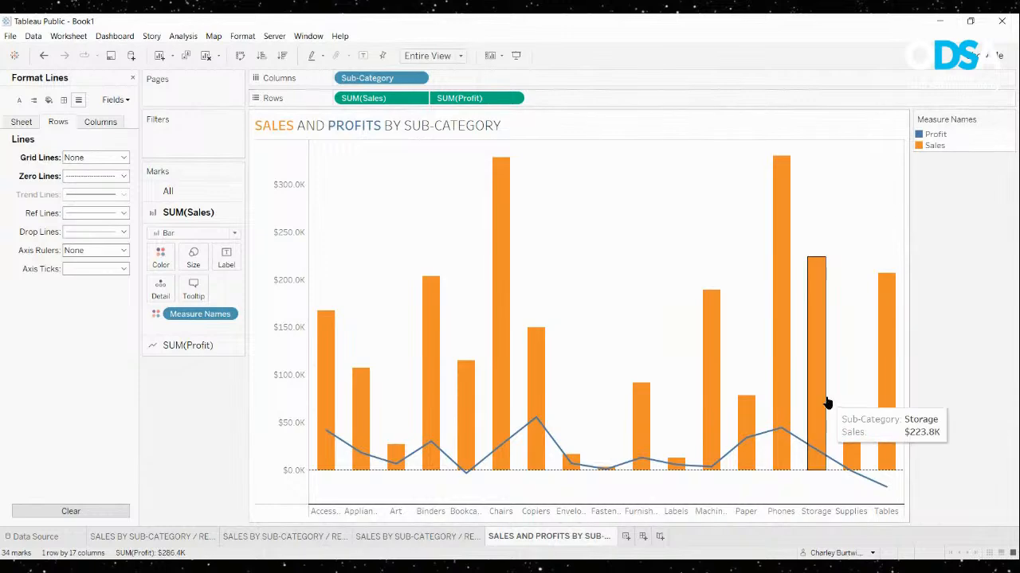
pyautogui.click(643, 536)
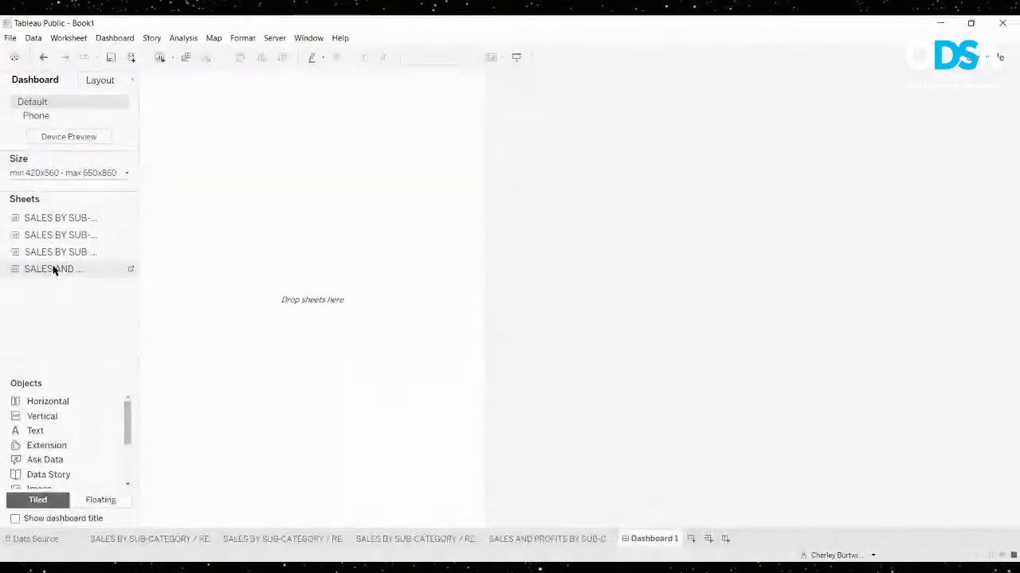
pyautogui.moveTo(54, 271); pyautogui.dragTo(352, 207)
pyautogui.click(438, 183)
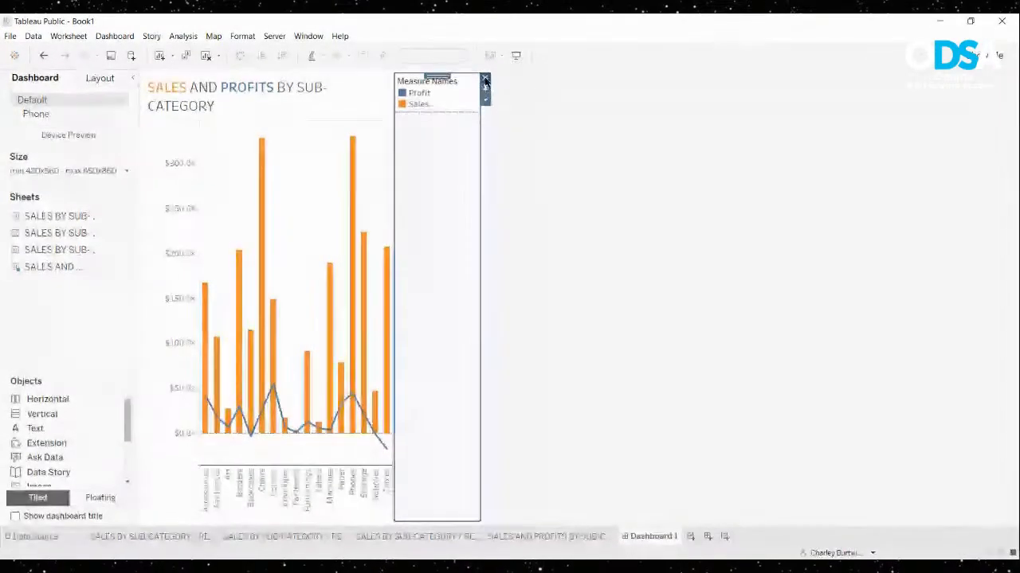
pyautogui.click(485, 82)
pyautogui.click(566, 326)
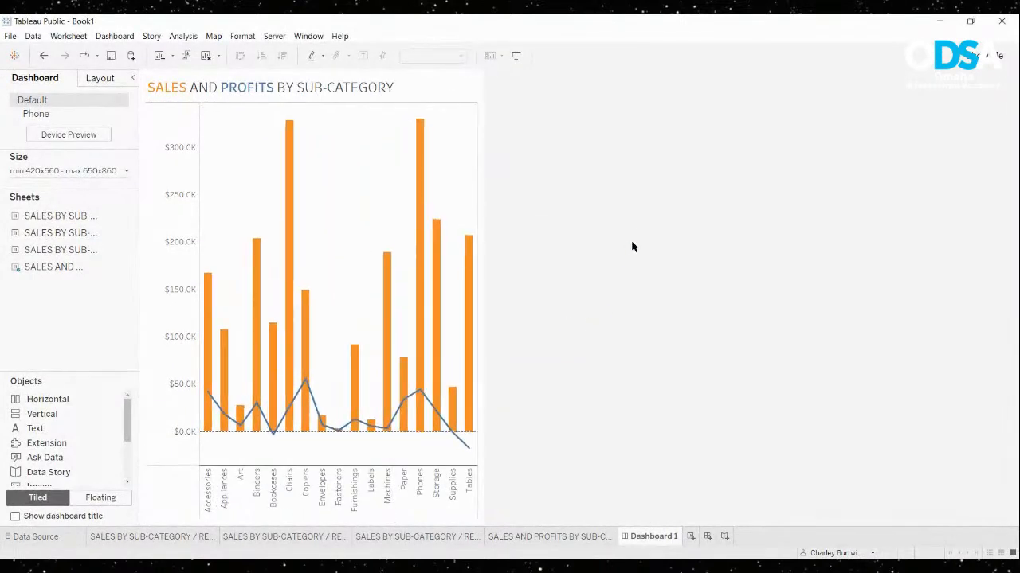
pyautogui.click(589, 540)
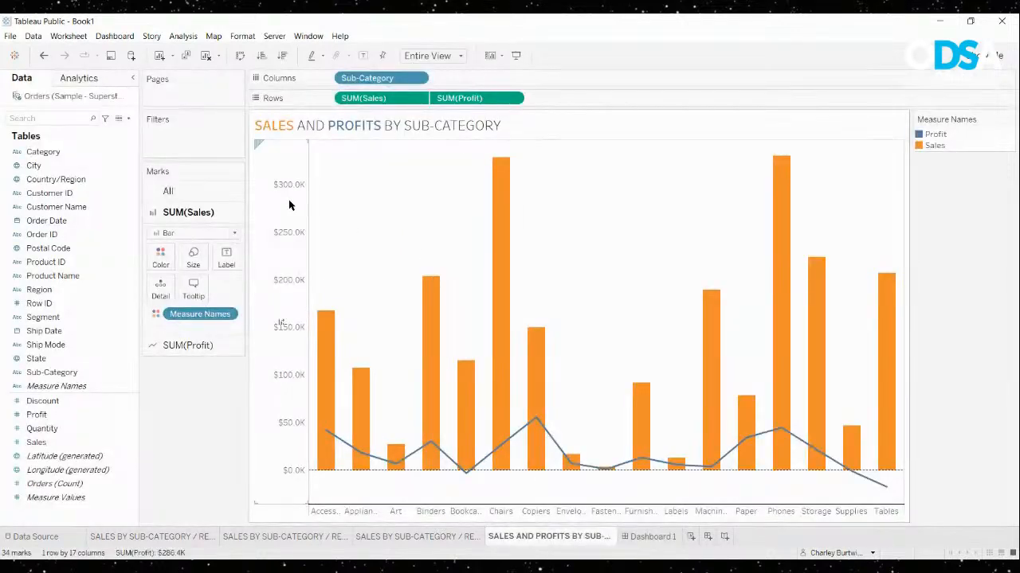
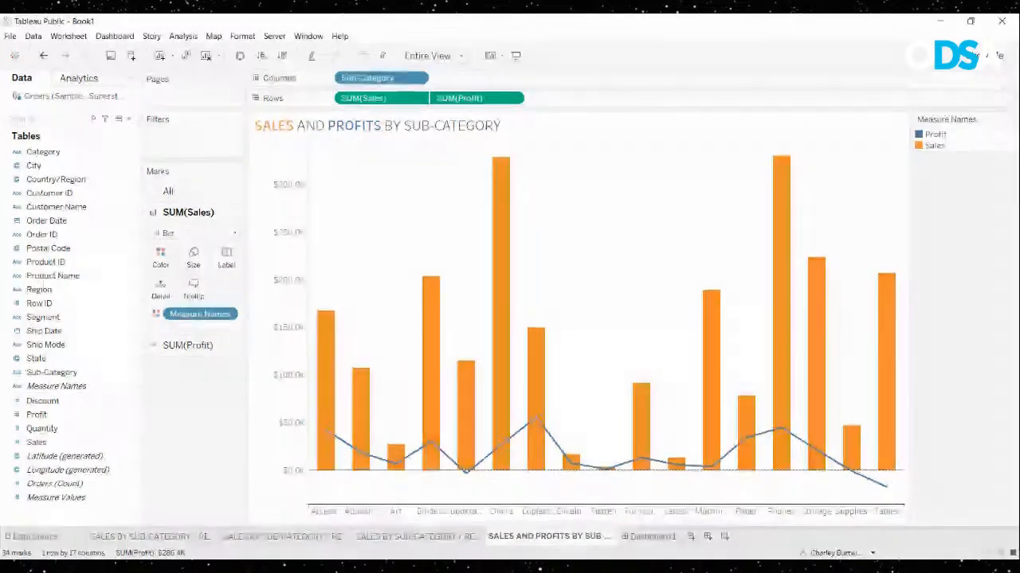
# Sort the sub-categories in the chart by Sales in descending order
pyautogui.click(283, 56)
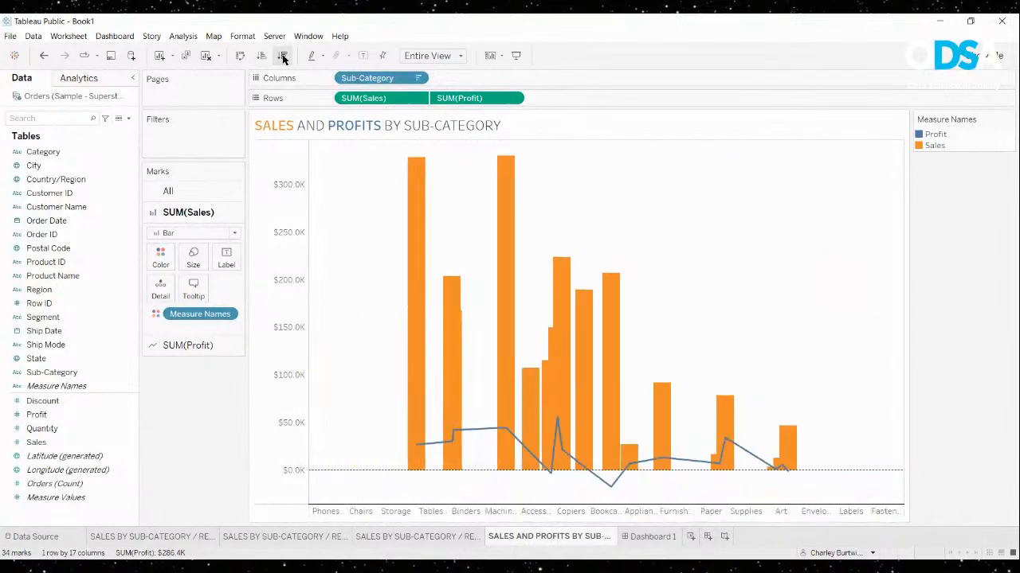
pyautogui.click(283, 57)
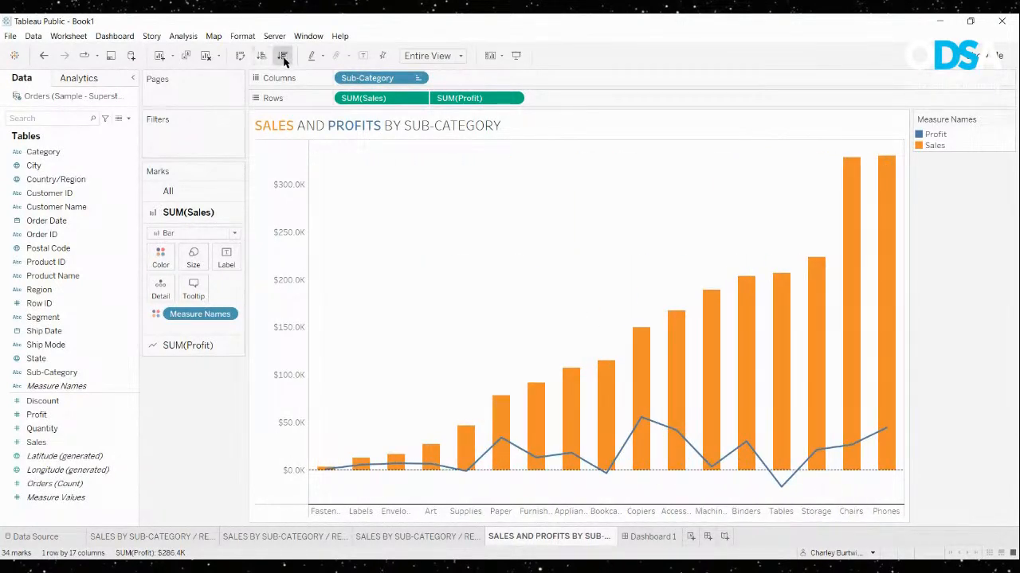
pyautogui.click(283, 57)
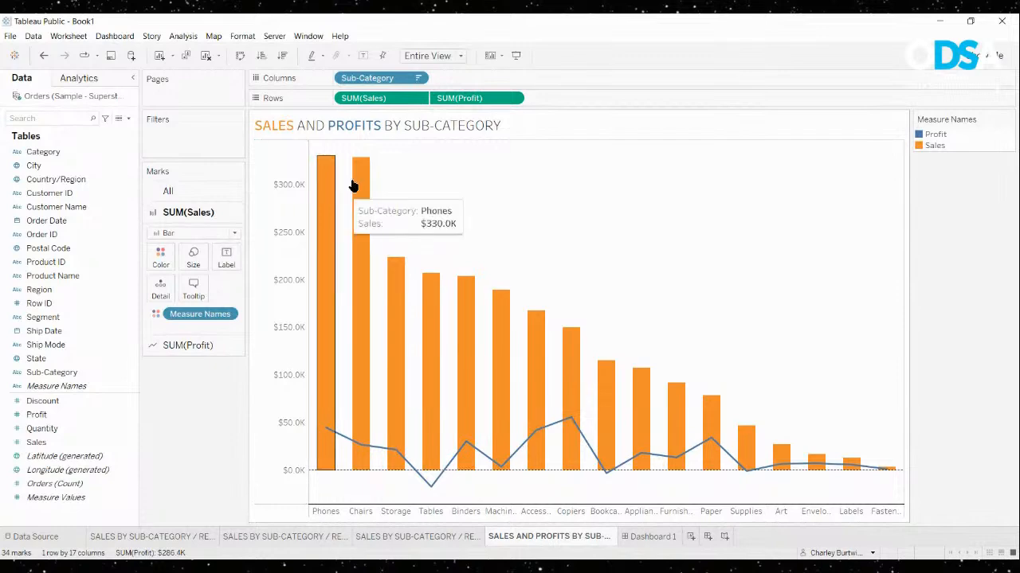
# Try sorting the sub-categories by the Profit field in descending order, and restore the descending sort by Sales
pyautogui.click(498, 99)
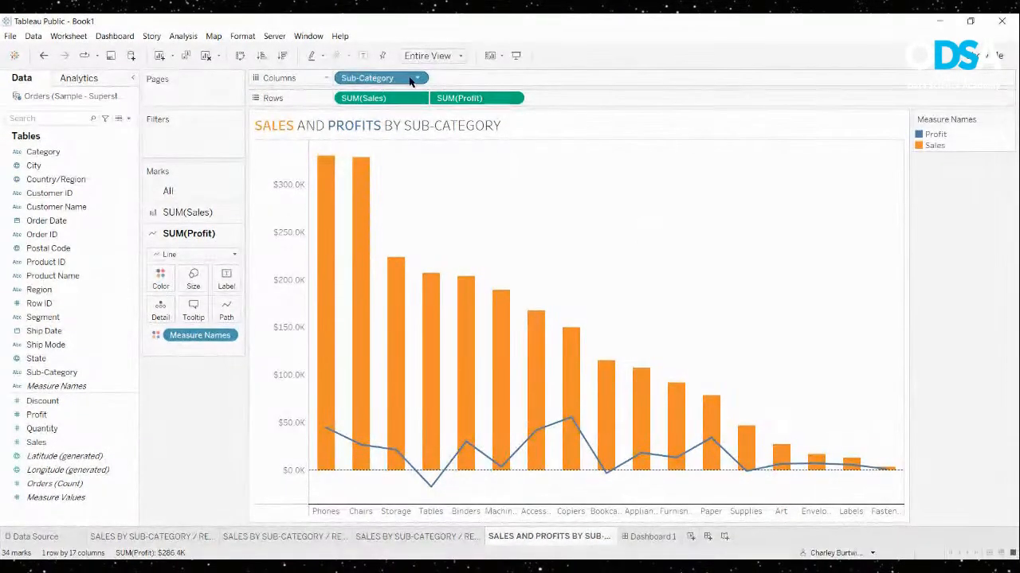
pyautogui.click(418, 79)
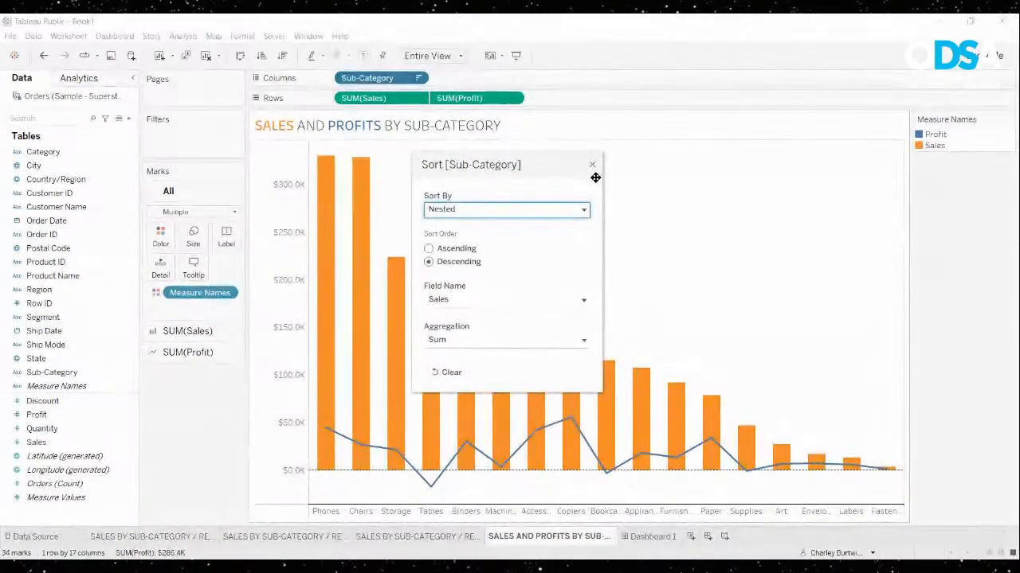
pyautogui.click(593, 166)
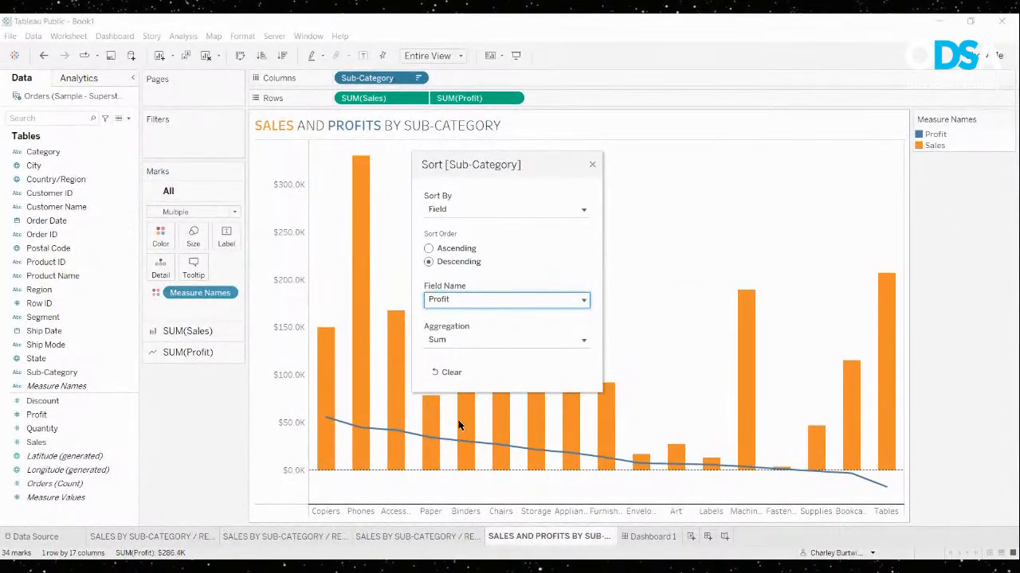
pyautogui.click(592, 165)
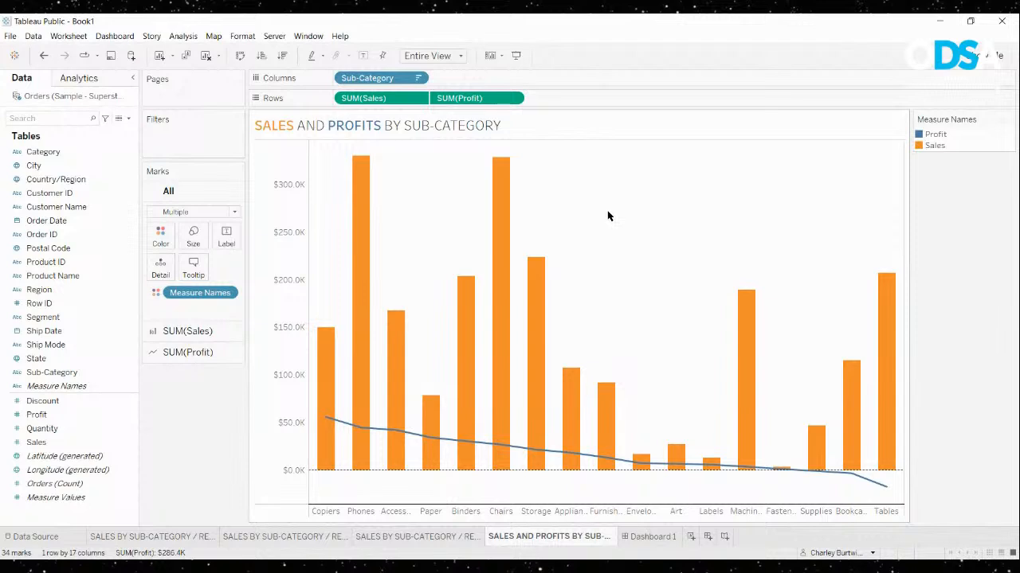
pyautogui.click(282, 55)
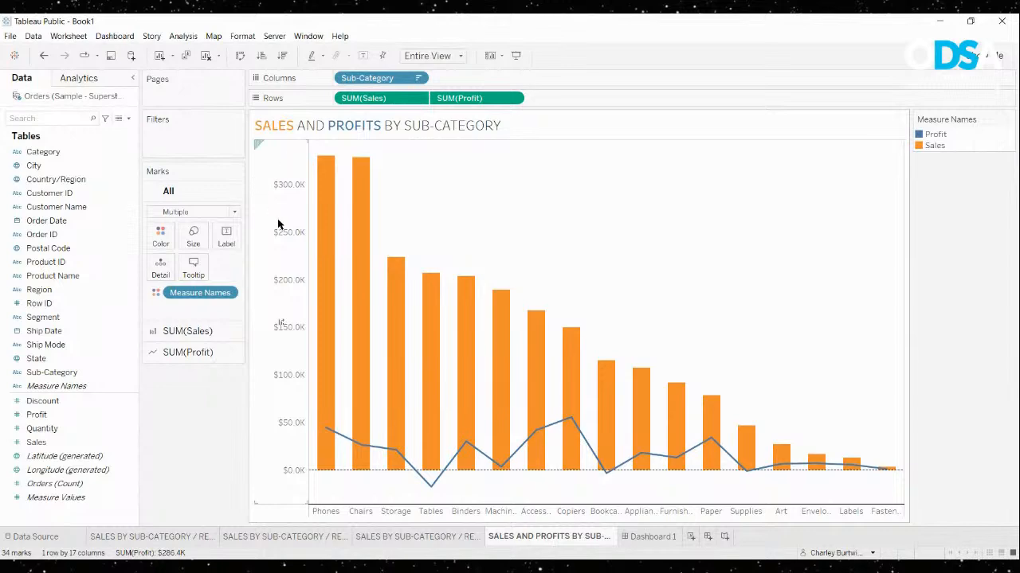
pyautogui.moveTo(348, 177)
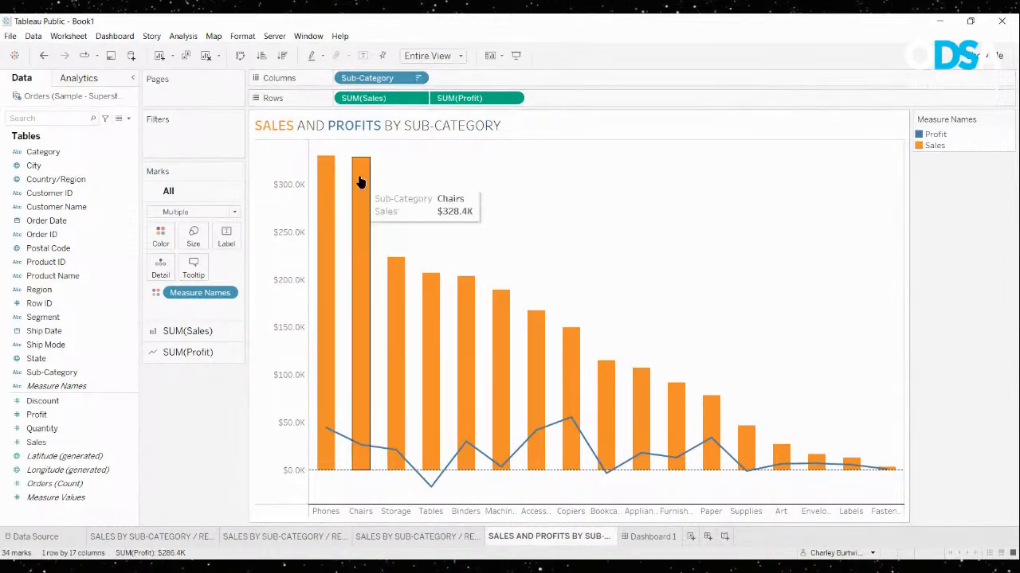
# Compare the Fit Width and Entire View fits, set the chart to Standard, and preview it in presentation mode
pyautogui.click(452, 58)
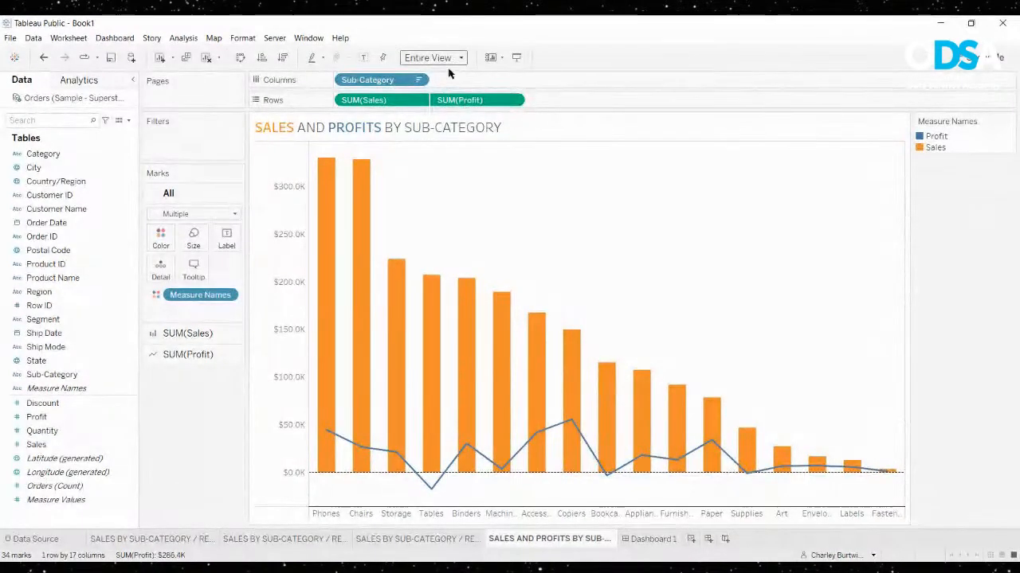
pyautogui.click(448, 69)
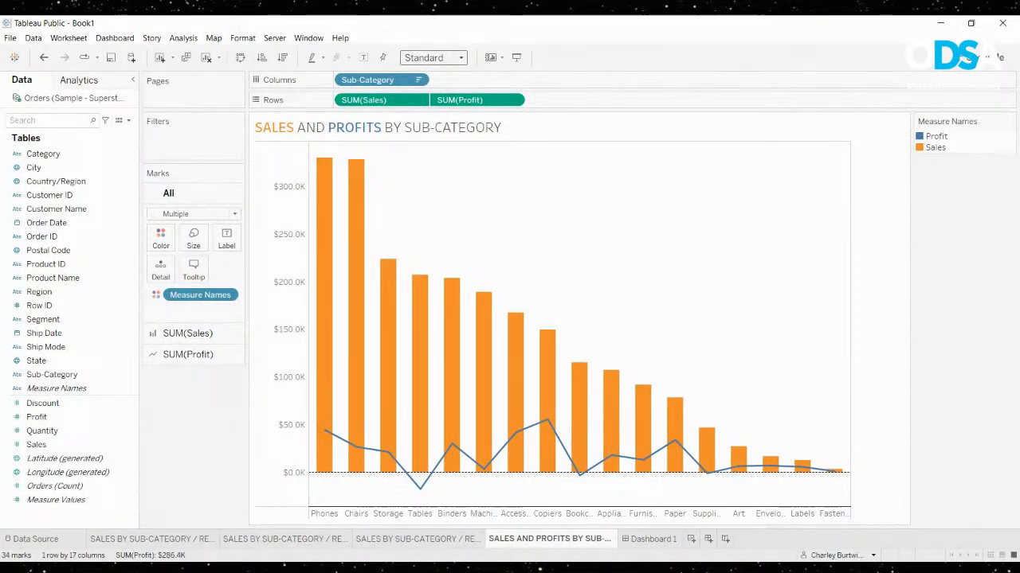
pyautogui.click(438, 84)
pyautogui.click(437, 58)
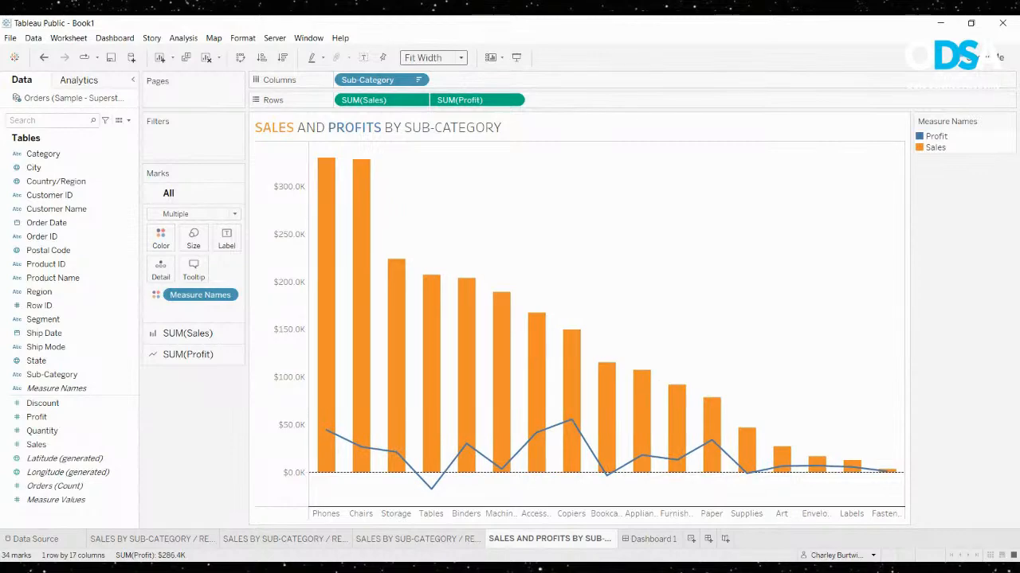
pyautogui.click(435, 104)
pyautogui.click(437, 58)
pyautogui.click(437, 94)
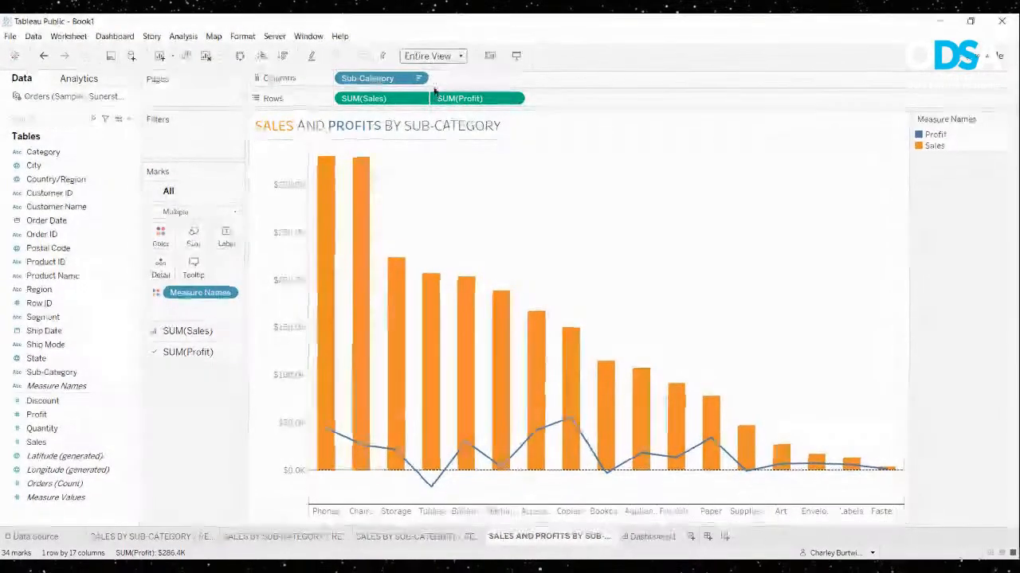
pyautogui.click(515, 55)
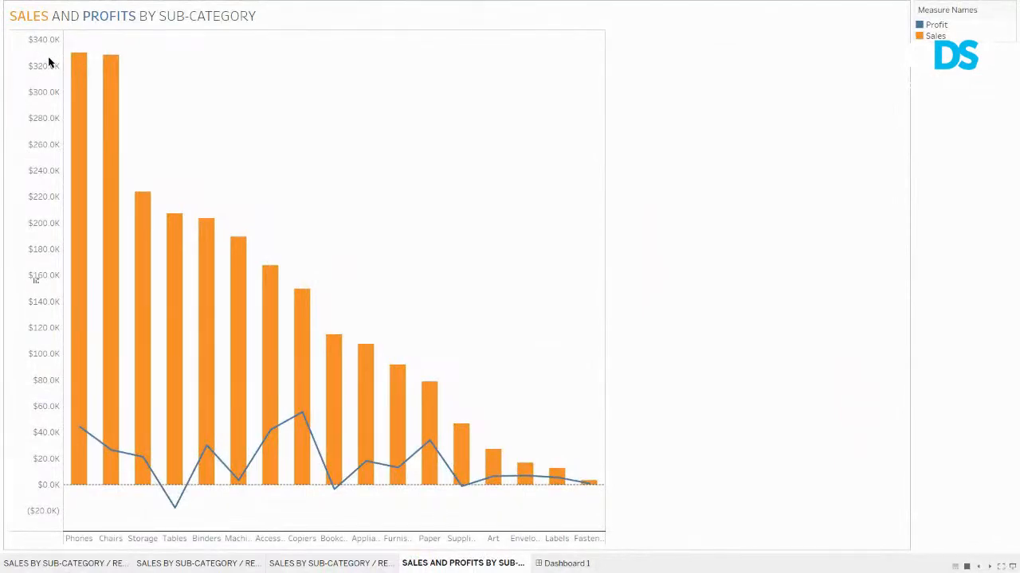
pyautogui.press('Escape')
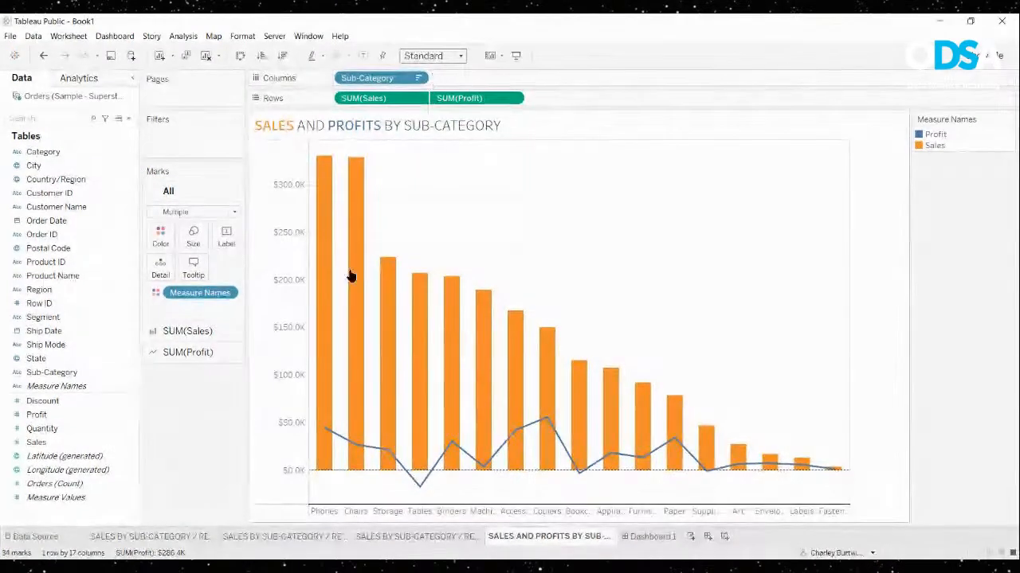
# Try a fixed end of 1000000 for the Sales axis range, and set the range back to automatic
pyautogui.doubleClick(285, 246)
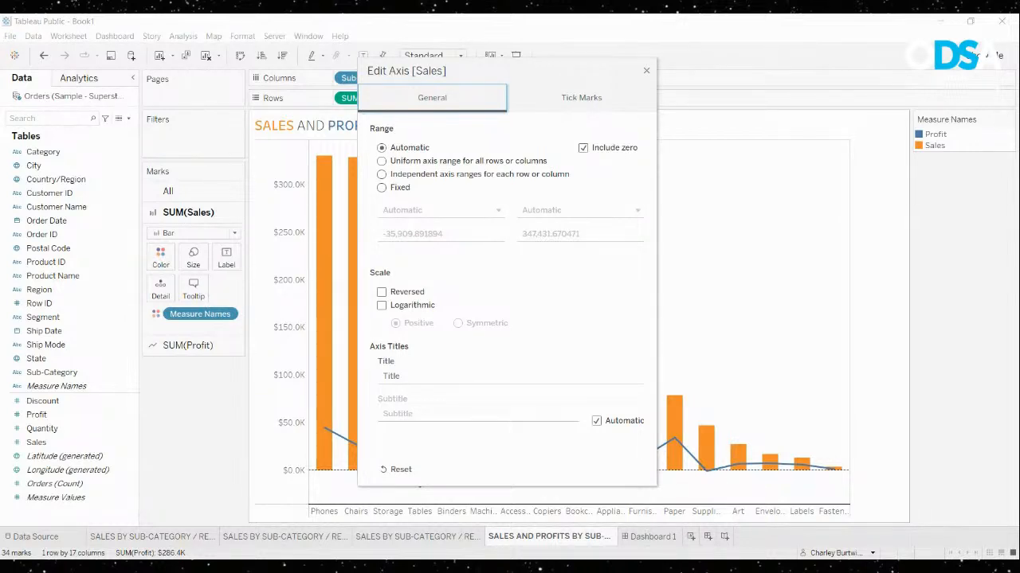
pyautogui.click(381, 188)
pyautogui.doubleClick(551, 234)
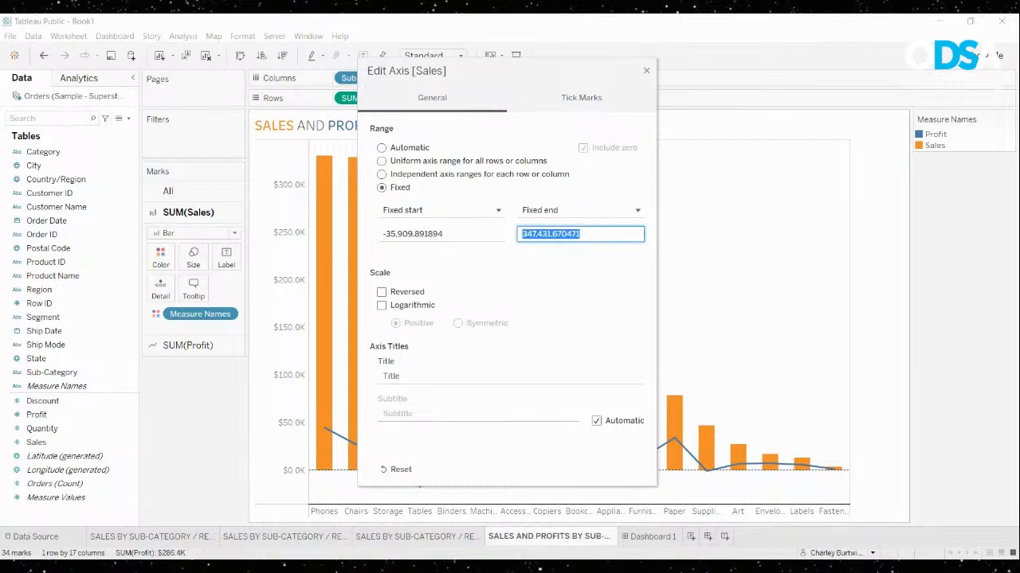
pyautogui.write('1')
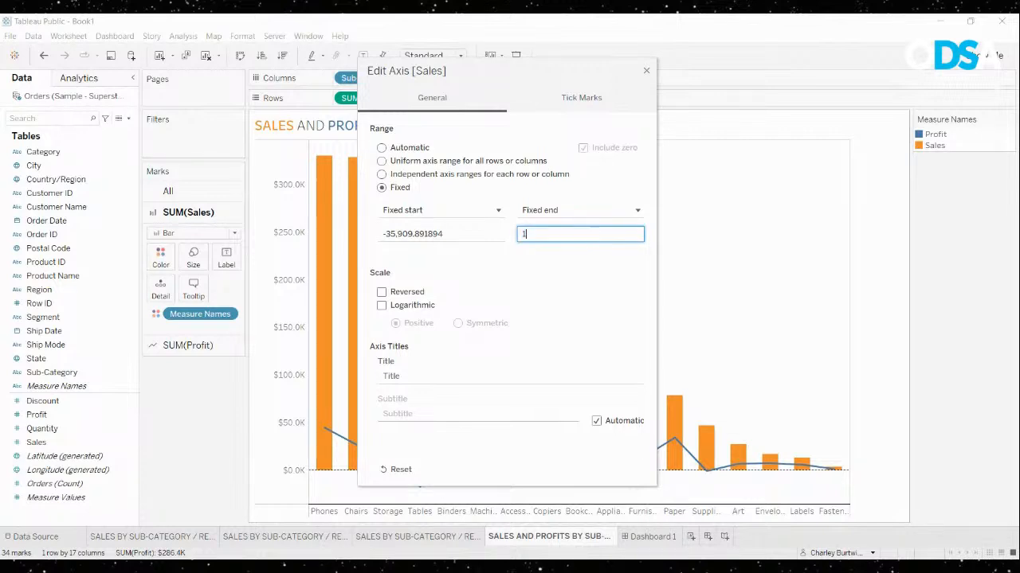
pyautogui.write('000000')
pyautogui.moveTo(549, 71); pyautogui.dragTo(692, 93)
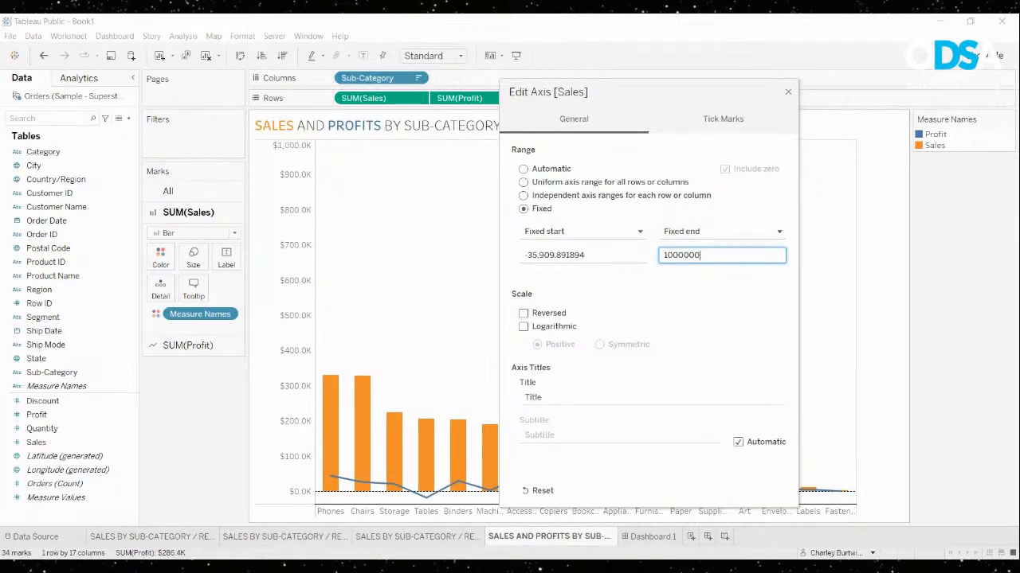
pyautogui.click(523, 169)
# Try fixed major tick intervals of 10,000 and 50,000 on the Sales axis, and reset the axis settings
pyautogui.click(722, 119)
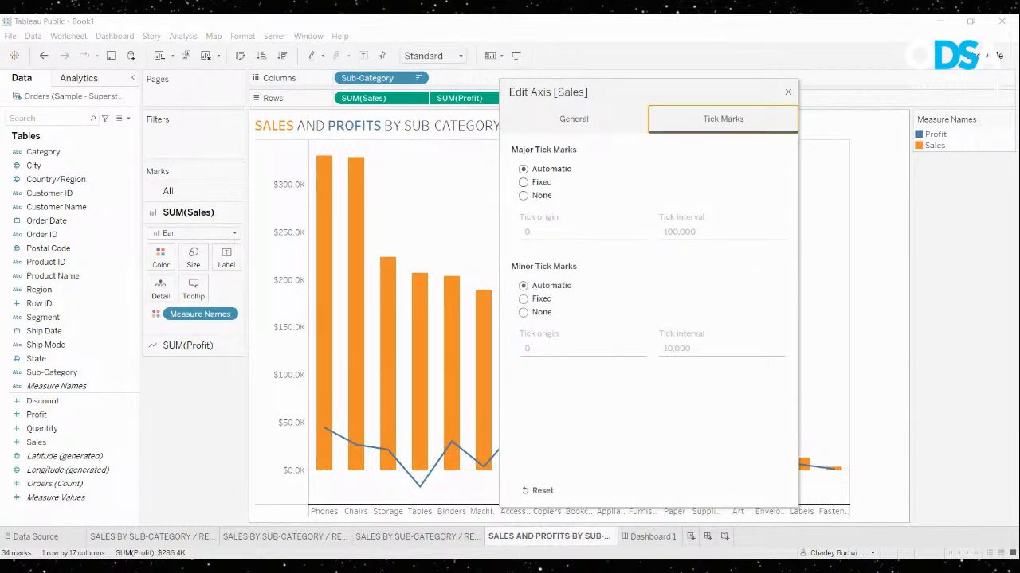
pyautogui.click(523, 183)
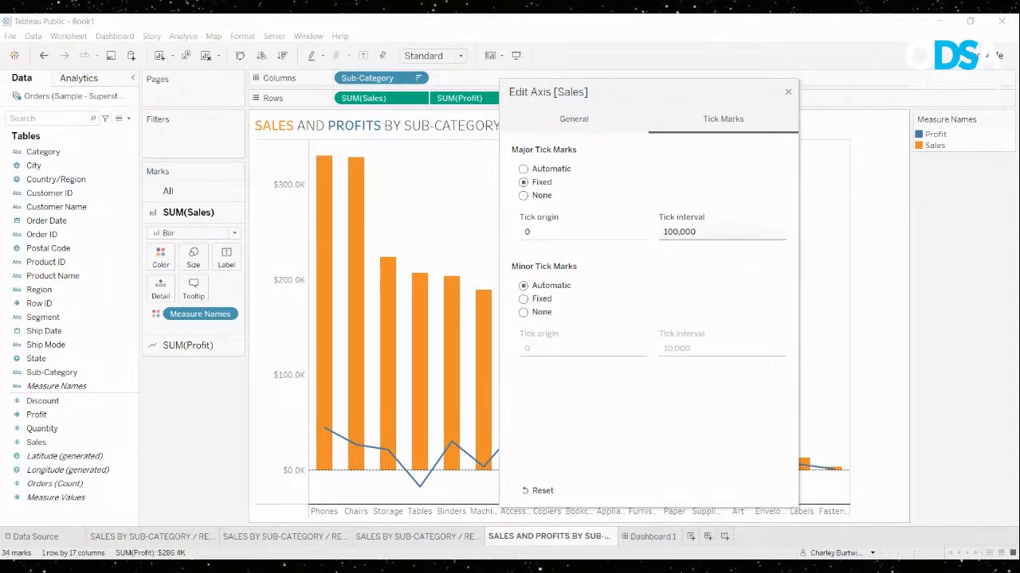
pyautogui.click(716, 232)
pyautogui.write('1')
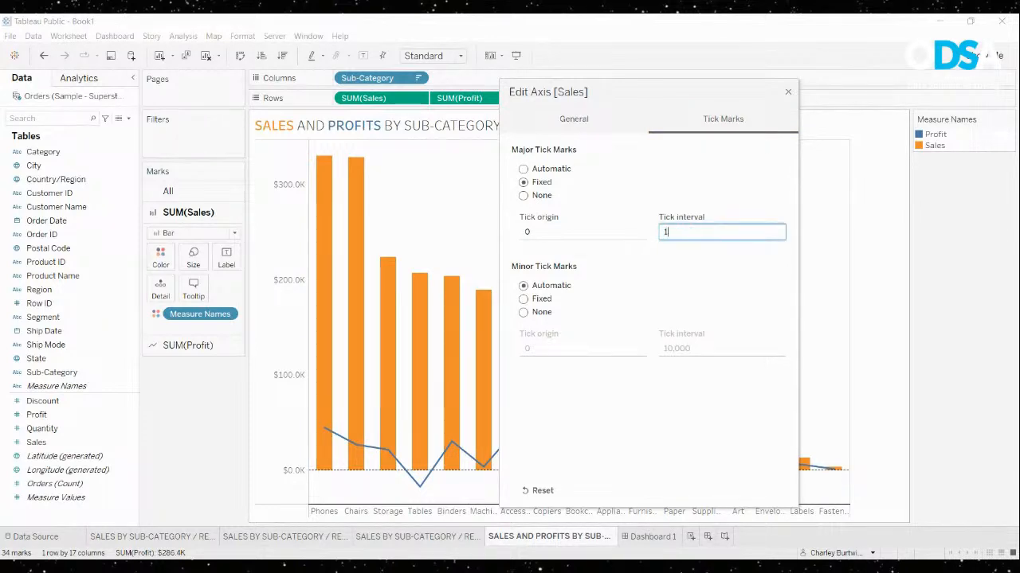
pyautogui.press('Return')
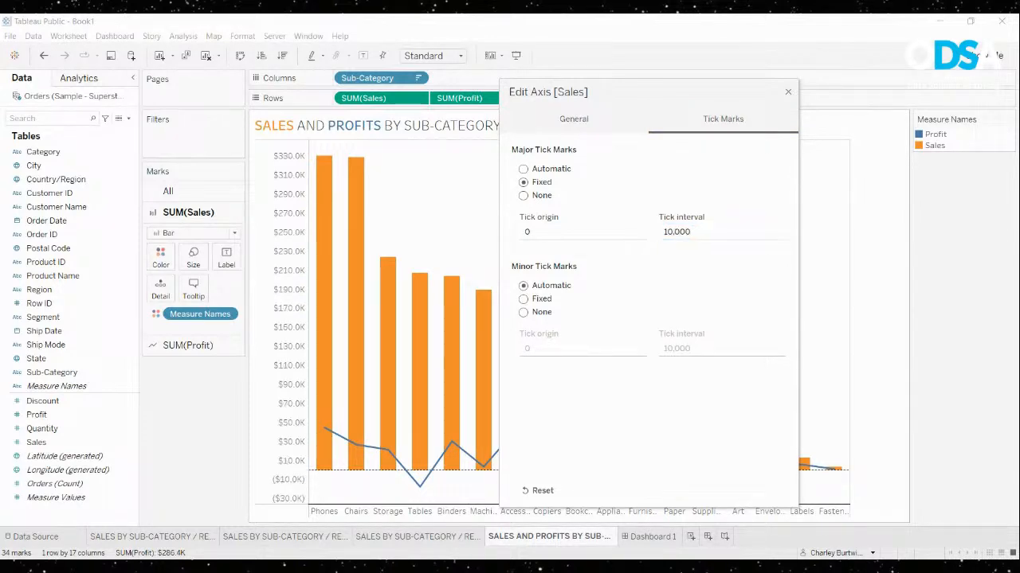
pyautogui.write('50')
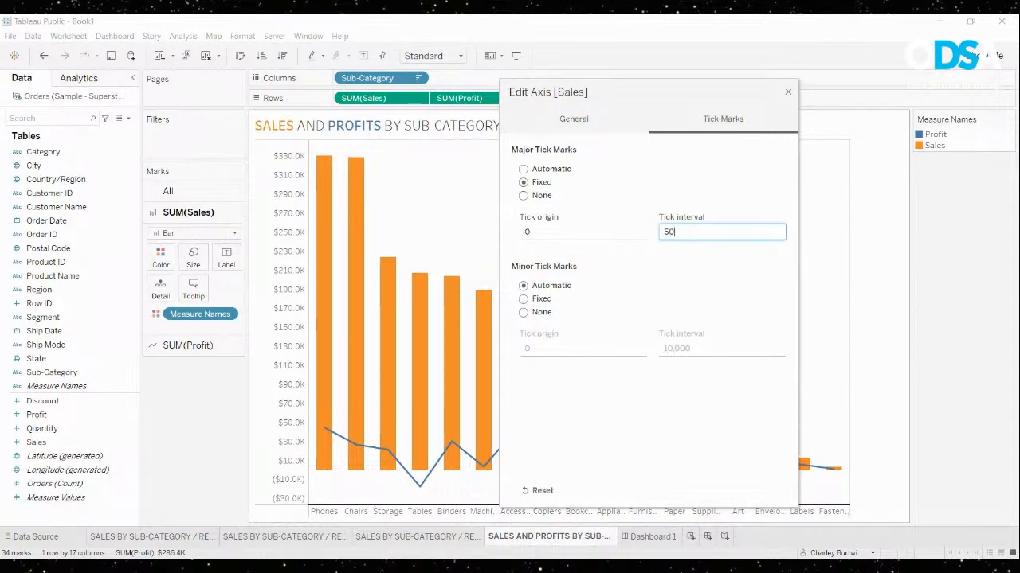
pyautogui.press('Return')
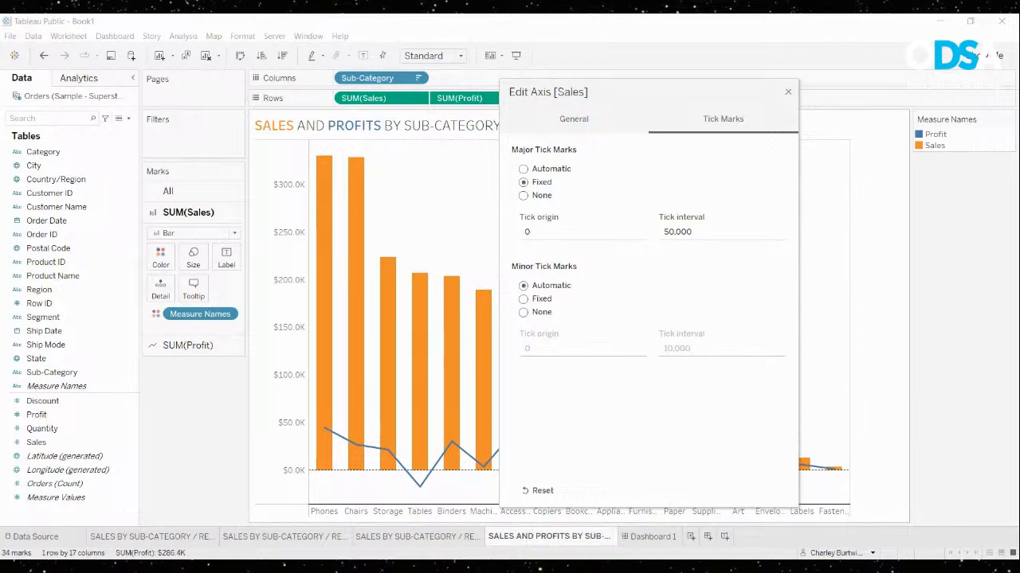
pyautogui.click(537, 491)
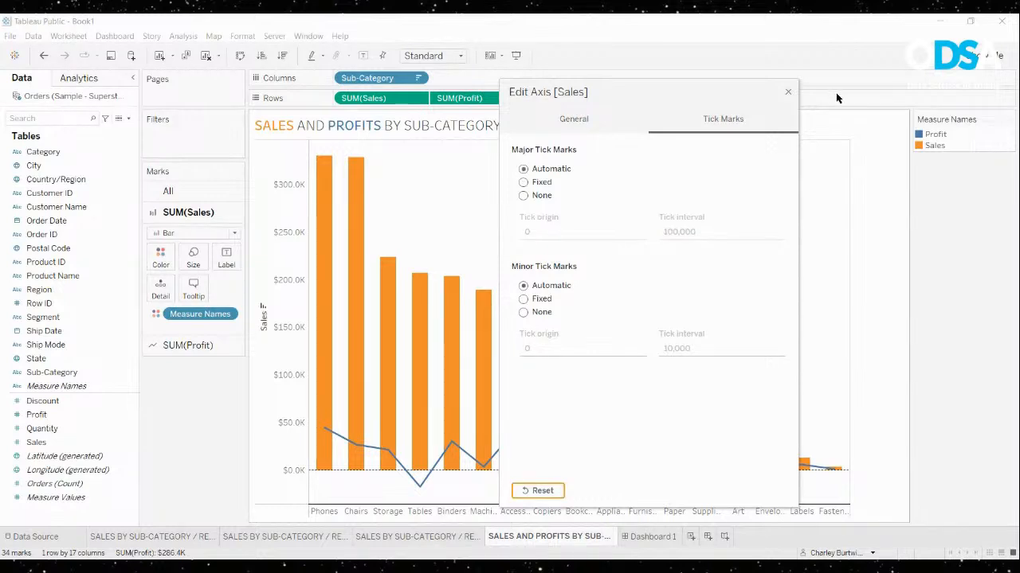
pyautogui.click(787, 91)
# Remove the title from the Sales axis and close the axis settings
pyautogui.doubleClick(298, 309)
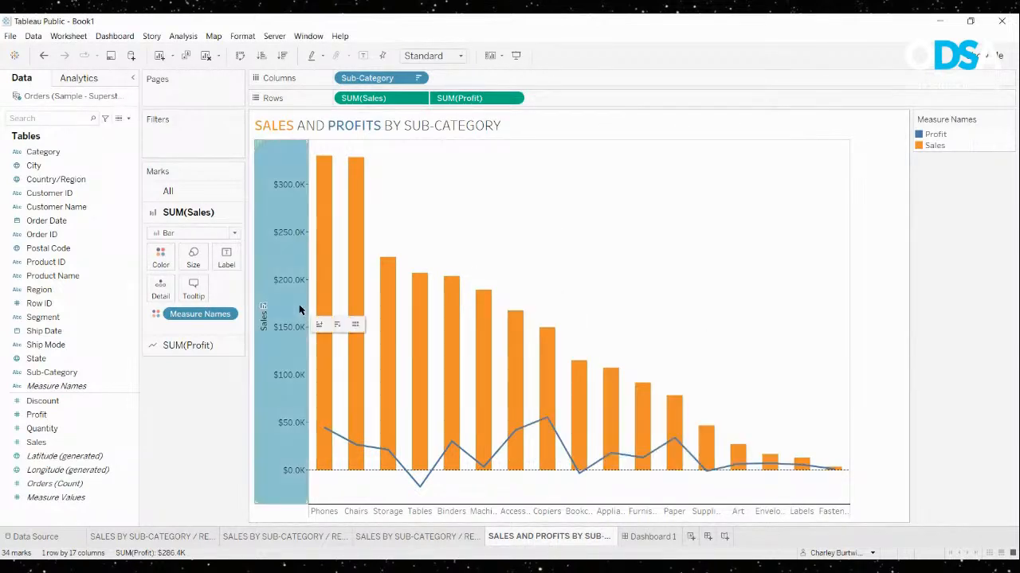
pyautogui.doubleClick(393, 376)
pyautogui.press('BackSpace')
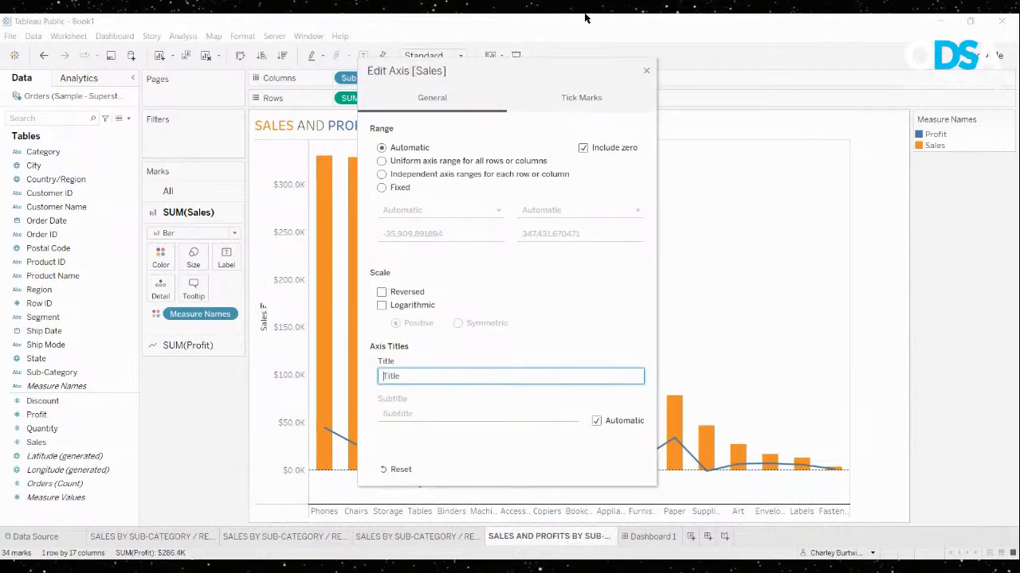
pyautogui.click(646, 70)
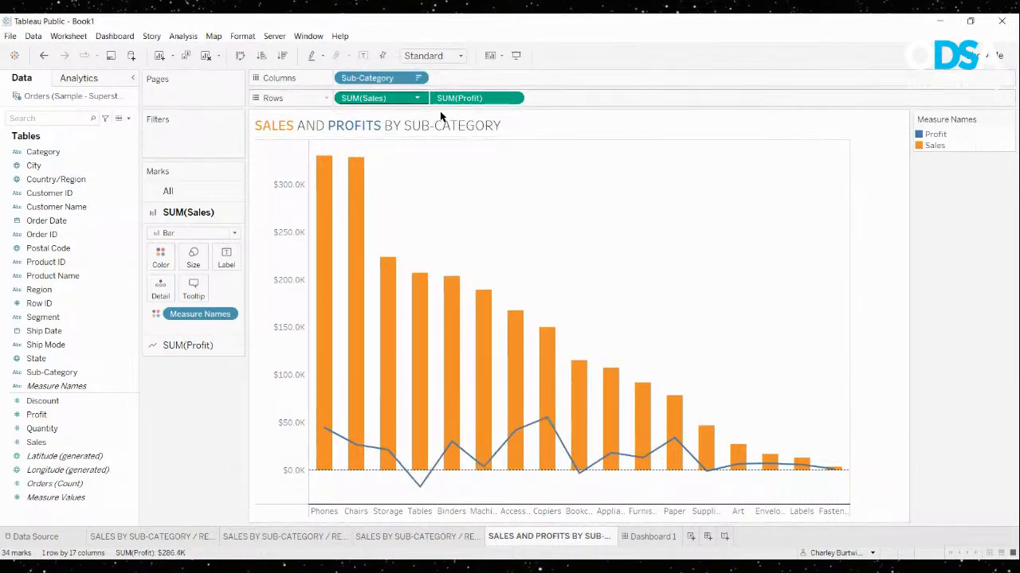
# Create a new worksheet with Sub-Category in the columns and Sales and Profit in the rows
pyautogui.click(691, 536)
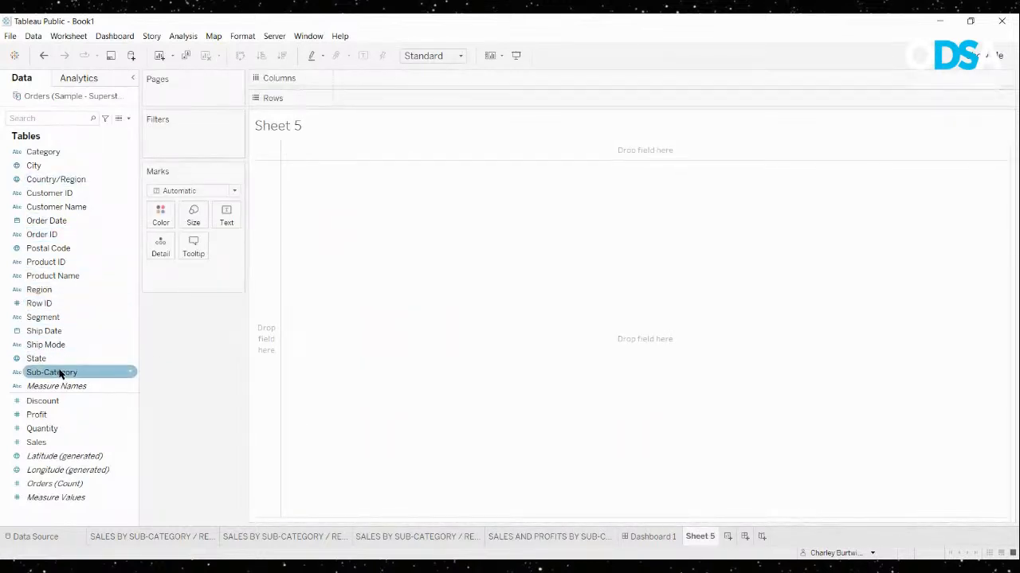
pyautogui.moveTo(61, 372); pyautogui.dragTo(374, 81)
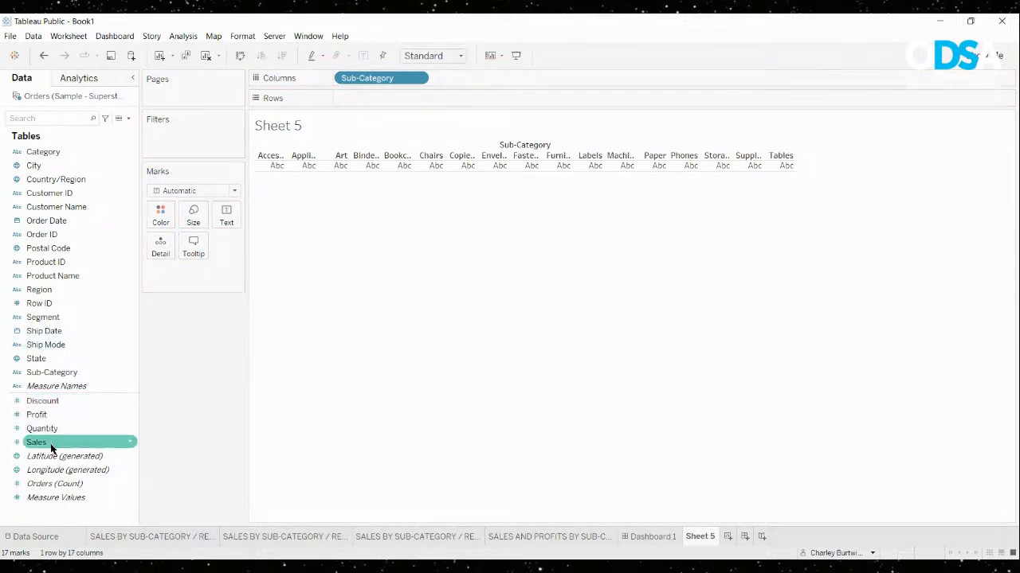
pyautogui.moveTo(36, 442)
pyautogui.mouseDown()
pyautogui.moveTo(358, 164)
pyautogui.moveTo(398, 99)
pyautogui.mouseUp()
pyautogui.moveTo(36, 415)
pyautogui.mouseDown()
pyautogui.moveTo(36, 404)
pyautogui.moveTo(344, 317)
pyautogui.moveTo(489, 115)
pyautogui.moveTo(477, 99)
pyautogui.mouseUp()
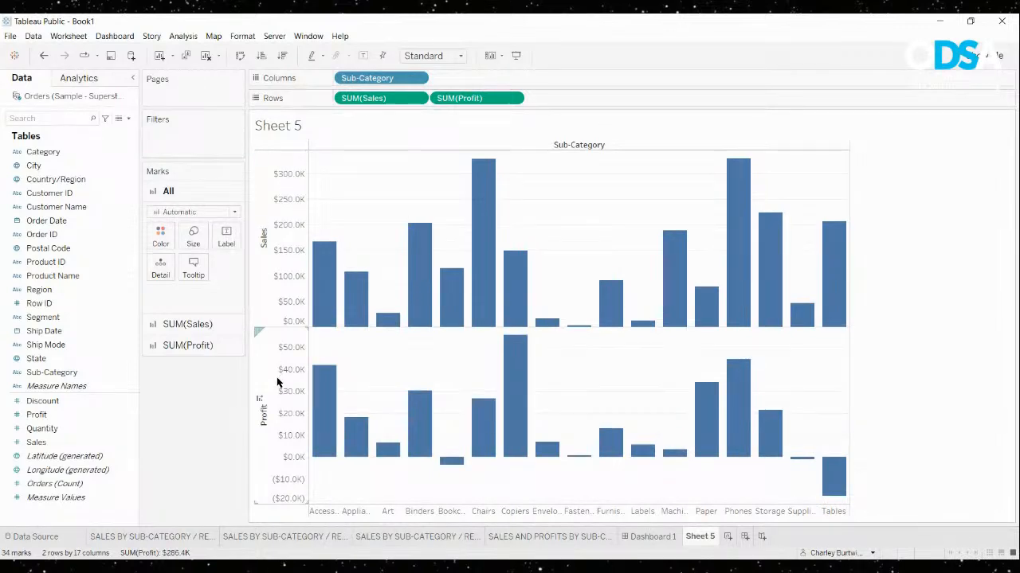
# Put Profit on a dual axis with Sales and change the Sales marks to bars
pyautogui.click(284, 407)
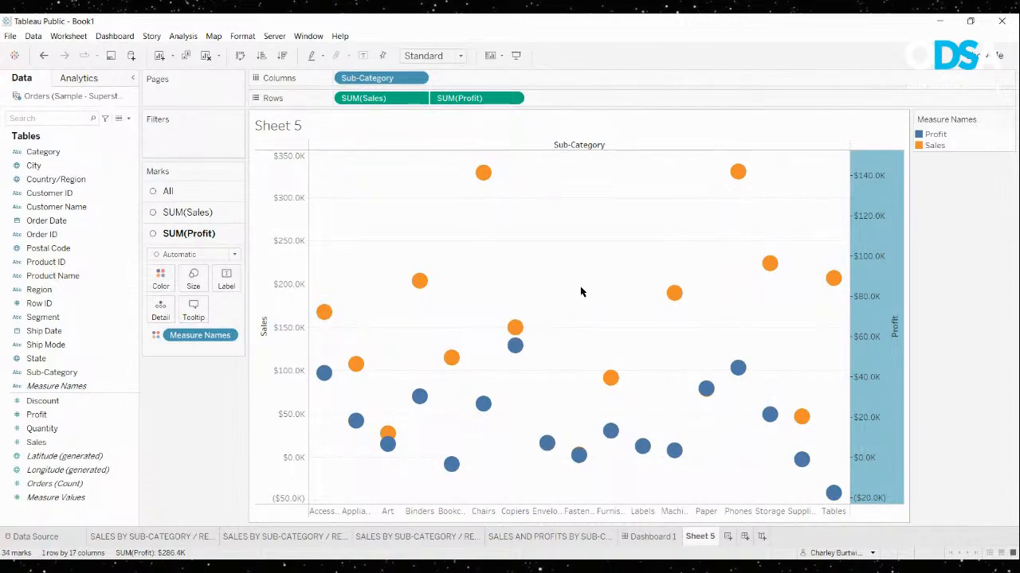
pyautogui.click(215, 213)
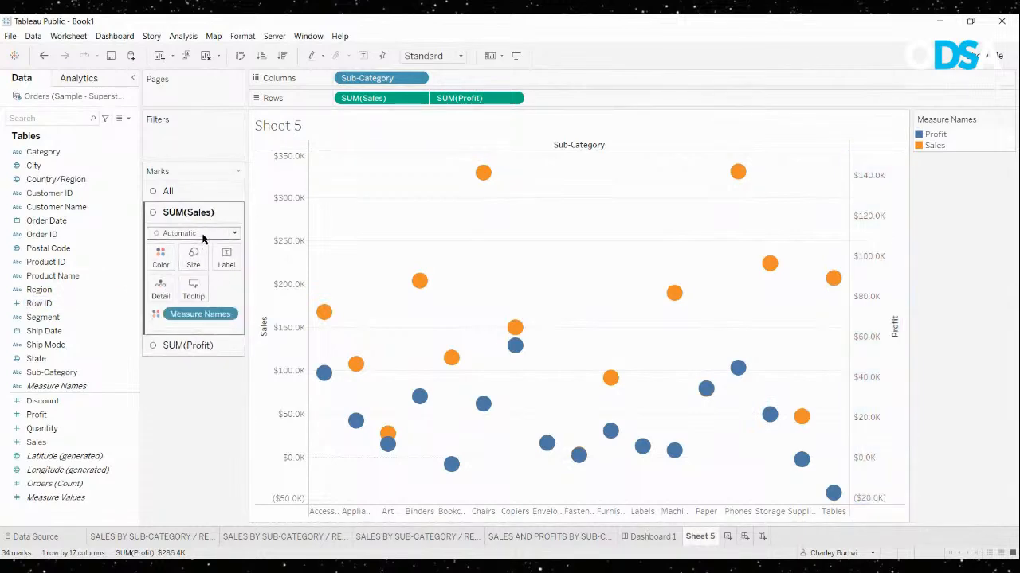
pyautogui.click(202, 233)
pyautogui.click(172, 261)
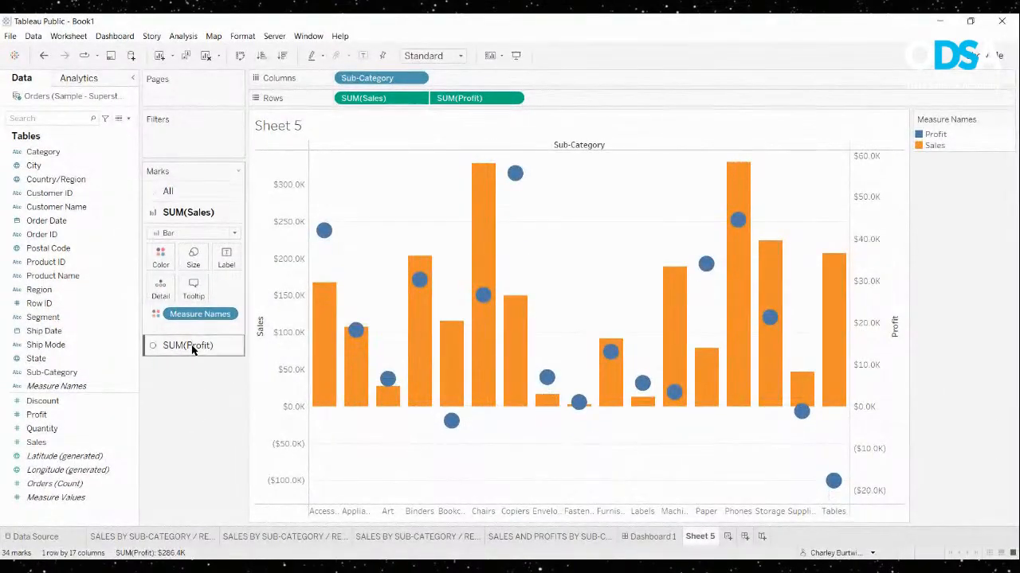
# Change the Profit marks to a line and view the suggested chart types in Show Me
pyautogui.click(191, 345)
pyautogui.click(202, 254)
pyautogui.click(199, 295)
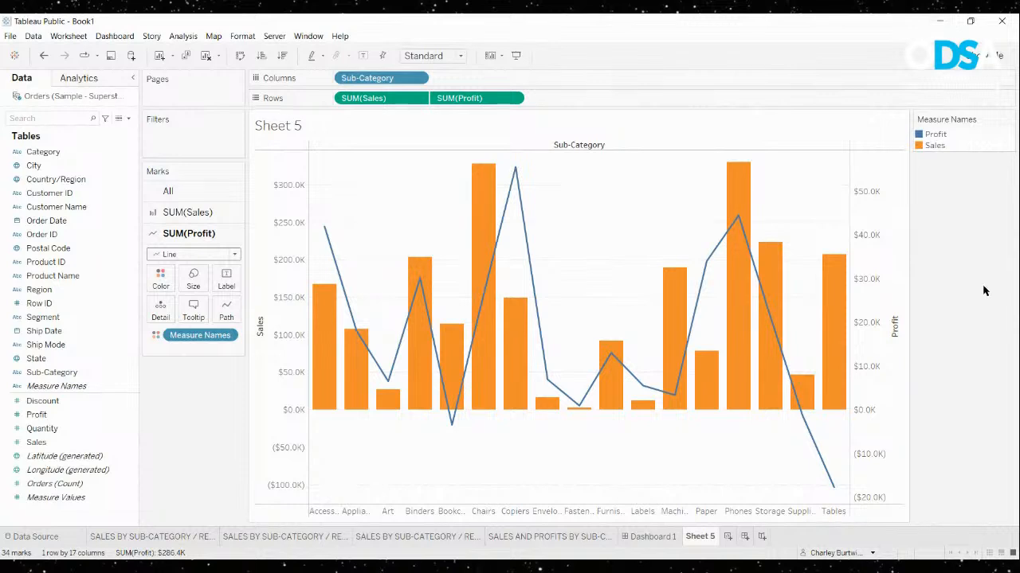
pyautogui.click(988, 56)
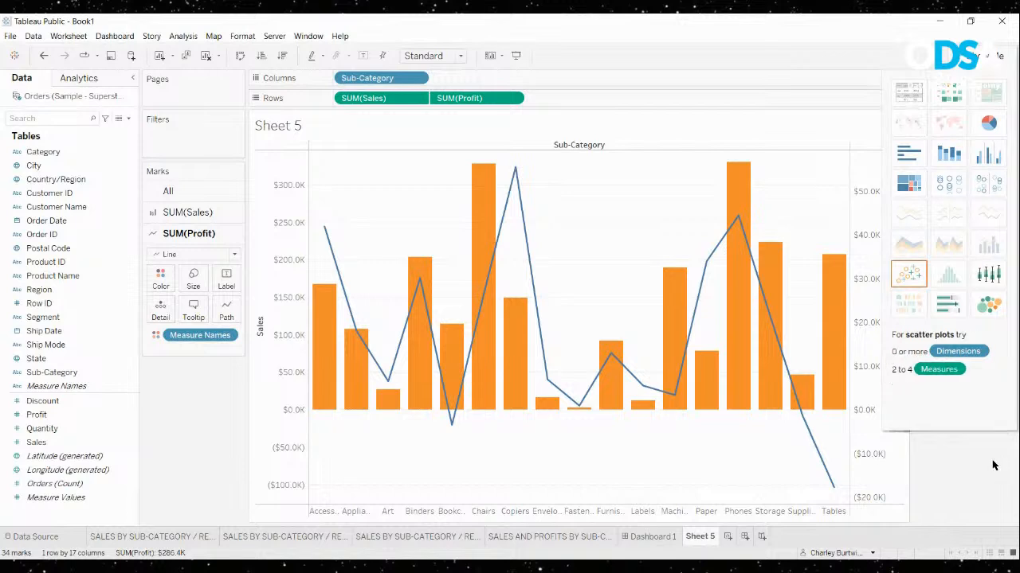
pyautogui.click(988, 55)
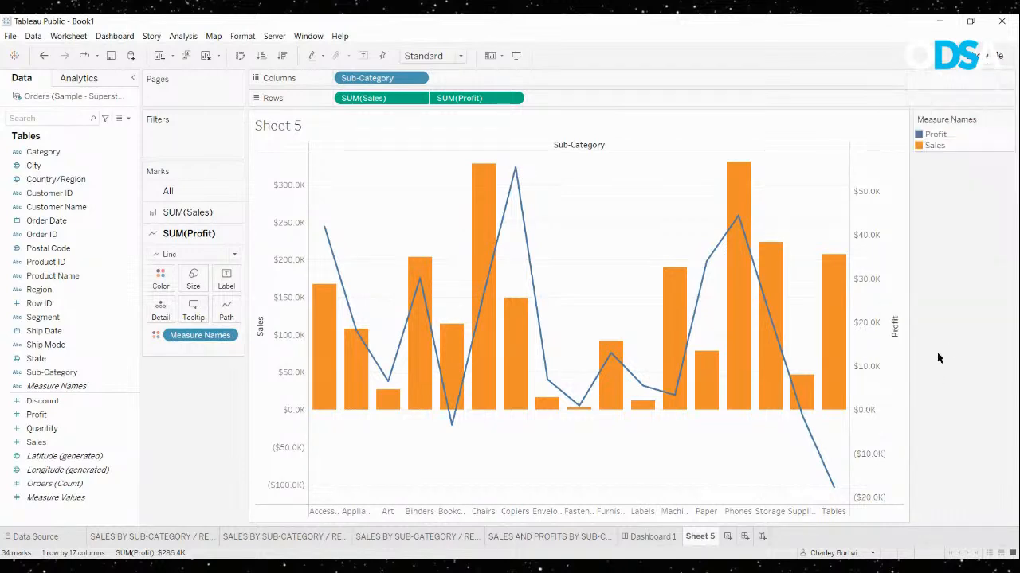
# Return to the SALES AND PROFITS BY SUB-CATEGORY sheet and try ascending and descending sorts by Sales
pyautogui.click(548, 537)
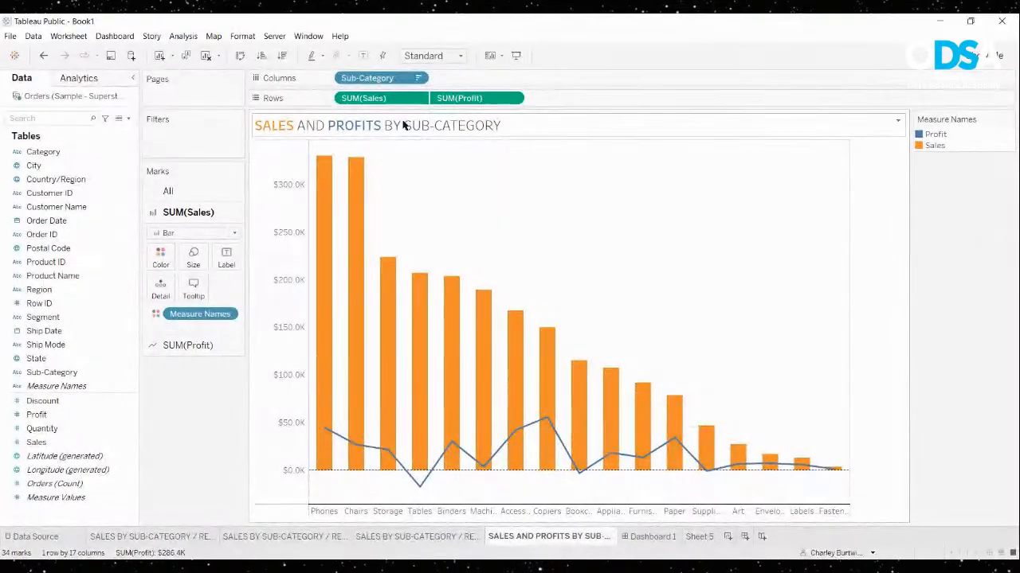
pyautogui.click(263, 56)
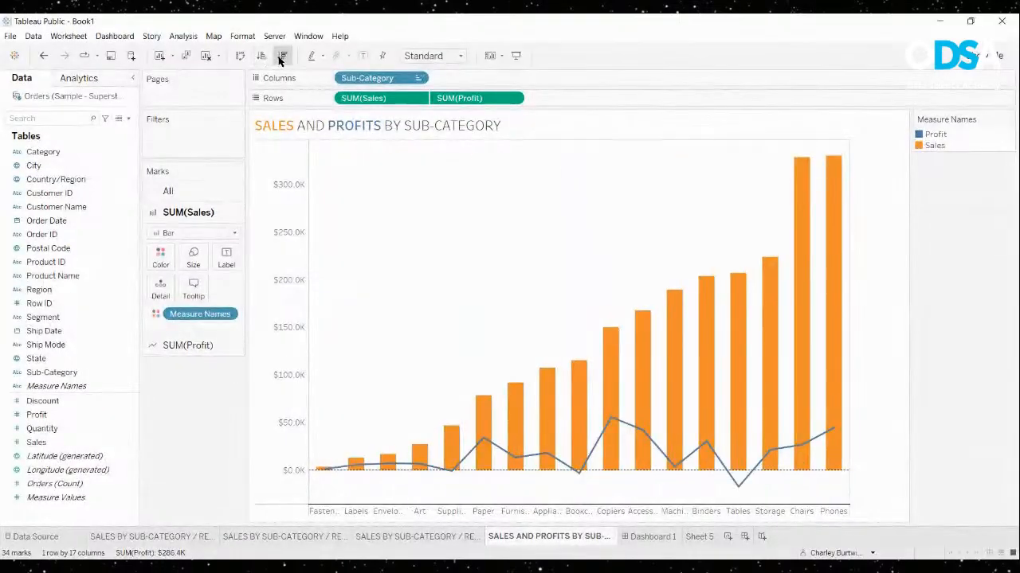
pyautogui.click(282, 56)
pyautogui.click(262, 56)
pyautogui.click(282, 55)
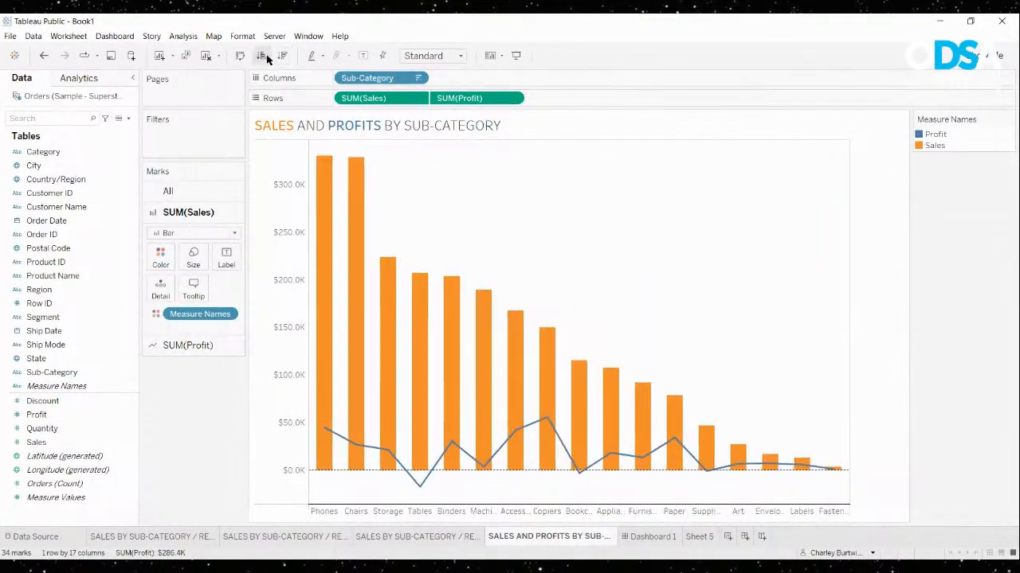
pyautogui.click(261, 56)
# Try Profit ahead of Sales in the rows with ascending and descending sorts, and restore the Sales-first order sorted descending by Sales
pyautogui.moveTo(459, 98); pyautogui.dragTo(339, 104)
pyautogui.click(282, 56)
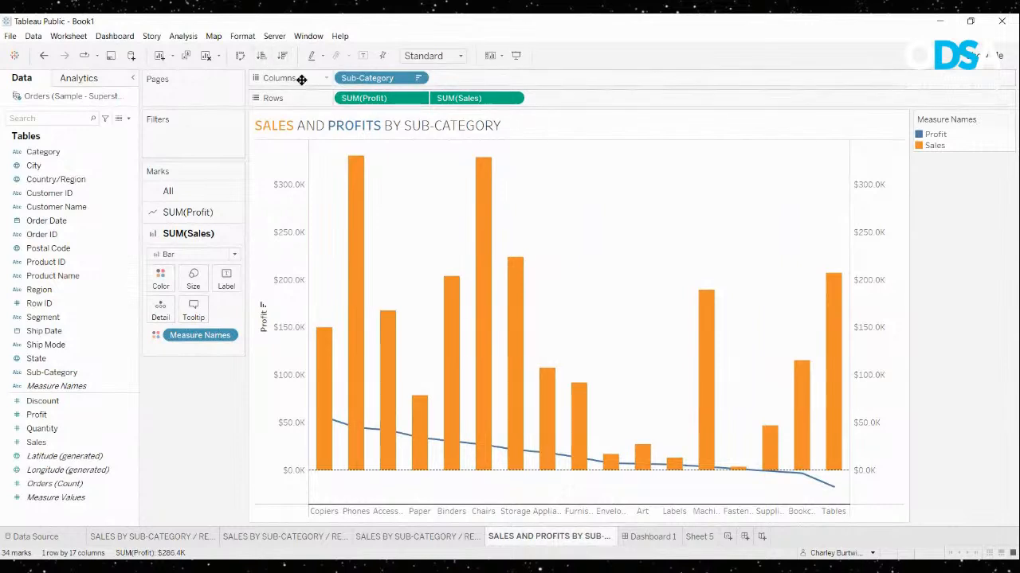
pyautogui.click(262, 55)
pyautogui.click(282, 56)
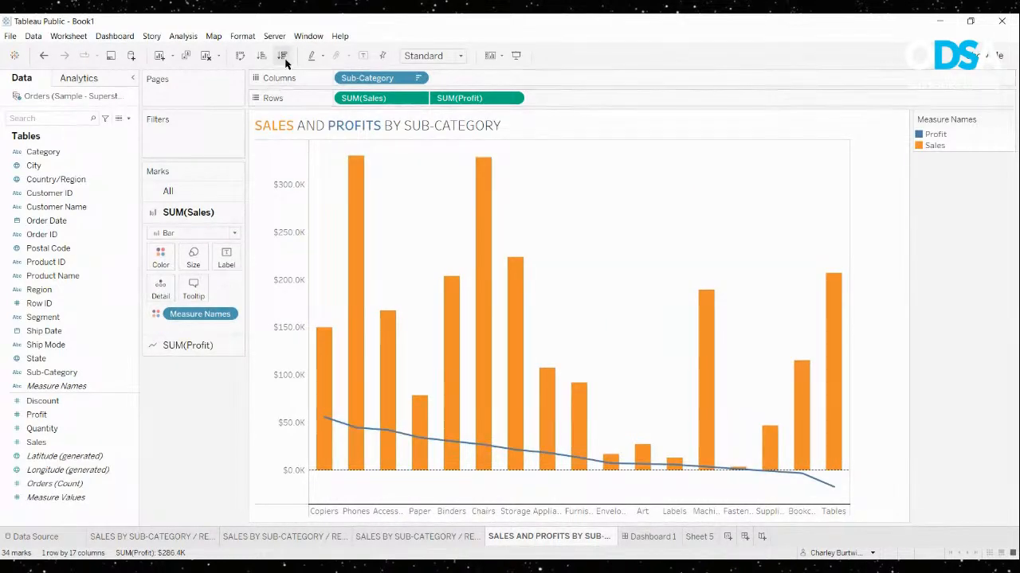
pyautogui.click(284, 57)
pyautogui.moveTo(332, 218)
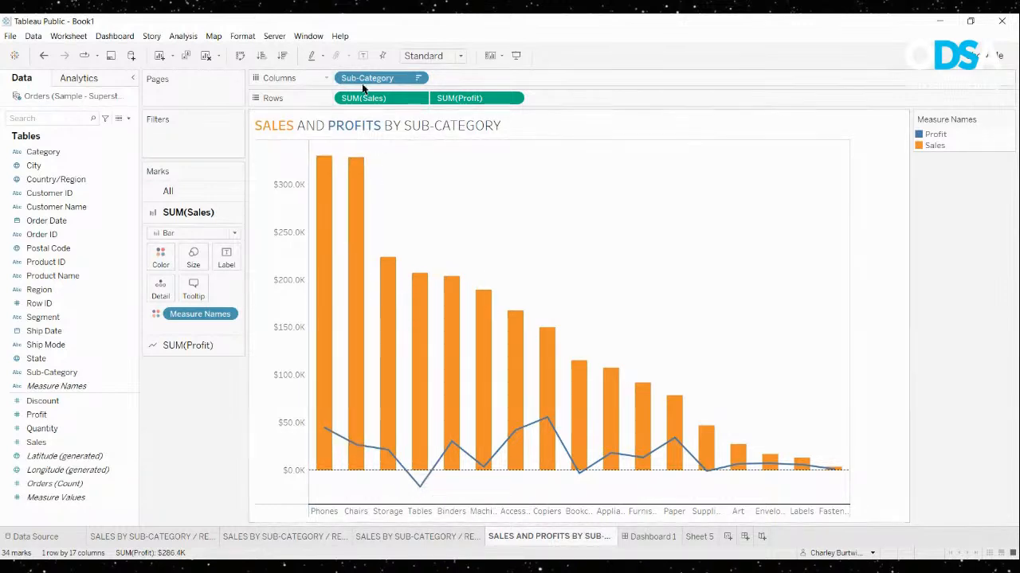
# Open the Sub-Category sort settings and try data source order and alphabetic ascending order
pyautogui.click(412, 81)
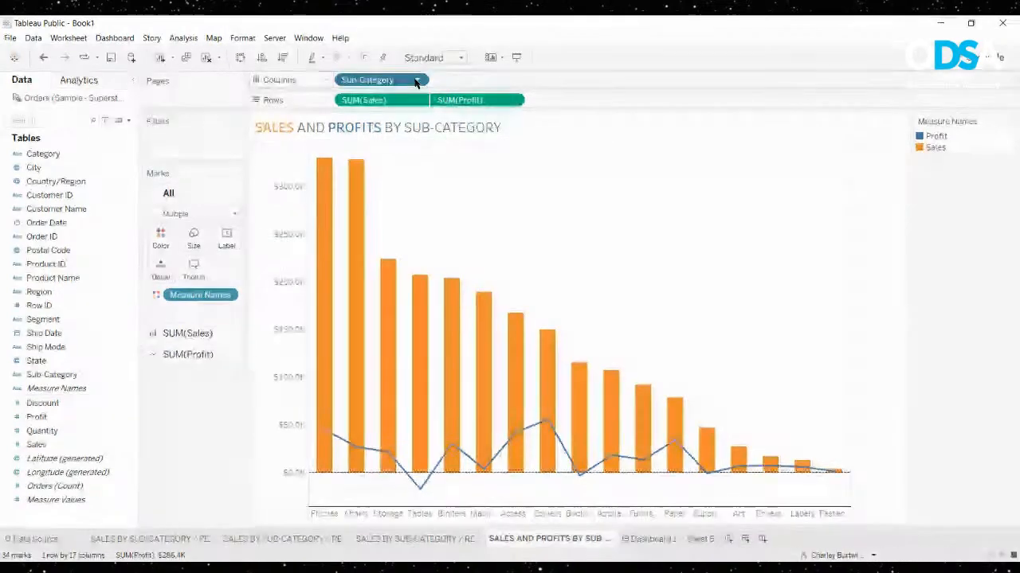
pyautogui.click(401, 155)
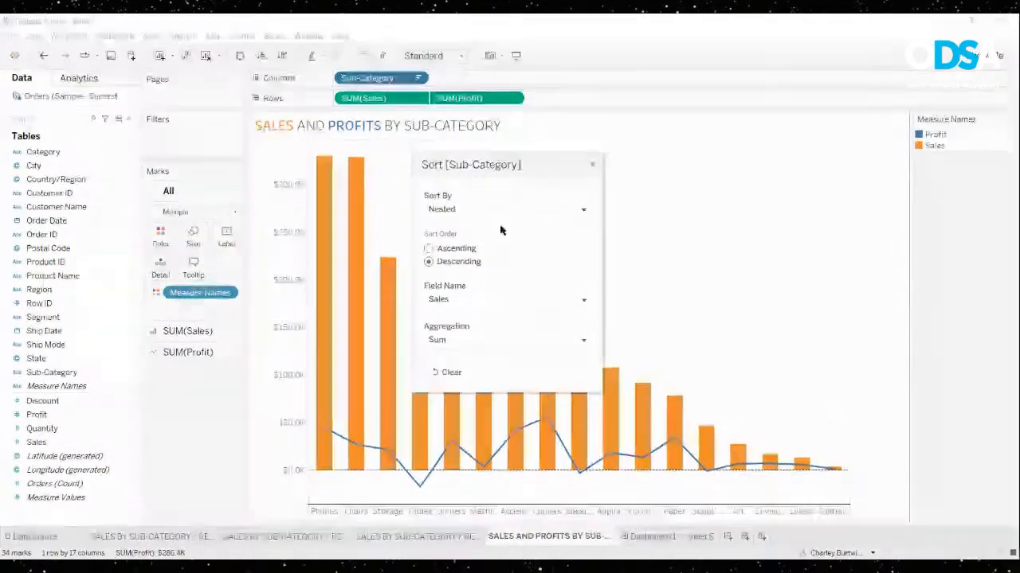
pyautogui.click(505, 210)
pyautogui.click(501, 230)
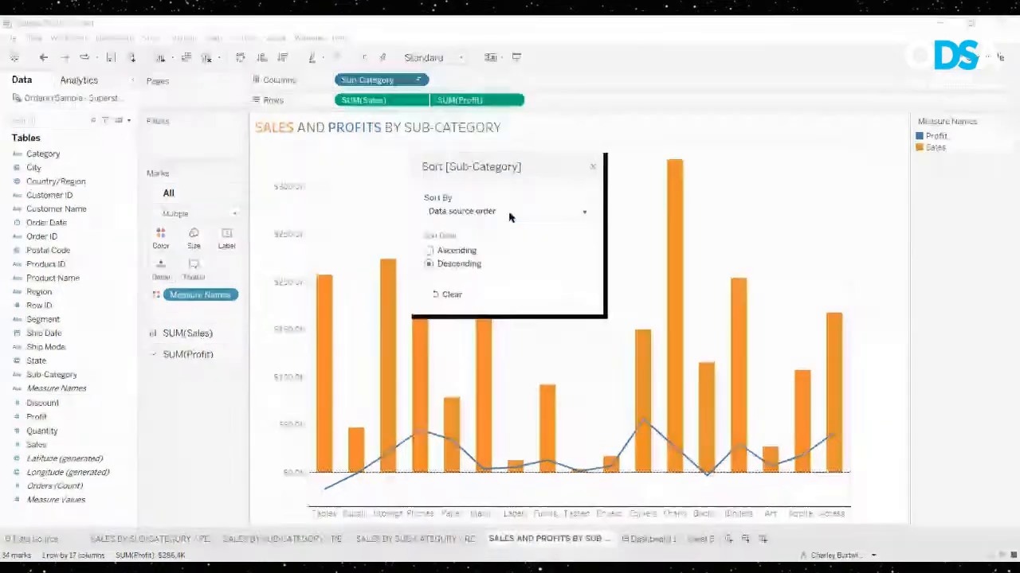
pyautogui.click(509, 211)
pyautogui.click(473, 239)
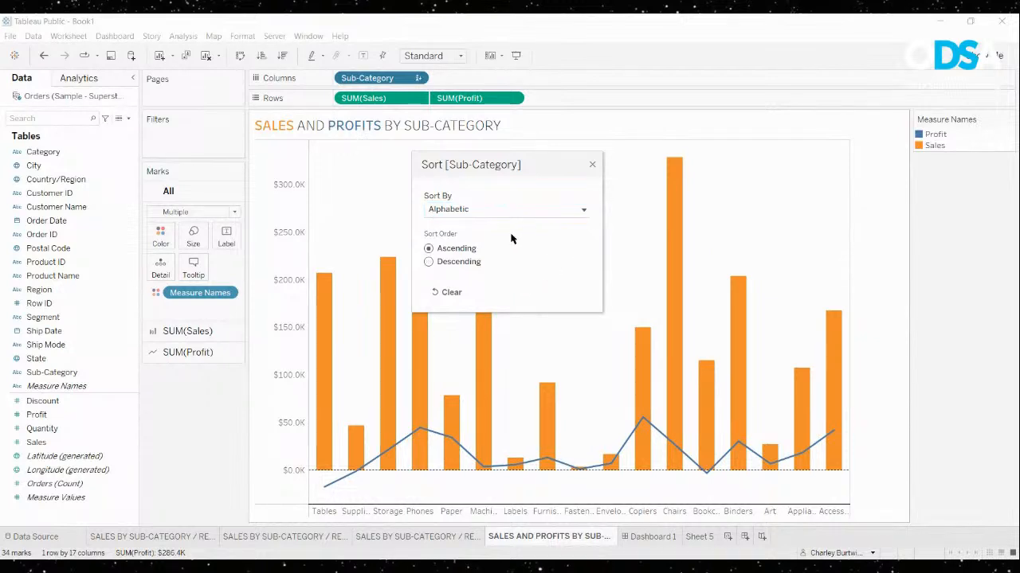
pyautogui.click(448, 249)
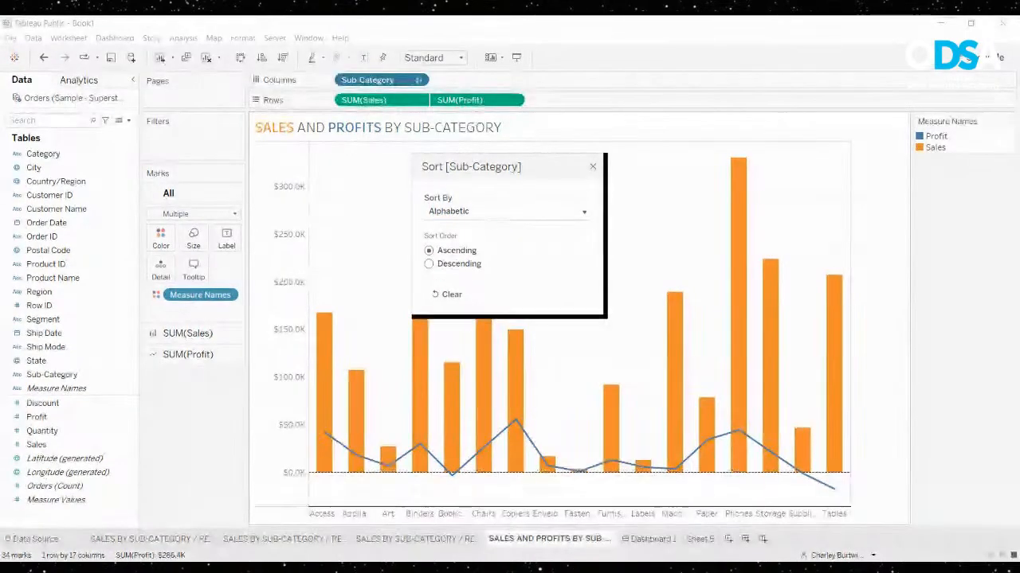
# Sort Sub-Category by the sum of the Profit field, trying both descending and ascending order
pyautogui.click(446, 250)
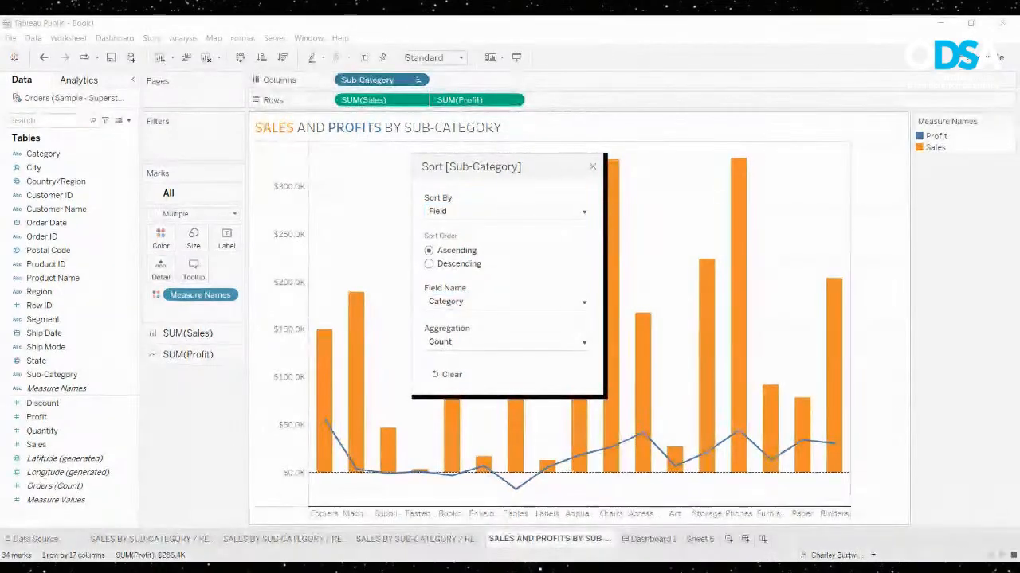
pyautogui.click(457, 448)
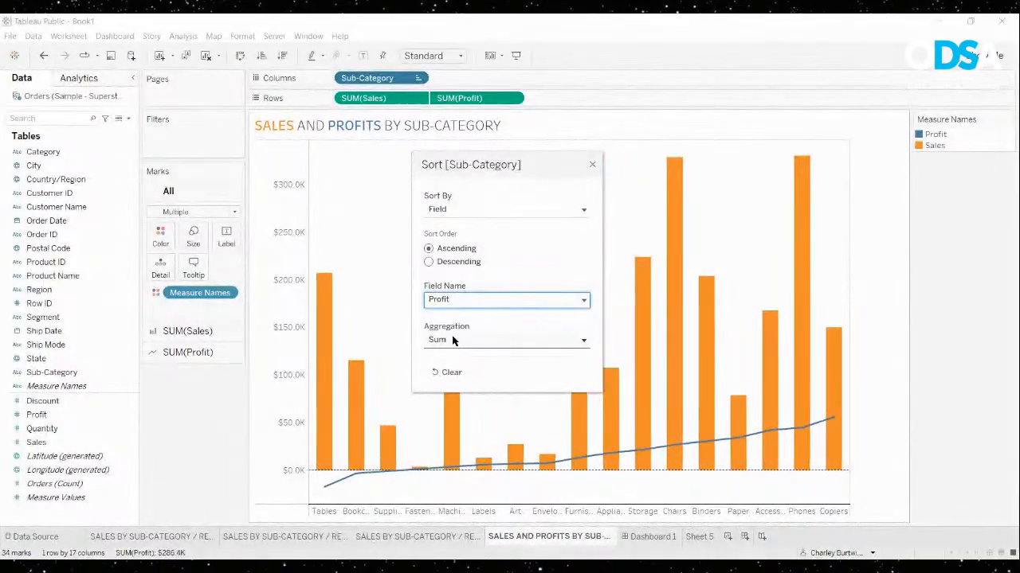
pyautogui.click(428, 262)
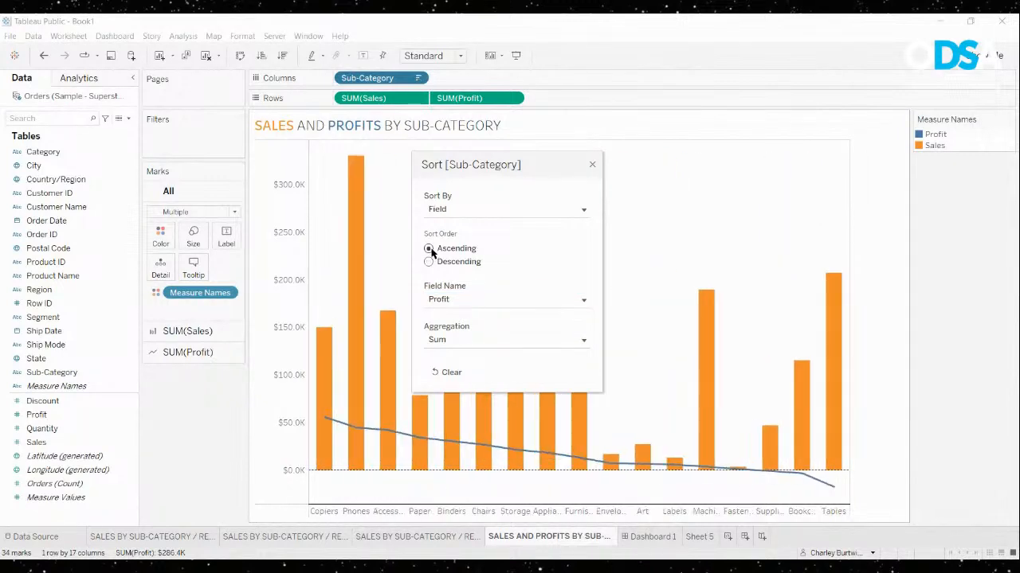
pyautogui.click(430, 260)
pyautogui.click(429, 249)
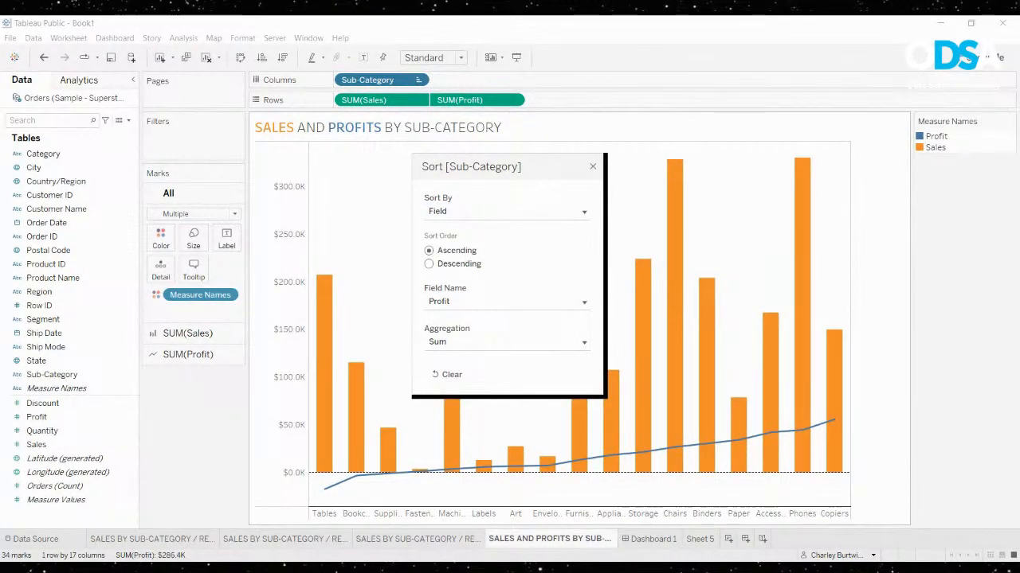
# Try the manual sort list for Sub-Category, switch back to sorting ascending by the Profit field, and close the sort settings
pyautogui.click(454, 259)
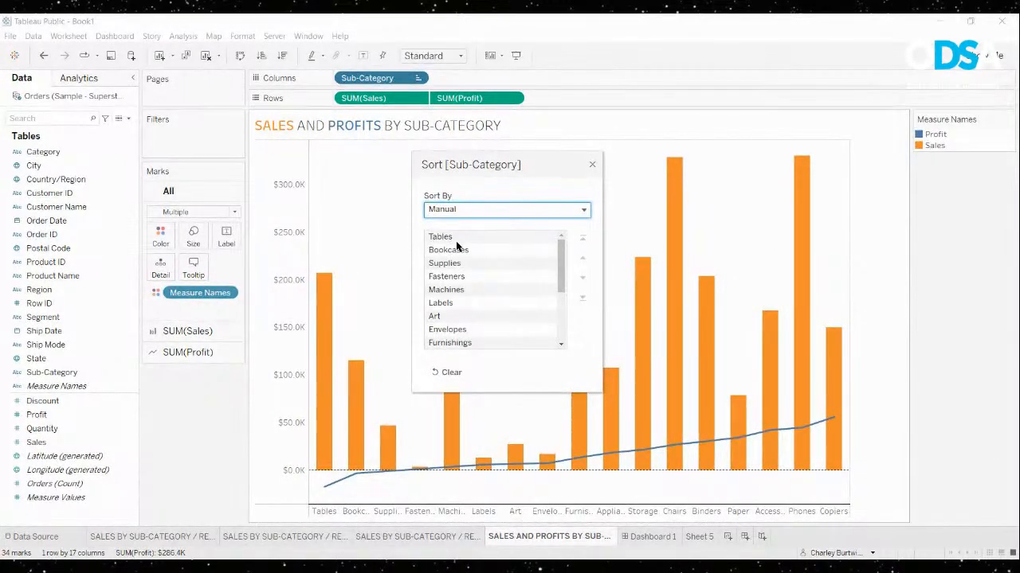
pyautogui.scroll(-3, 457, 242)
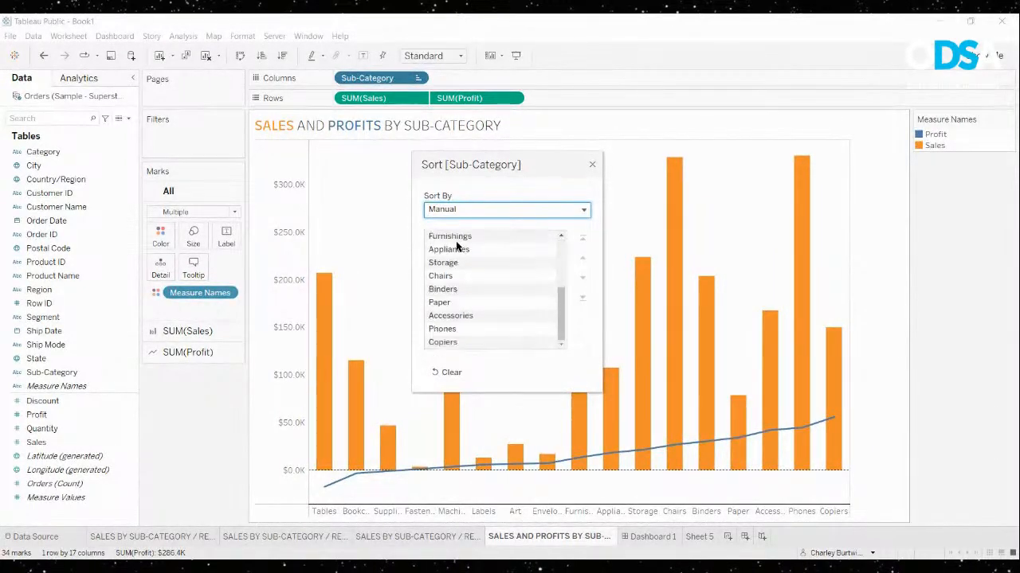
pyautogui.scroll(3, 456, 246)
pyautogui.scroll(-3, 456, 246)
pyautogui.scroll(3, 456, 246)
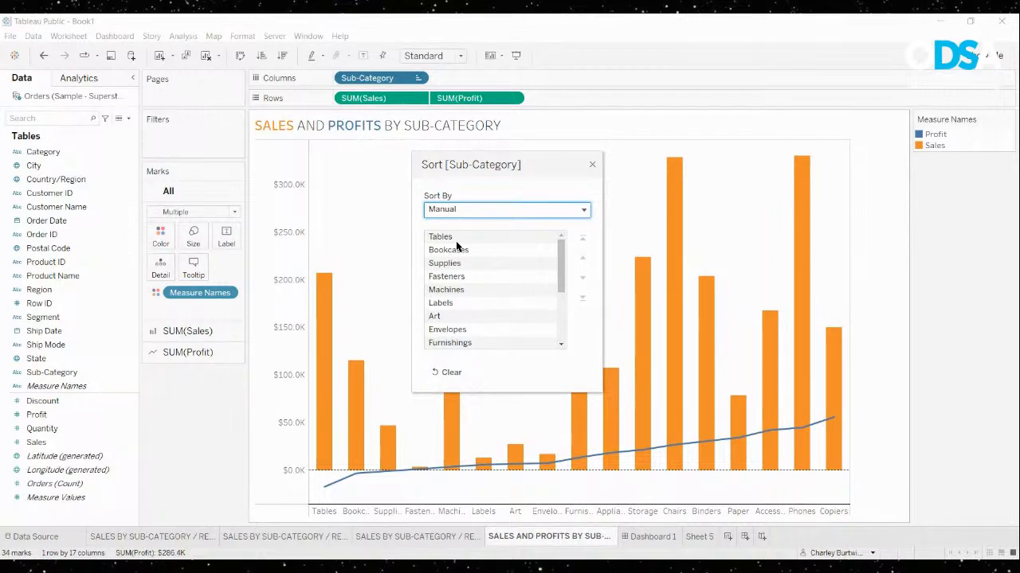
pyautogui.moveTo(456, 315); pyautogui.dragTo(468, 341)
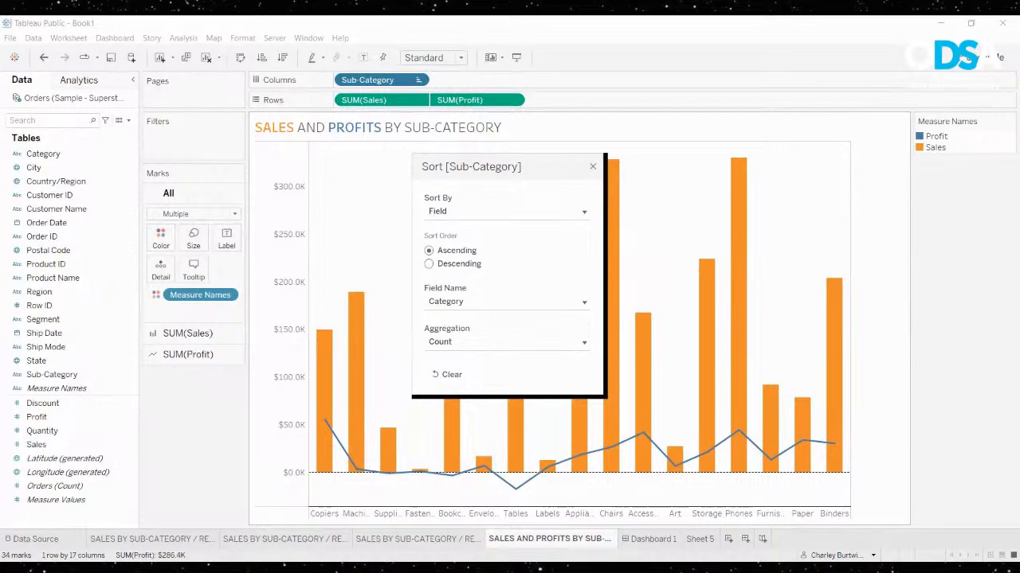
pyautogui.click(457, 436)
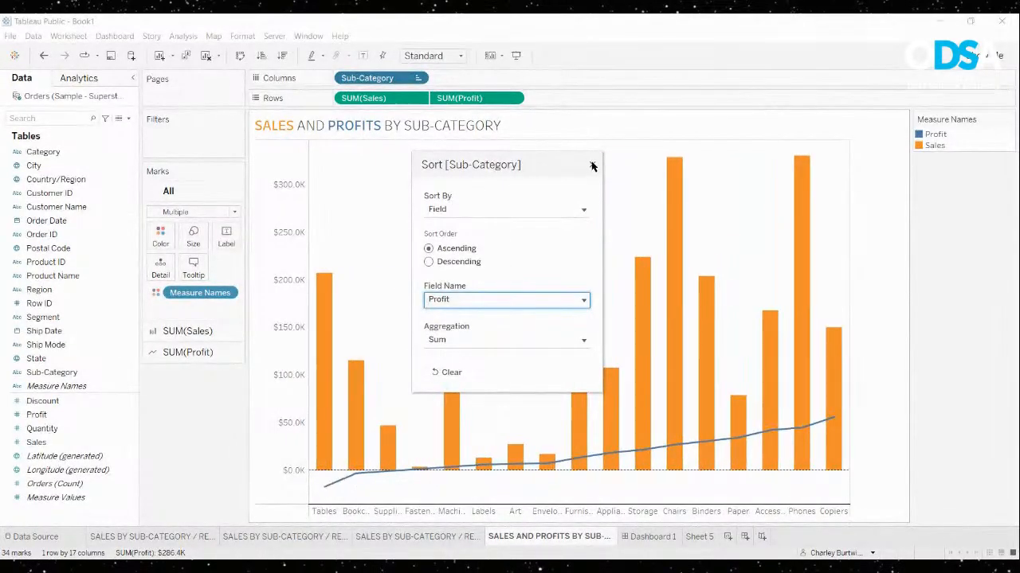
pyautogui.click(592, 166)
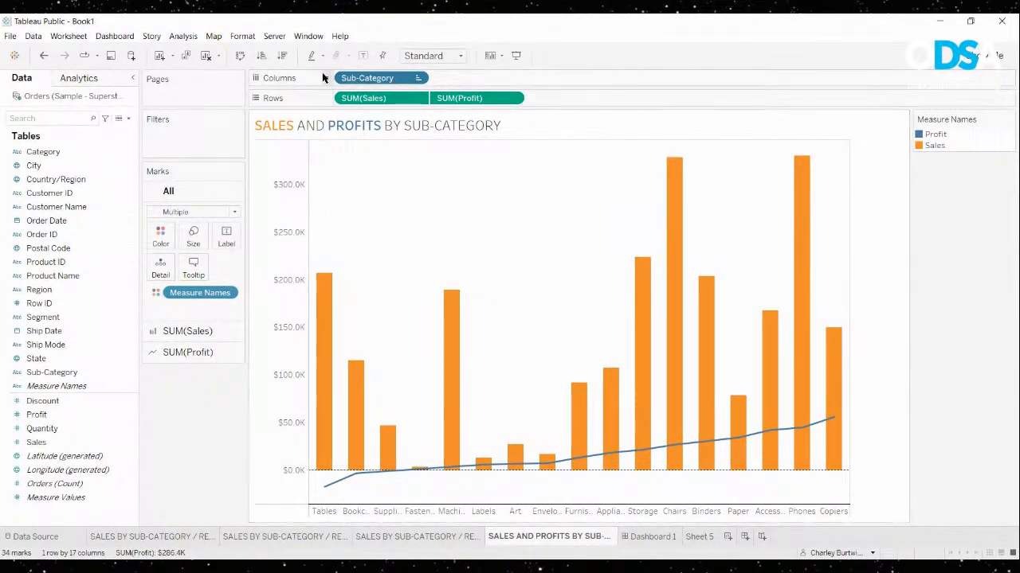
# Set the Sub-Category sort to alphabetic in ascending order and close the sort settings
pyautogui.click(418, 80)
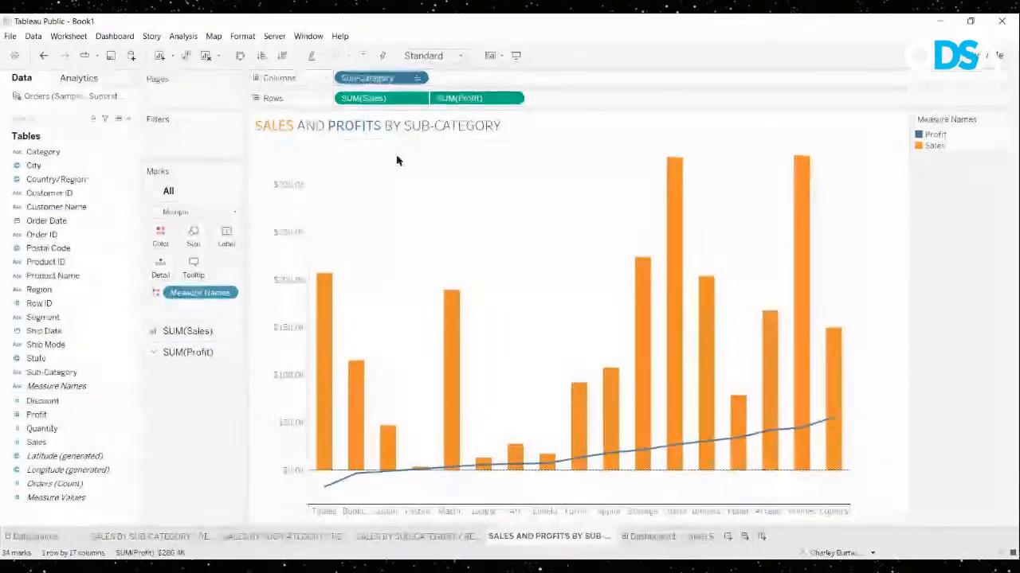
pyautogui.click(396, 157)
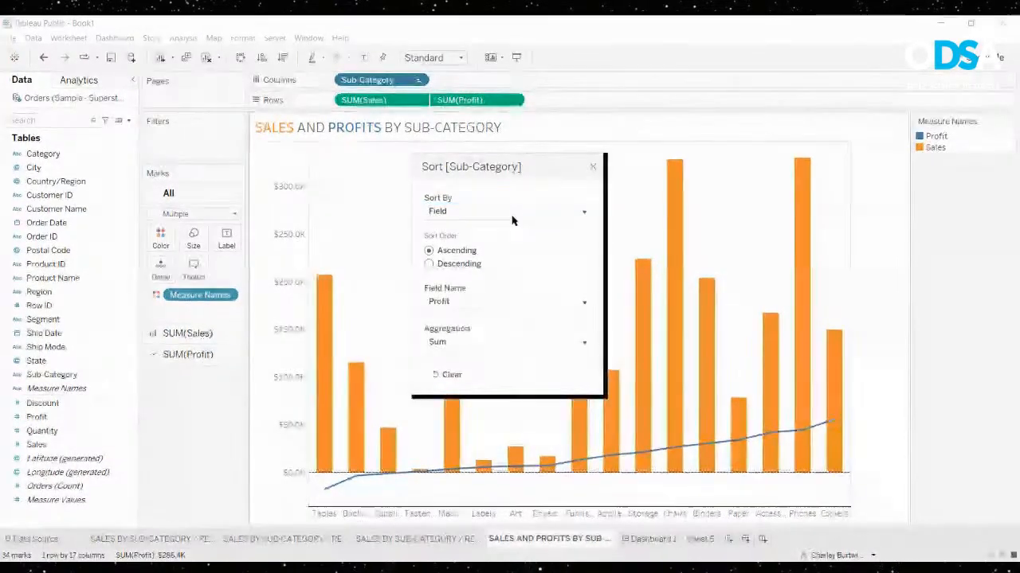
pyautogui.click(506, 208)
pyautogui.click(496, 234)
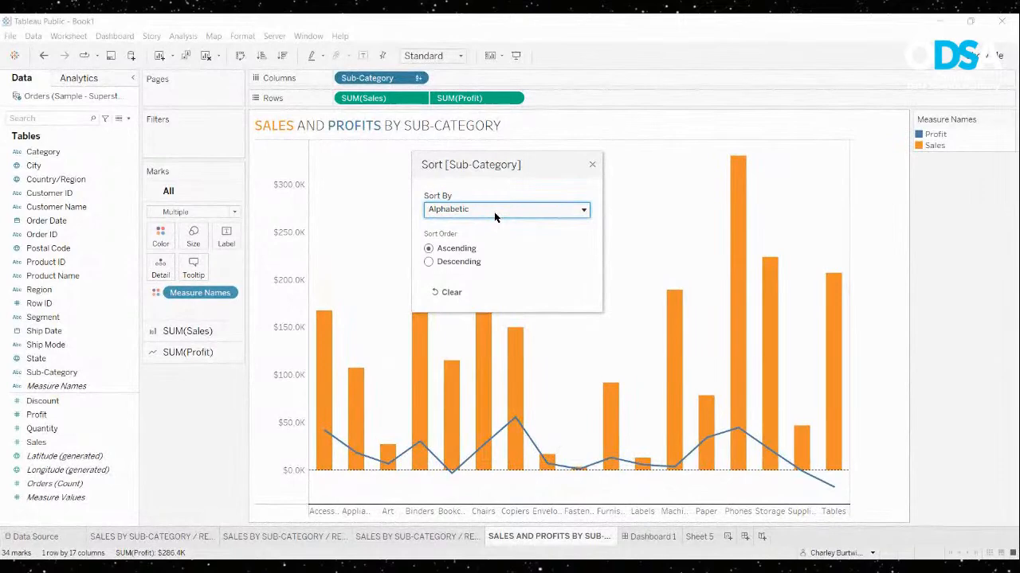
pyautogui.click(591, 165)
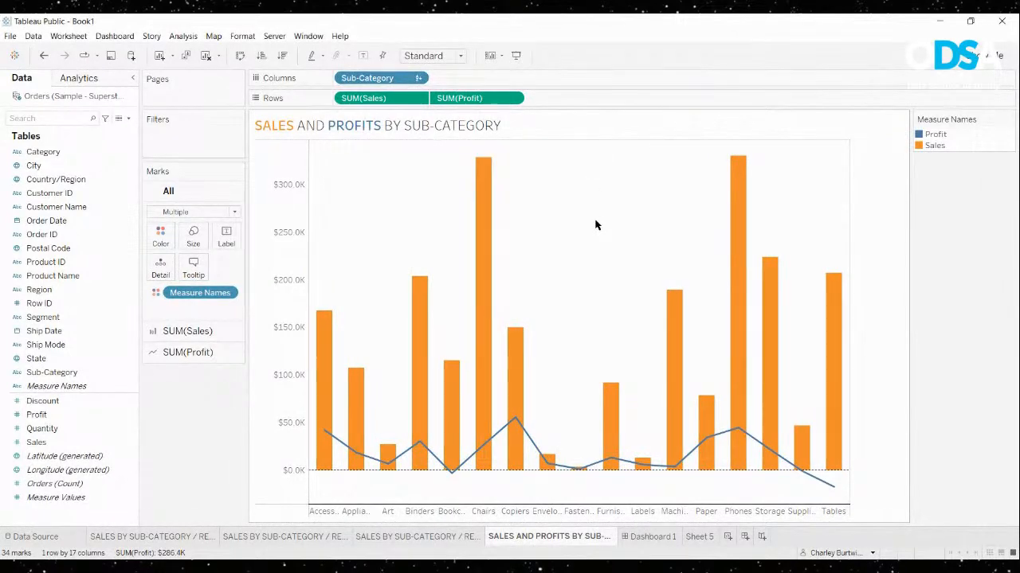
# Rename the current sheet by adding (DUAL AXIS) to the end of SALES AND PROFITS BY SUB-CATEGORY
pyautogui.doubleClick(556, 538)
pyautogui.press('Right')
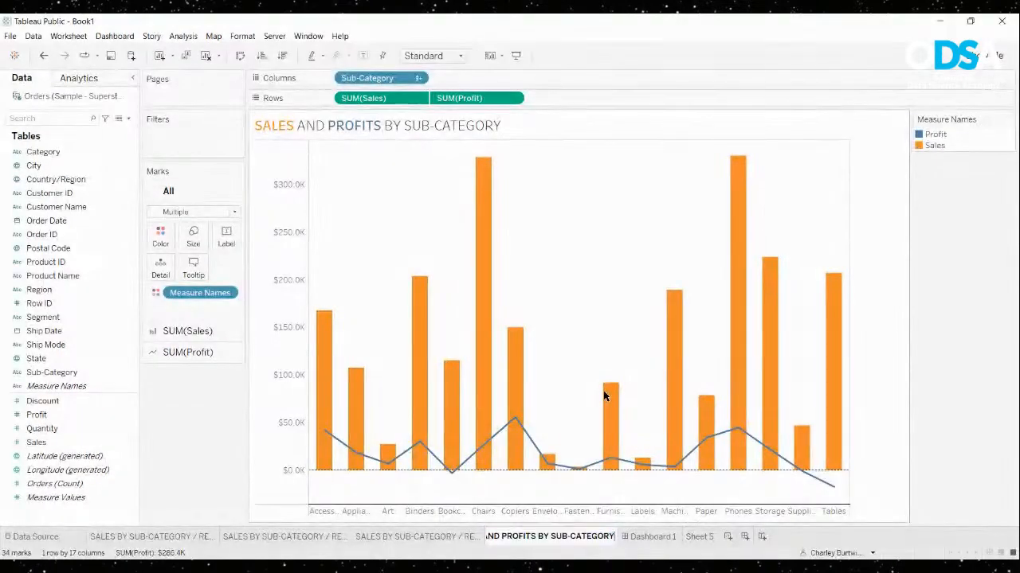
pyautogui.write('(')
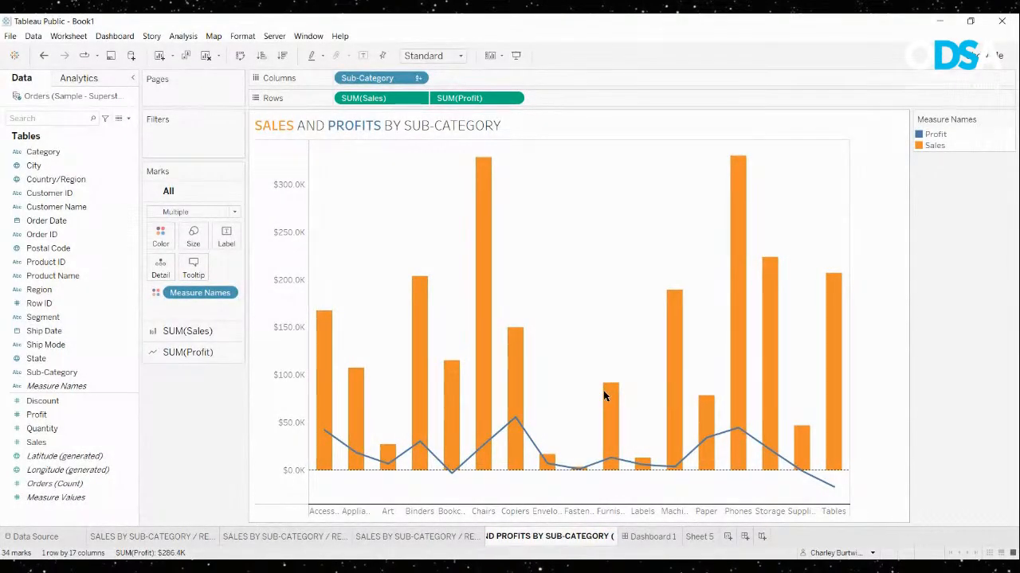
pyautogui.write('DUAL AXIS')
pyautogui.press('Return')
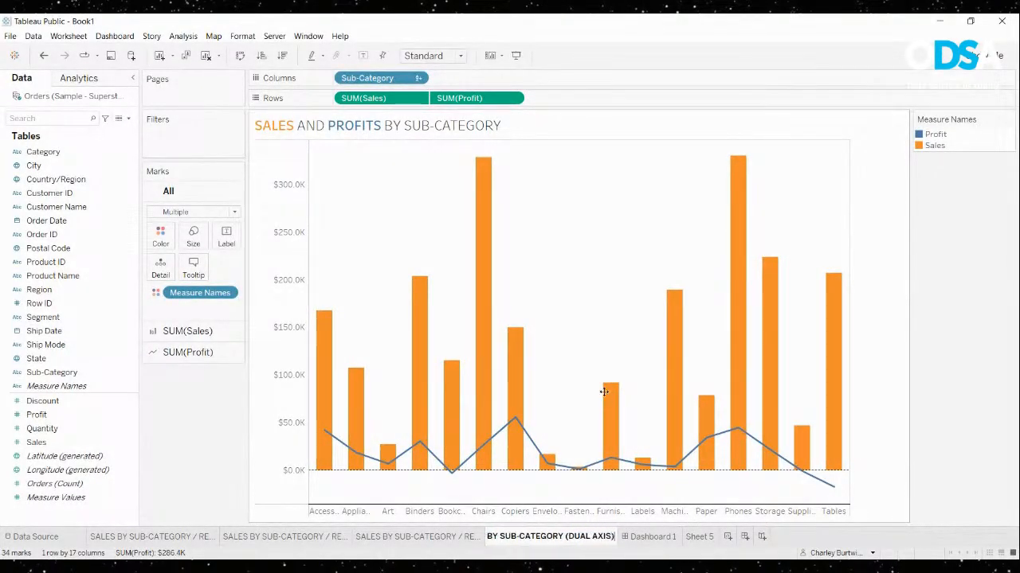
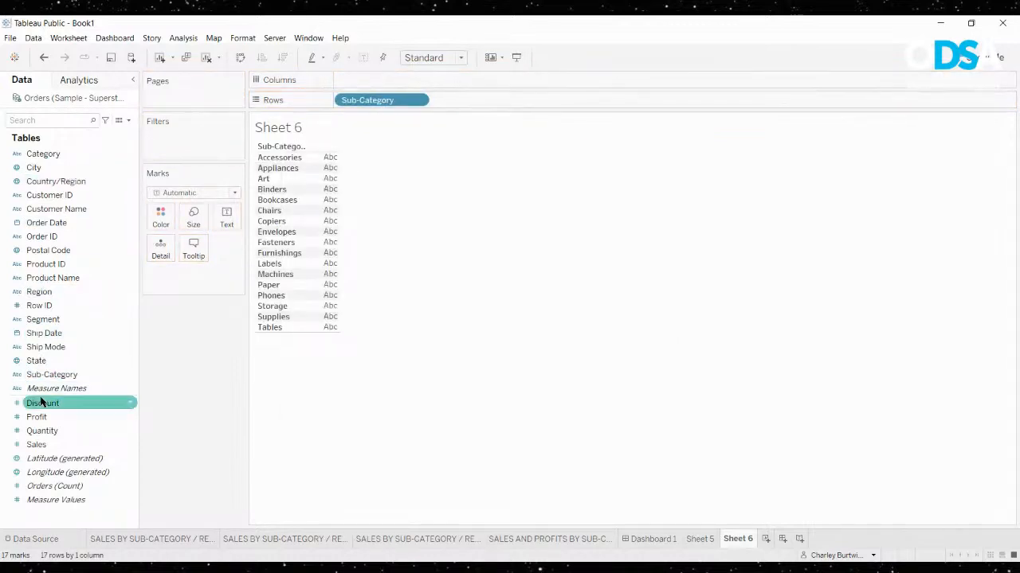
# Add Profit to the columns beside Sub-Category and convert the view to a tree map using the Show Me suggestions
pyautogui.moveTo(41, 416); pyautogui.dragTo(369, 79)
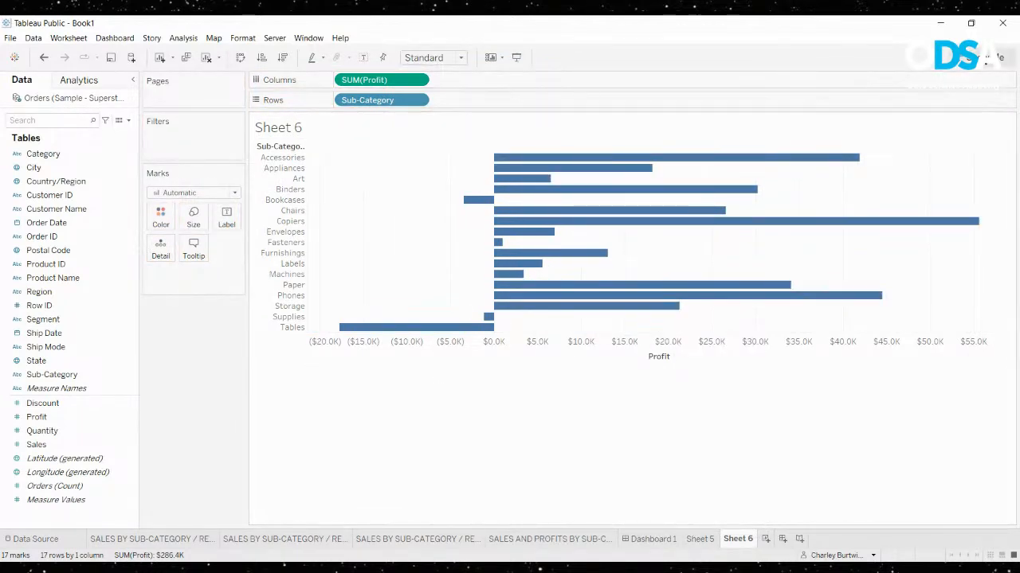
pyautogui.click(980, 55)
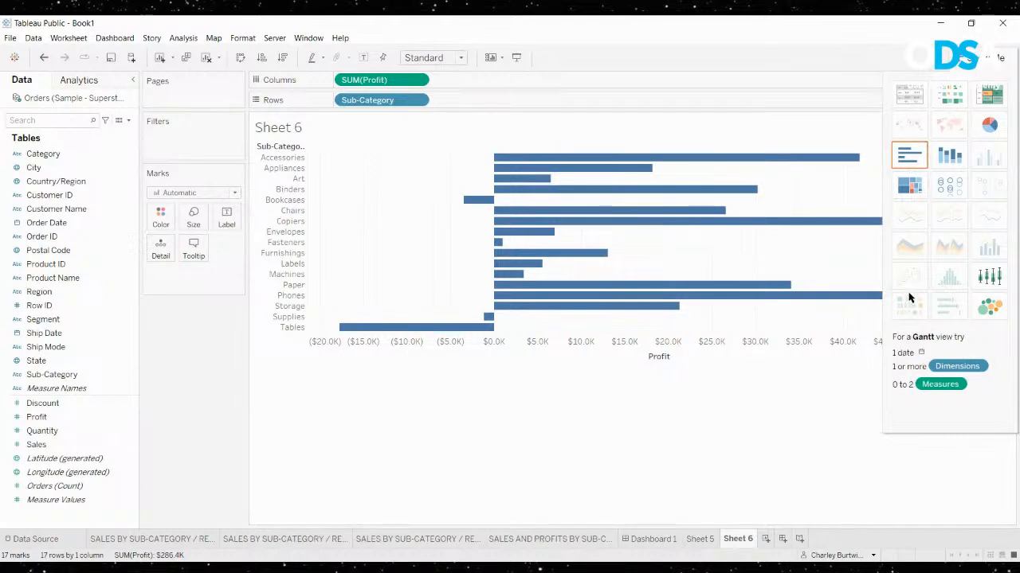
pyautogui.click(910, 186)
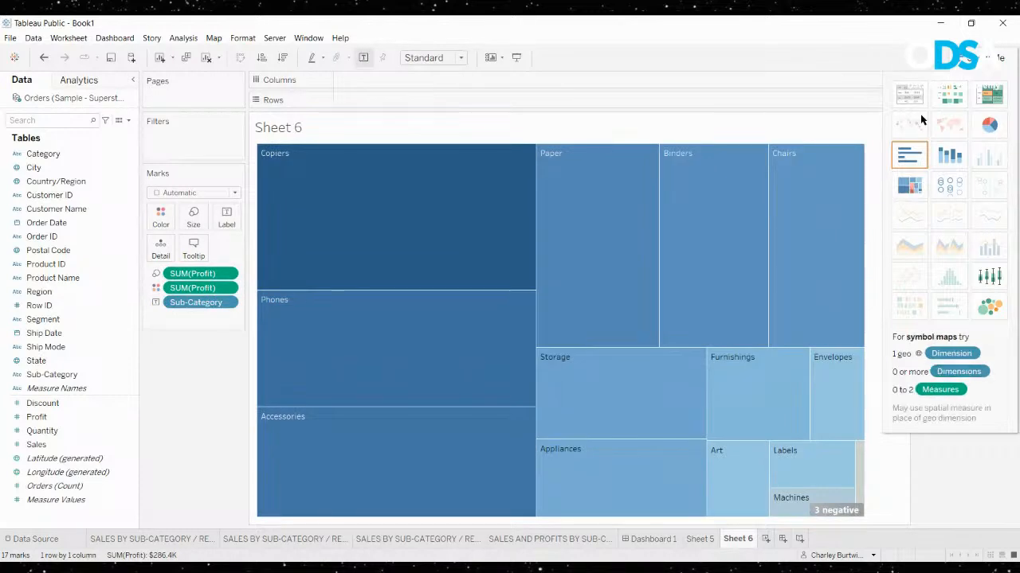
pyautogui.click(965, 59)
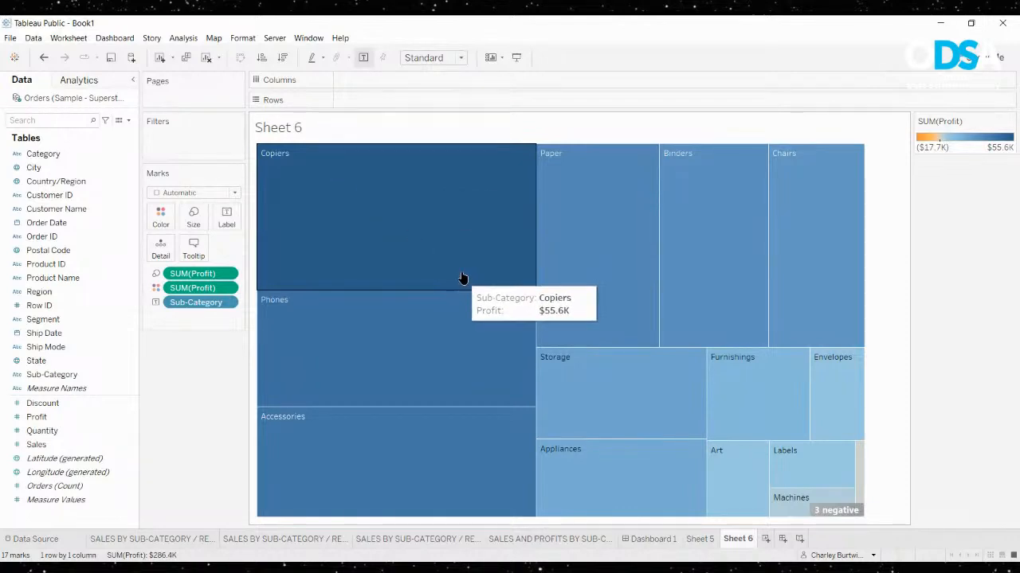
# Try filtering the negative Profit values out of the tree map, and undo the filter
pyautogui.click(836, 512)
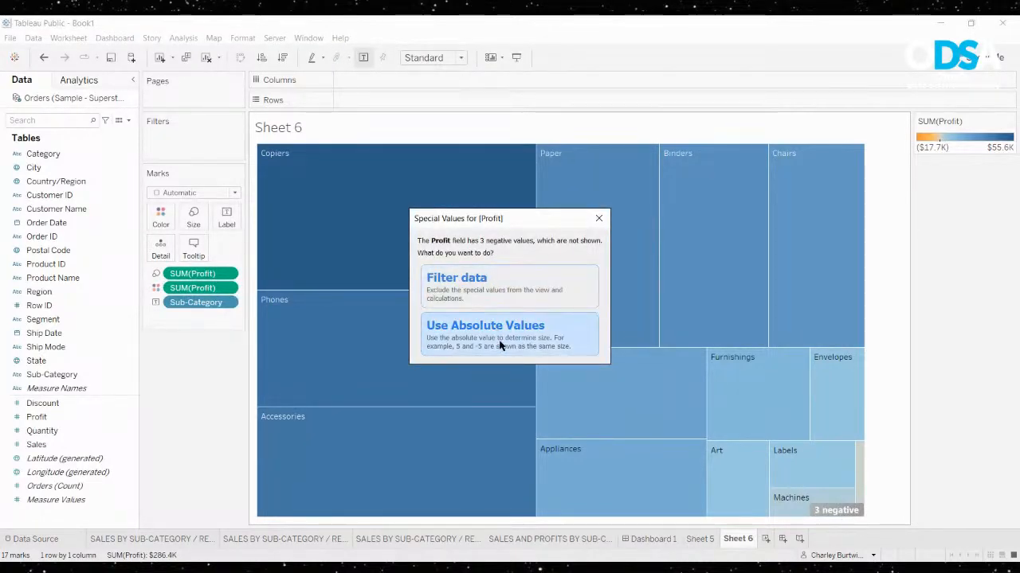
pyautogui.click(491, 279)
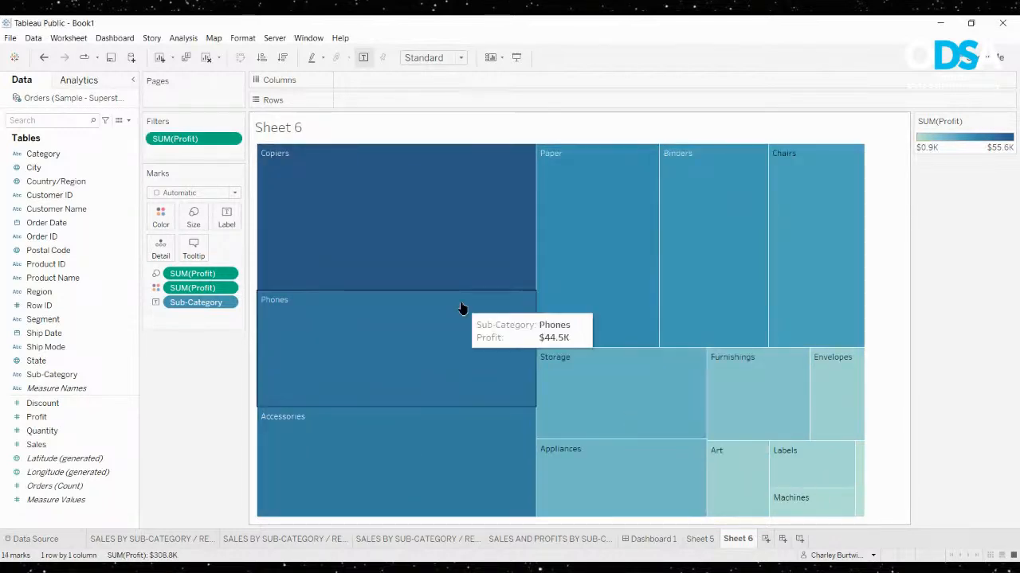
pyautogui.click(44, 58)
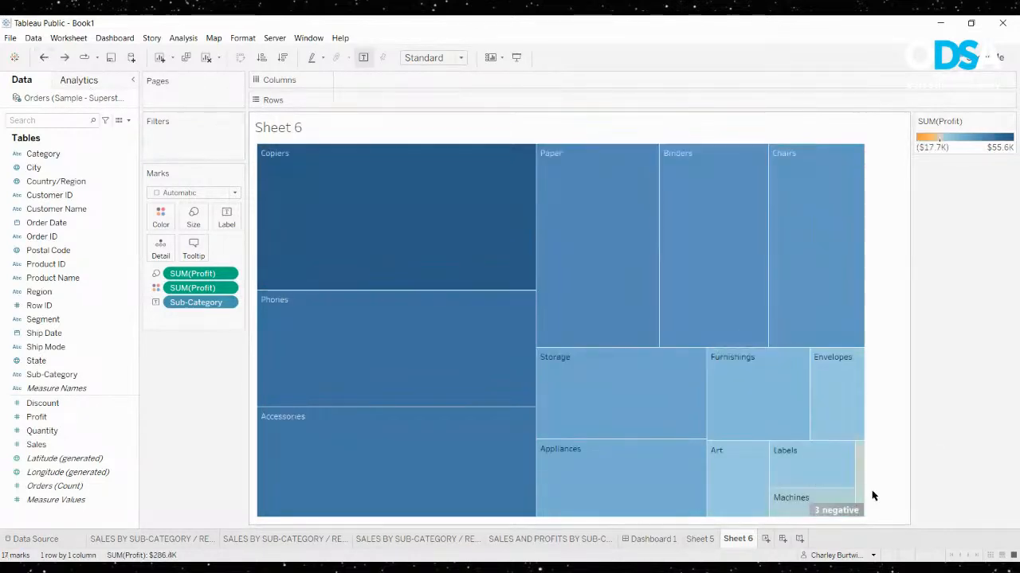
# Size the tree map's negative Profit tiles by their absolute values and add Profit to the tile labels
pyautogui.click(850, 511)
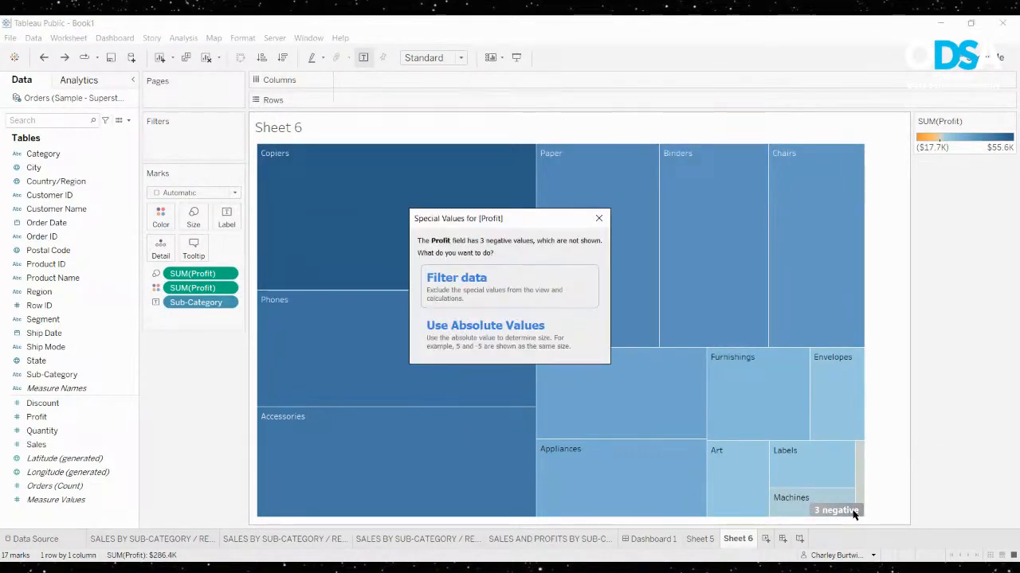
pyautogui.click(483, 347)
pyautogui.moveTo(691, 352)
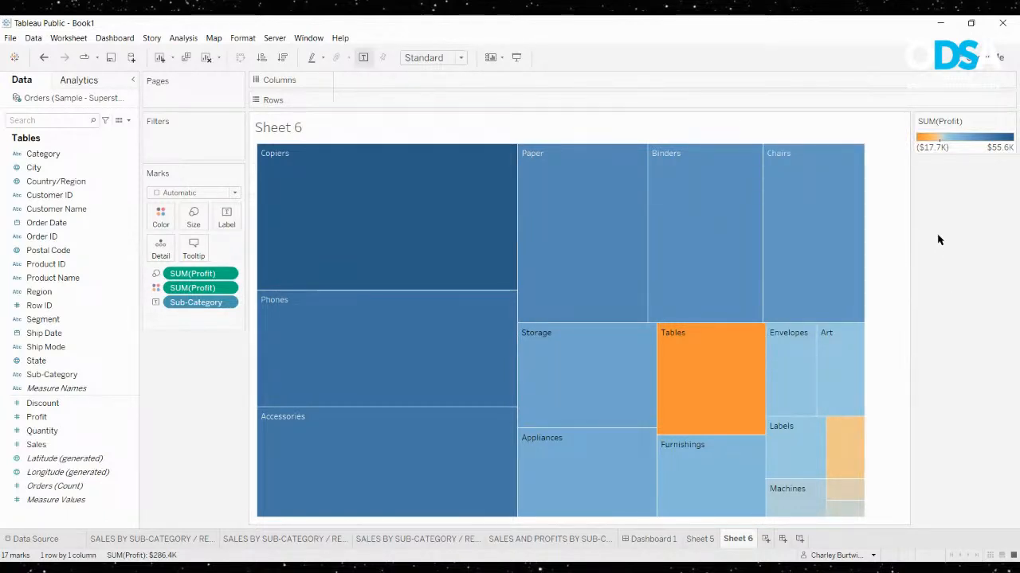
pyautogui.moveTo(747, 360)
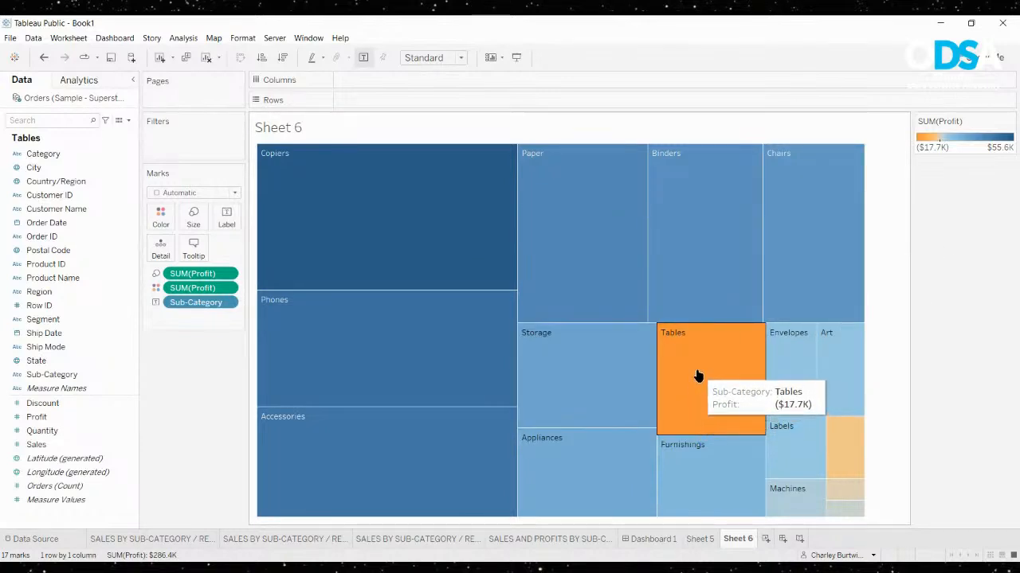
pyautogui.moveTo(603, 306)
pyautogui.moveTo(314, 162)
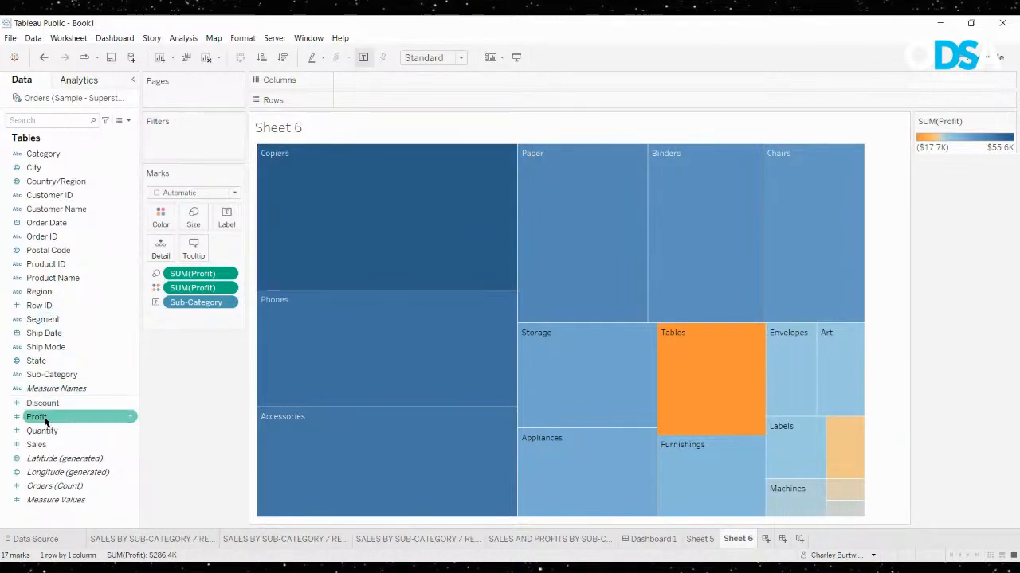
pyautogui.moveTo(44, 420); pyautogui.dragTo(227, 216)
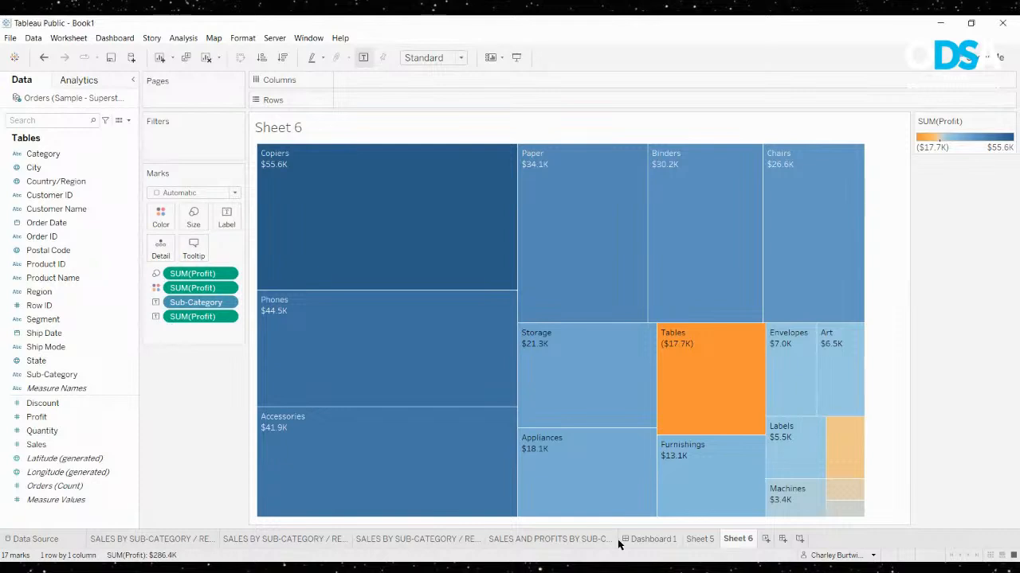
# Rename Sheet 6 as PROFITS BY SUB-CATEGORY (TREE MAP)
pyautogui.doubleClick(737, 538)
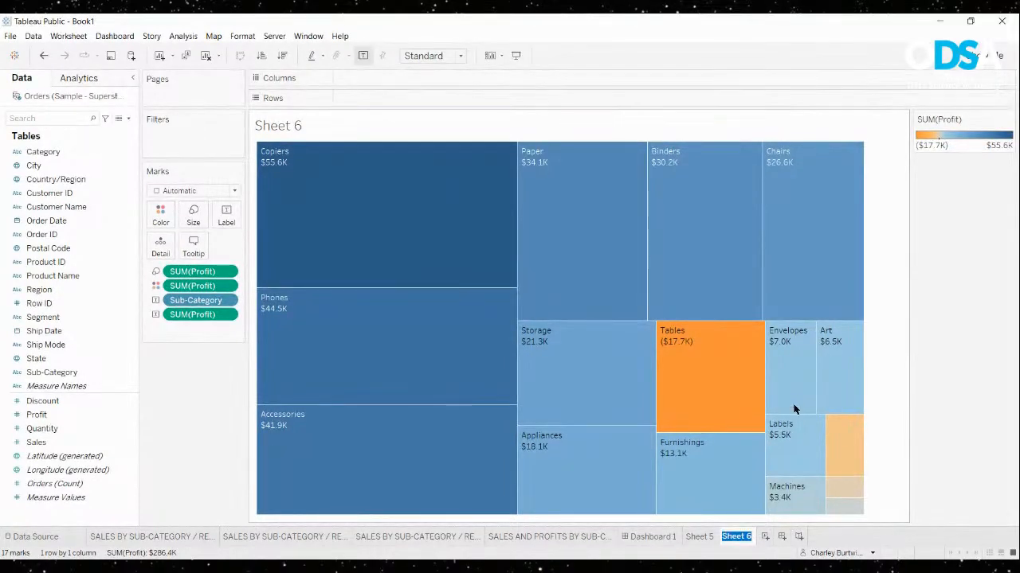
pyautogui.write('PROFITS BY ')
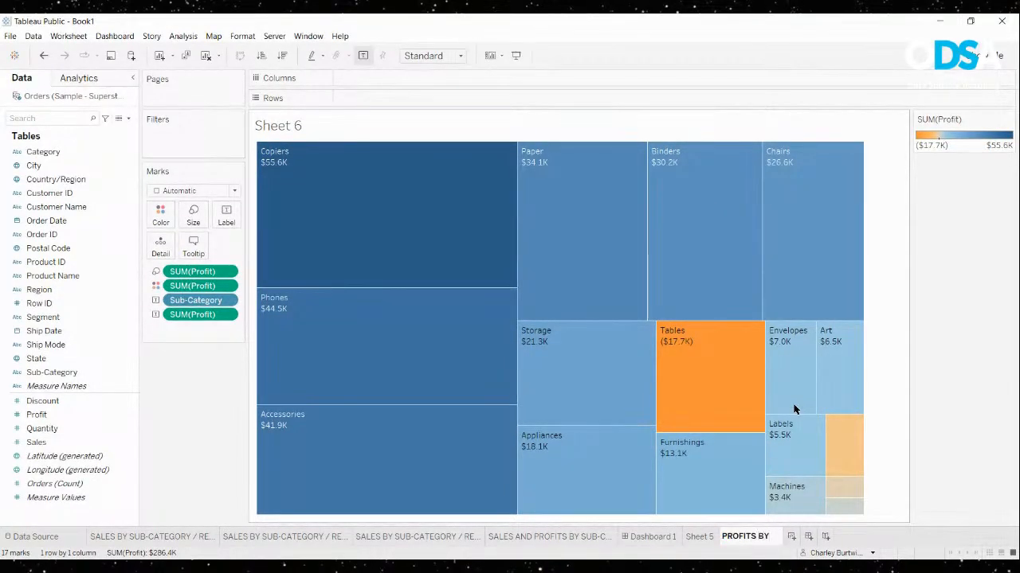
pyautogui.write('SUB-CATE')
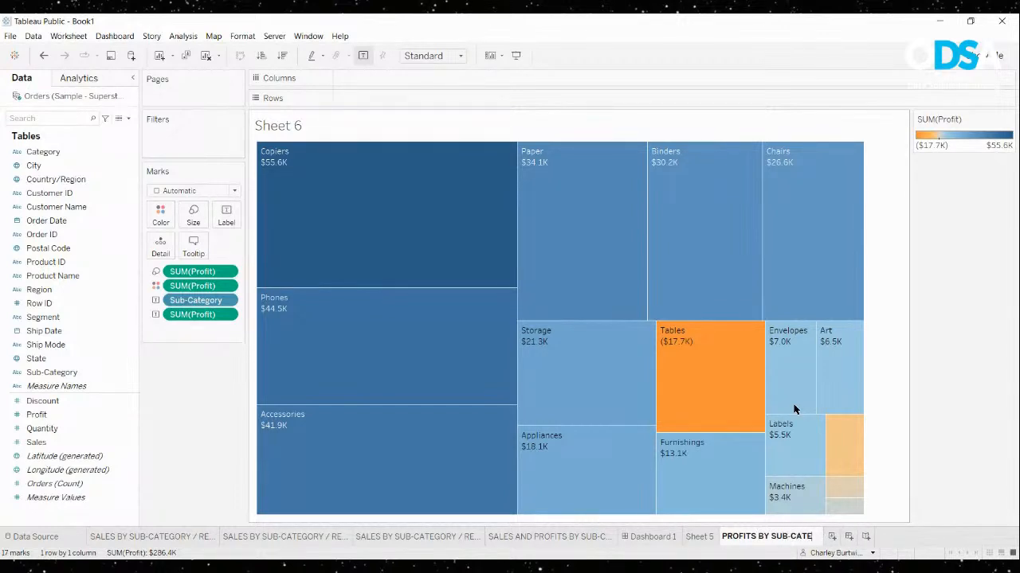
pyautogui.write('GORY ')
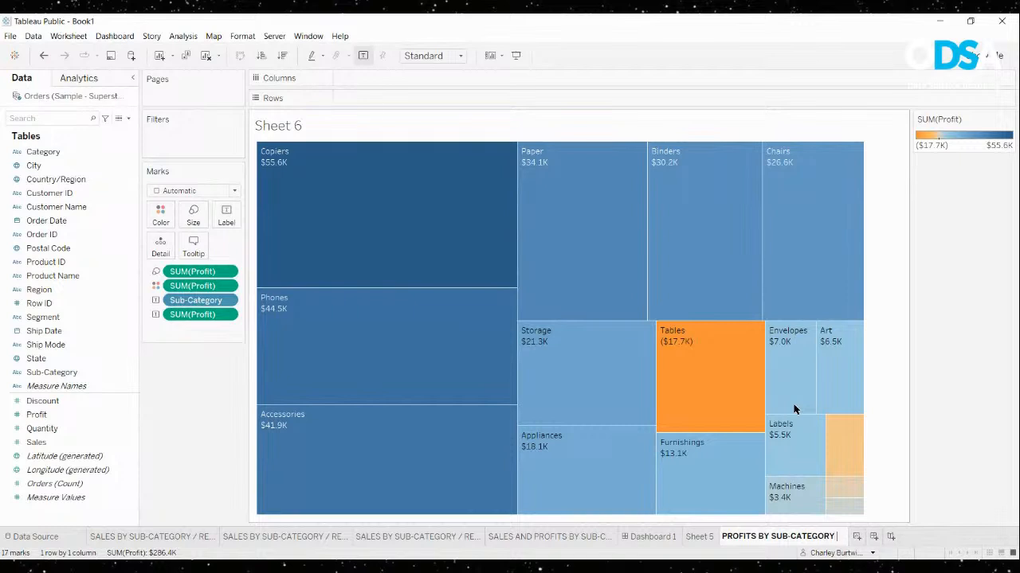
pyautogui.write('(TREE MAP)')
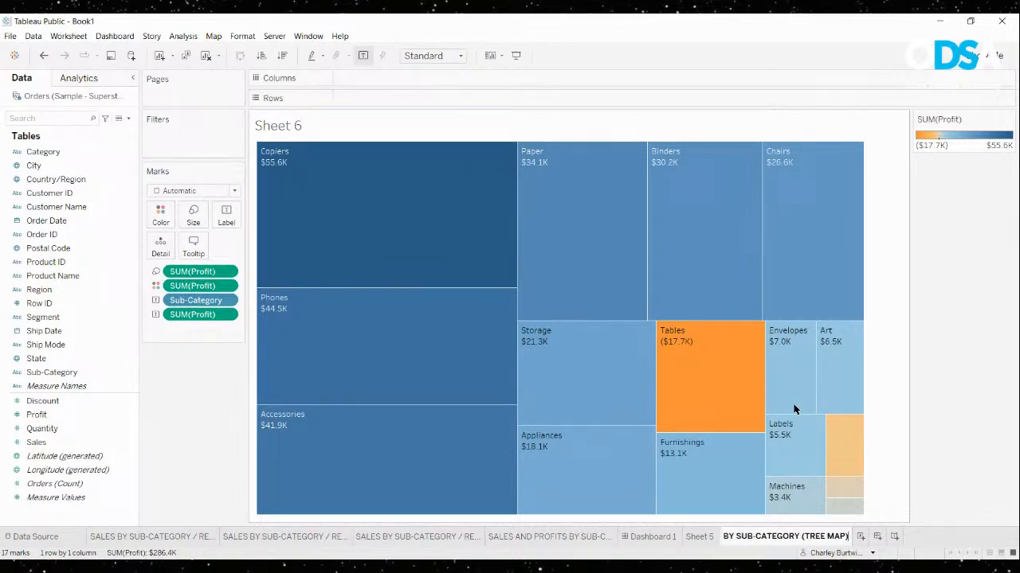
pyautogui.press('Return')
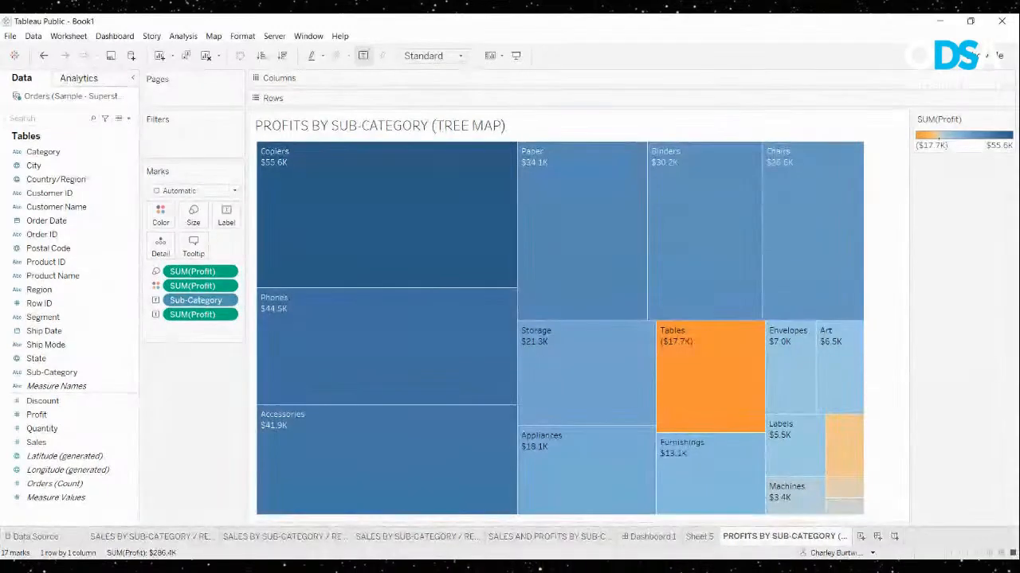
# Edit the mark label text to put Sub-Category and SUM(Profit) on one line separated by a colon
pyautogui.click(229, 215)
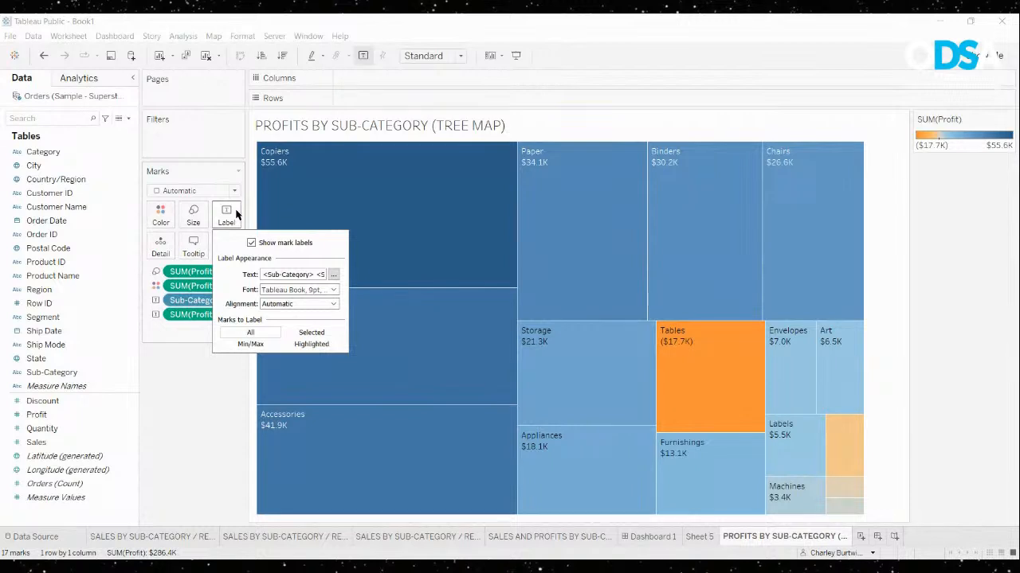
pyautogui.click(333, 274)
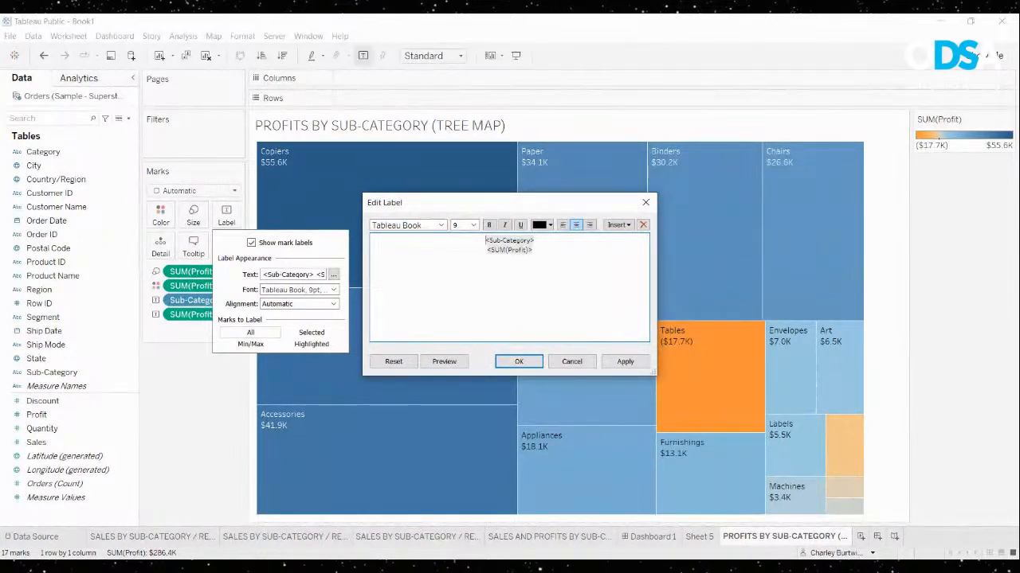
pyautogui.press('BackSpace')
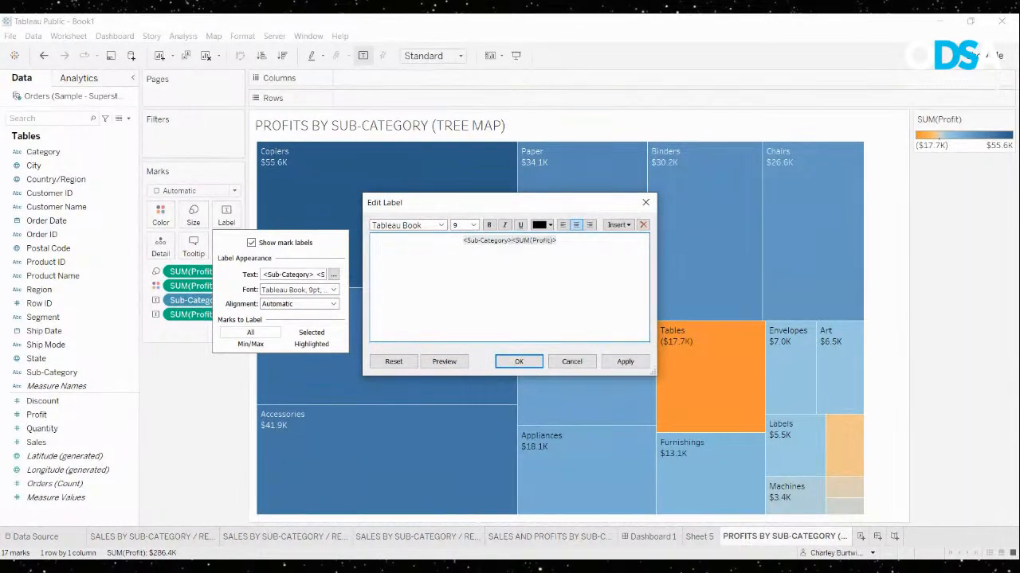
pyautogui.press('BackSpace')
pyautogui.write(':')
pyautogui.click(519, 362)
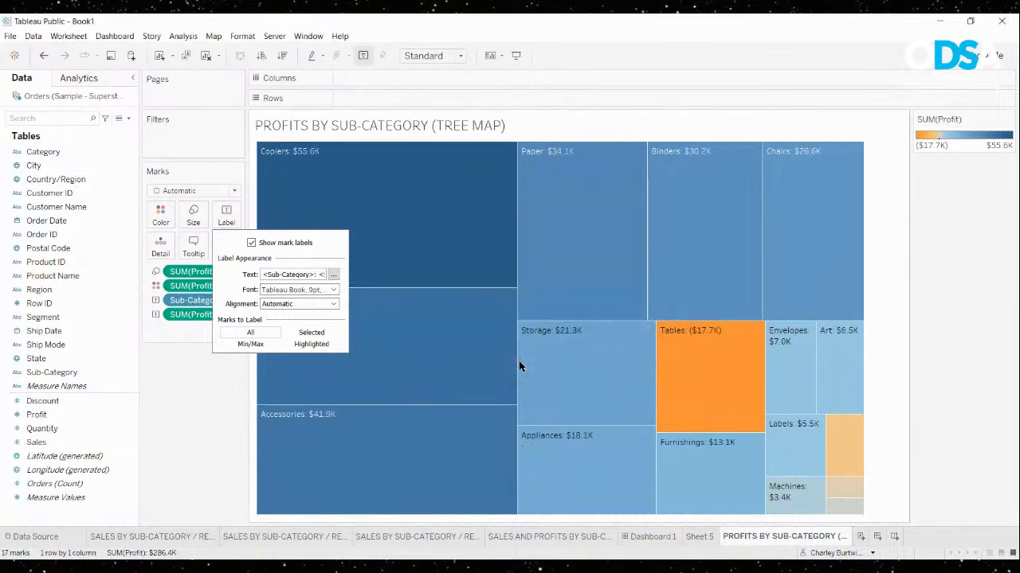
pyautogui.click(199, 434)
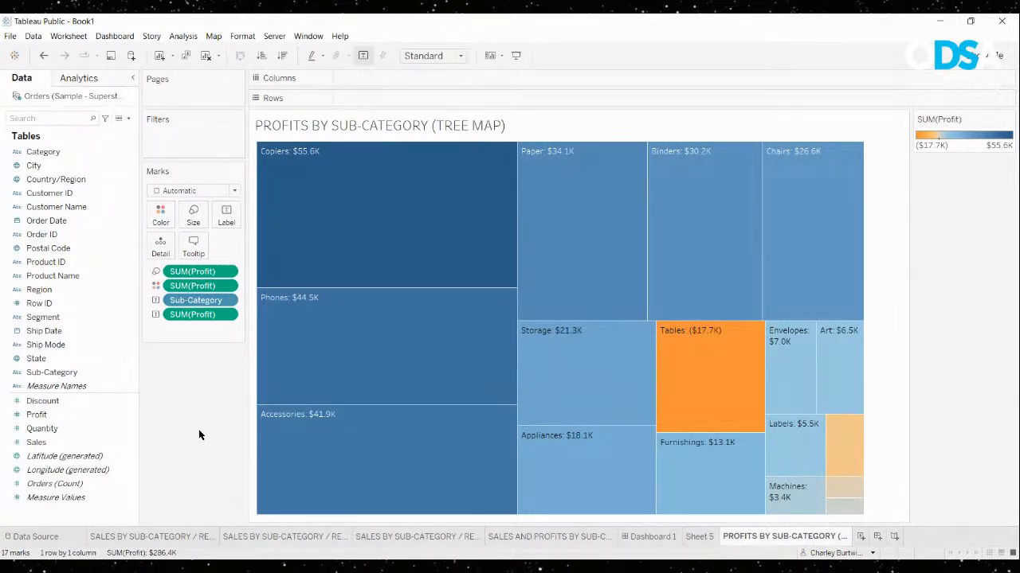
# Check the Show Me chart suggestions on the highlight table sheet, and return to the tree map sheet
pyautogui.click(301, 539)
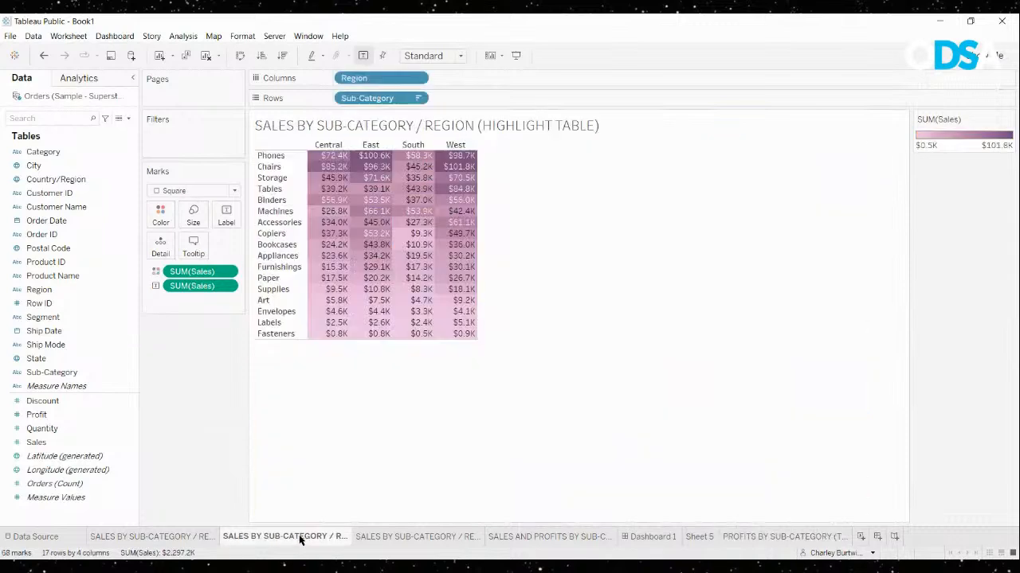
pyautogui.click(994, 54)
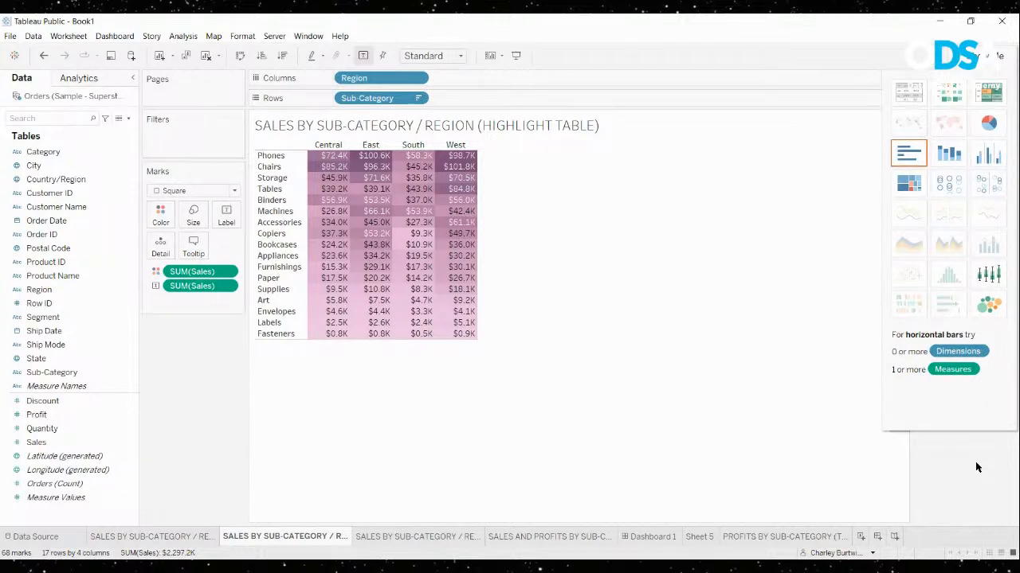
pyautogui.click(828, 536)
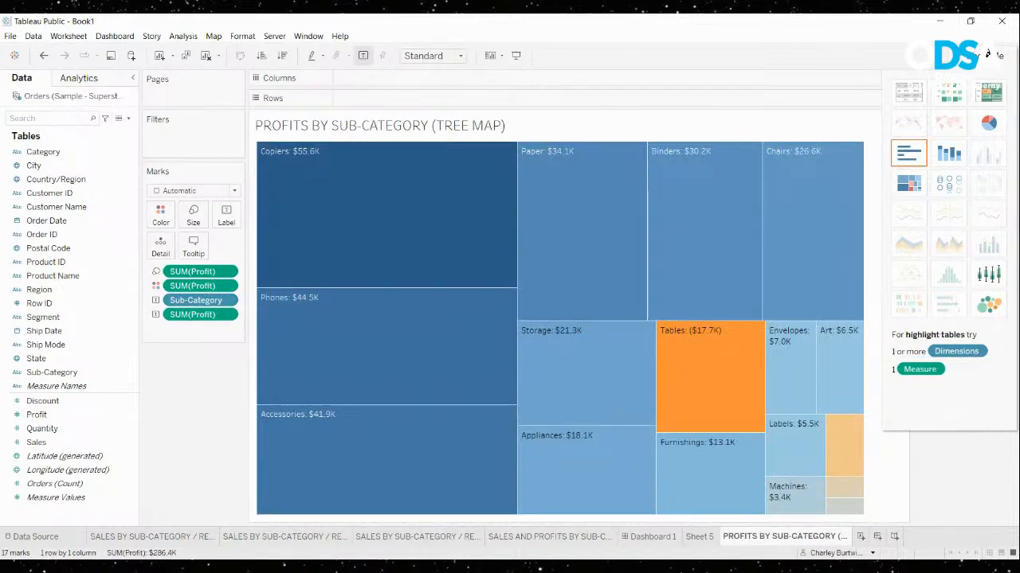
pyautogui.click(986, 54)
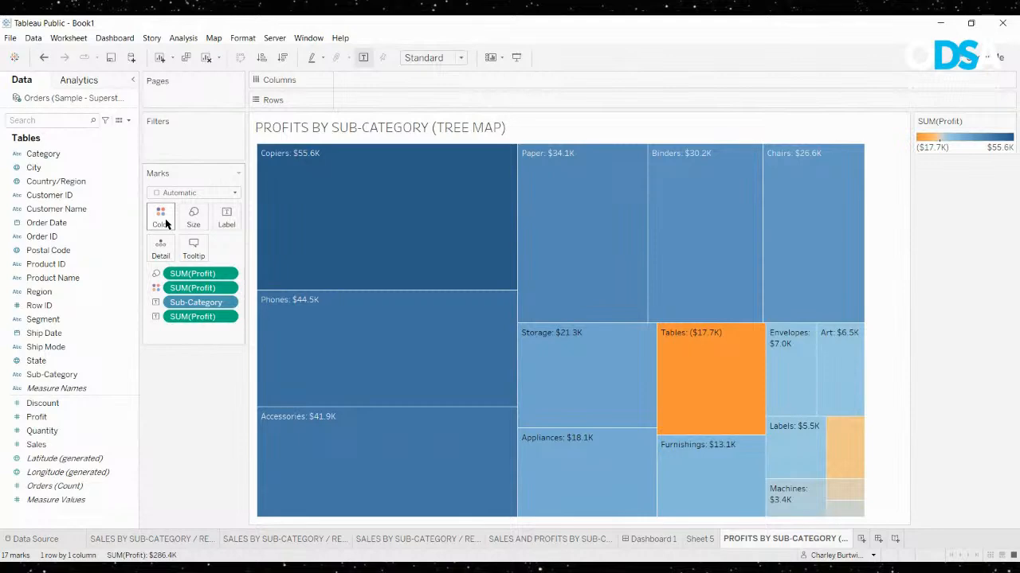
# Try the Temperature Diverging palette in reversed order for the tree map's Profit colors
pyautogui.click(165, 219)
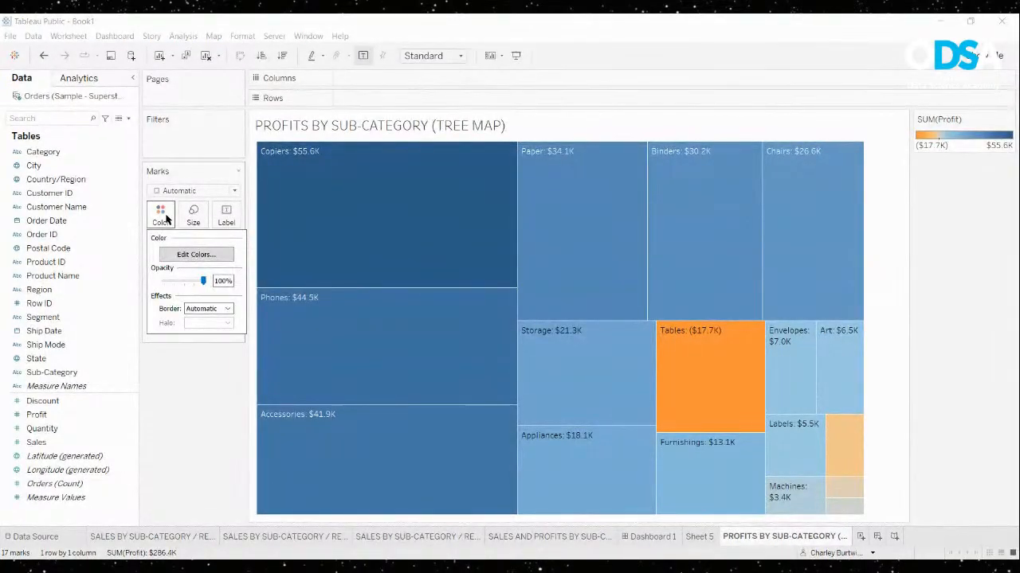
pyautogui.click(195, 254)
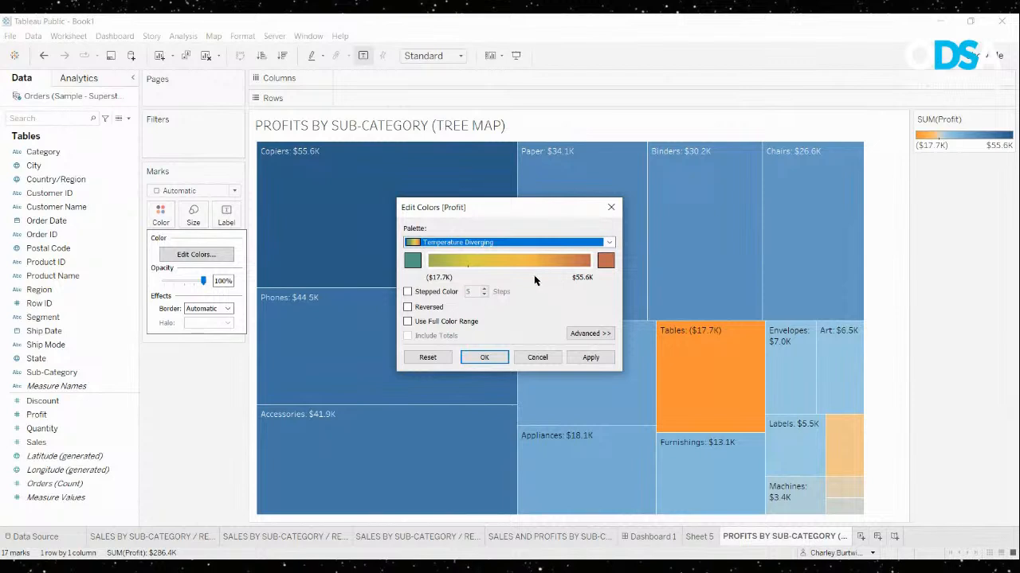
pyautogui.click(408, 308)
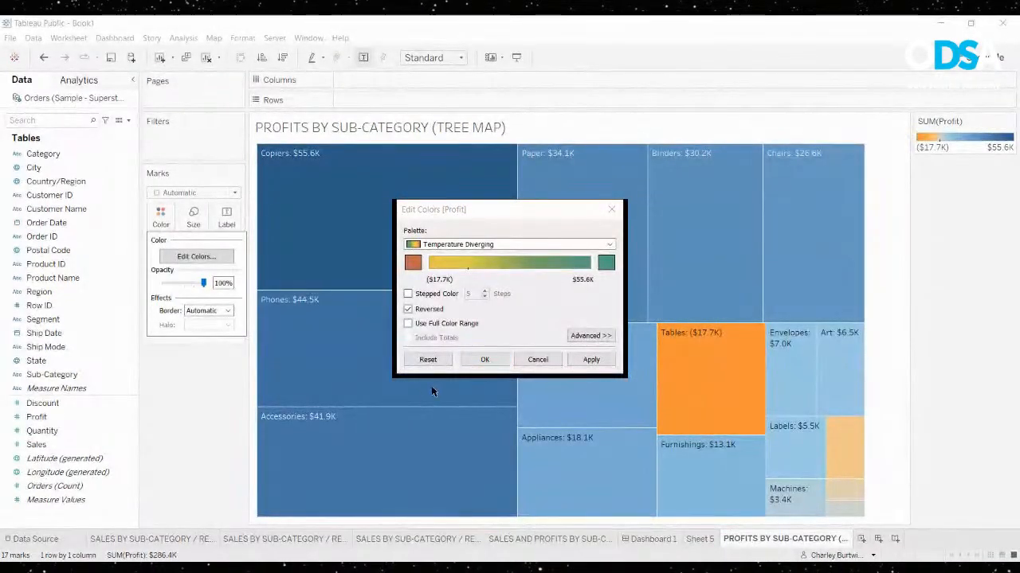
pyautogui.click(481, 359)
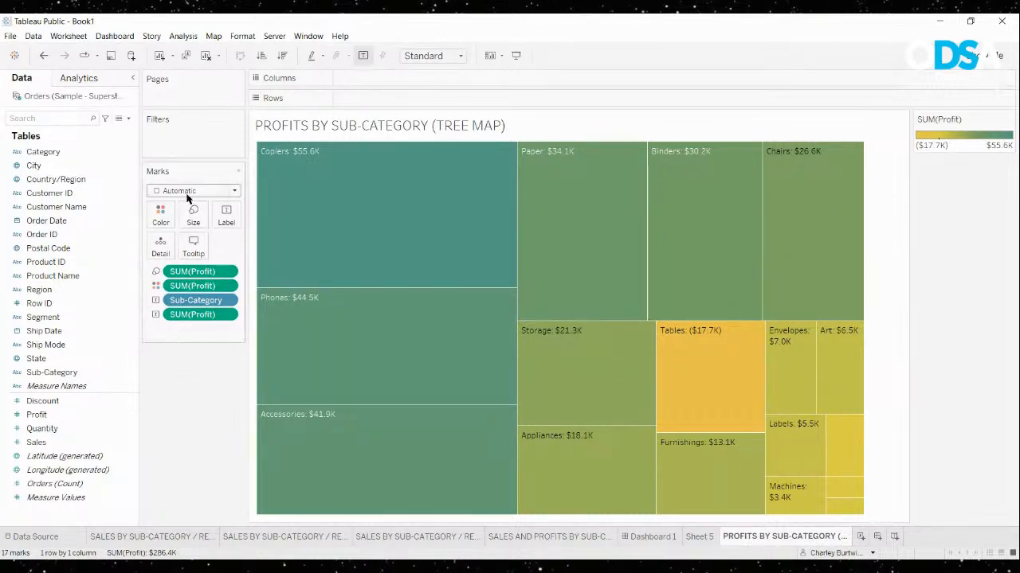
# Switch the Profit colors back to the Orange-Blue Diverging palette and turn off the reversed order
pyautogui.click(160, 215)
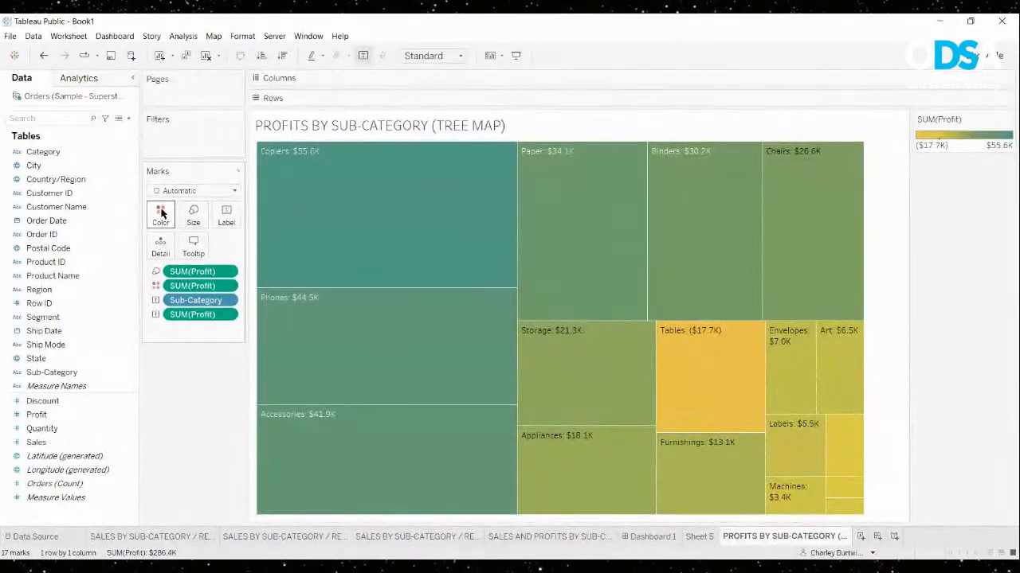
pyautogui.click(196, 255)
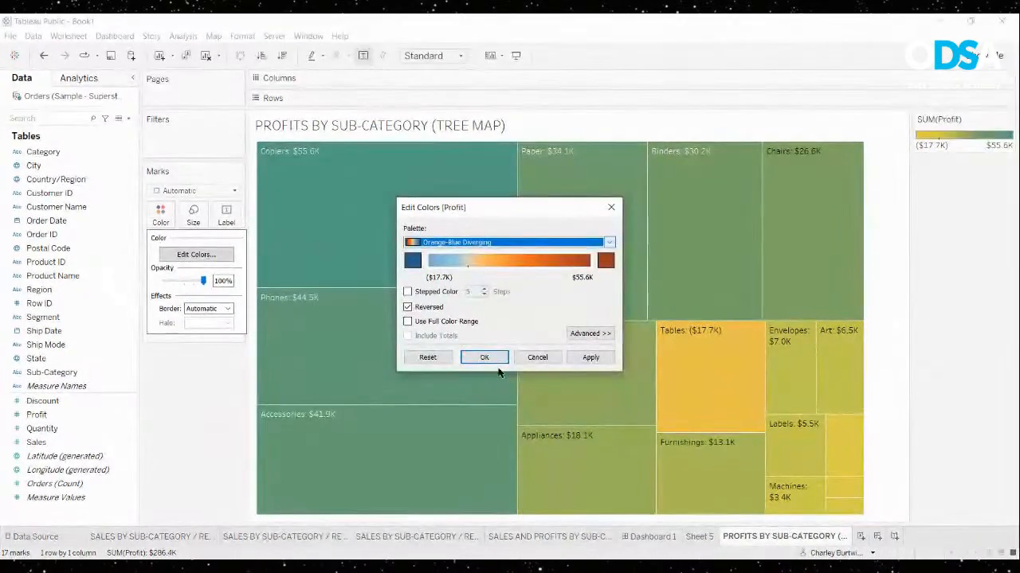
pyautogui.click(498, 358)
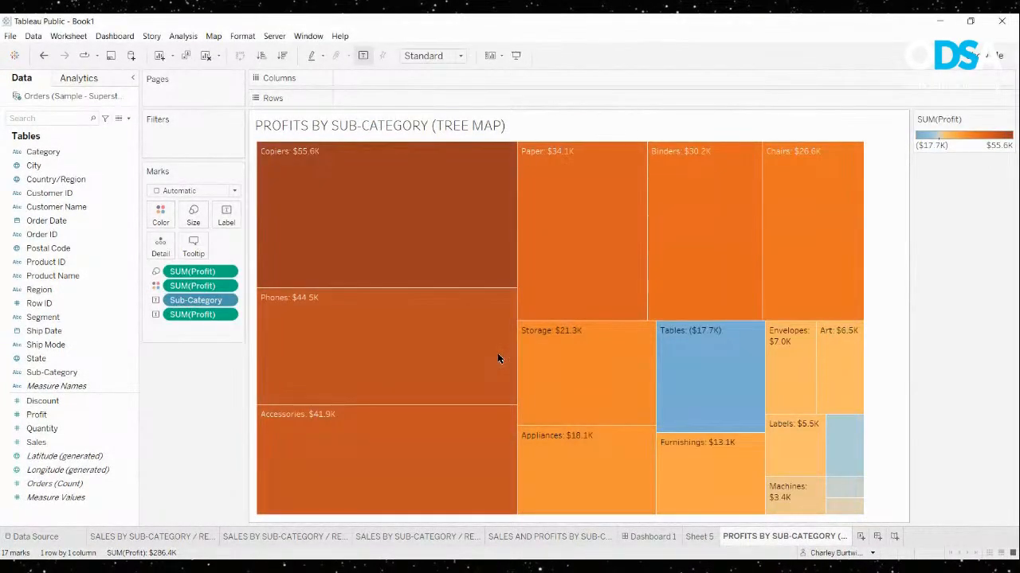
pyautogui.click(160, 213)
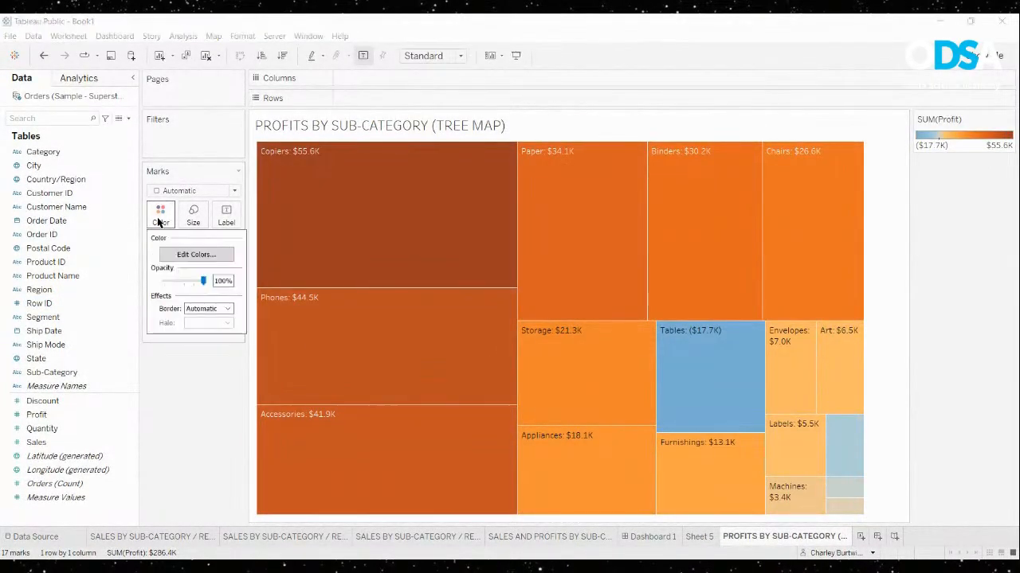
pyautogui.click(196, 254)
pyautogui.click(407, 306)
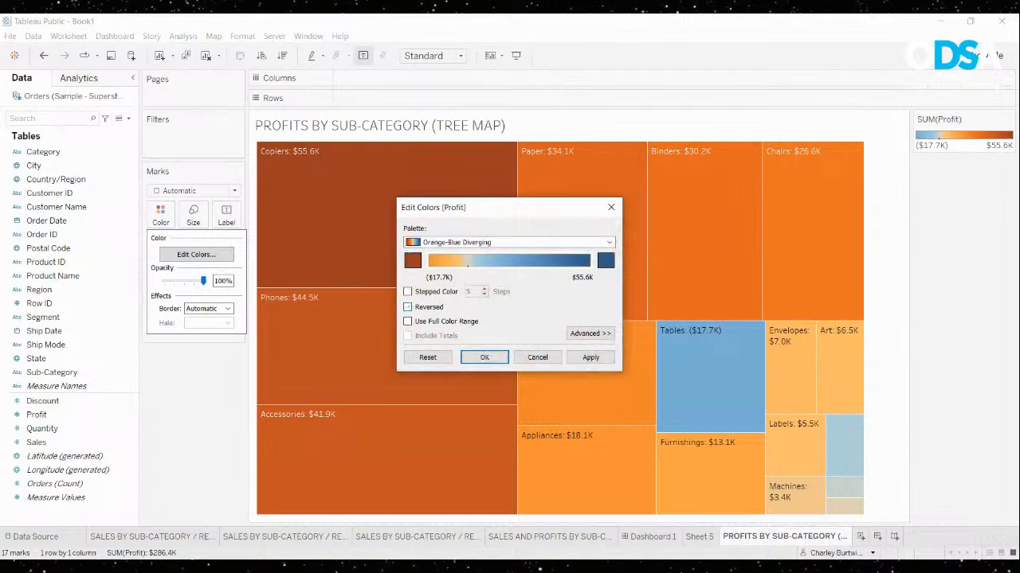
pyautogui.click(481, 358)
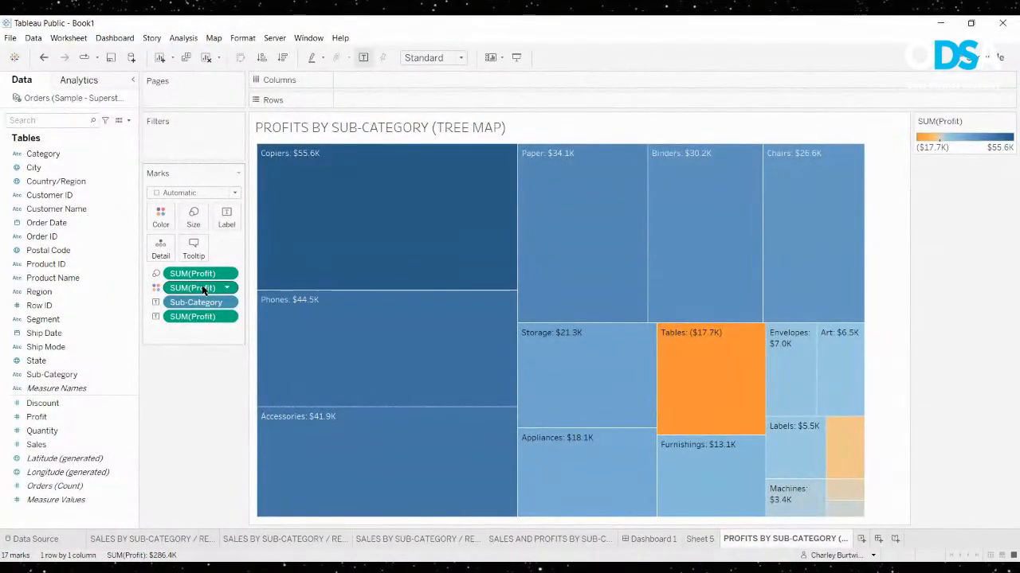
# Switch to the PowerPoint presentation and open slide 16, Gantt Bar
pyautogui.moveTo(360, 173)
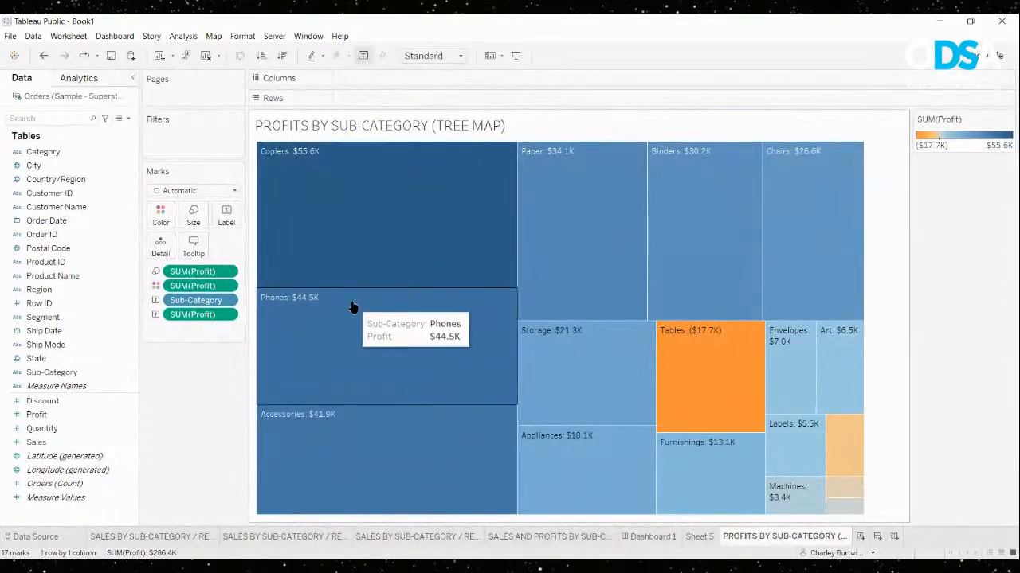
pyautogui.moveTo(350, 452)
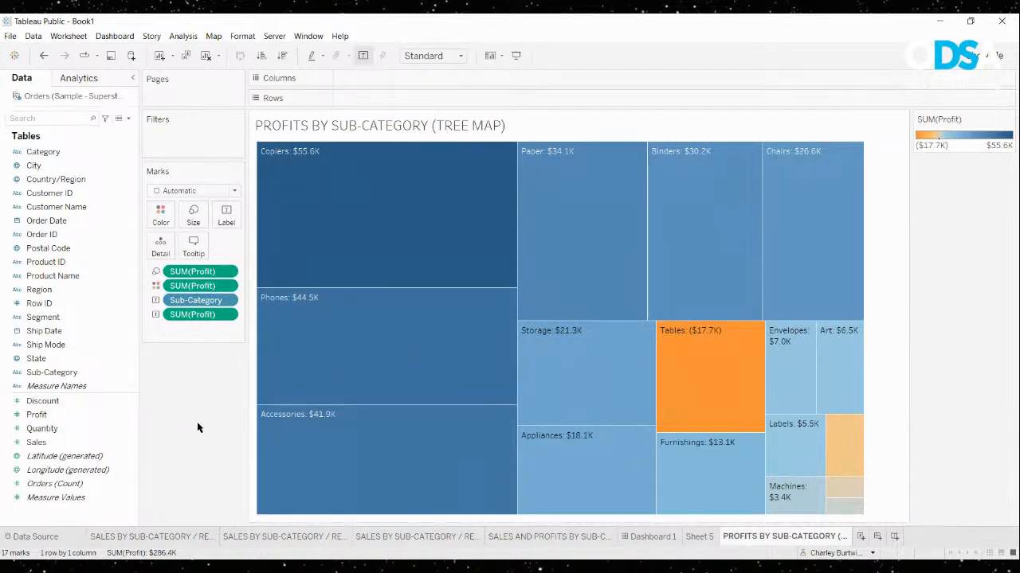
pyautogui.moveTo(277, 487)
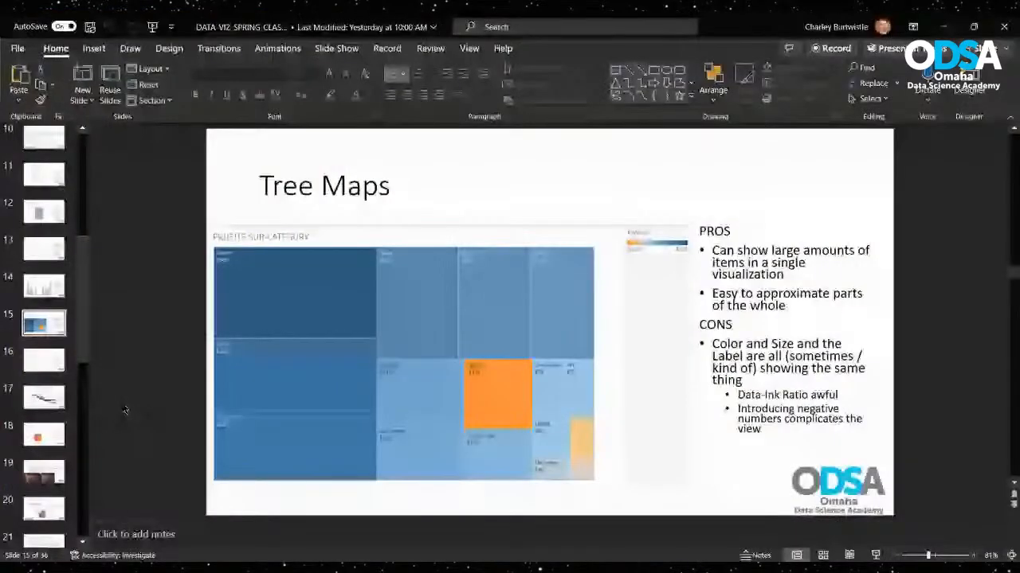
pyautogui.click(44, 360)
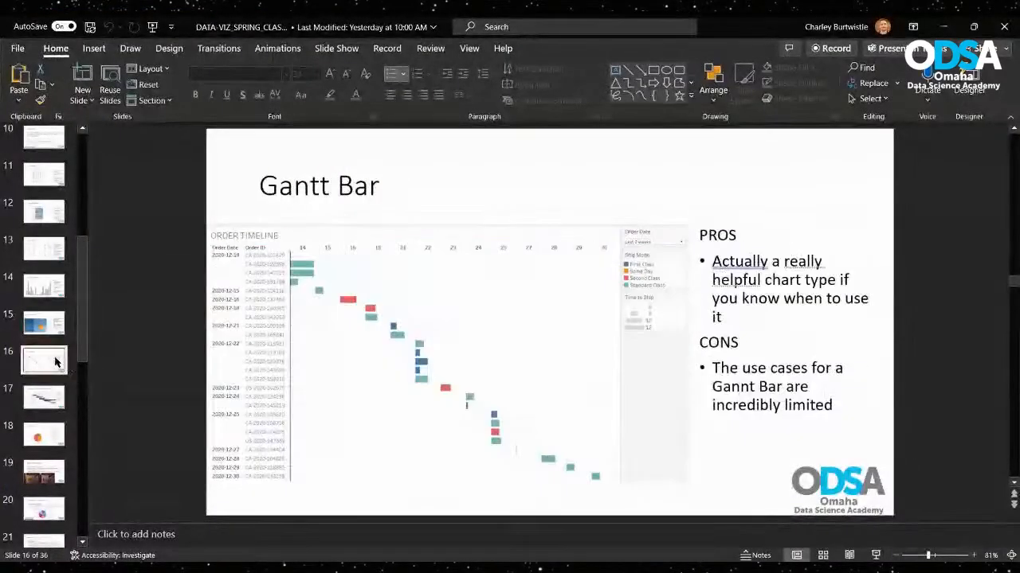
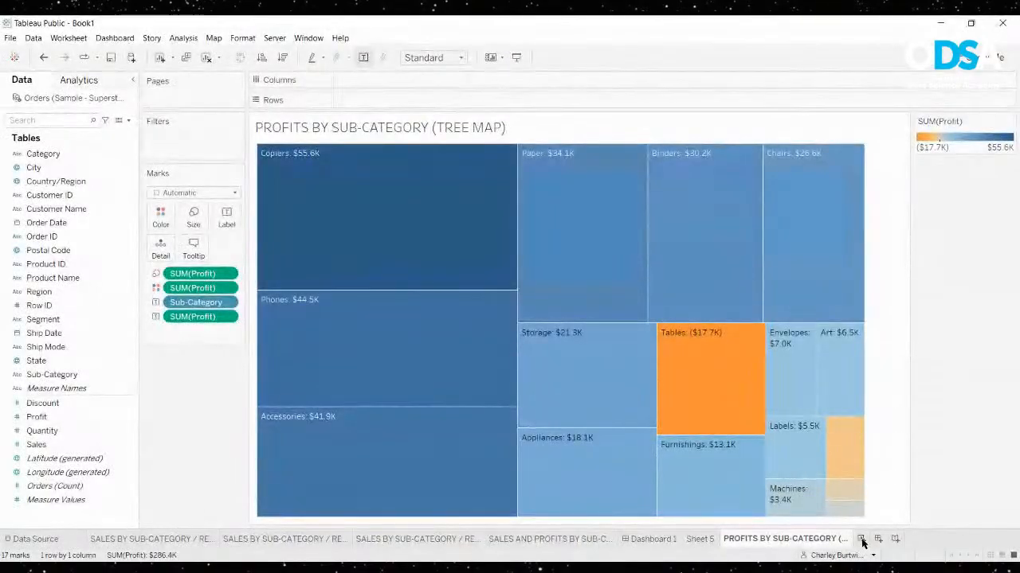
# Create a new worksheet and add all members of Order ID to the rows
pyautogui.click(861, 539)
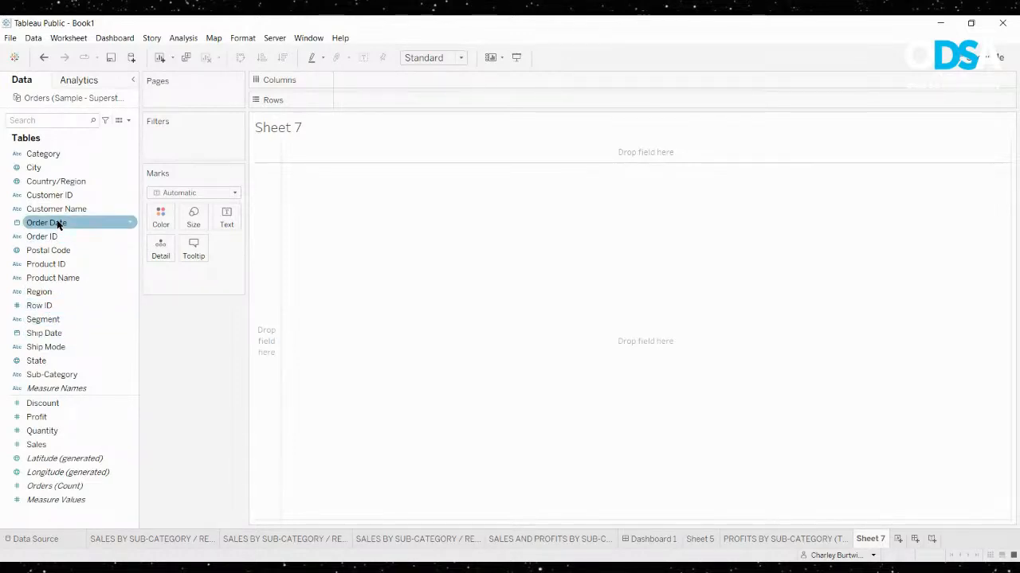
pyautogui.moveTo(58, 225)
pyautogui.mouseDown()
pyautogui.moveTo(380, 111)
pyautogui.moveTo(110, 230)
pyautogui.moveTo(71, 221)
pyautogui.mouseUp()
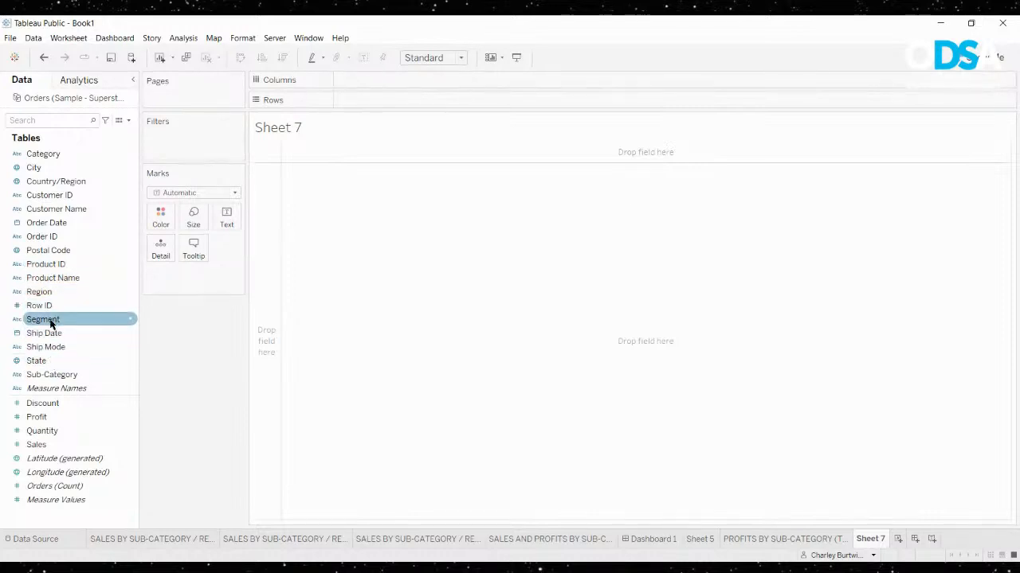
pyautogui.click(50, 239)
pyautogui.moveTo(50, 239); pyautogui.dragTo(407, 104)
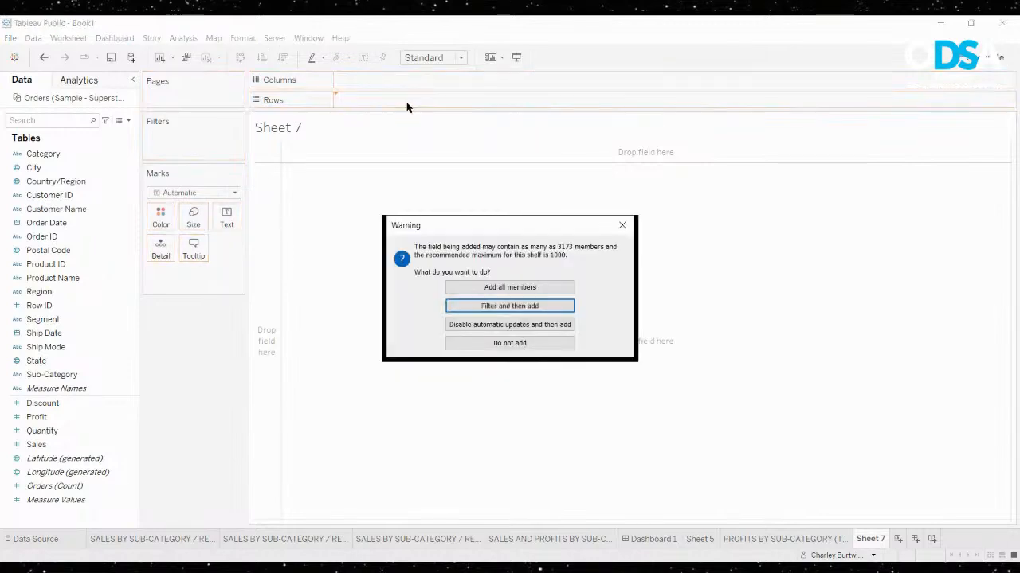
pyautogui.click(489, 285)
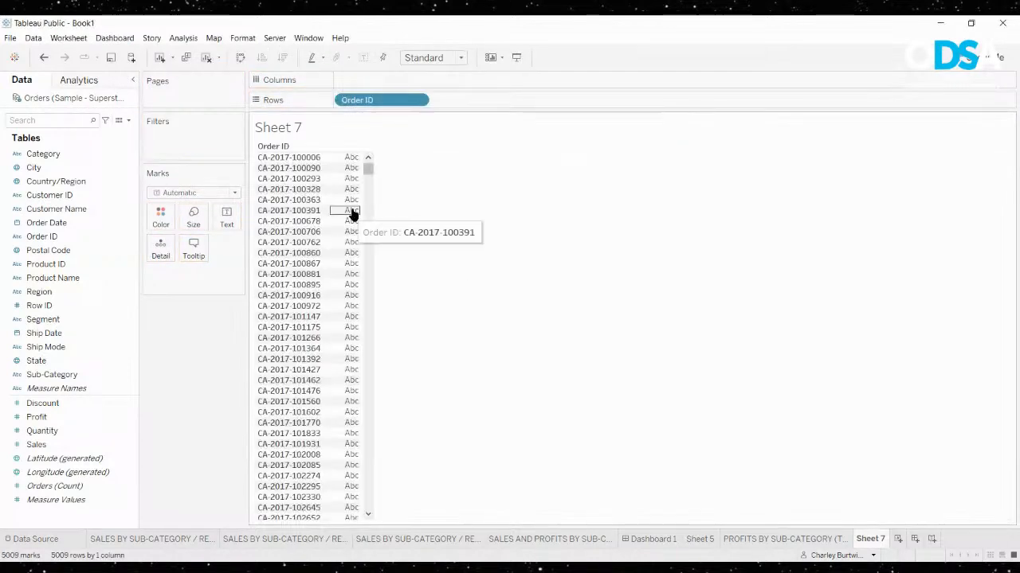
pyautogui.scroll(-20, 301, 211)
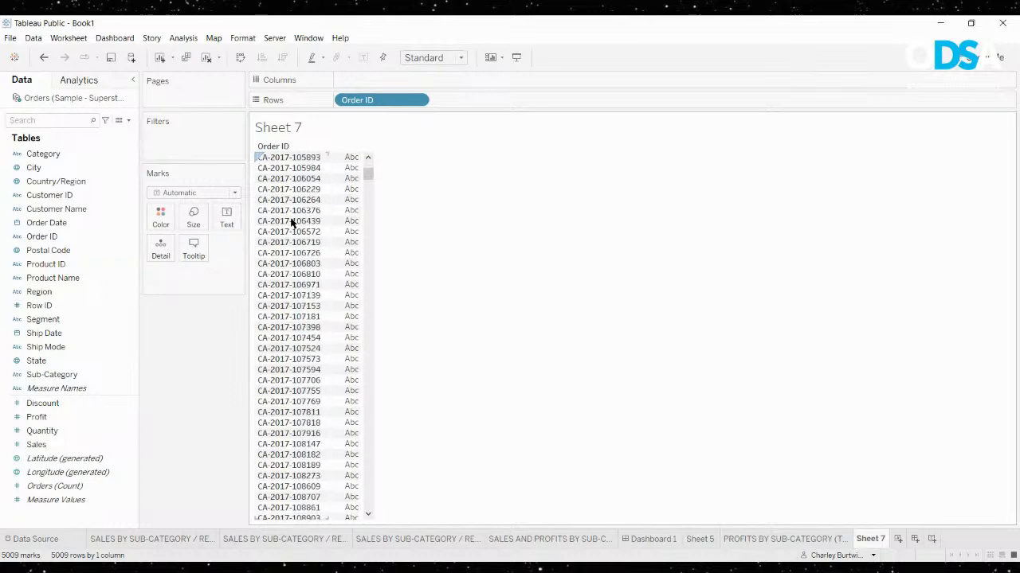
pyautogui.moveTo(364, 180); pyautogui.dragTo(367, 130)
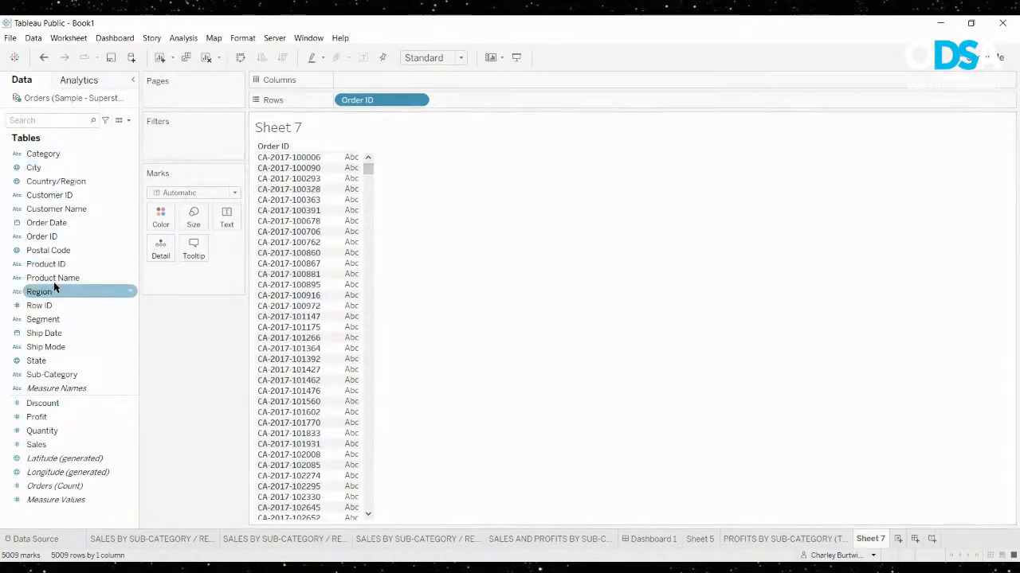
# Filter the sheet by Order Date at the Month / Year level, keeping only December 2020
pyautogui.moveTo(46, 227); pyautogui.dragTo(165, 151)
pyautogui.click(470, 274)
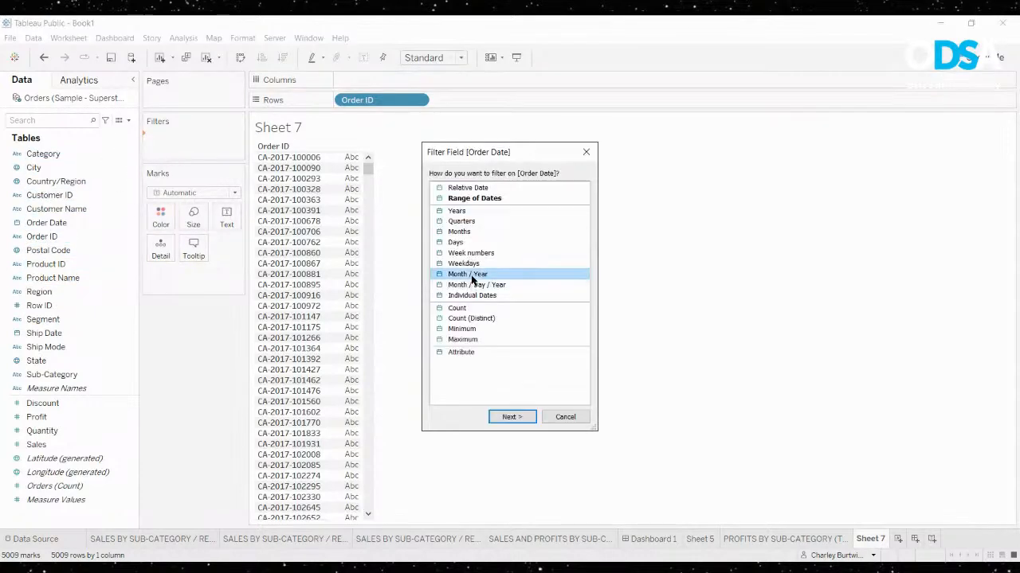
pyautogui.click(499, 414)
pyautogui.scroll(-12, 465, 268)
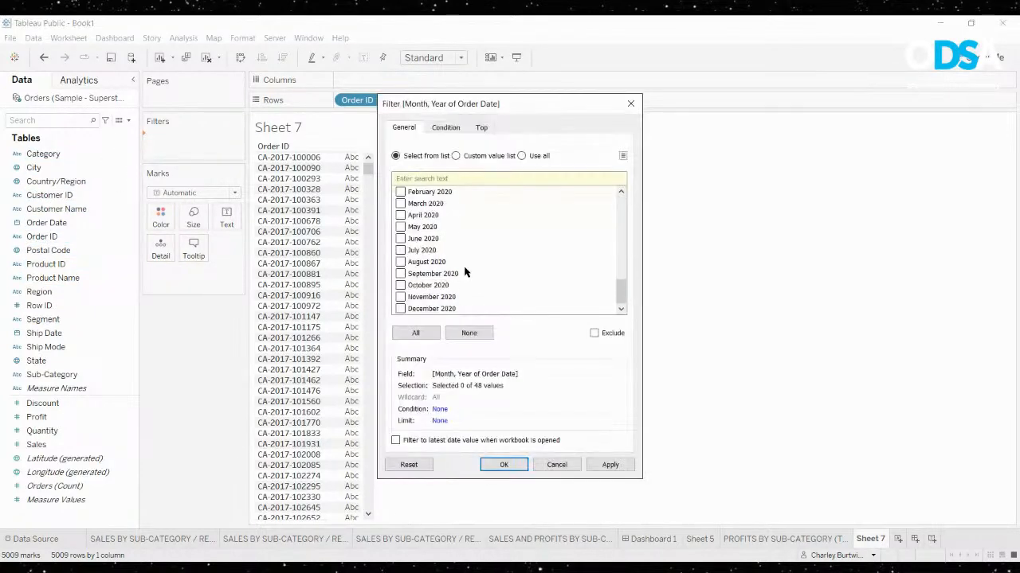
pyautogui.click(491, 465)
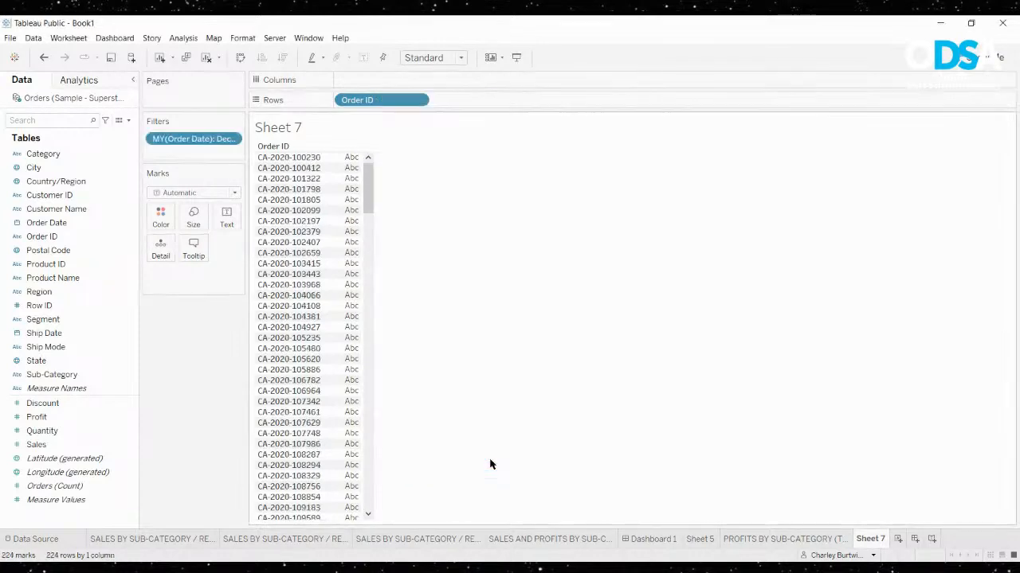
pyautogui.scroll(-20, 336, 222)
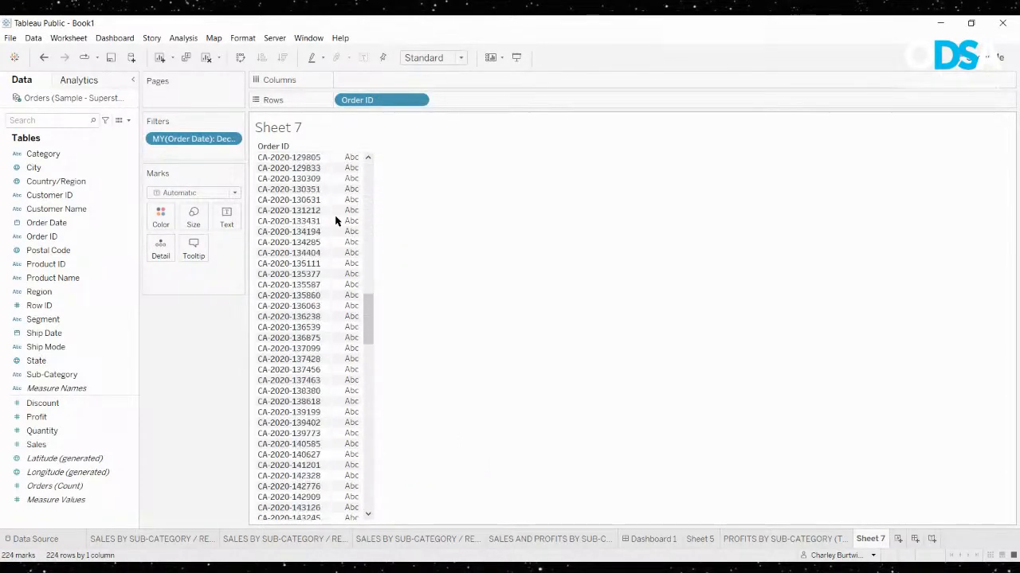
pyautogui.scroll(-7, 336, 222)
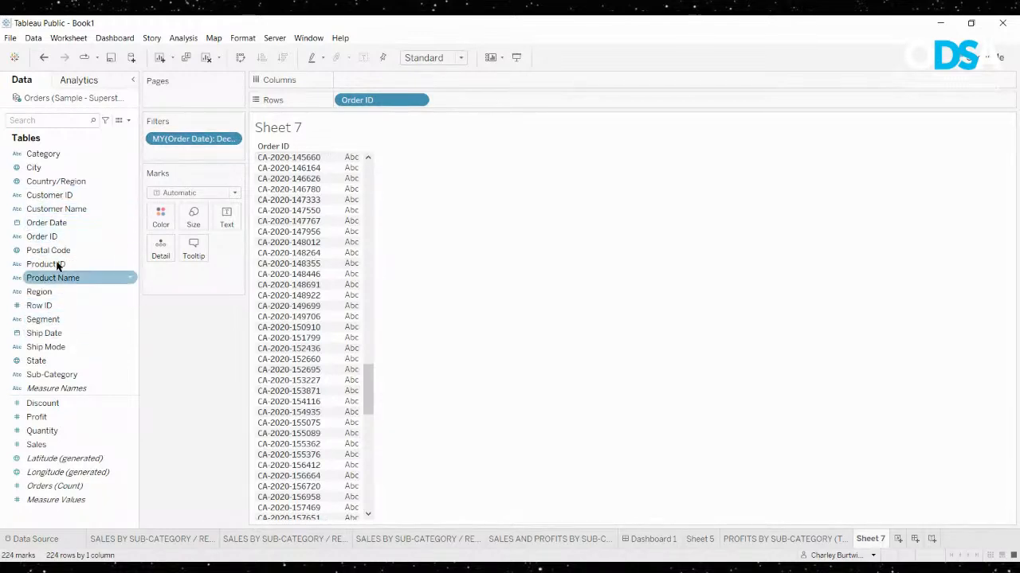
# Add a second Order Date filter at the Days level, keeping days 1 through 14
pyautogui.moveTo(46, 223); pyautogui.dragTo(168, 155)
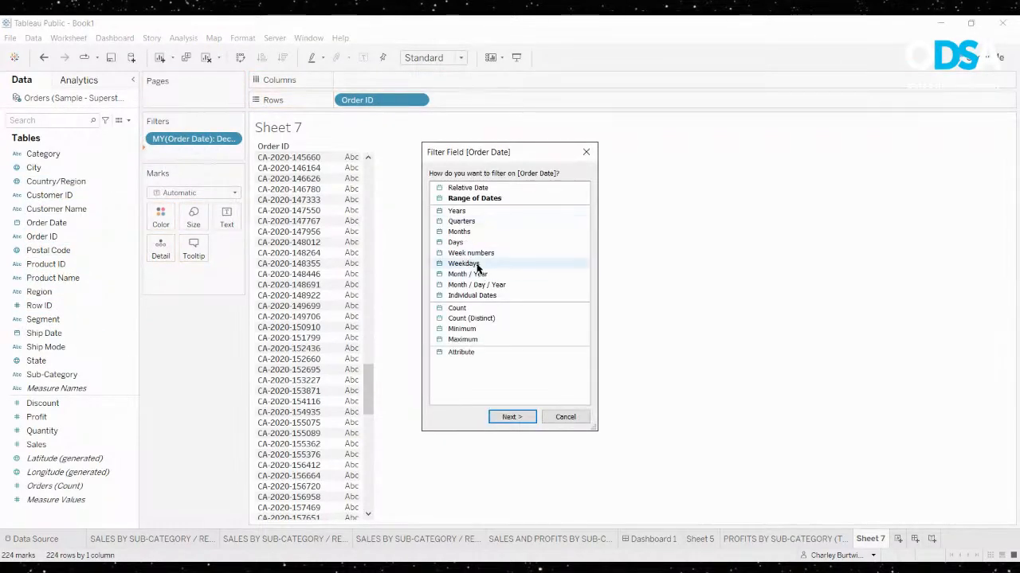
pyautogui.click(460, 243)
pyautogui.click(514, 415)
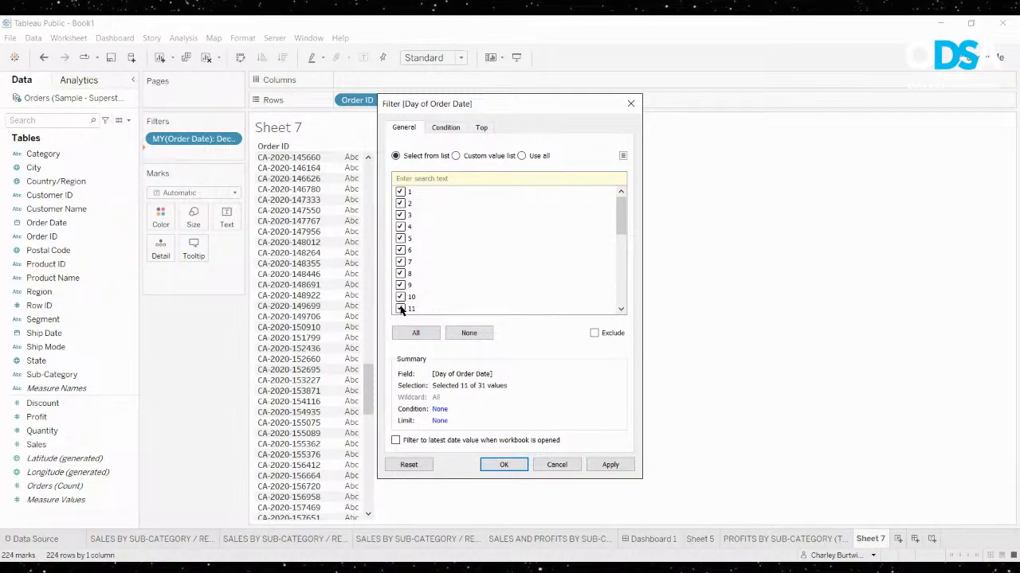
pyautogui.scroll(-1, 401, 310)
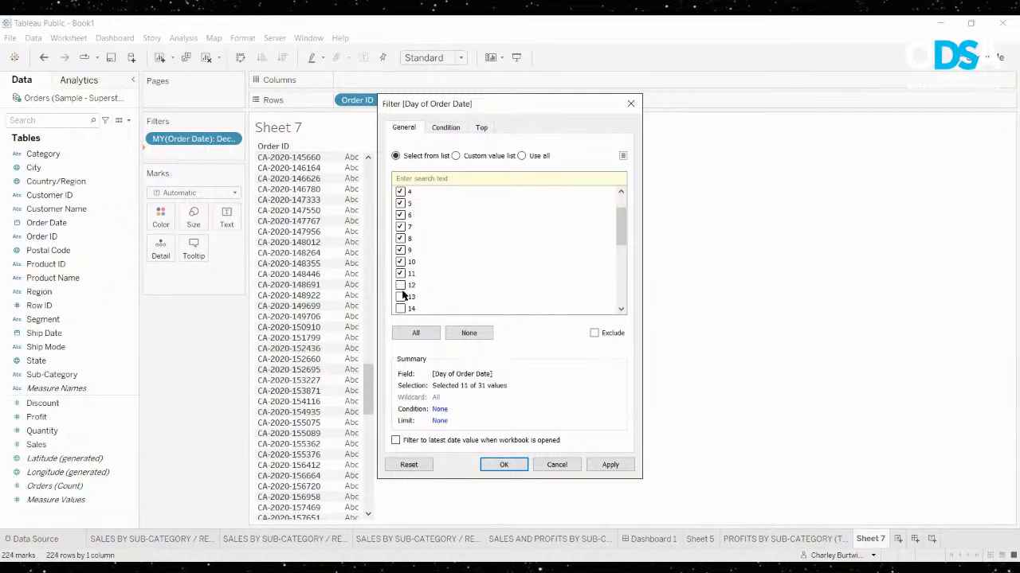
pyautogui.click(501, 465)
pyautogui.moveTo(367, 448); pyautogui.dragTo(315, 514)
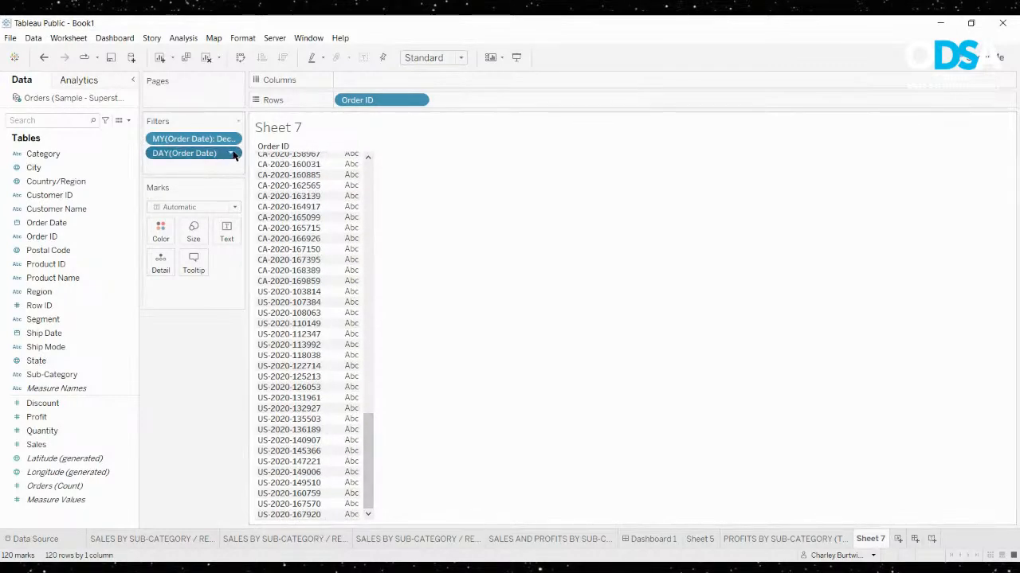
# Narrow the Order Date day filter to days 1 through 7
pyautogui.doubleClick(195, 153)
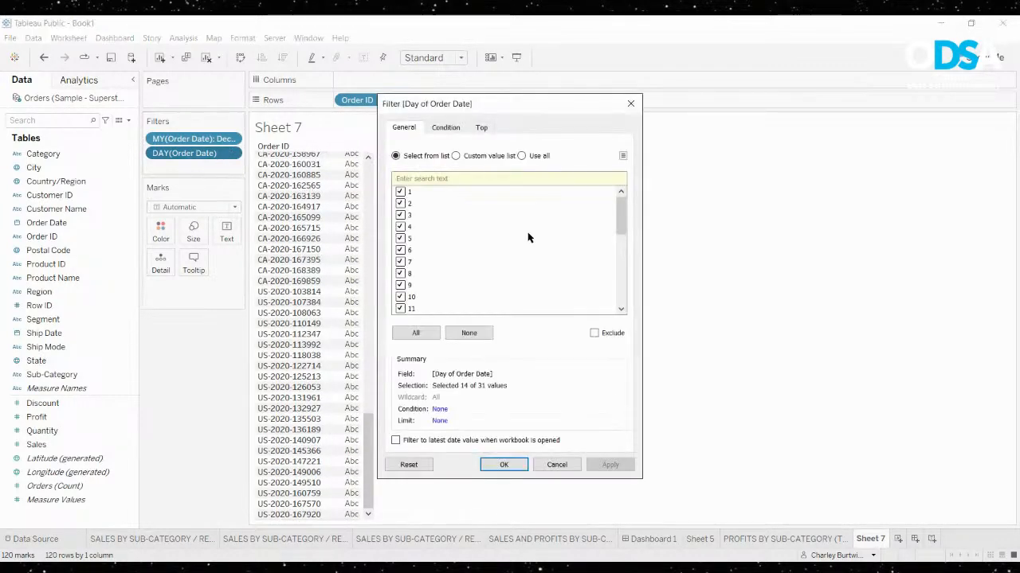
pyautogui.click(400, 308)
pyautogui.scroll(-3, 410, 301)
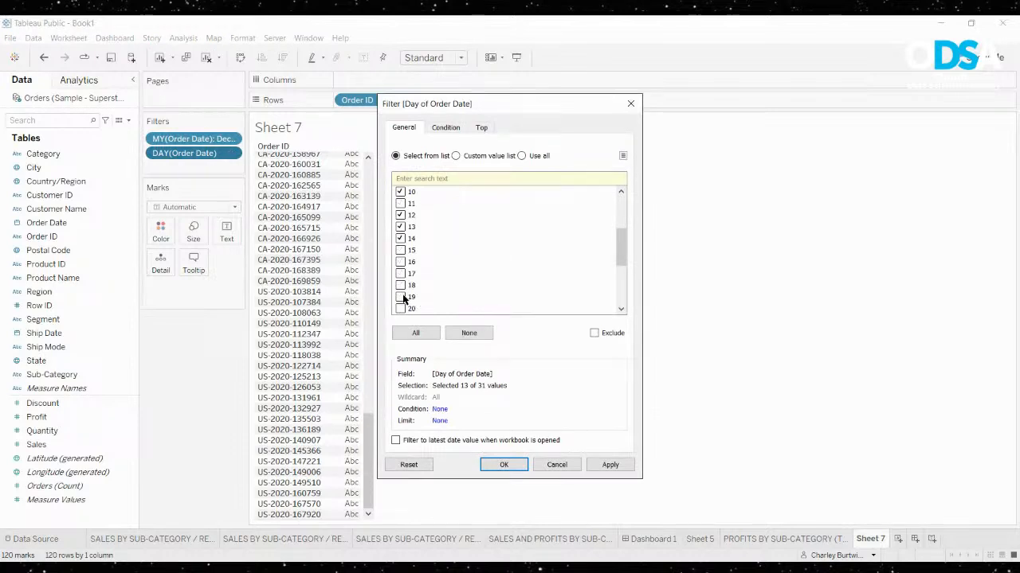
pyautogui.click(401, 217)
pyautogui.scroll(1, 404, 226)
pyautogui.click(401, 228)
pyautogui.click(400, 217)
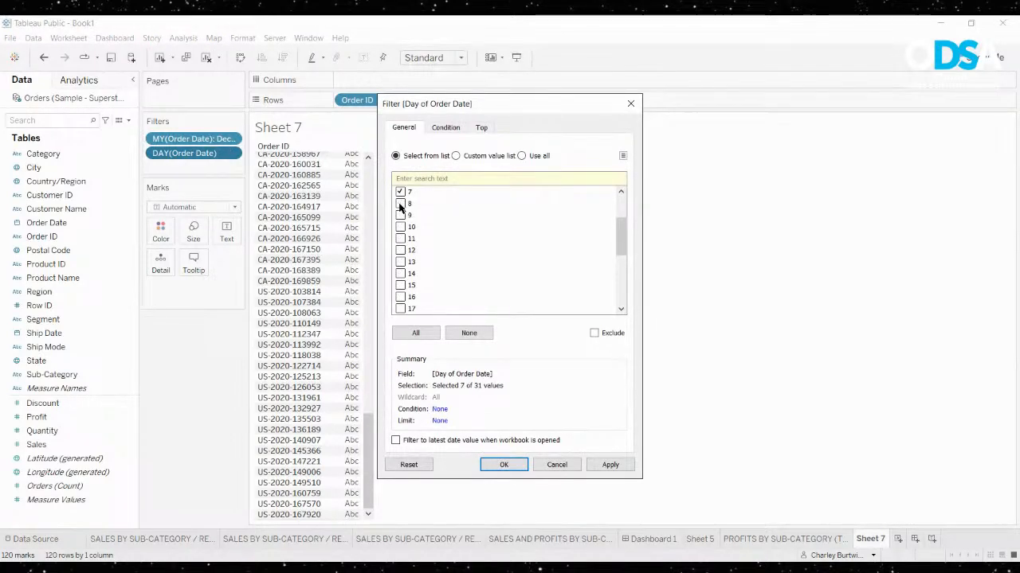
pyautogui.click(500, 464)
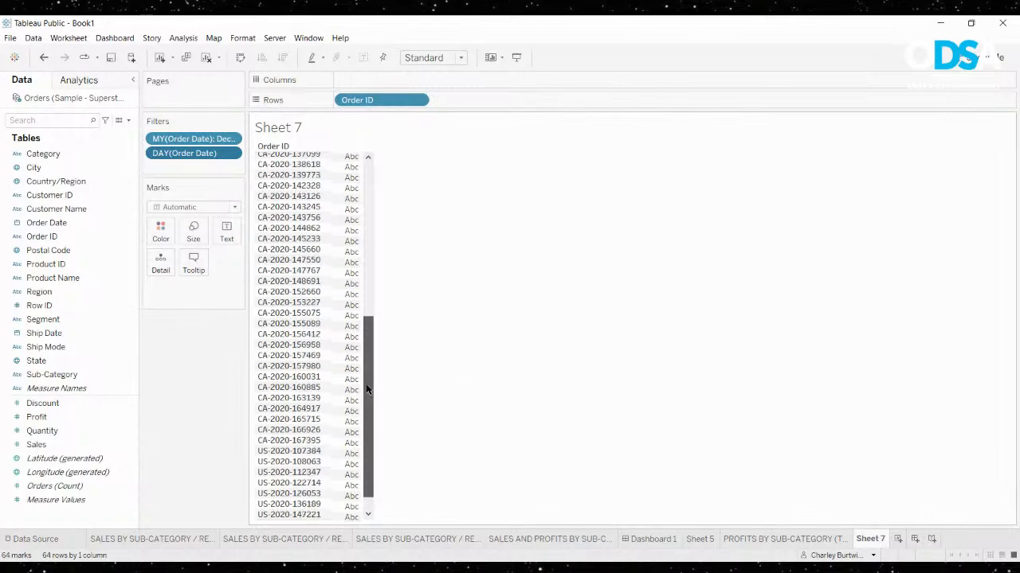
pyautogui.moveTo(366, 384); pyautogui.dragTo(369, 124)
# Add Order Date to the rows after Order ID as a discrete exact date
pyautogui.click(122, 213)
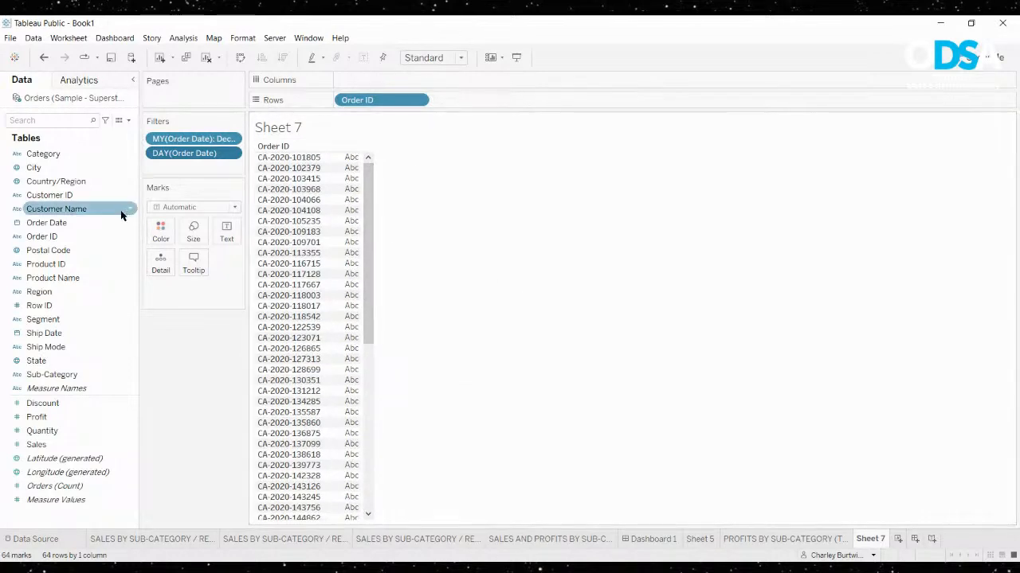
pyautogui.click(70, 220)
pyautogui.moveTo(71, 220); pyautogui.dragTo(522, 102)
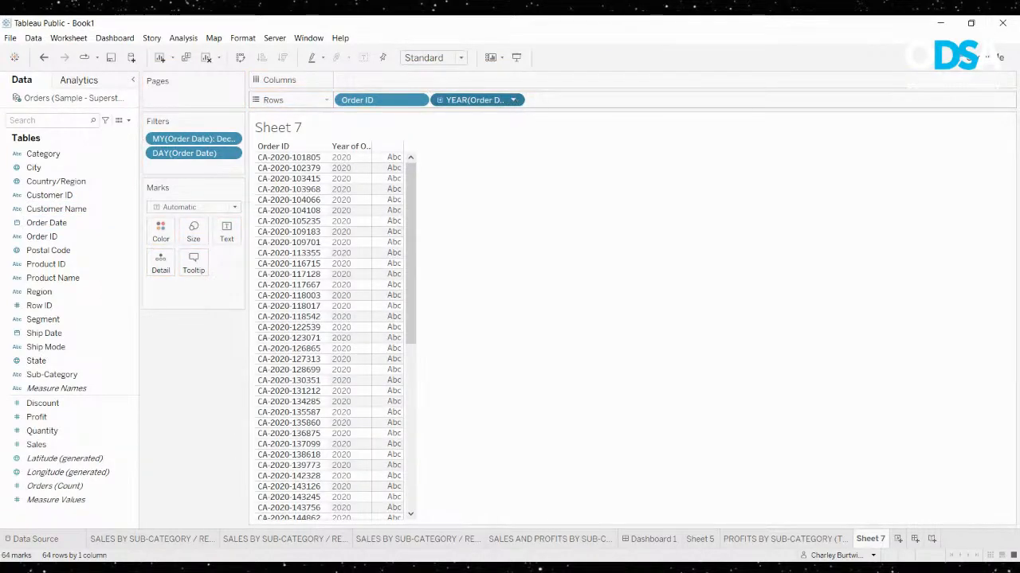
pyautogui.click(513, 99)
pyautogui.click(510, 432)
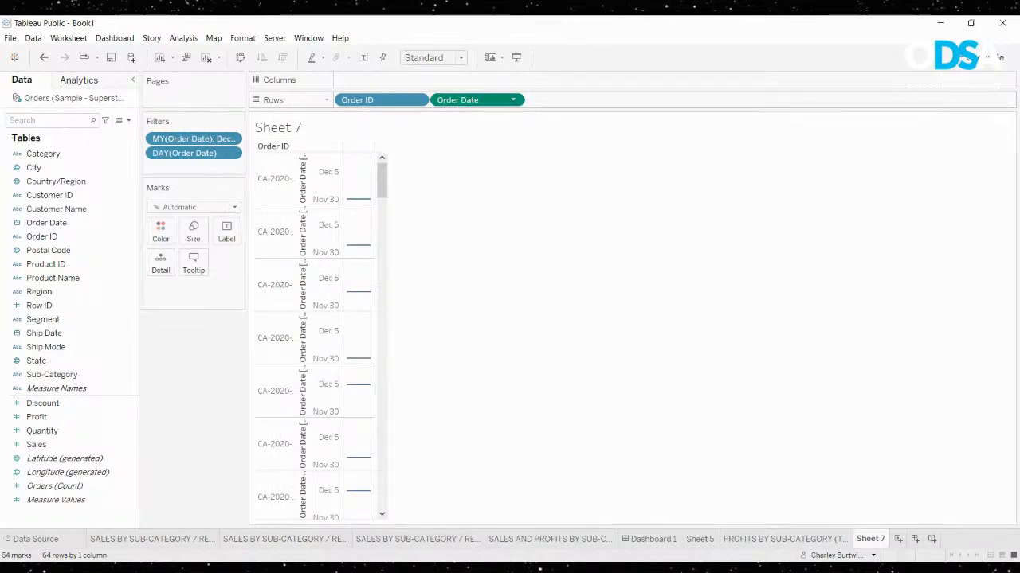
pyautogui.click(512, 457)
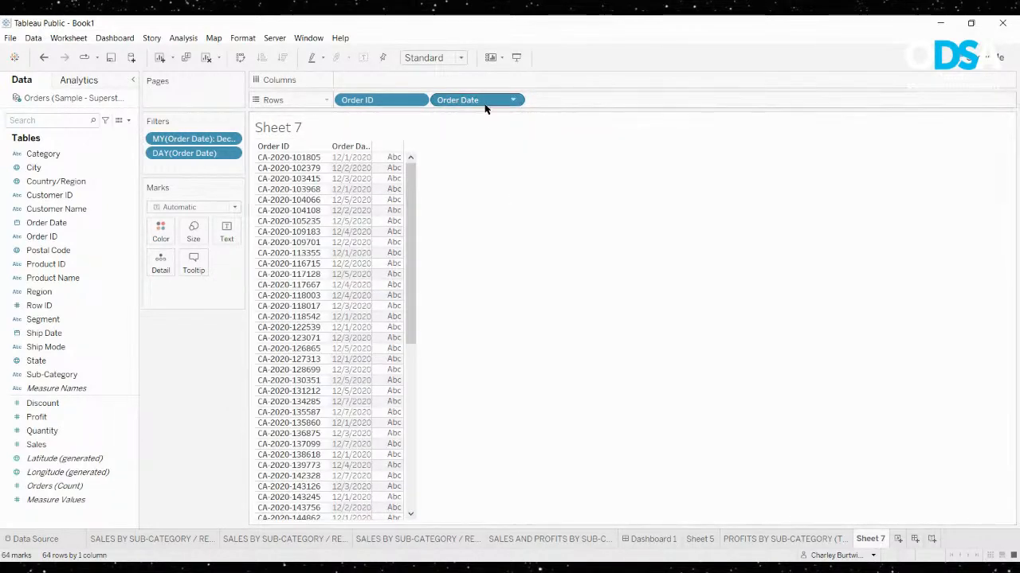
# Place the discrete Order Date on the columns and also keep a copy of it on the rows after Order ID
pyautogui.moveTo(484, 105); pyautogui.dragTo(393, 83)
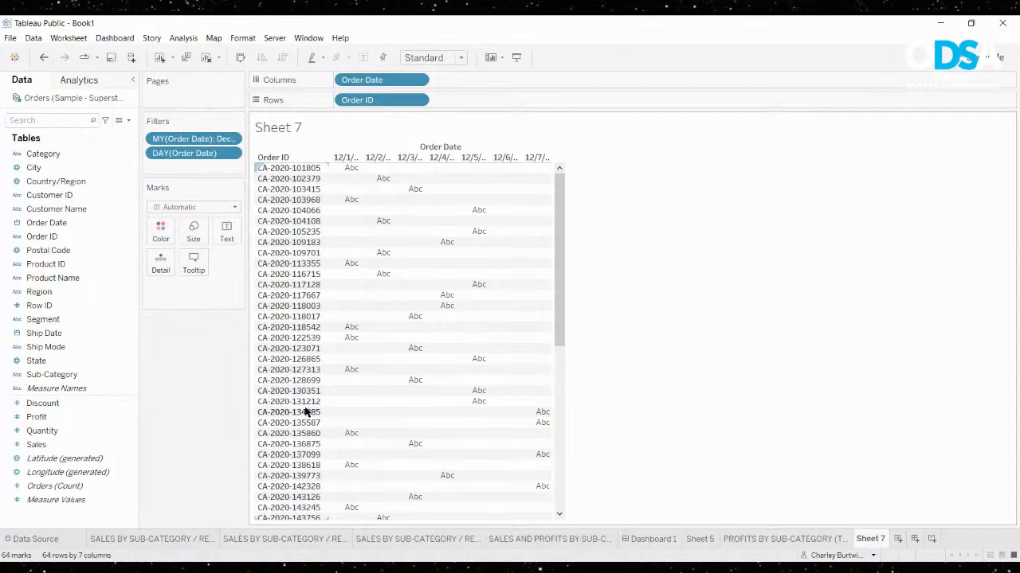
pyautogui.moveTo(352, 170)
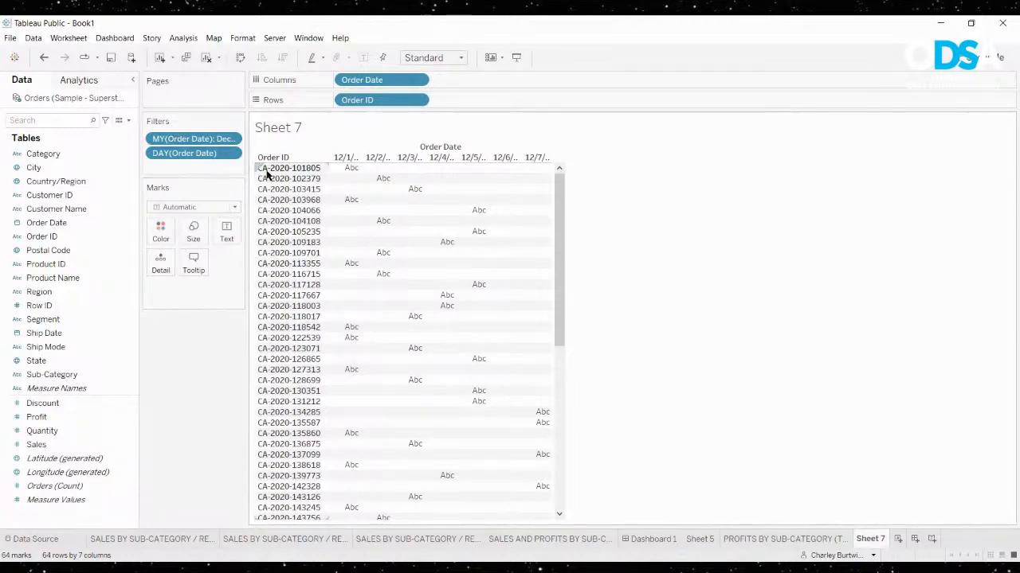
pyautogui.moveTo(372, 82); pyautogui.dragTo(496, 102)
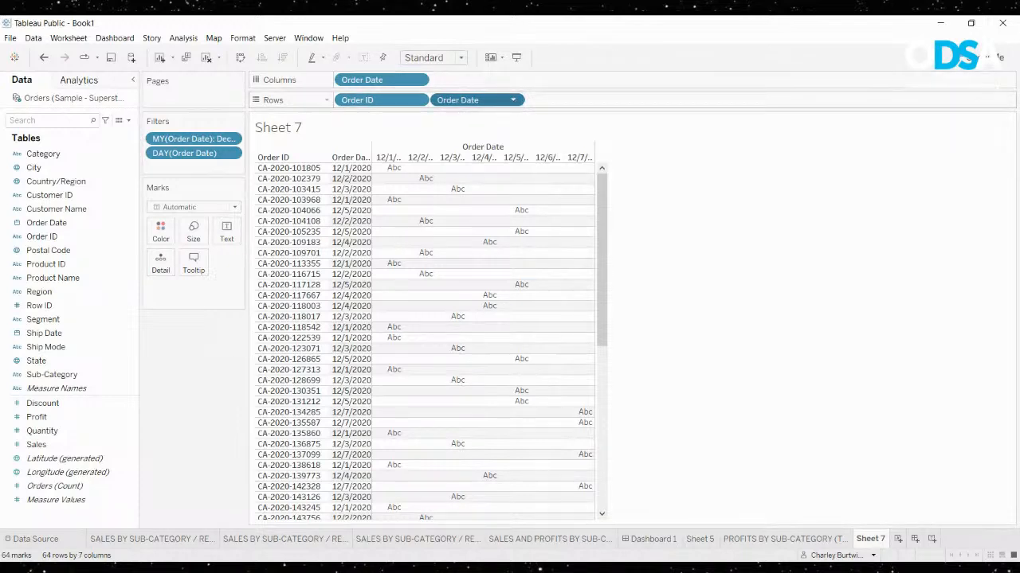
# Sort Order ID in ascending order by the minimum of the Order Date field, and look over the sorted rows
pyautogui.click(417, 101)
pyautogui.click(408, 175)
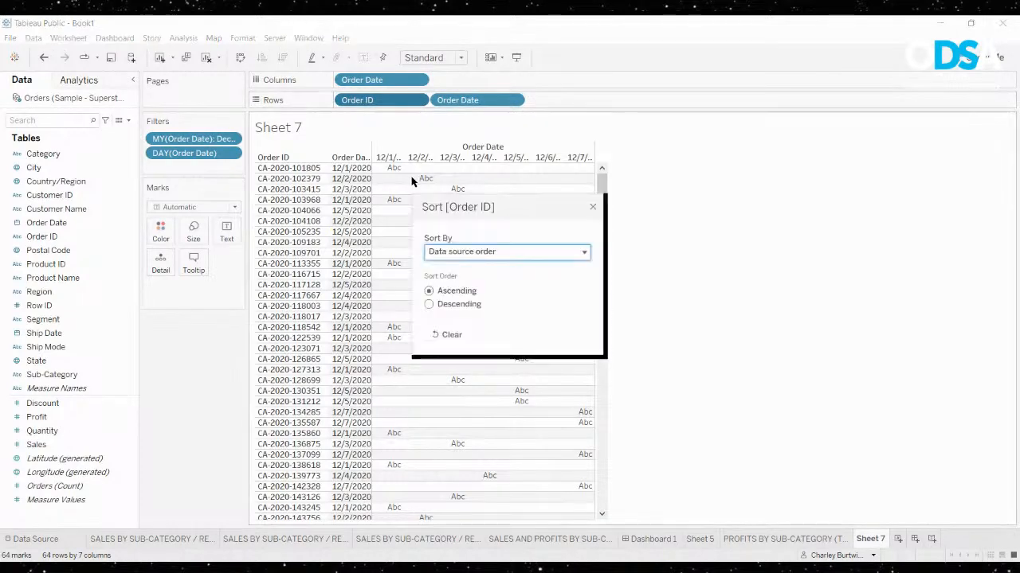
pyautogui.click(480, 253)
pyautogui.click(467, 291)
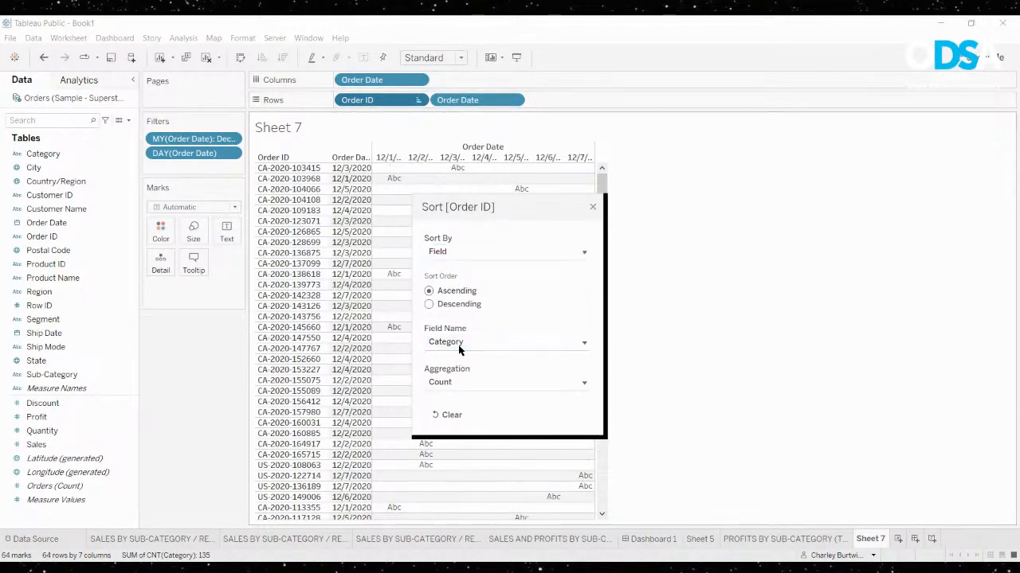
pyautogui.click(468, 456)
pyautogui.click(465, 425)
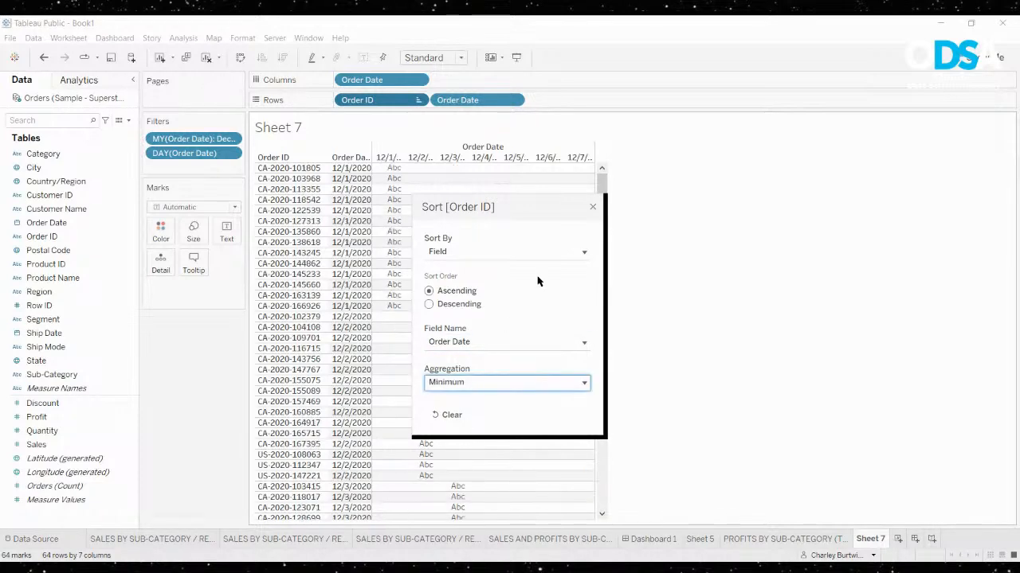
pyautogui.click(592, 208)
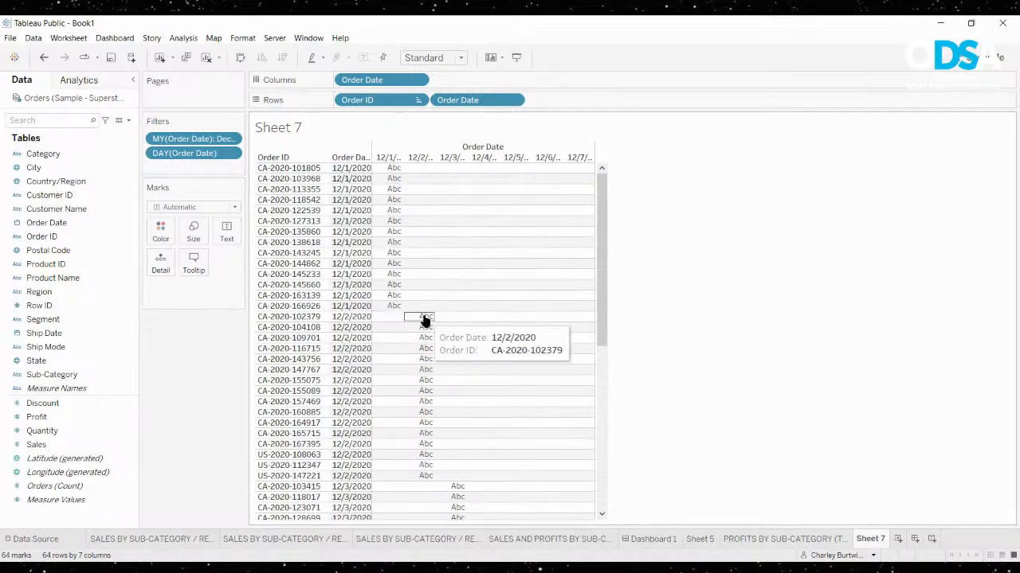
pyautogui.scroll(-3, 419, 366)
pyautogui.scroll(-3, 470, 409)
pyautogui.scroll(6, 469, 410)
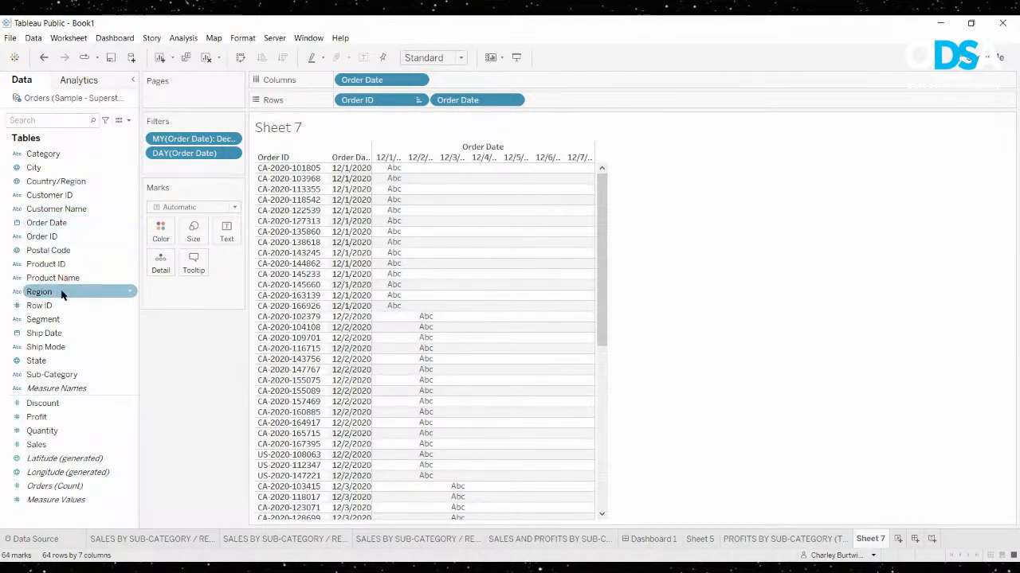
# Start a calculated field from Order Date and insert the DATEDIFF function before the field reference
pyautogui.click(128, 223)
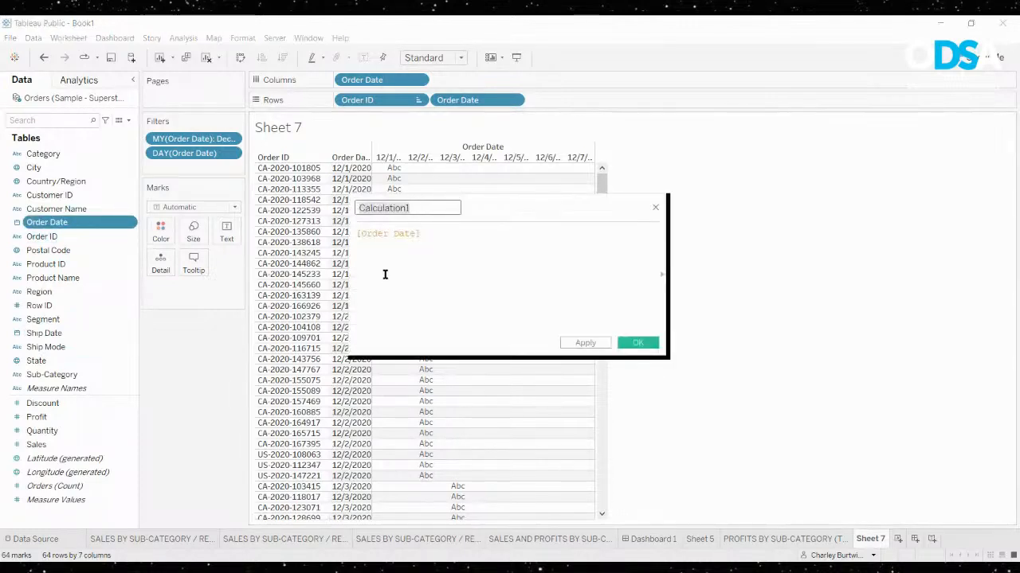
pyautogui.click(357, 236)
pyautogui.click(356, 236)
pyautogui.write('DATE')
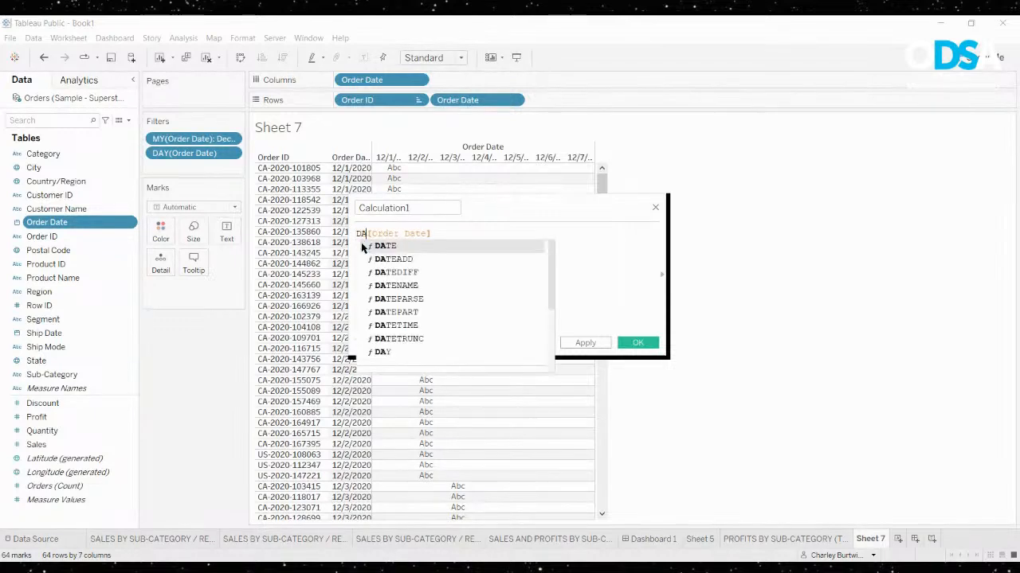
pyautogui.press('Down')
pyautogui.press('Down')
pyautogui.press('Return')
pyautogui.press('Delete')
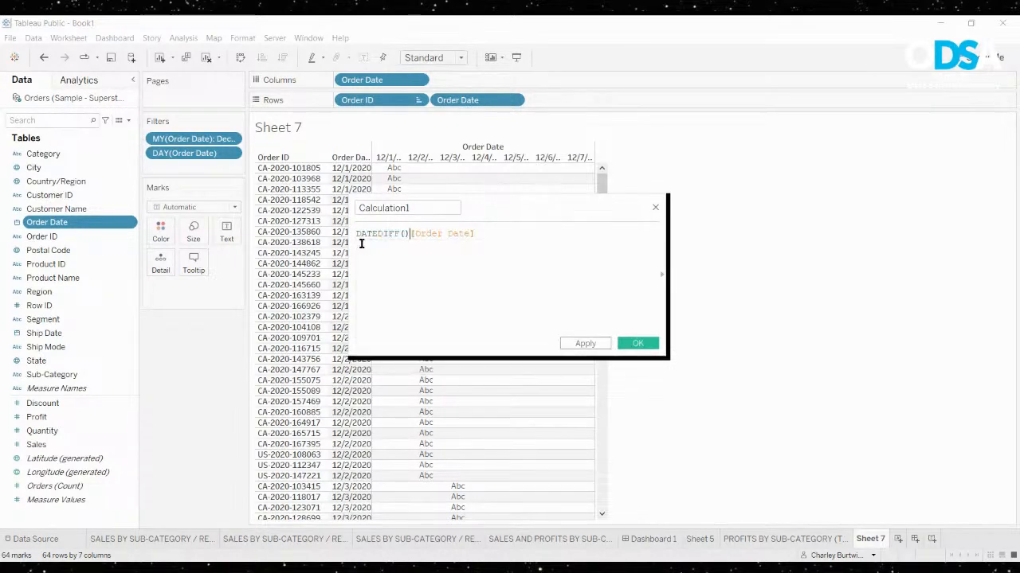
# Complete the formula as DATEDIFF('day', [Order Date], [Ship Date])
pyautogui.write("'DAY")
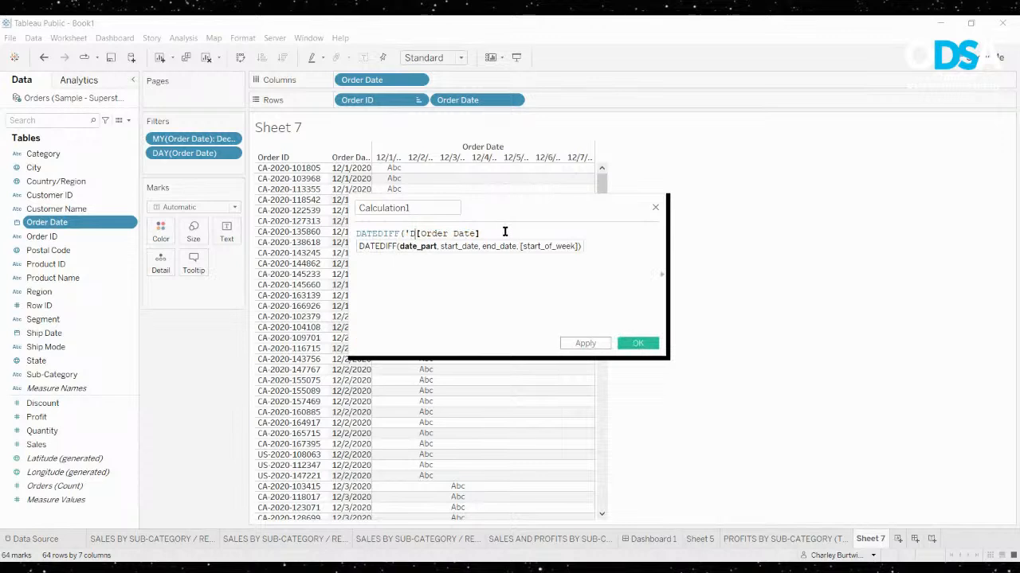
pyautogui.press('BackSpace')
pyautogui.press('BackSpace')
pyautogui.press('BackSpace')
pyautogui.write("day', ")
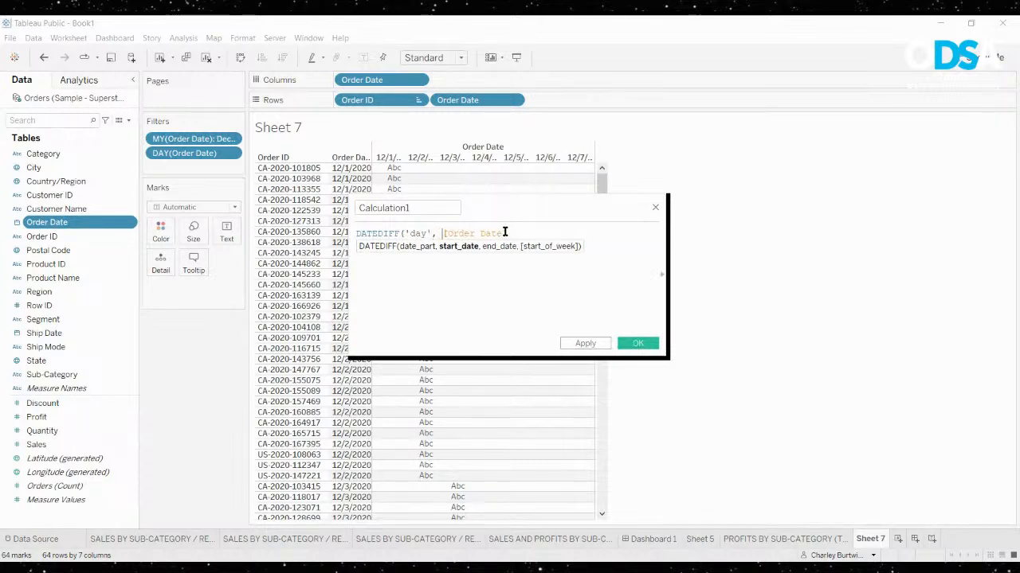
pyautogui.write(', sh')
pyautogui.press('Return')
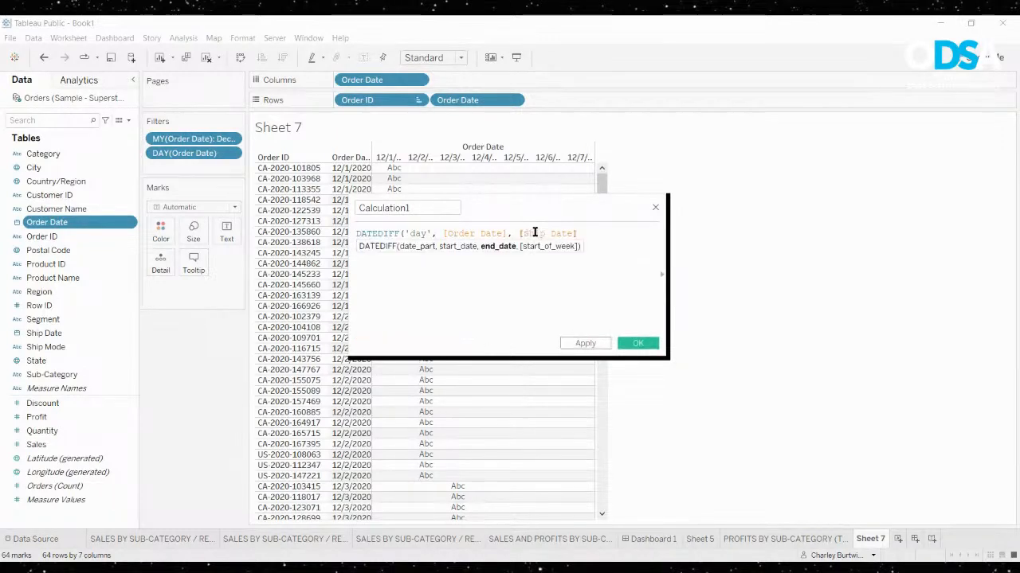
pyautogui.write(')')
# Name the calculated field daysBetween and save it
pyautogui.click(427, 205)
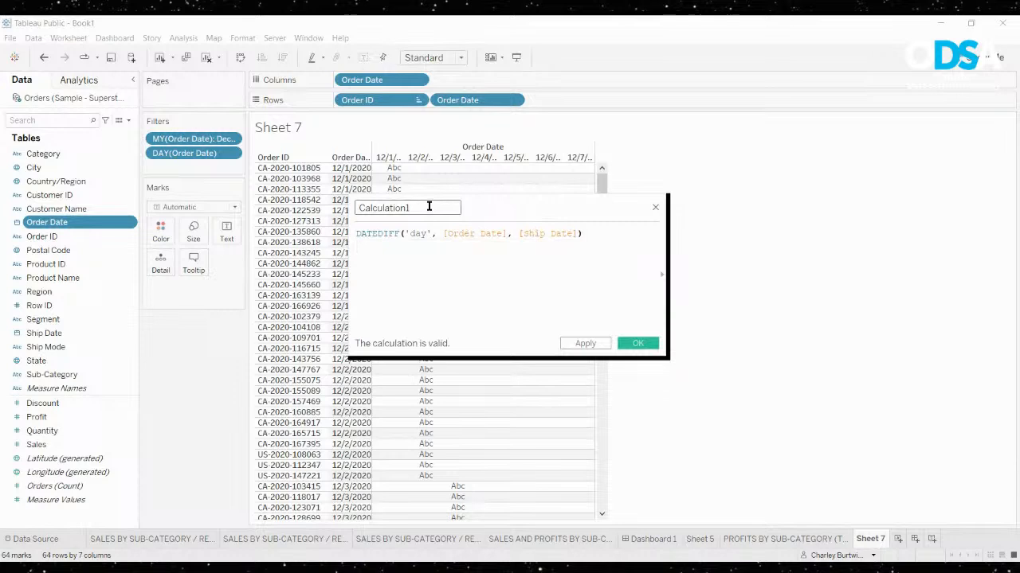
pyautogui.hotkey('ctrl', 'a')
pyautogui.write('day')
pyautogui.click(638, 344)
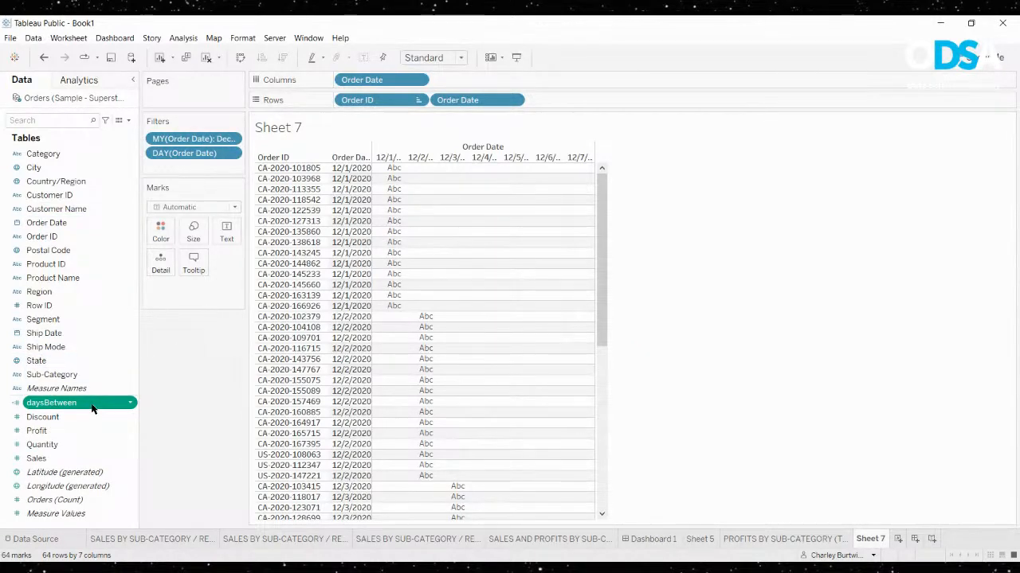
# Try daysBetween as the mark size and on the rows, and settle it on the columns after Order Date
pyautogui.moveTo(92, 408); pyautogui.dragTo(194, 242)
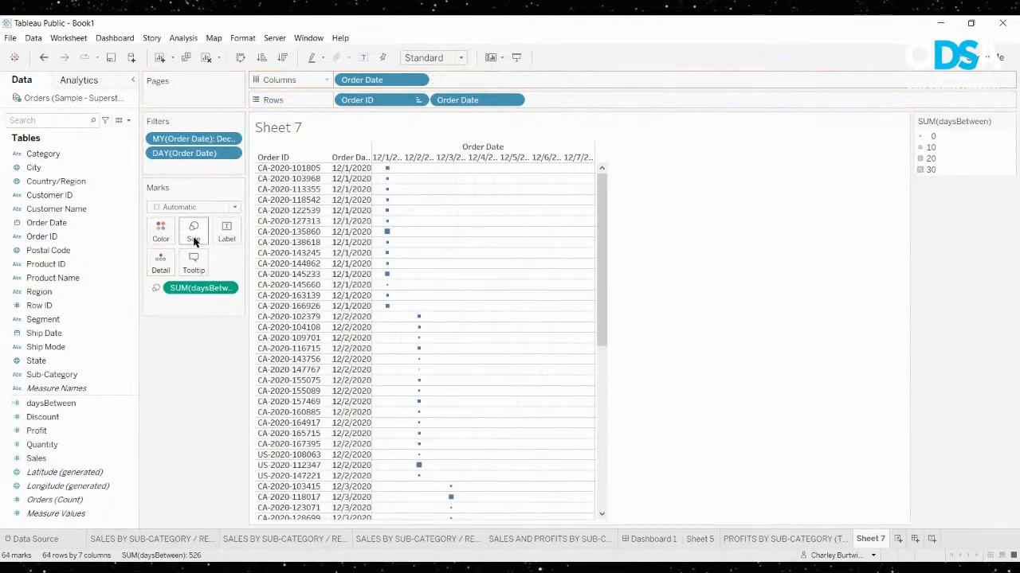
pyautogui.moveTo(199, 287); pyautogui.dragTo(611, 106)
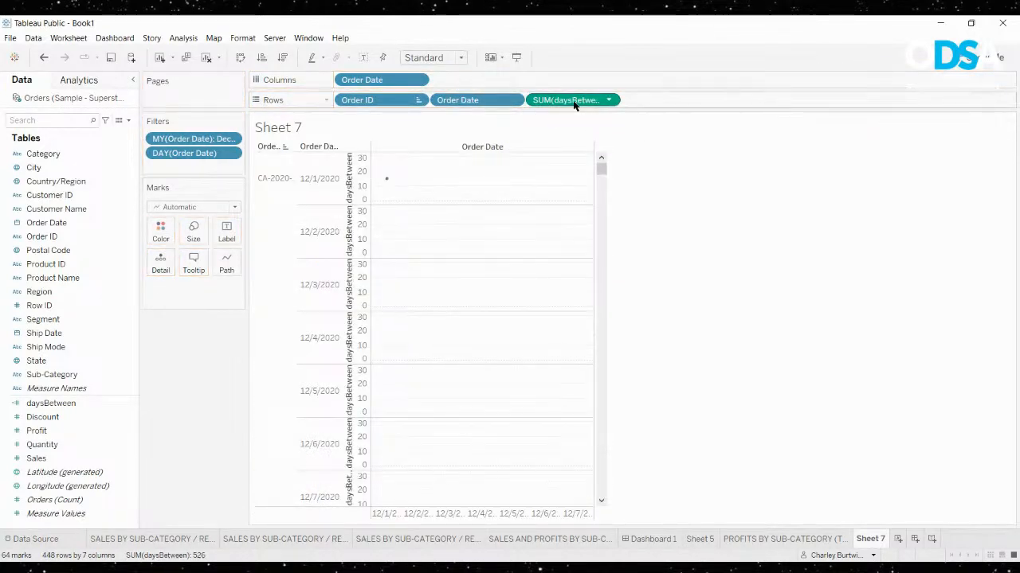
pyautogui.moveTo(573, 103); pyautogui.dragTo(573, 89)
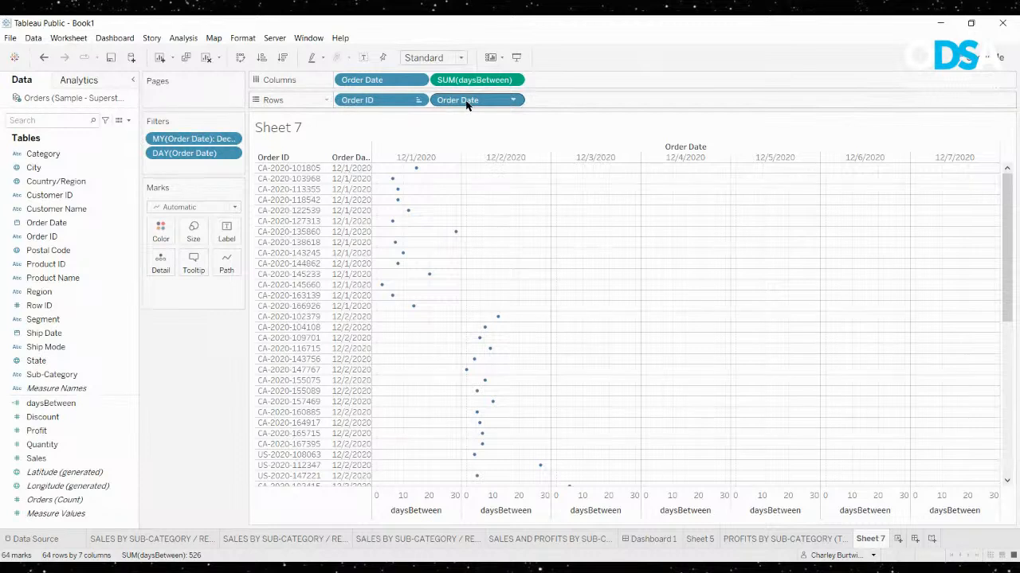
# Remove Order Date from the columns, set the mark type to Bar, and look over the bars
pyautogui.moveTo(394, 81); pyautogui.dragTo(193, 360)
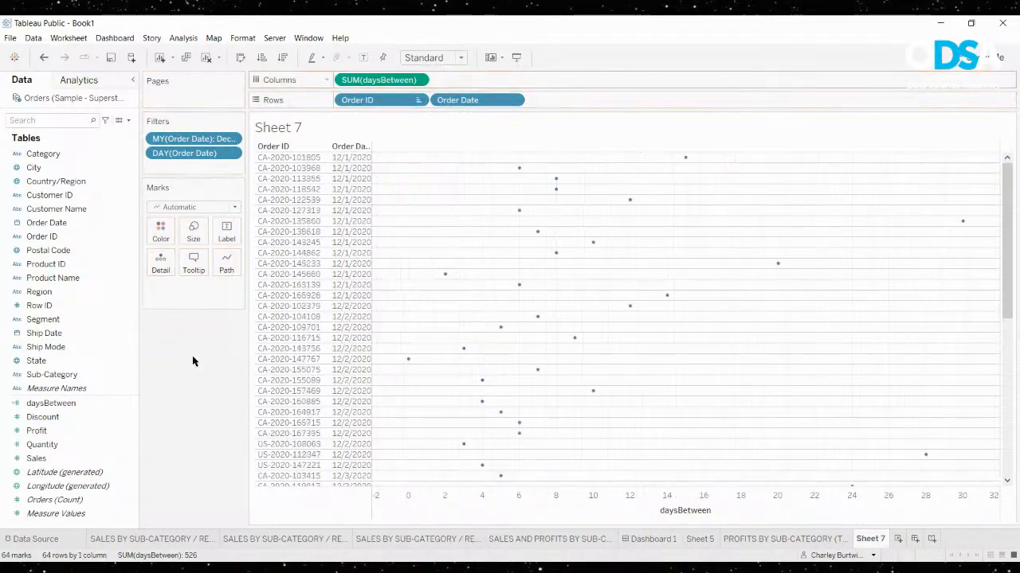
pyautogui.click(209, 207)
pyautogui.click(195, 234)
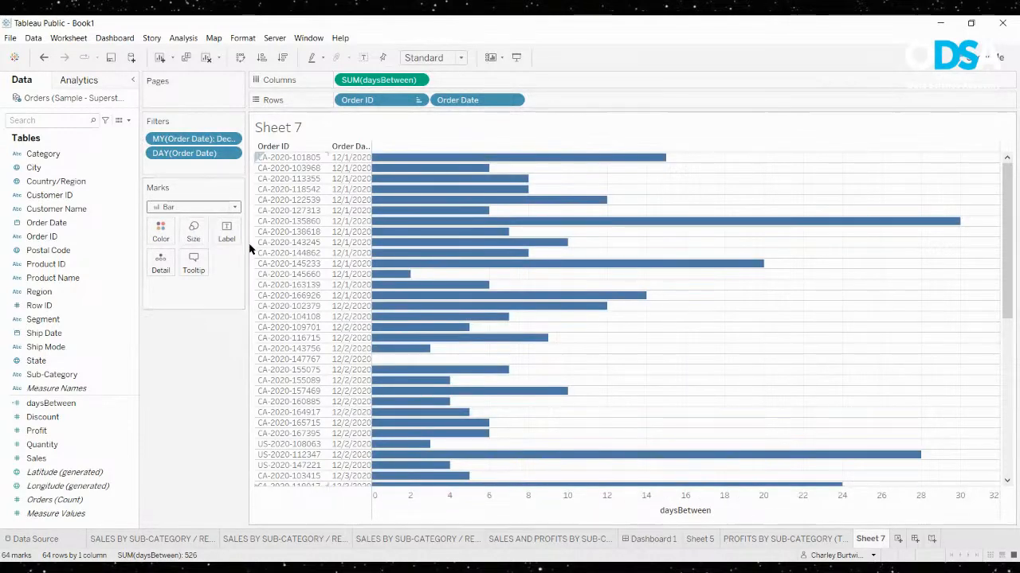
pyautogui.scroll(-5, 404, 251)
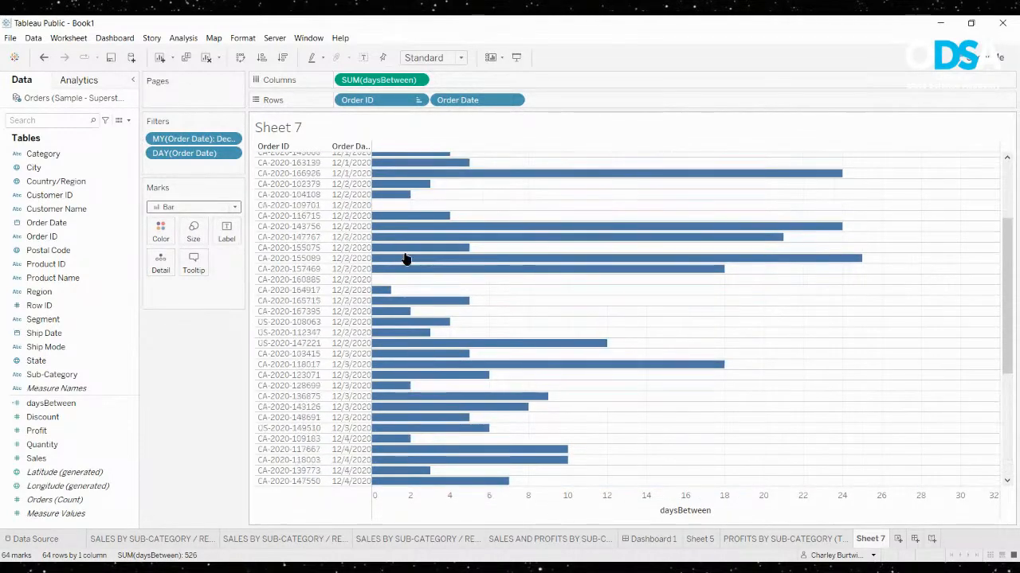
pyautogui.scroll(5, 404, 257)
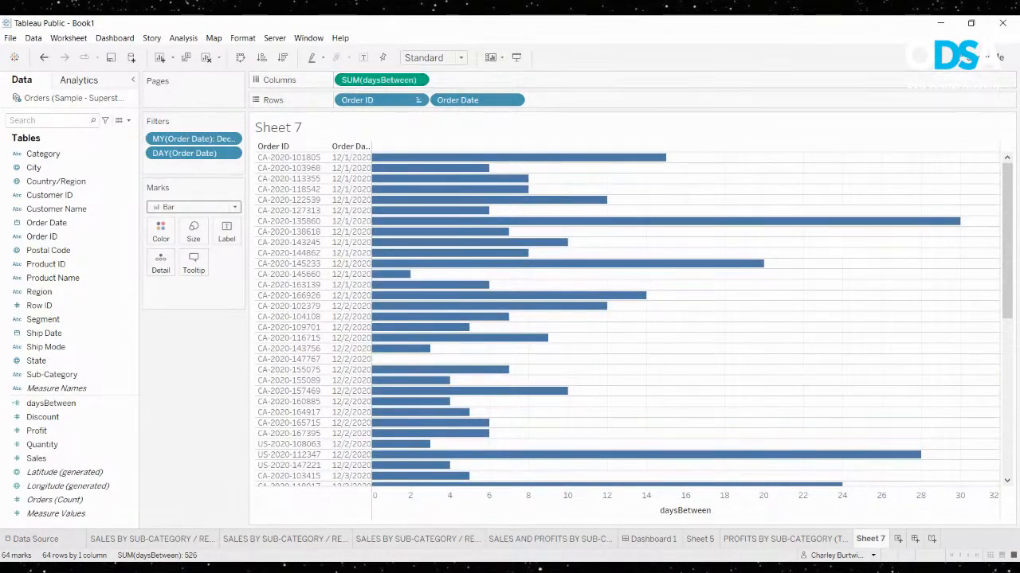
# Put a copy of Order Date before daysBetween on the columns, remove it from the rows, and check the suggested chart types
pyautogui.moveTo(471, 102); pyautogui.dragTo(337, 86)
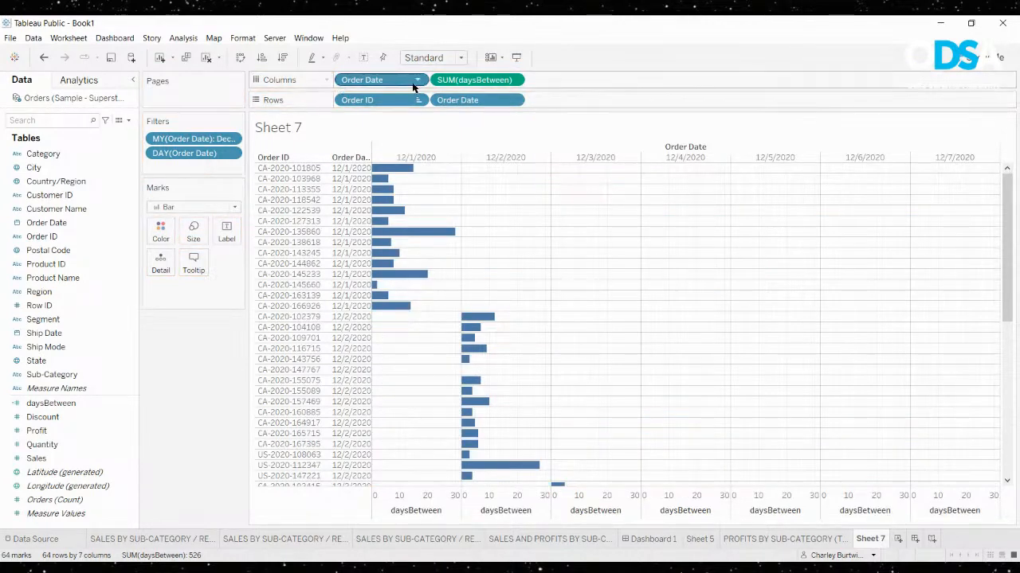
pyautogui.moveTo(450, 100); pyautogui.dragTo(196, 387)
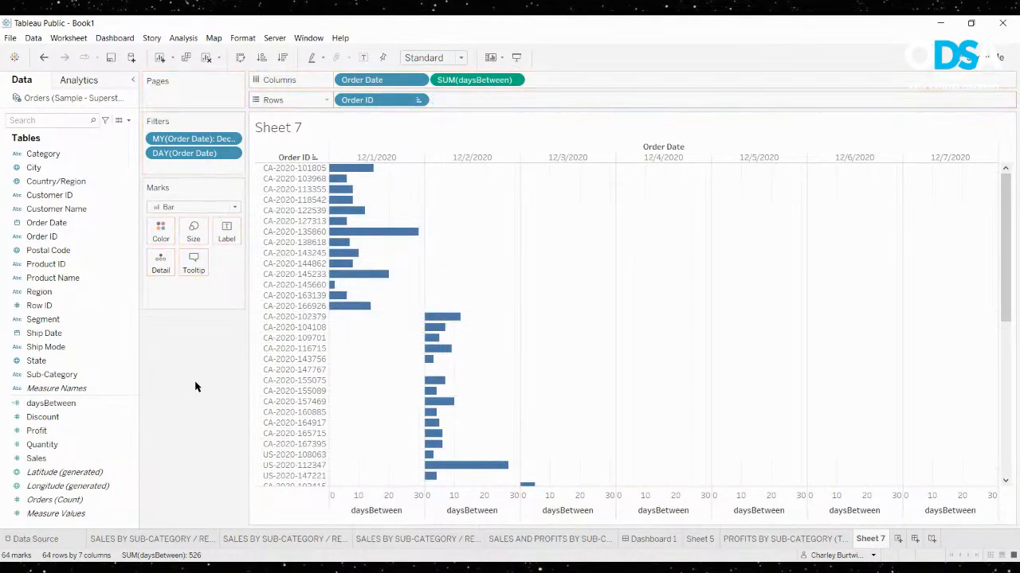
pyautogui.click(977, 53)
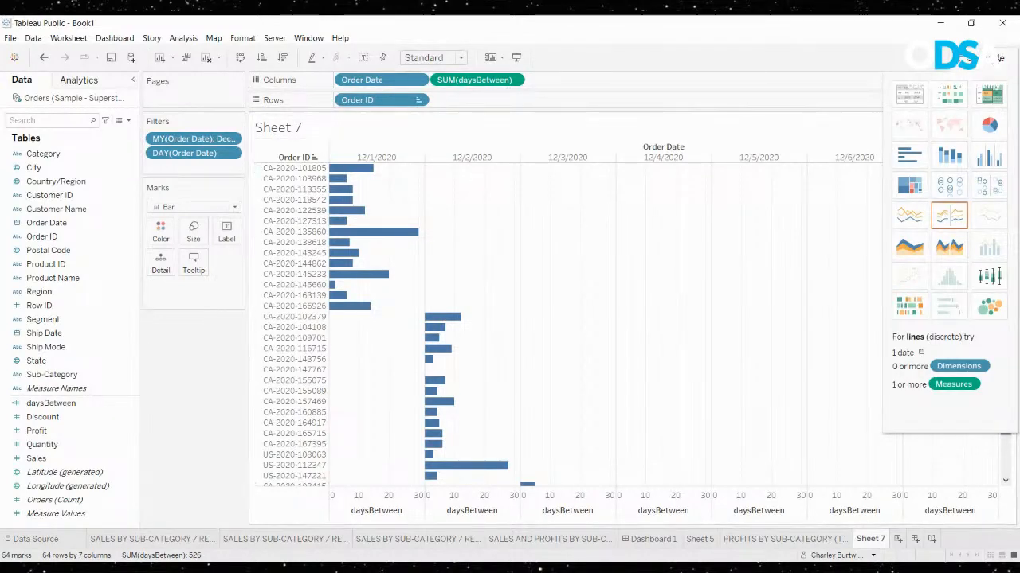
pyautogui.click(983, 57)
pyautogui.click(735, 568)
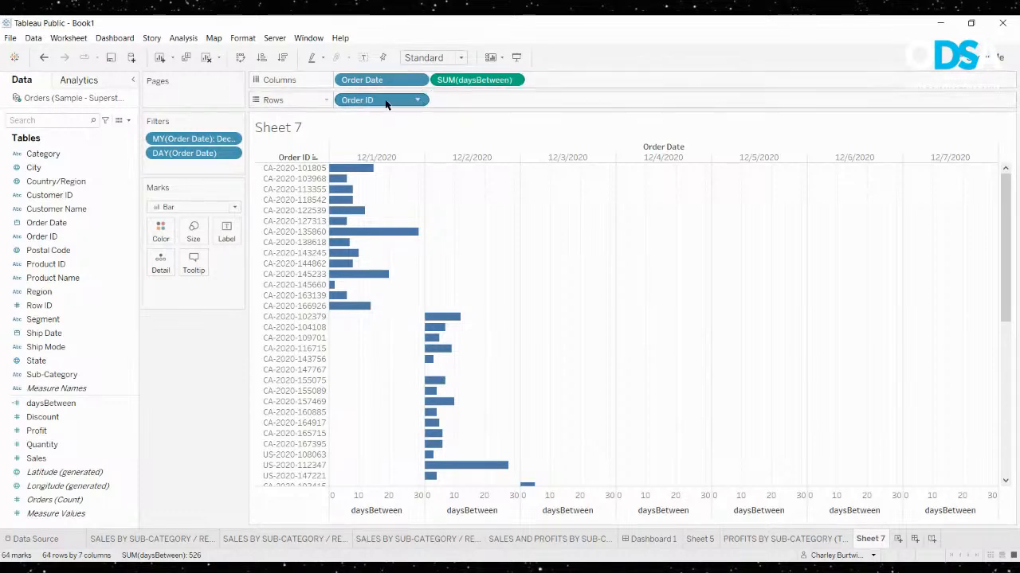
# Try removing Order ID and moving daysBetween to the rows, and undo back to daysBetween alone on the columns
pyautogui.moveTo(386, 105); pyautogui.dragTo(193, 391)
pyautogui.moveTo(467, 80); pyautogui.dragTo(425, 102)
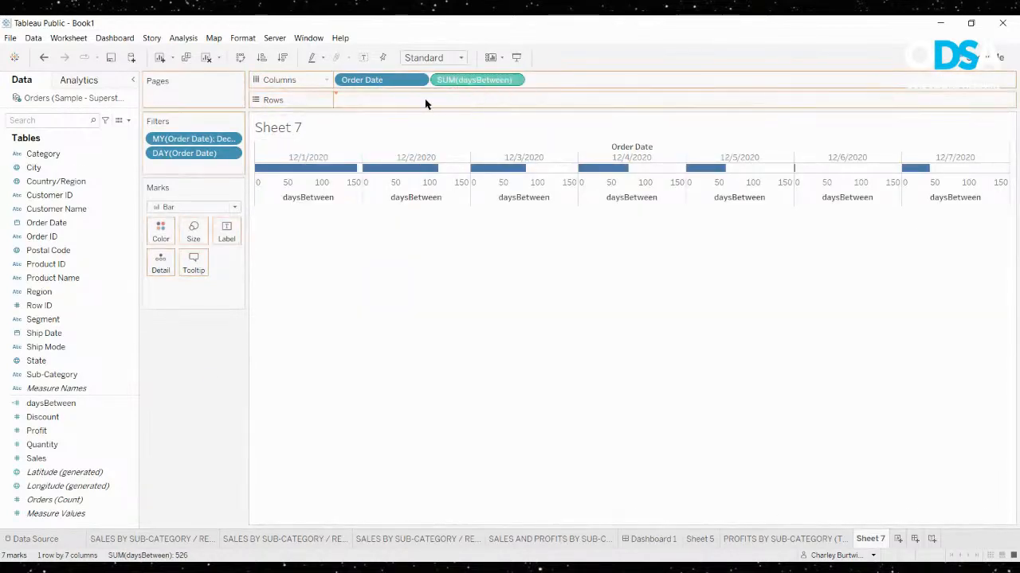
pyautogui.click(45, 58)
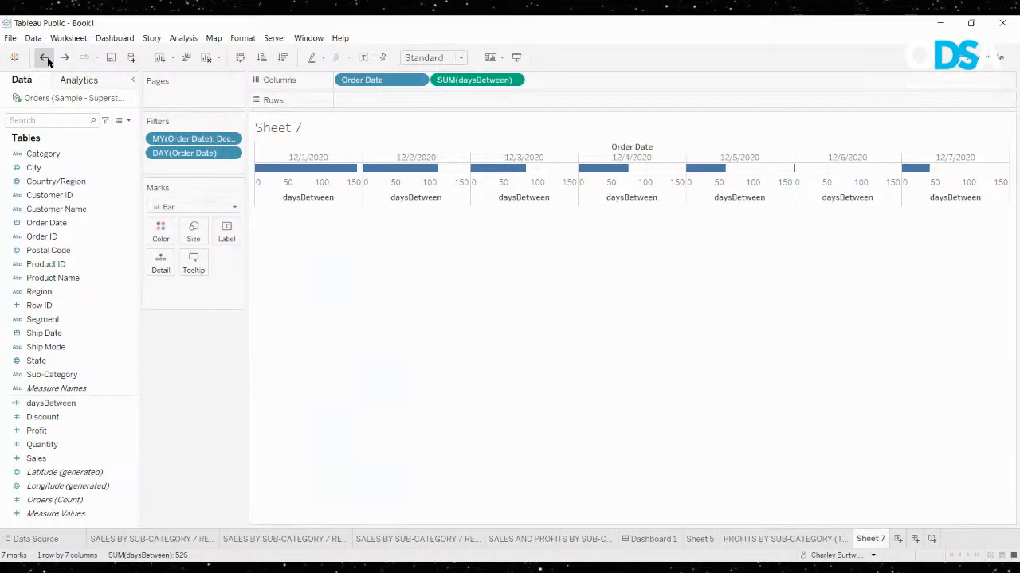
pyautogui.click(45, 58)
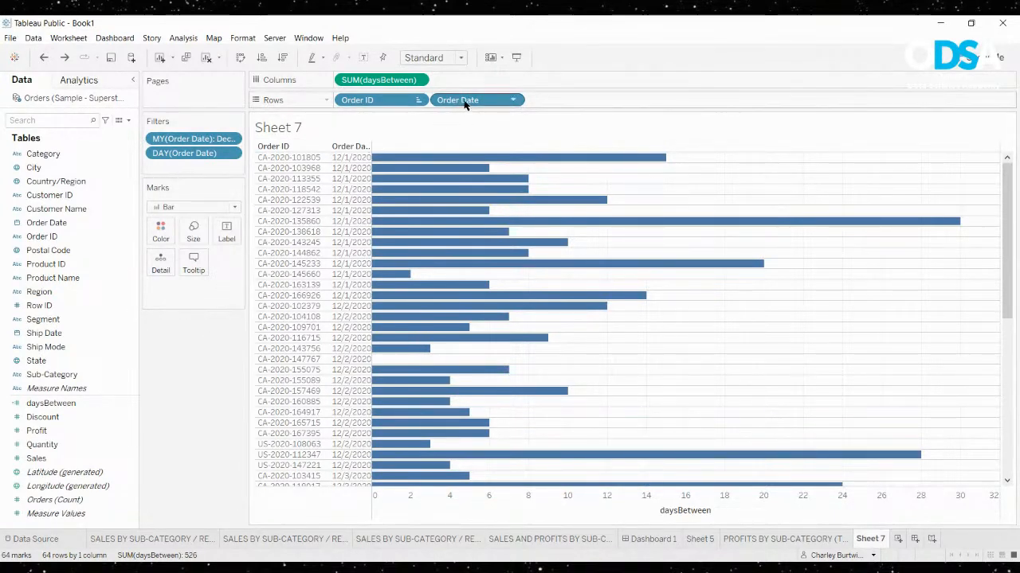
# Copy Order Date from the rows to the columns before daysBetween, and look over the staggered bars
pyautogui.moveTo(448, 100); pyautogui.dragTo(344, 88)
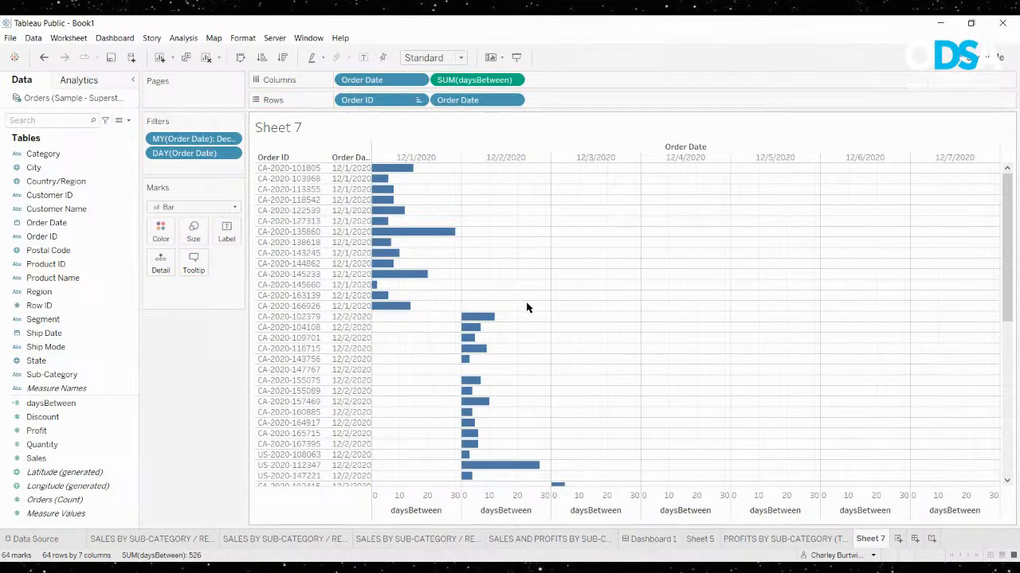
pyautogui.scroll(-10, 527, 308)
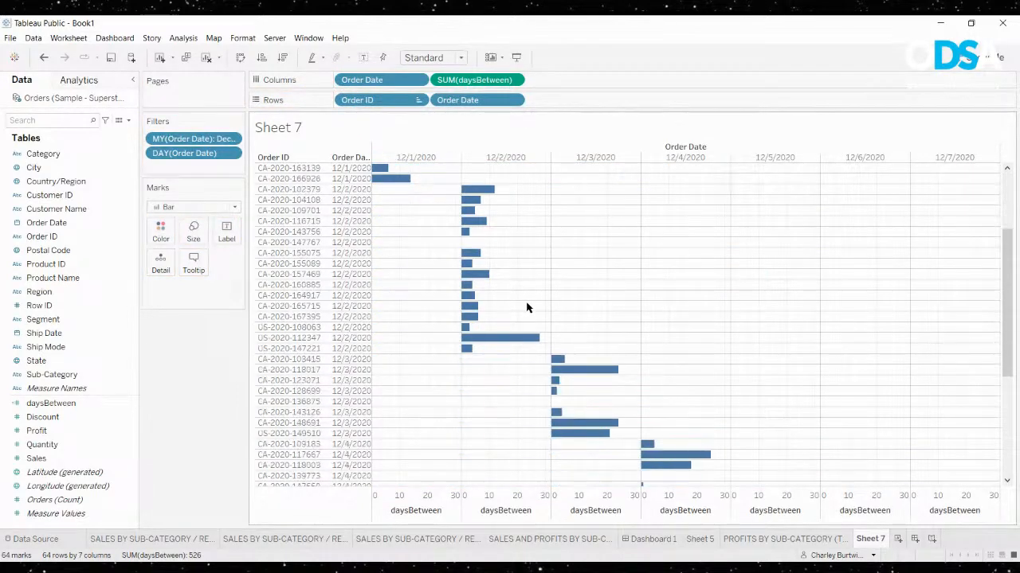
pyautogui.scroll(10, 527, 308)
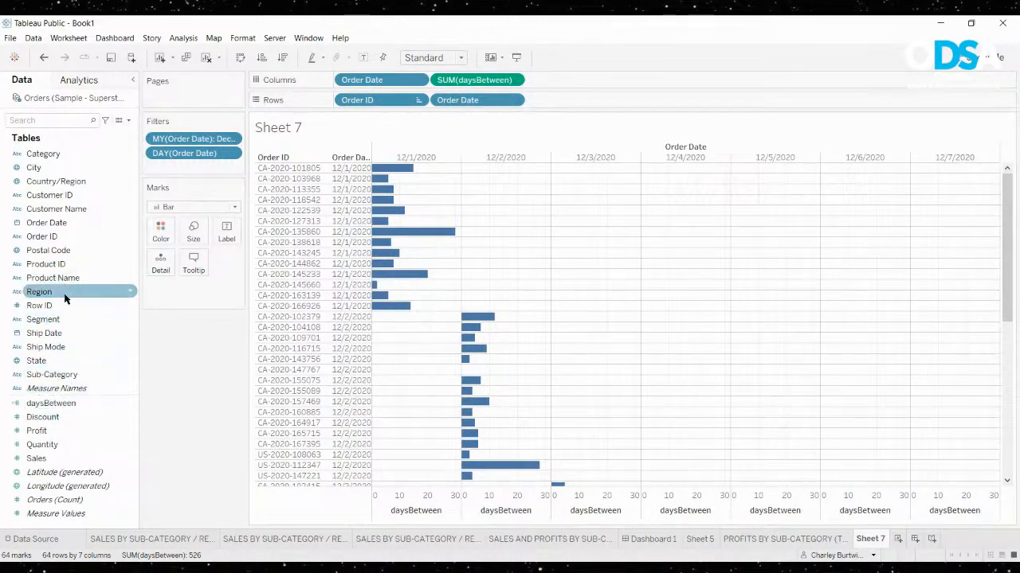
# Color the bars by Ship Mode and add a visible Category filter limited to Technology
pyautogui.moveTo(61, 348); pyautogui.dragTo(161, 230)
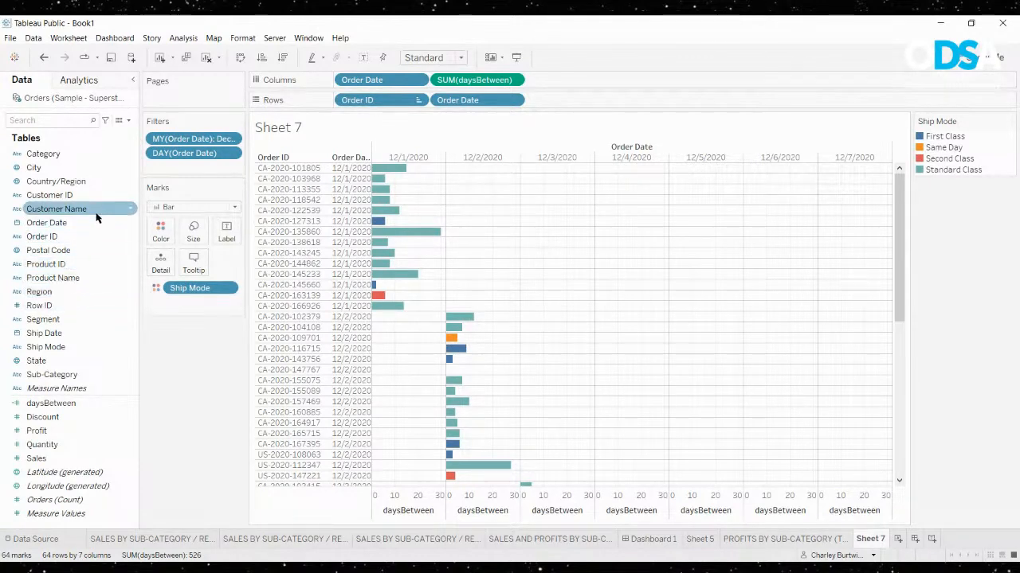
pyautogui.click(130, 157)
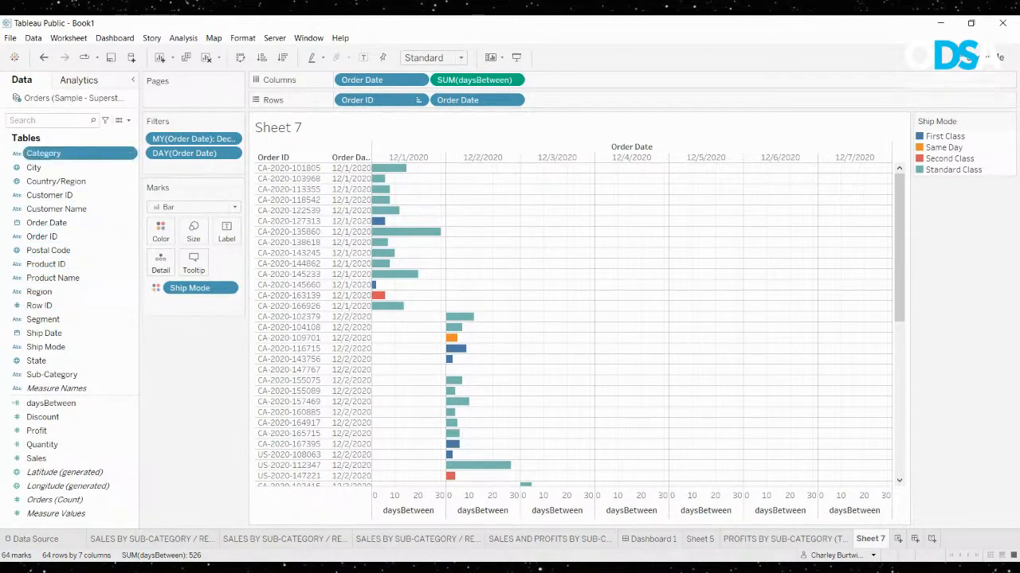
pyautogui.moveTo(130, 157); pyautogui.dragTo(159, 169)
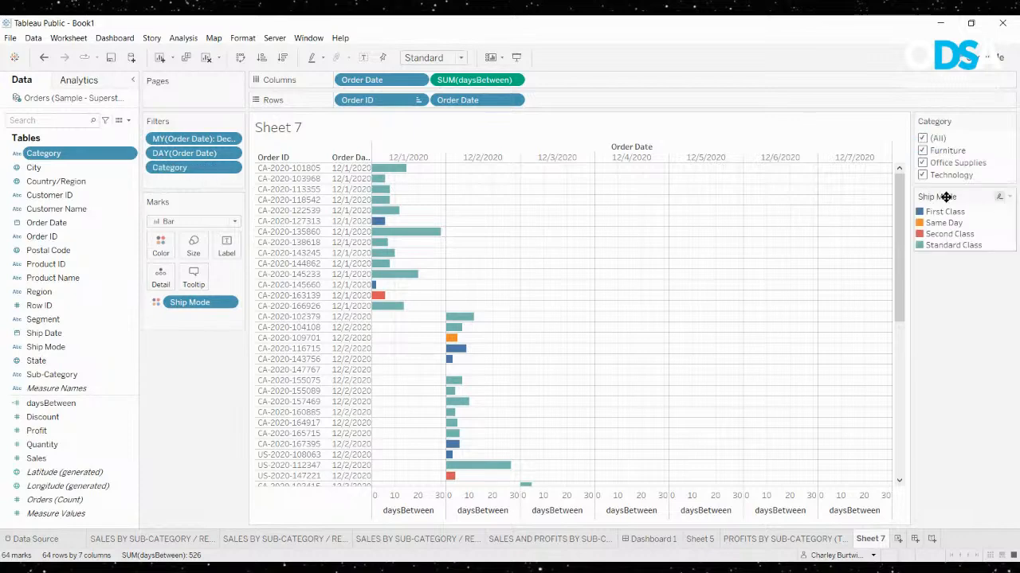
pyautogui.click(922, 163)
pyautogui.click(923, 150)
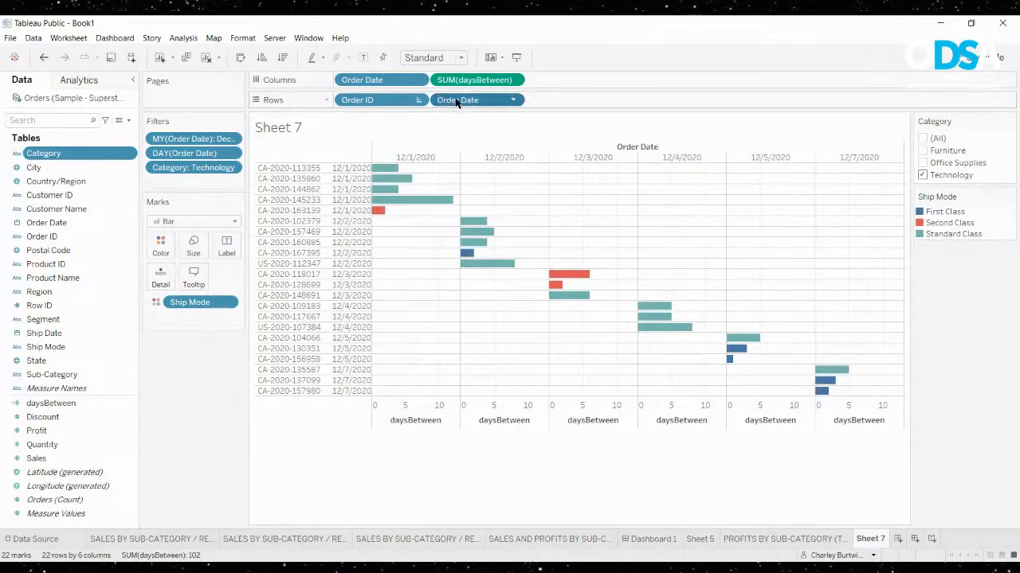
# Remove Order Date from the rows and examine the details of several bars in the 12/1/2020 column
pyautogui.moveTo(457, 101); pyautogui.dragTo(166, 425)
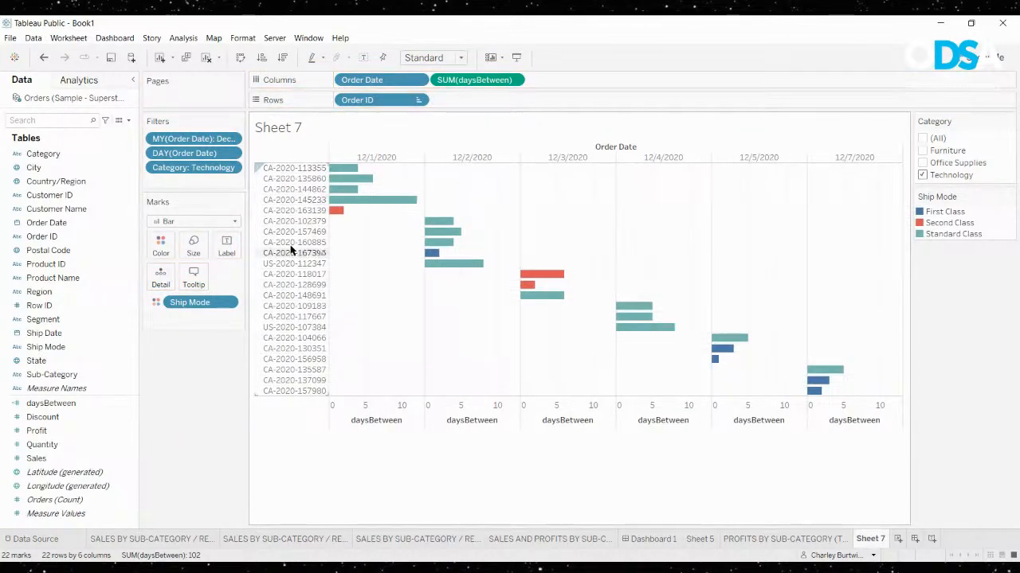
pyautogui.moveTo(341, 172)
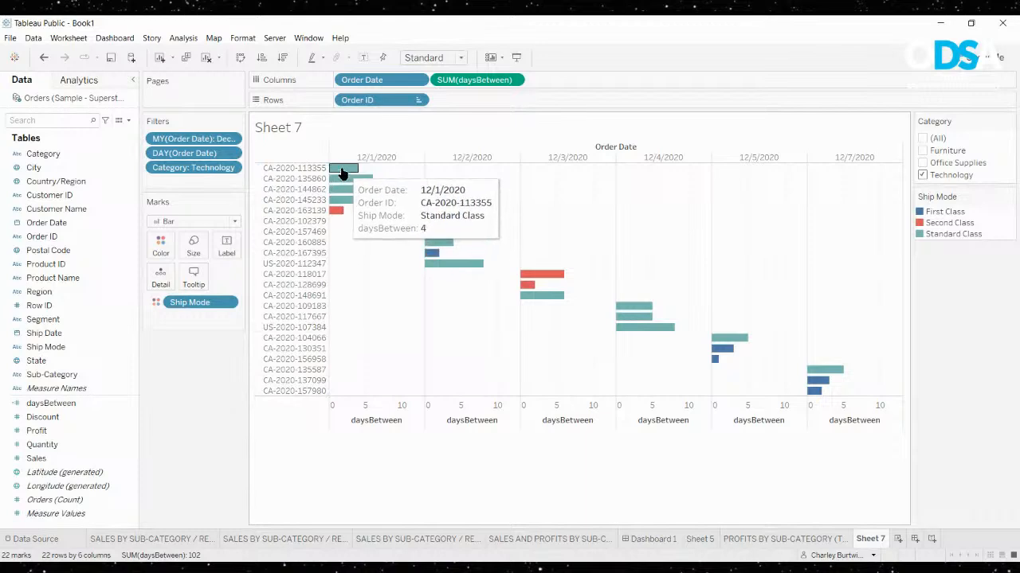
pyautogui.moveTo(341, 202)
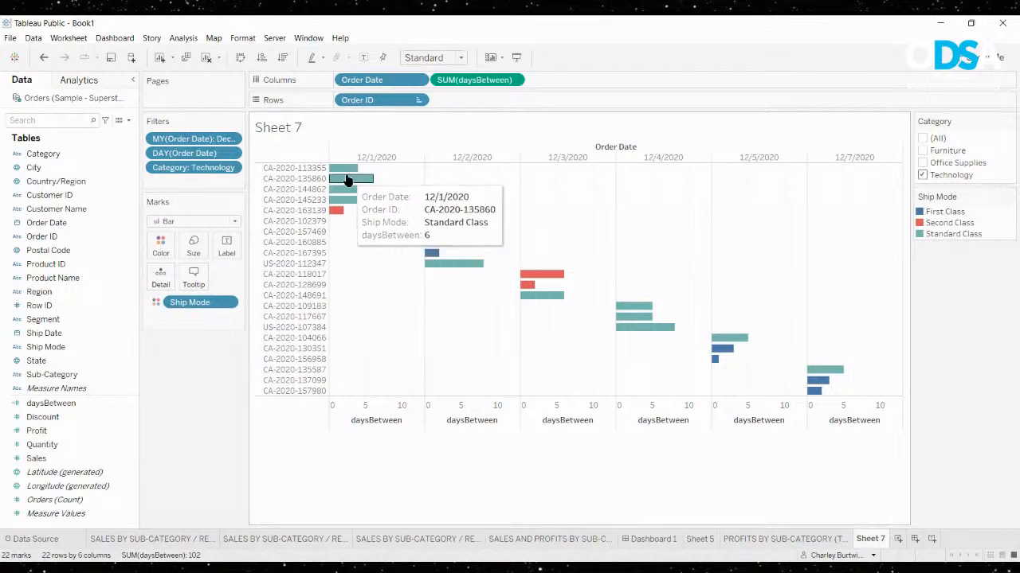
pyautogui.moveTo(390, 202)
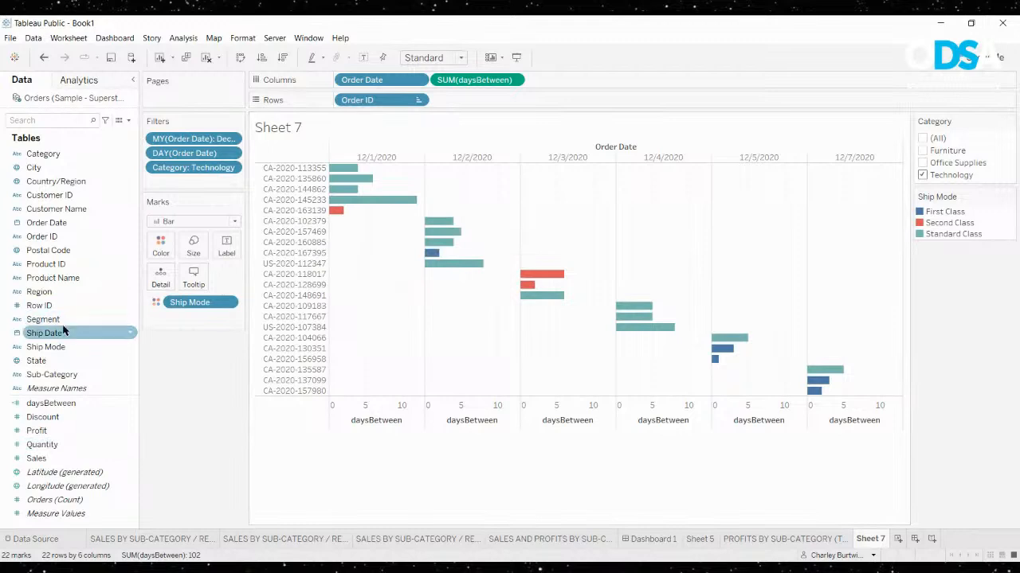
# Add Ship Date to the marks as a continuous exact-date detail and change the daysBetween aggregation to Attribute
pyautogui.moveTo(64, 333); pyautogui.dragTo(177, 288)
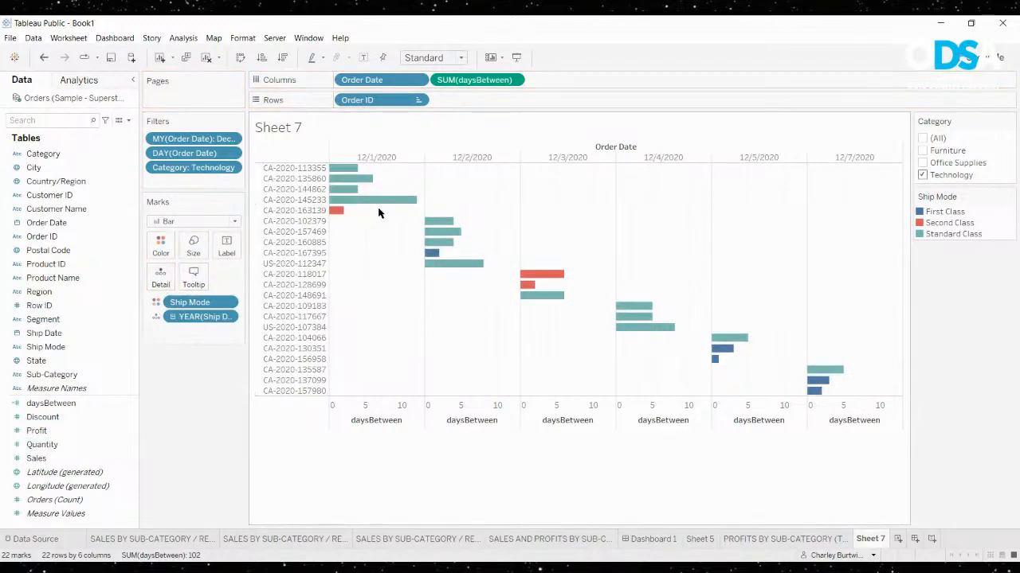
pyautogui.moveTo(381, 204)
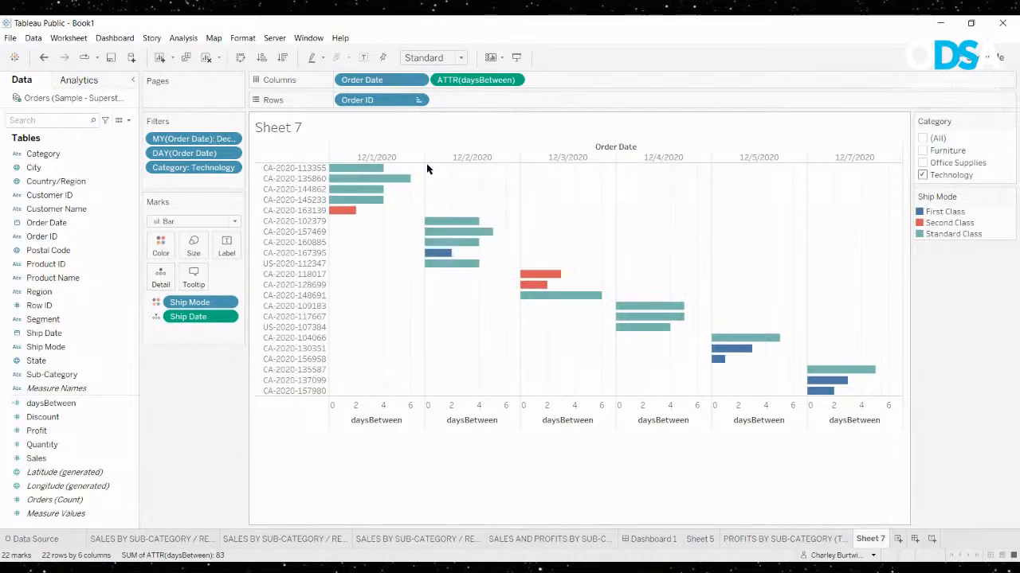
# Highlight the Standard Class, Second Class and First Class bars one after another, and clear the highlight
pyautogui.click(945, 236)
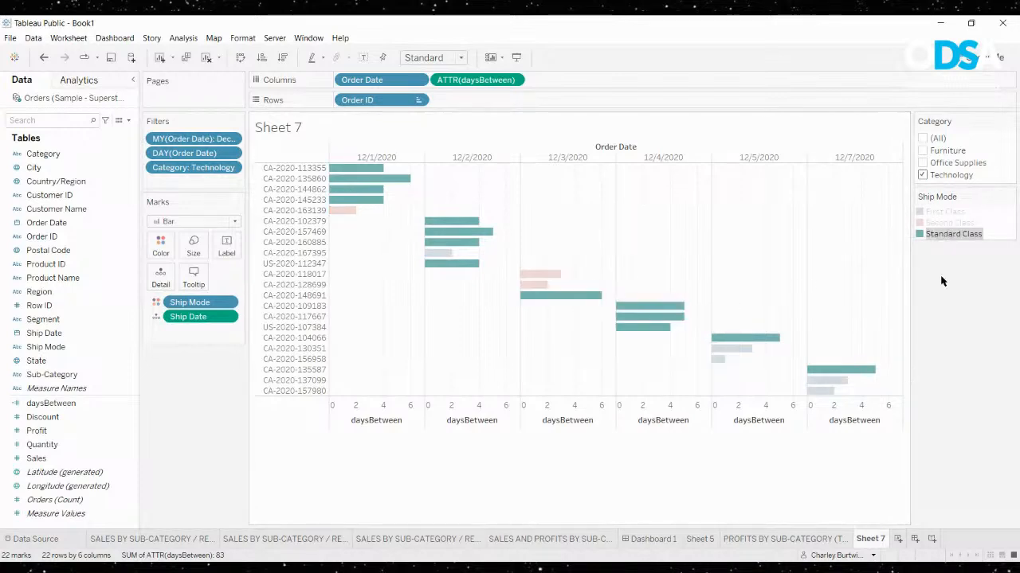
pyautogui.click(947, 224)
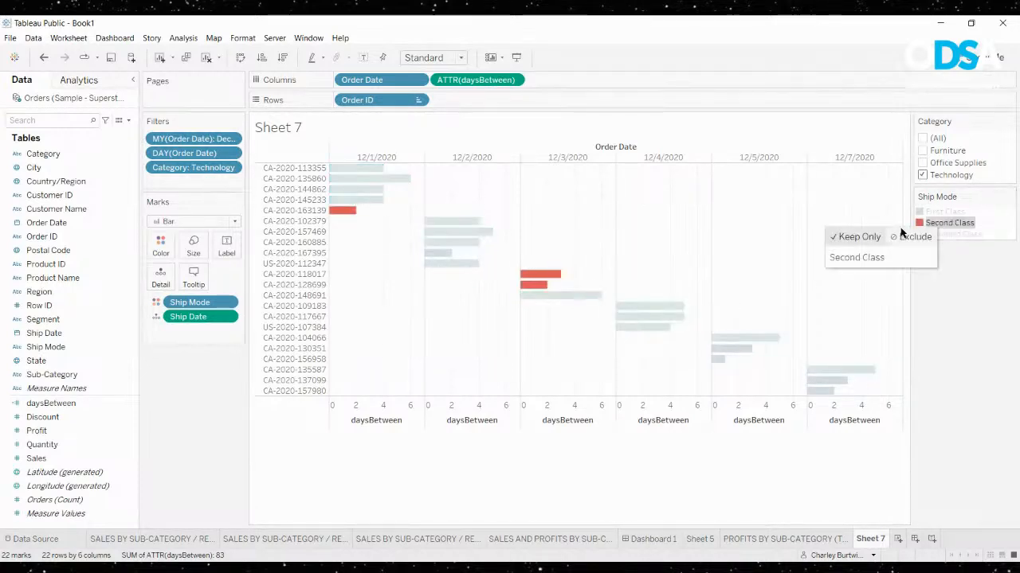
pyautogui.click(942, 211)
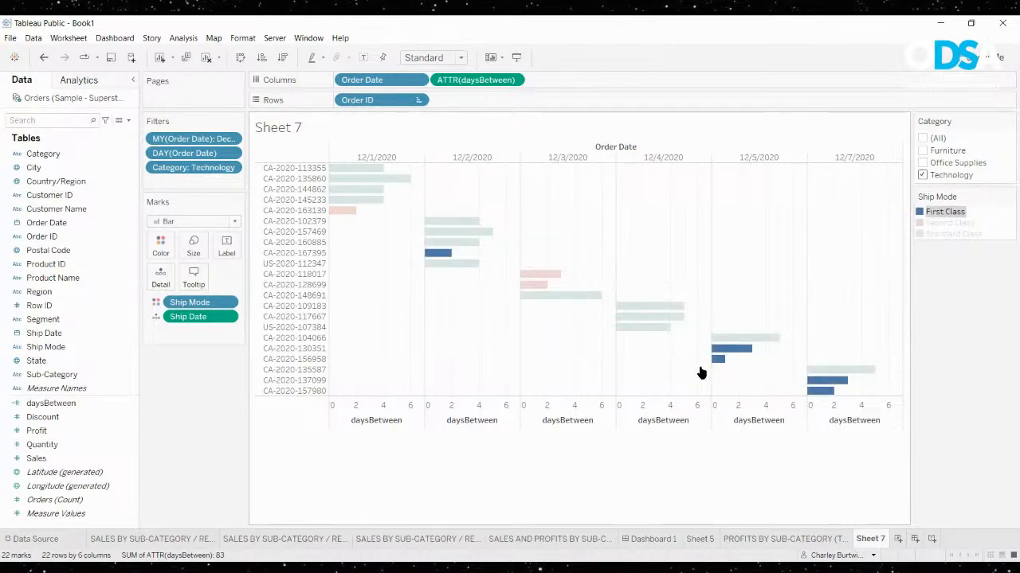
pyautogui.click(752, 205)
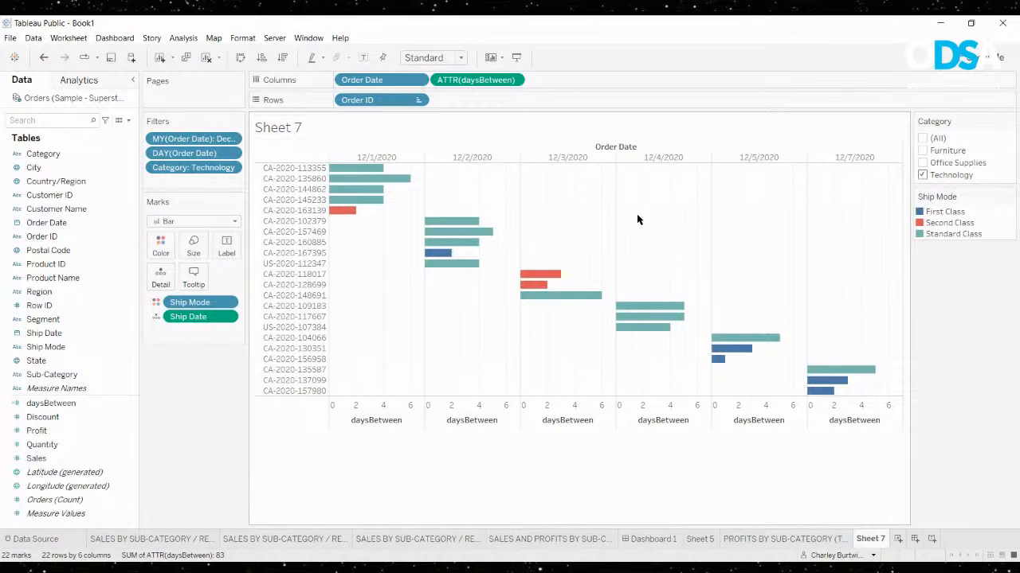
# Open the Show Me chart suggestions
pyautogui.click(976, 51)
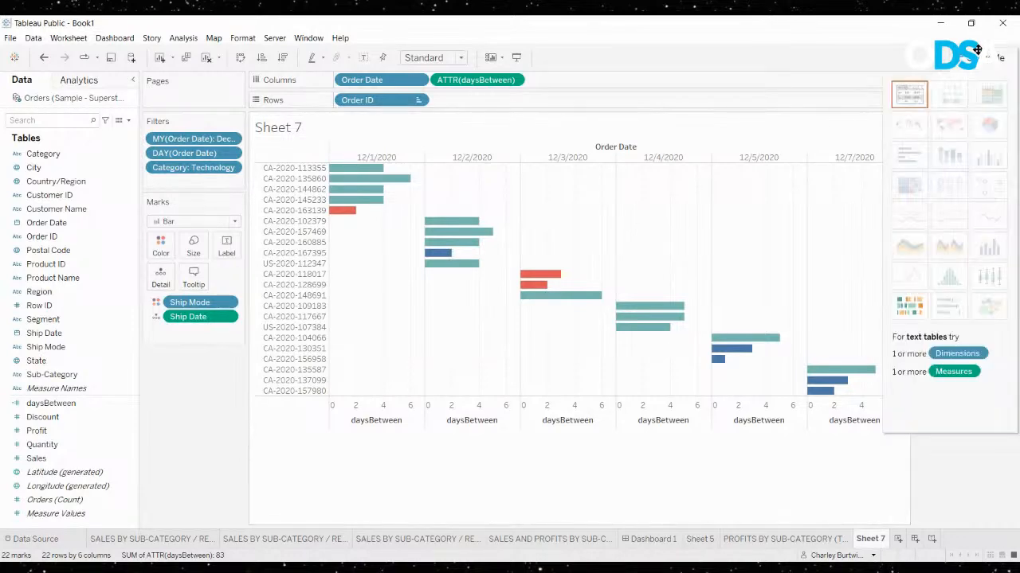
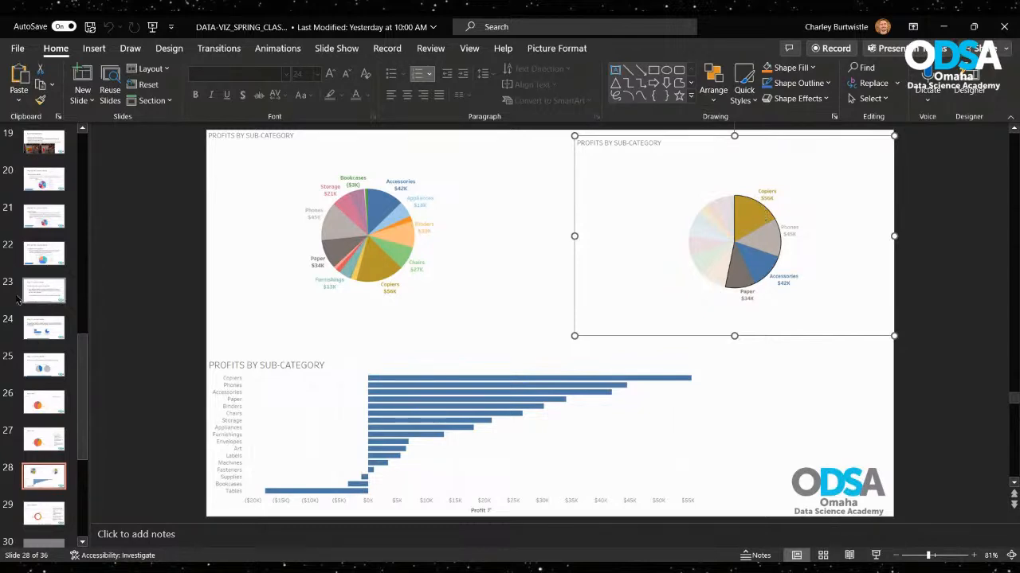
# Look through the PowerPoint deck's Tree Maps, Donut Charts and pie-versus-bar profits by sub-category slides
pyautogui.scroll(10, 30, 299)
pyautogui.scroll(4, 30, 298)
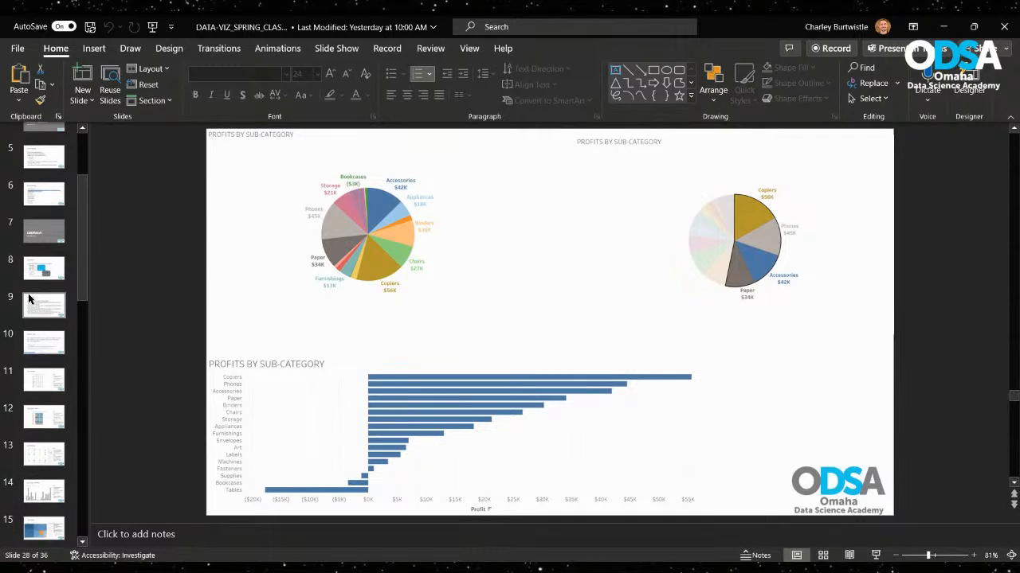
pyautogui.scroll(1, 51, 288)
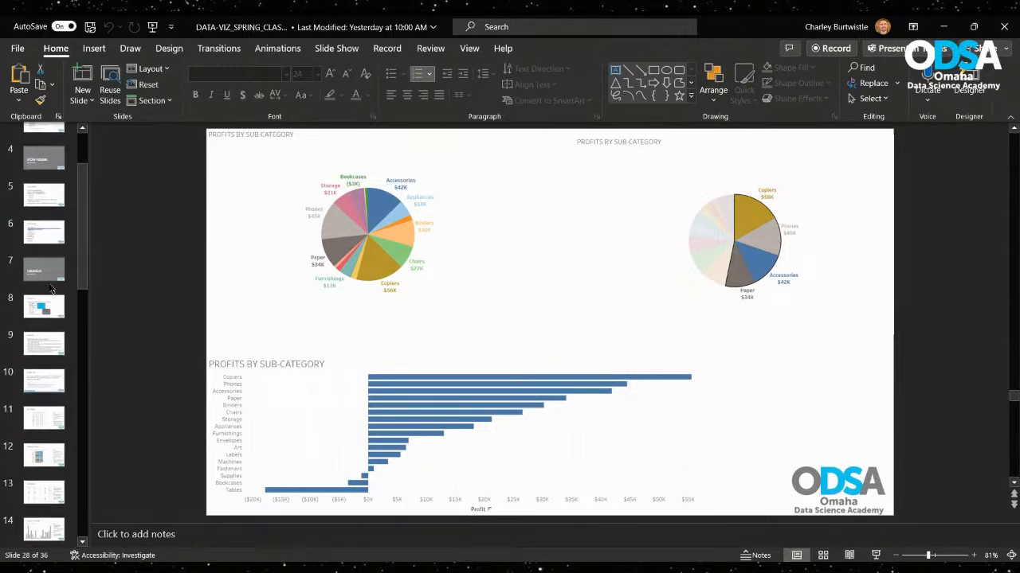
pyautogui.scroll(-4, 51, 288)
pyautogui.click(43, 428)
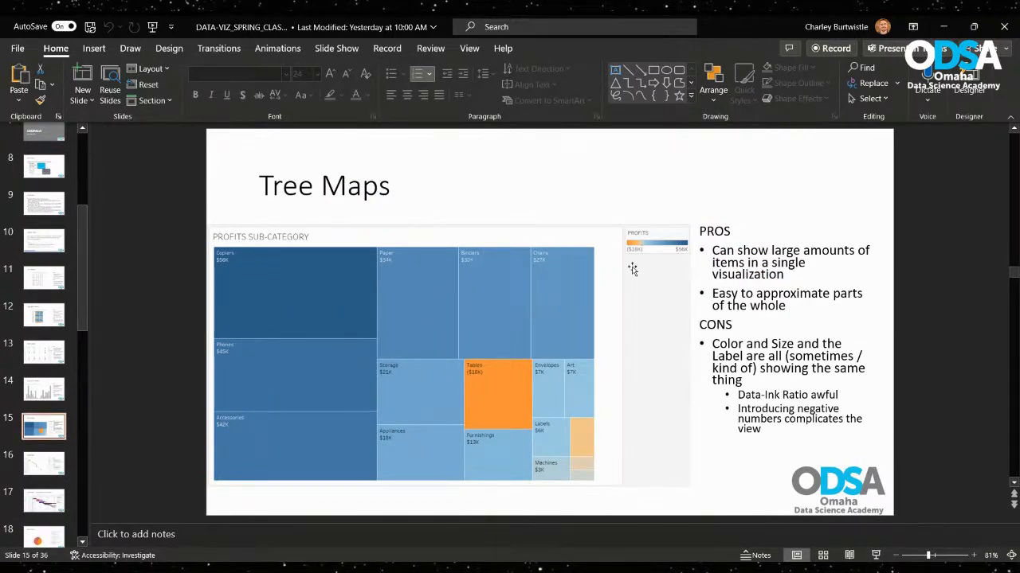
pyautogui.scroll(-8, 44, 348)
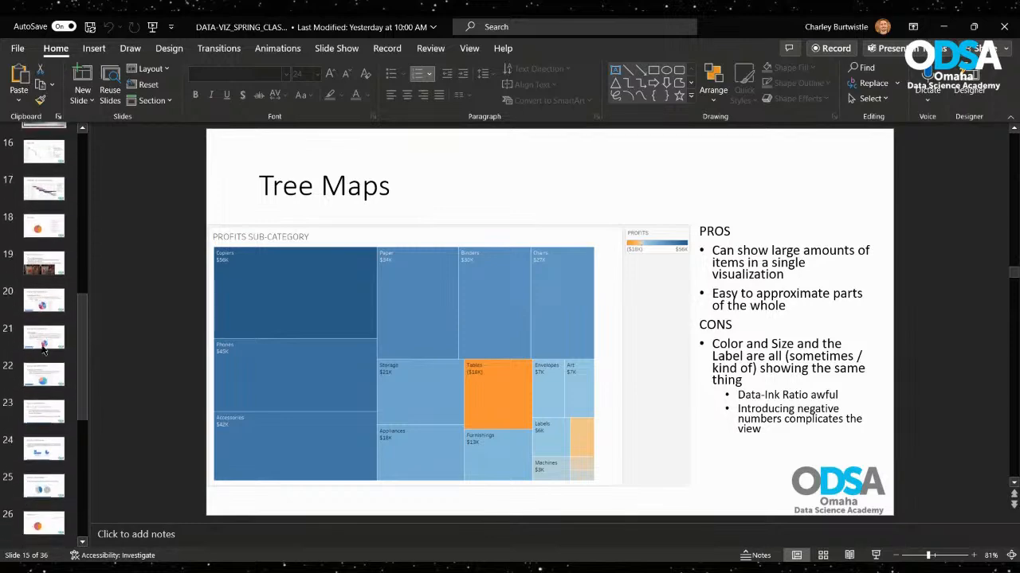
pyautogui.scroll(-5, 44, 351)
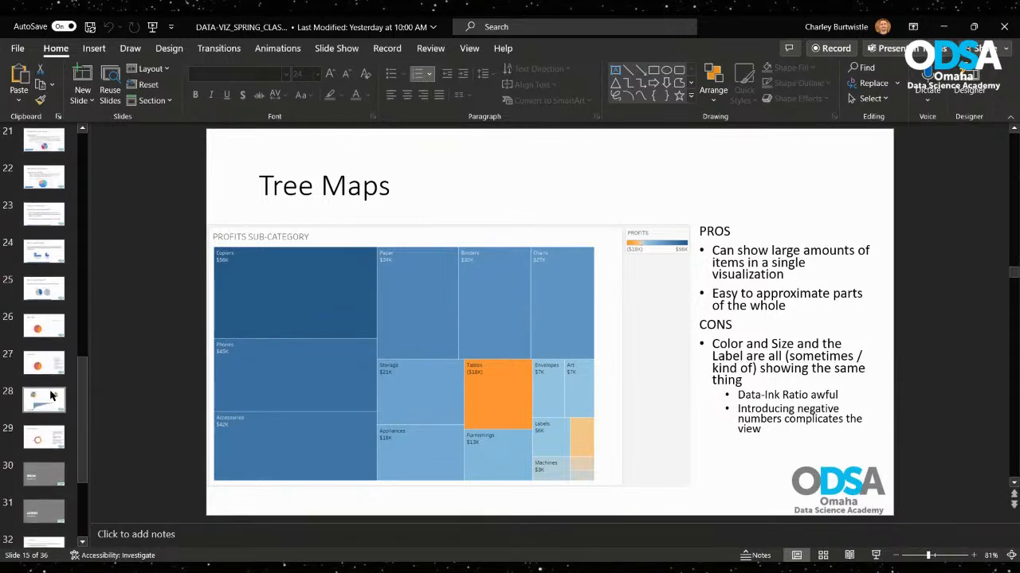
pyautogui.click(51, 398)
pyautogui.click(43, 436)
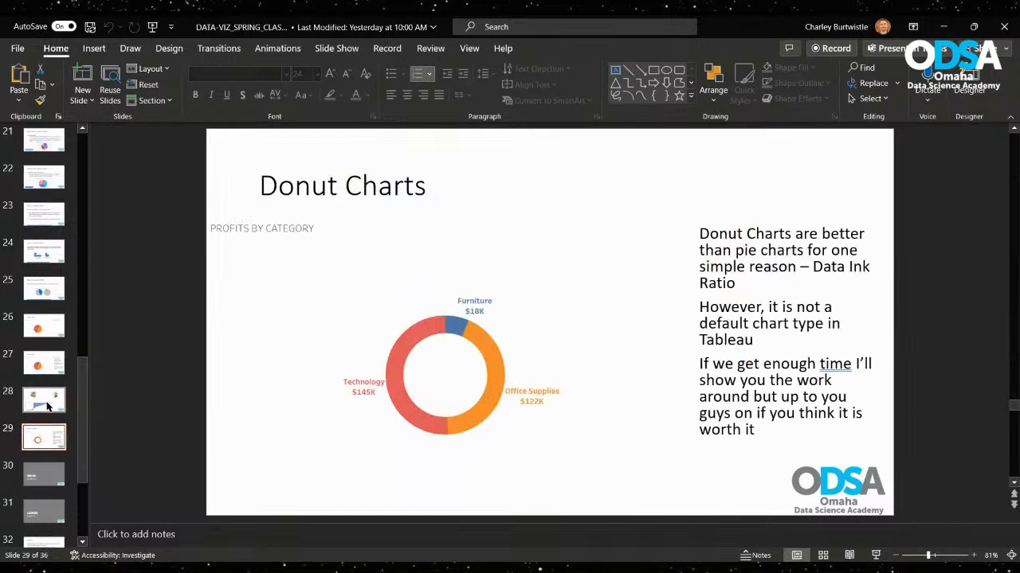
pyautogui.click(47, 406)
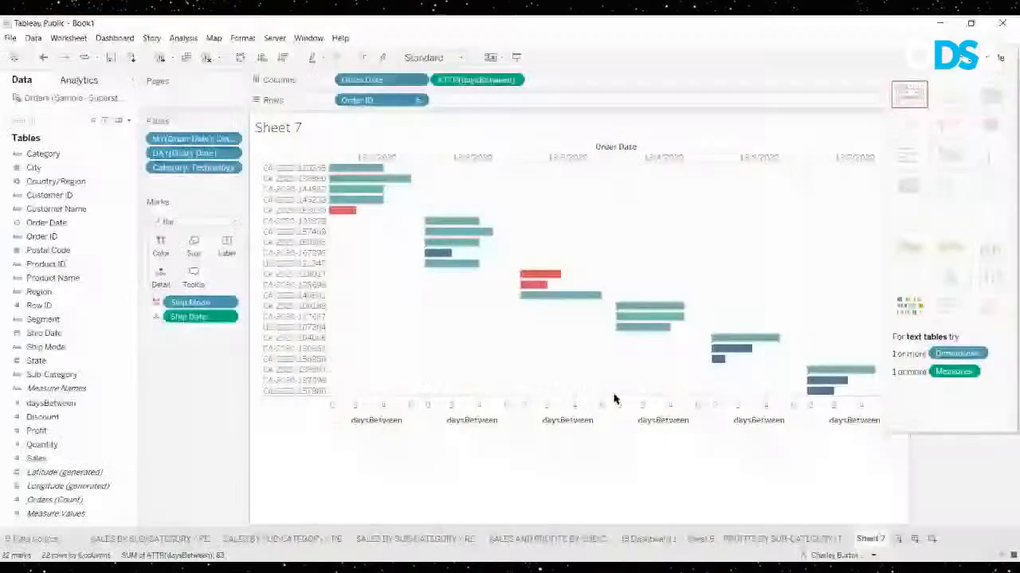
# Switch to Tableau Public and create a new worksheet with Category on the rows and Profit on the columns
pyautogui.click(897, 539)
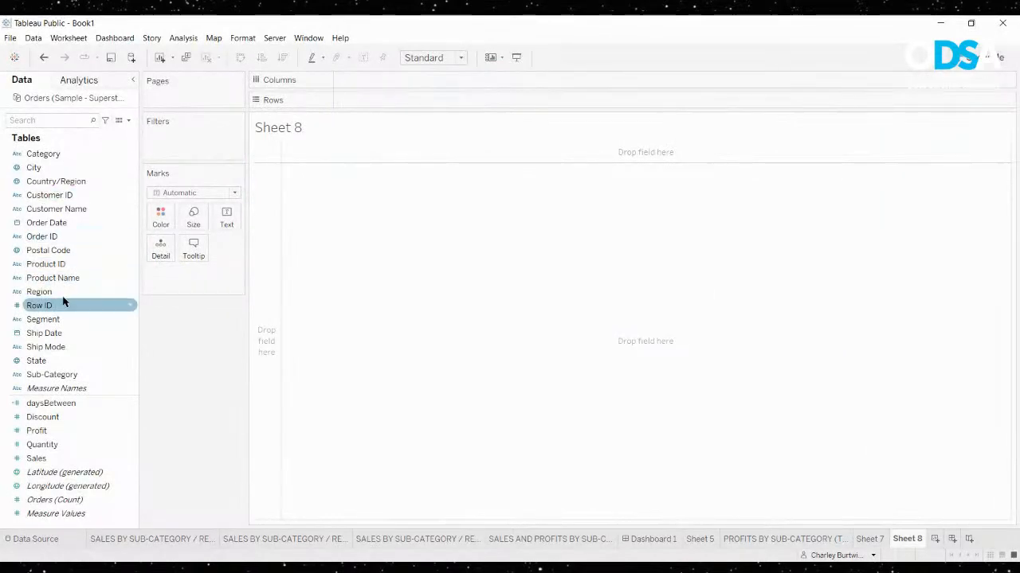
pyautogui.click(54, 155)
pyautogui.moveTo(53, 158); pyautogui.dragTo(376, 105)
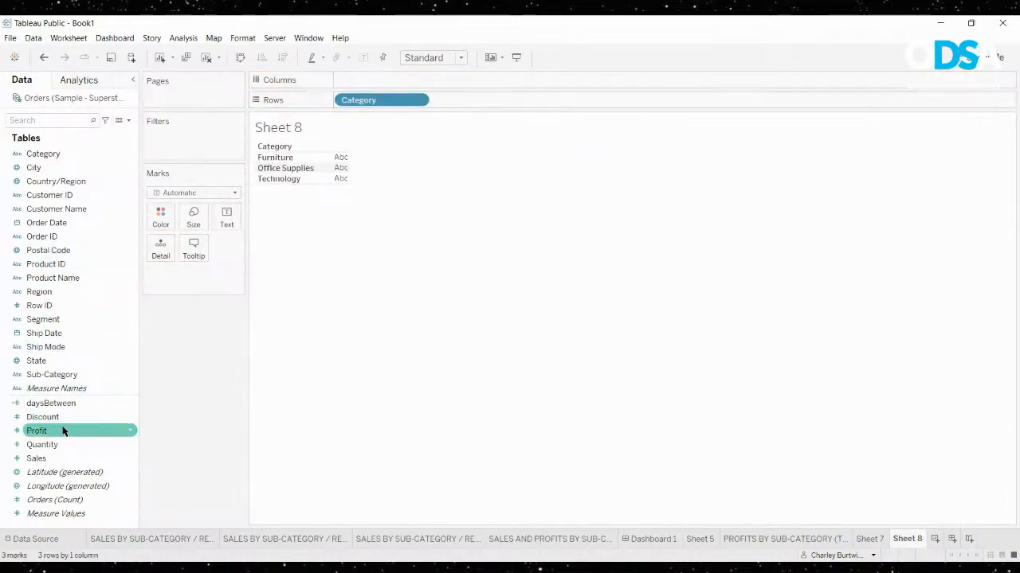
pyautogui.moveTo(64, 430); pyautogui.dragTo(394, 80)
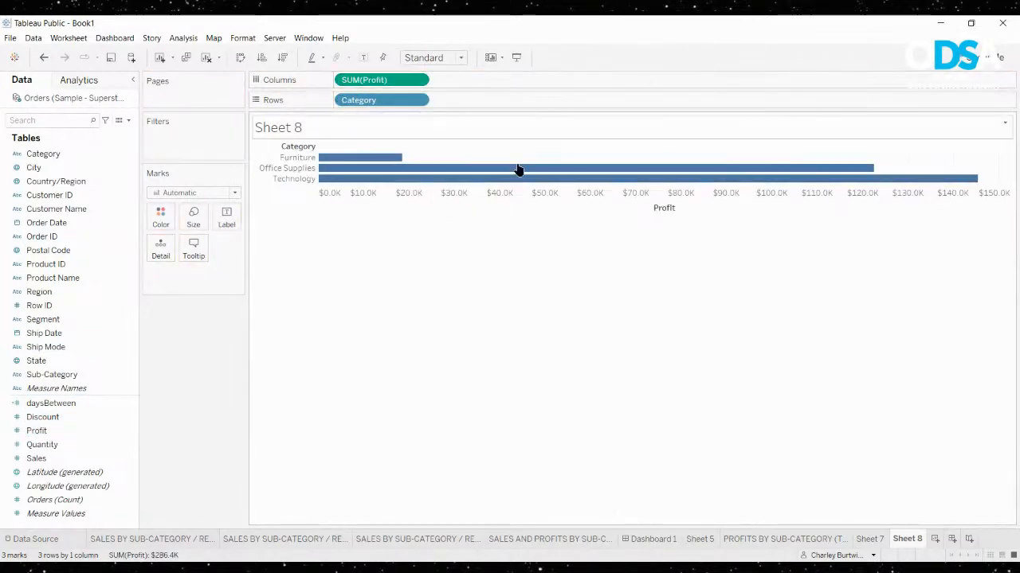
# Convert the profit bar chart into a pie chart and fit it to Entire View
pyautogui.moveTo(771, 182)
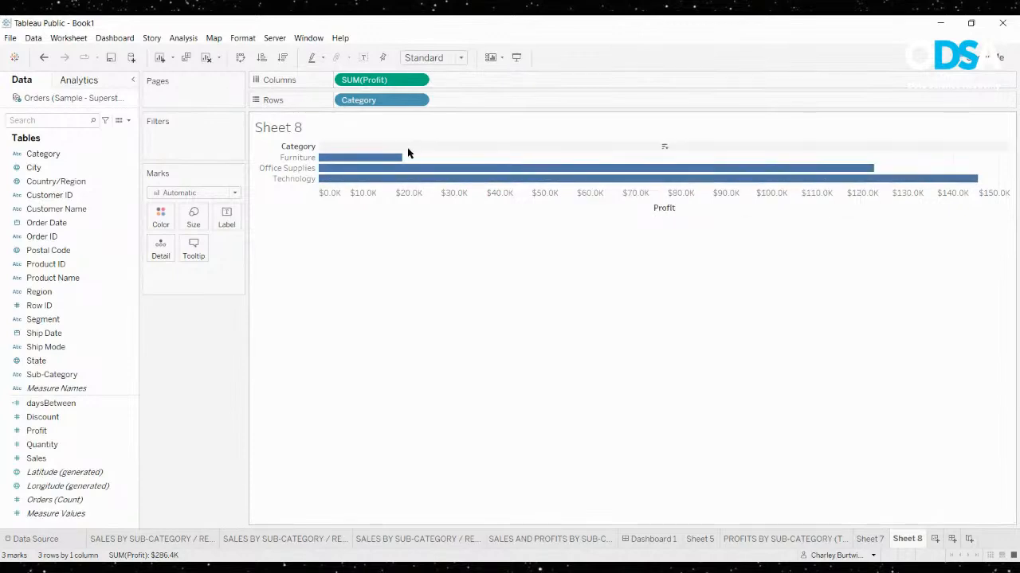
pyautogui.moveTo(390, 178)
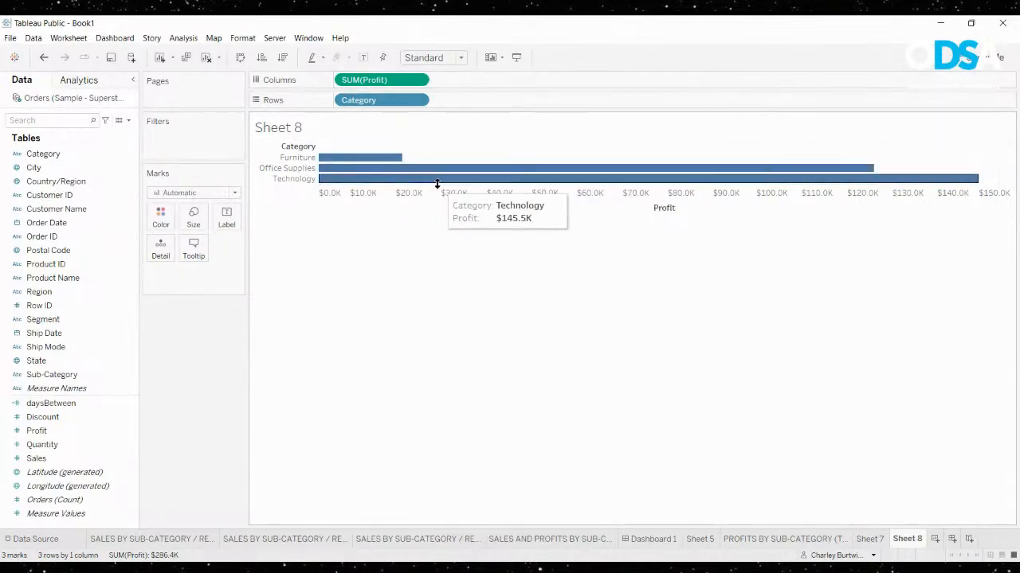
pyautogui.moveTo(342, 184)
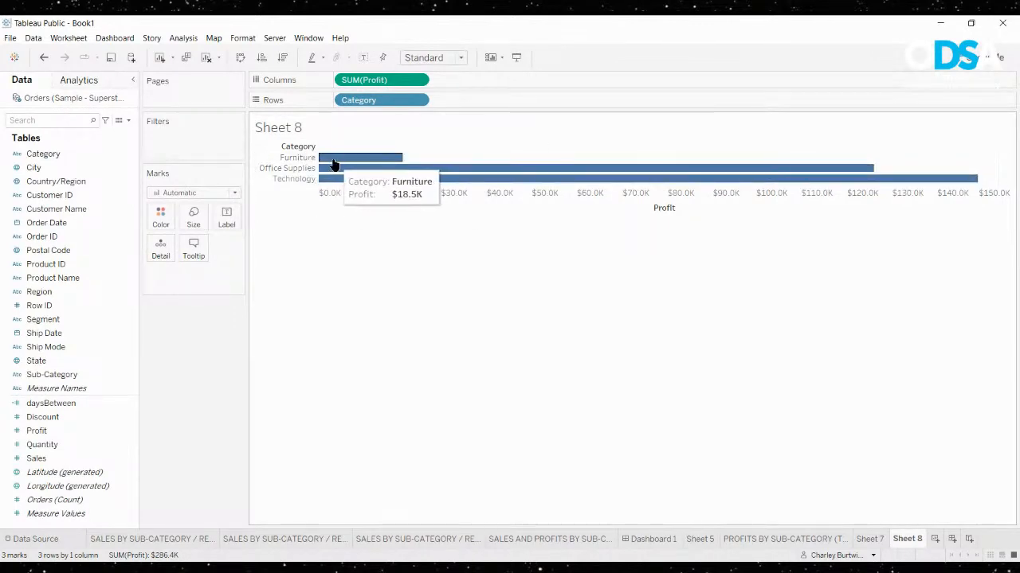
pyautogui.moveTo(354, 164)
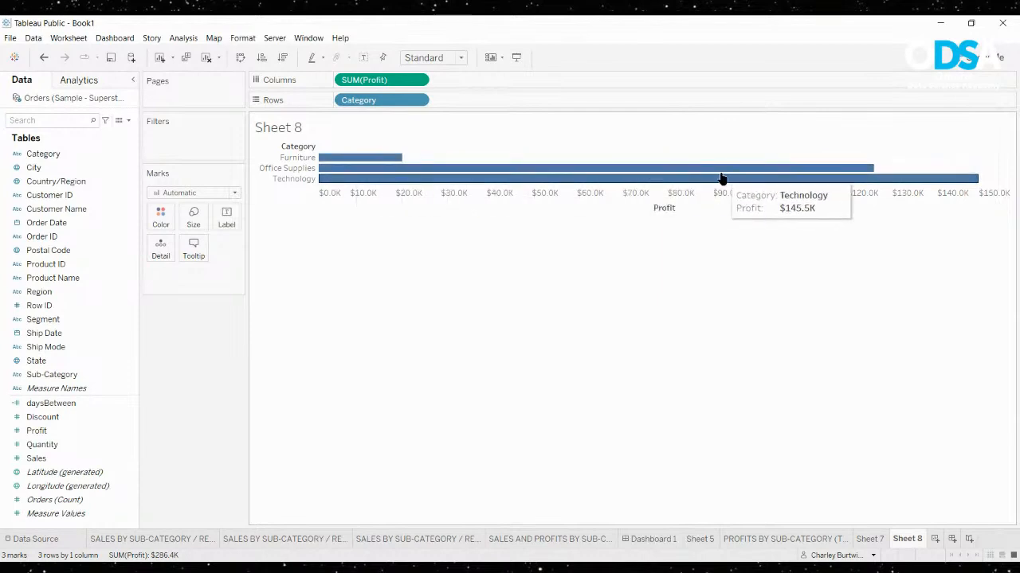
pyautogui.moveTo(671, 175)
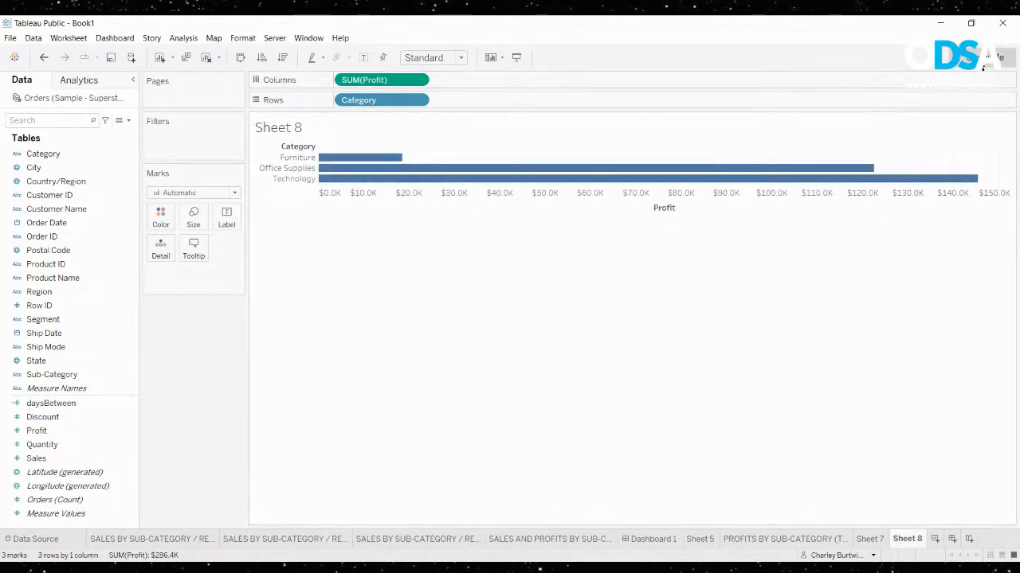
pyautogui.click(995, 57)
pyautogui.click(997, 128)
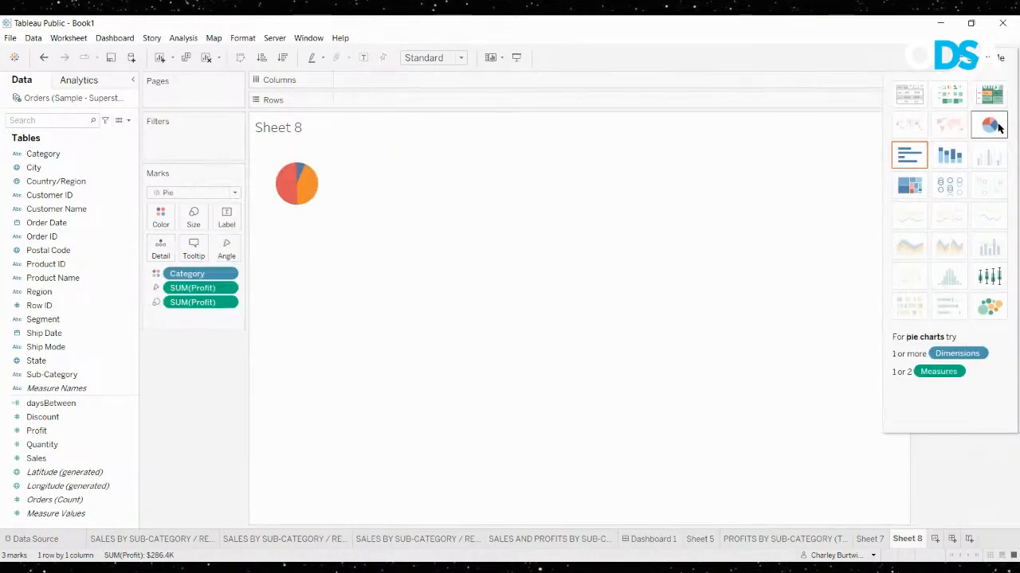
pyautogui.click(984, 64)
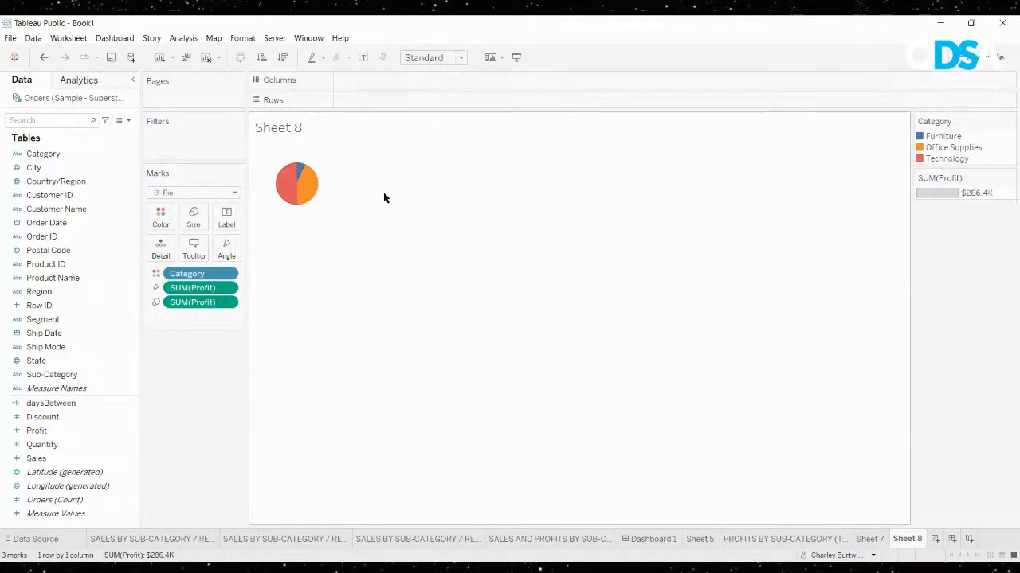
pyautogui.click(430, 59)
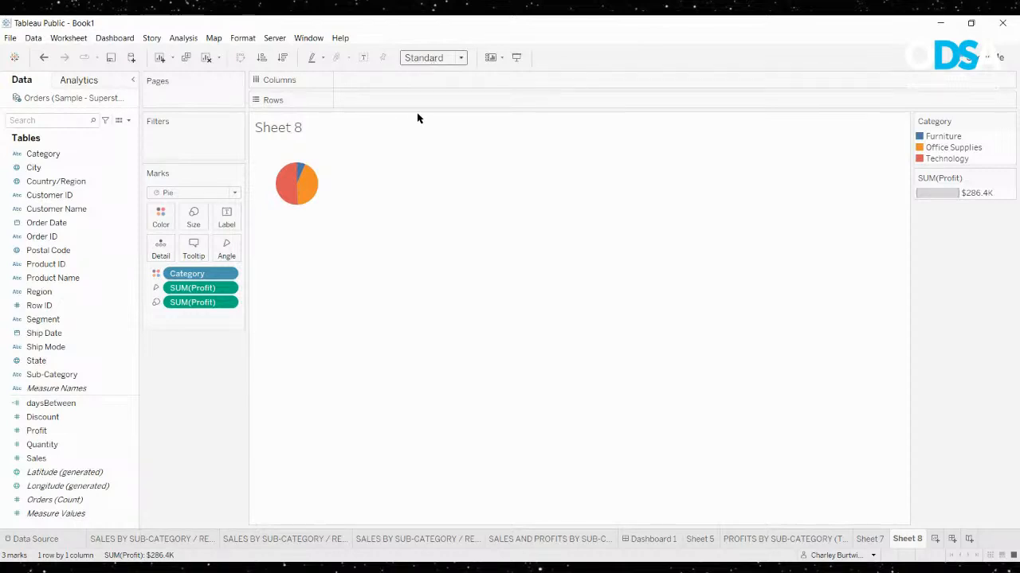
pyautogui.click(416, 111)
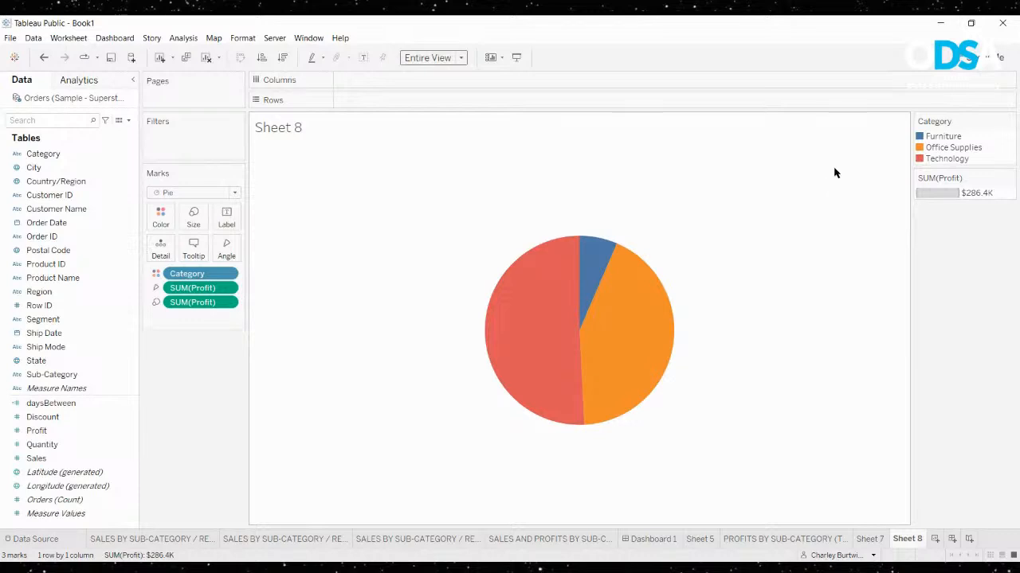
# Label the pie slices with their Category names
pyautogui.moveTo(980, 134)
pyautogui.mouseDown()
pyautogui.moveTo(968, 213)
pyautogui.moveTo(972, 118)
pyautogui.mouseUp()
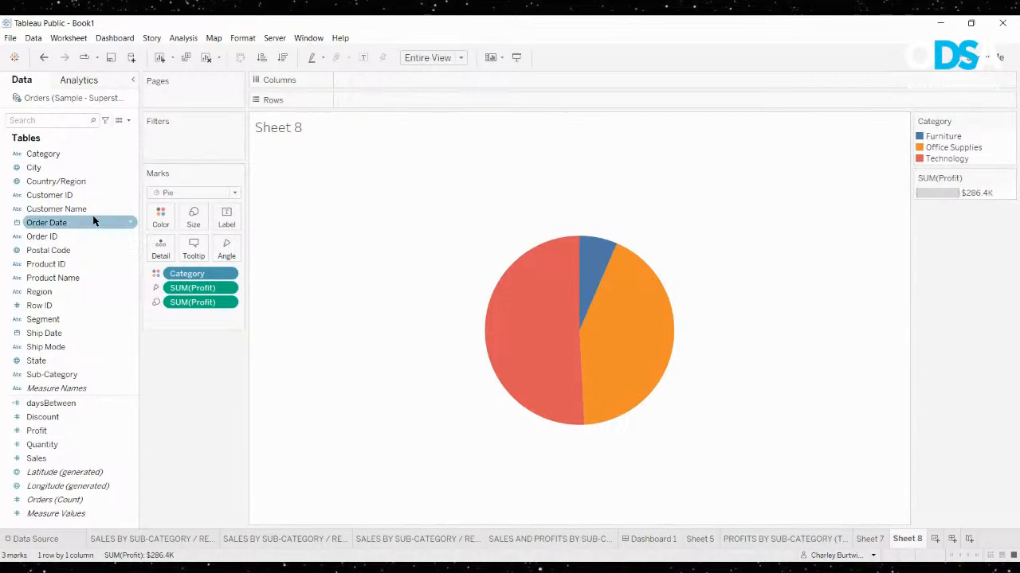
pyautogui.moveTo(66, 162); pyautogui.dragTo(159, 220)
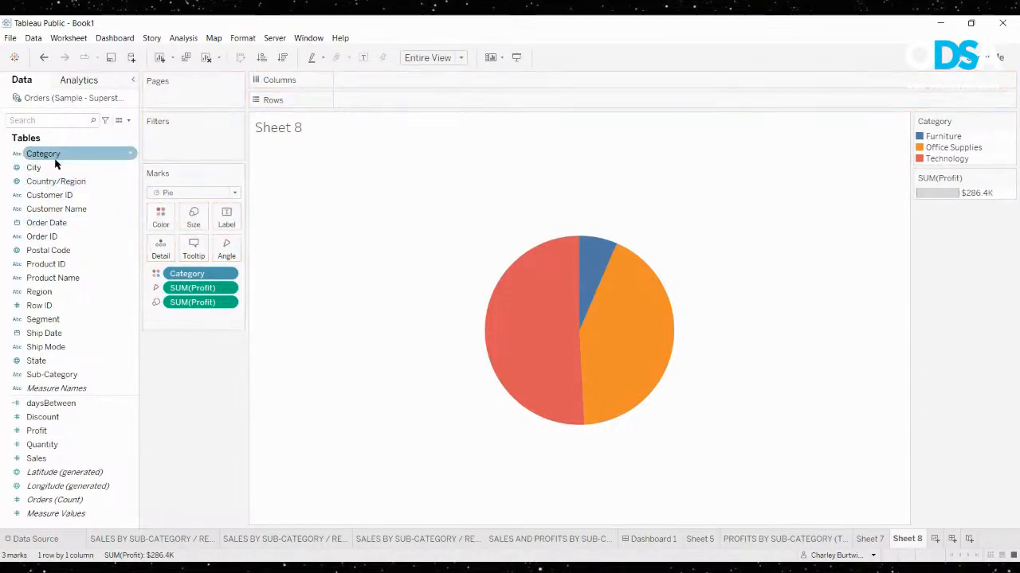
pyautogui.moveTo(54, 155); pyautogui.dragTo(227, 223)
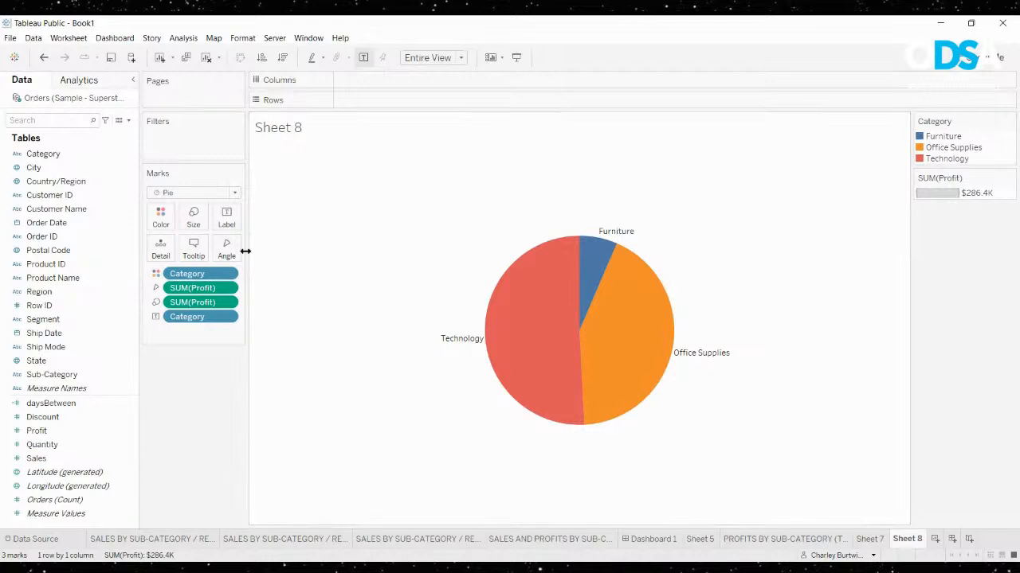
# Format the pie labels to match the mark color in 12 pt Tableau Bold
pyautogui.click(229, 219)
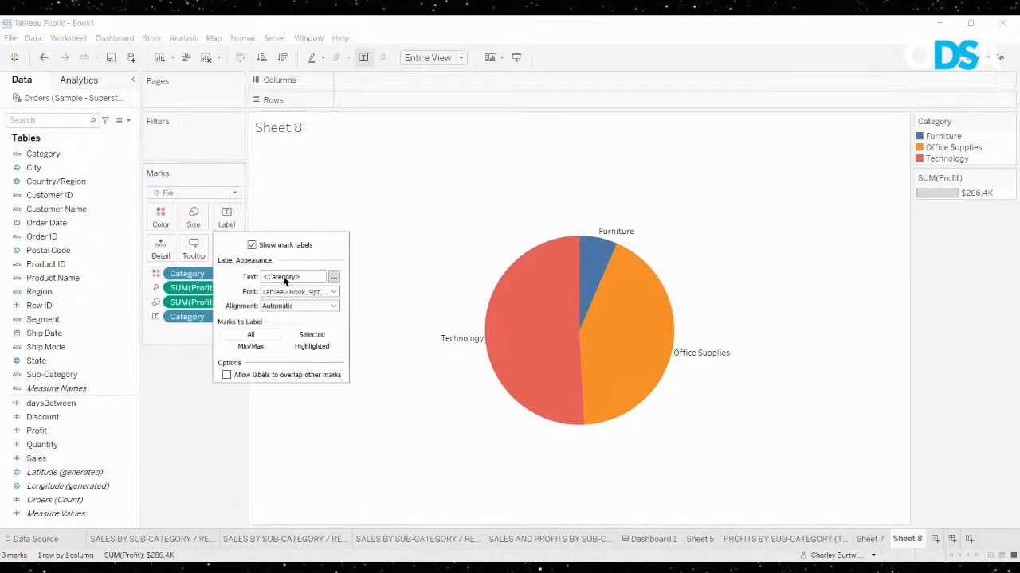
pyautogui.click(333, 293)
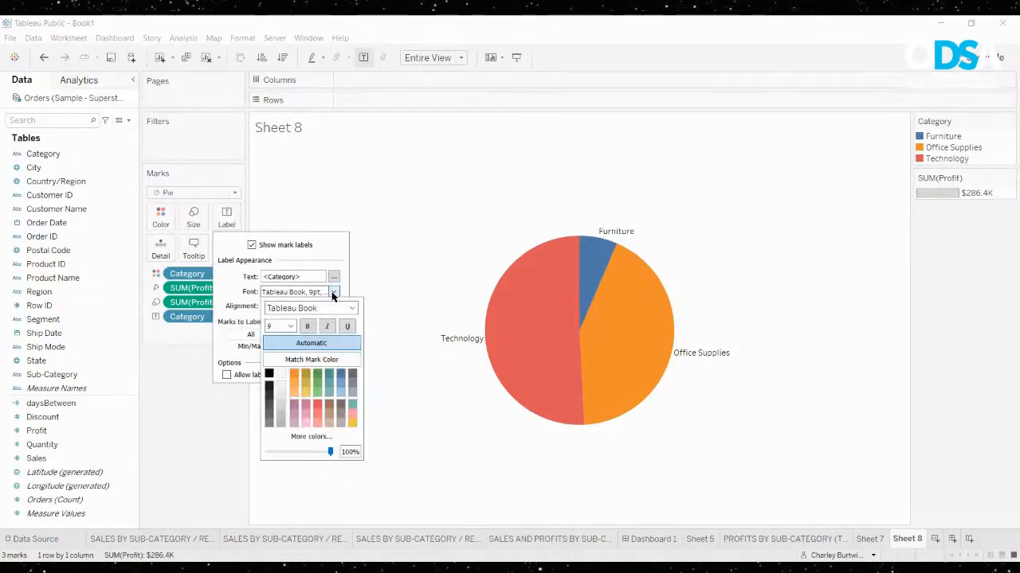
pyautogui.click(302, 360)
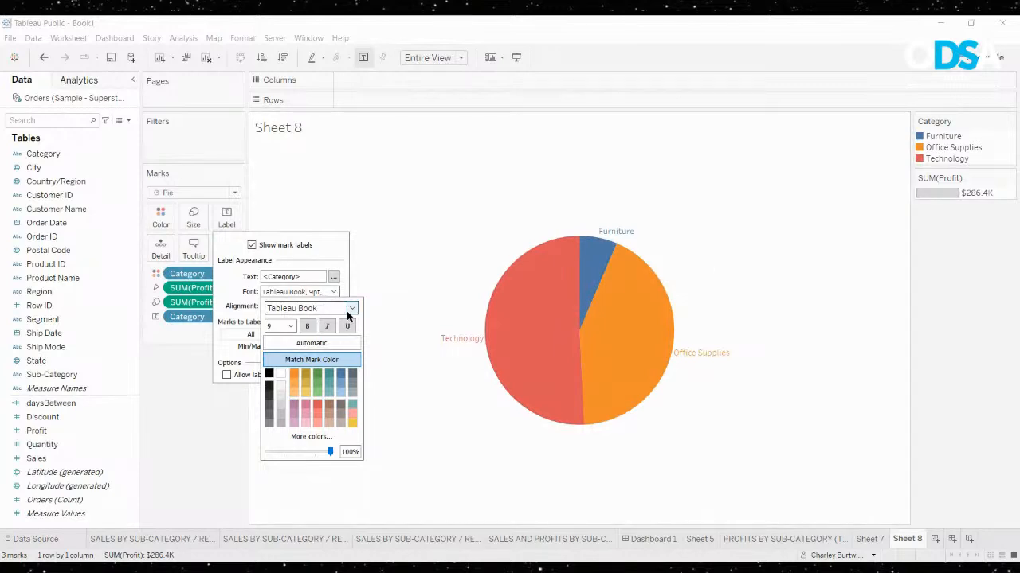
pyautogui.click(304, 367)
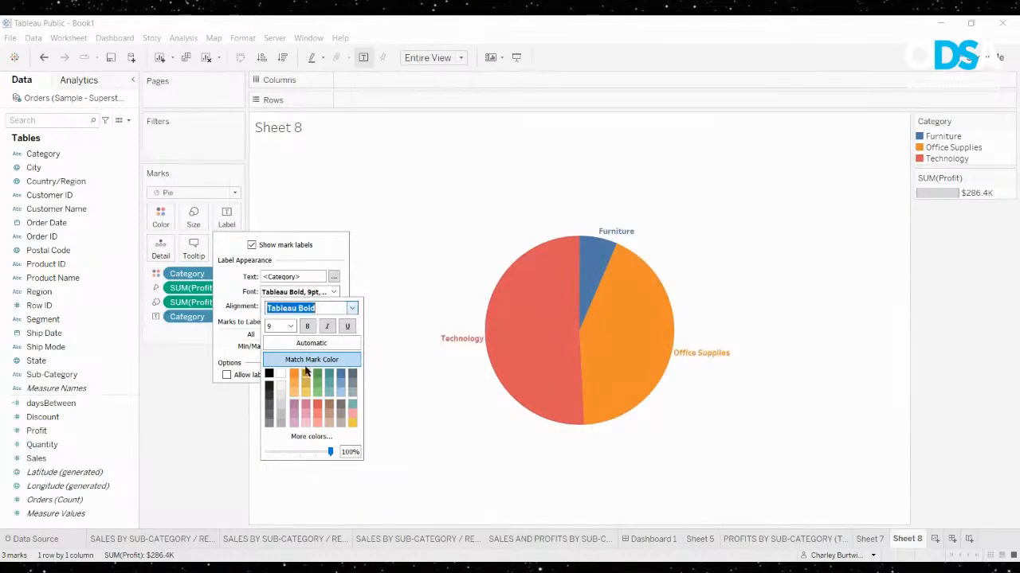
pyautogui.click(289, 323)
pyautogui.click(281, 371)
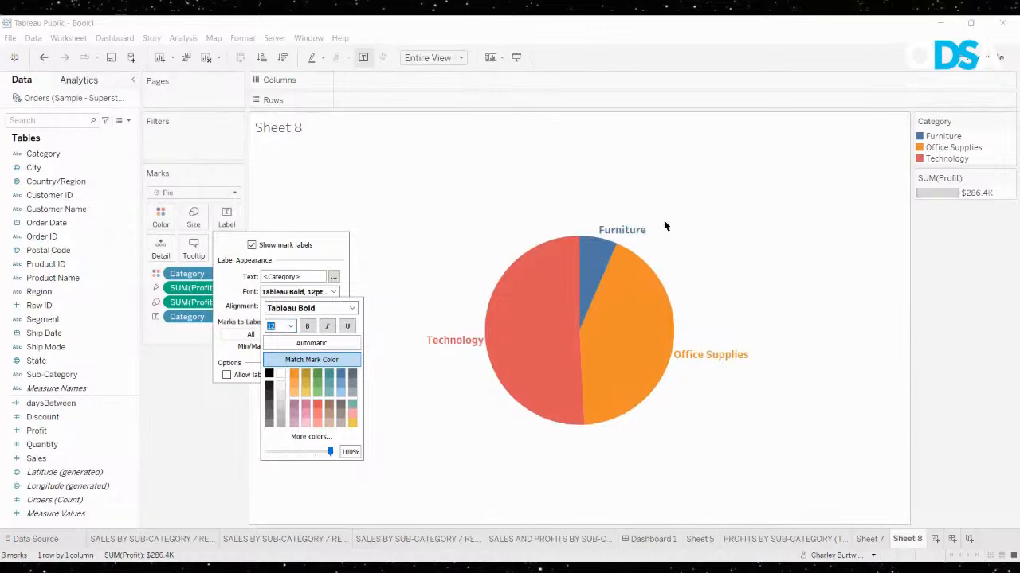
pyautogui.click(769, 230)
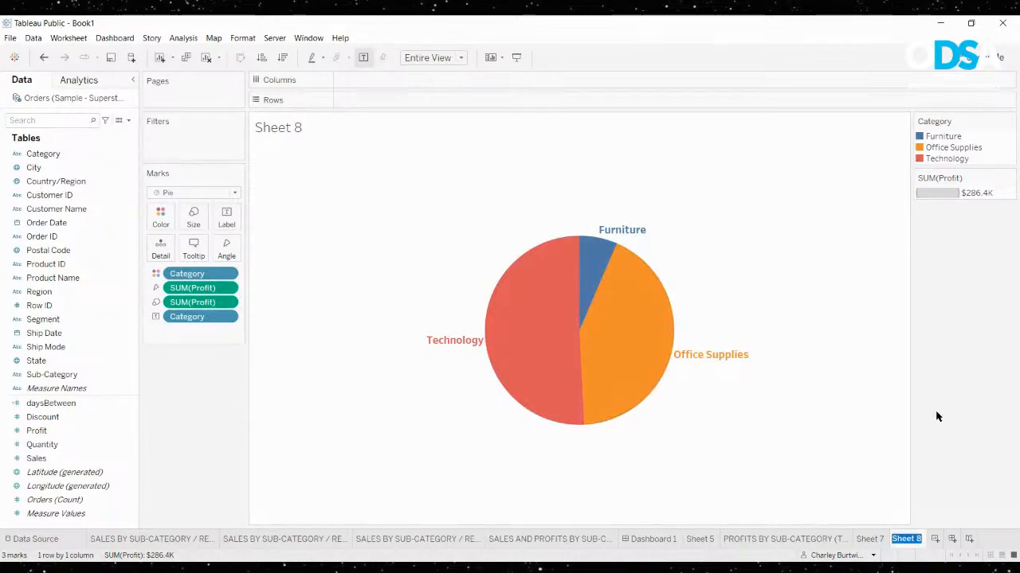
# Rename the pie chart worksheet as PROFITS BY CATEGORY
pyautogui.write('PROFITS BY CATE')
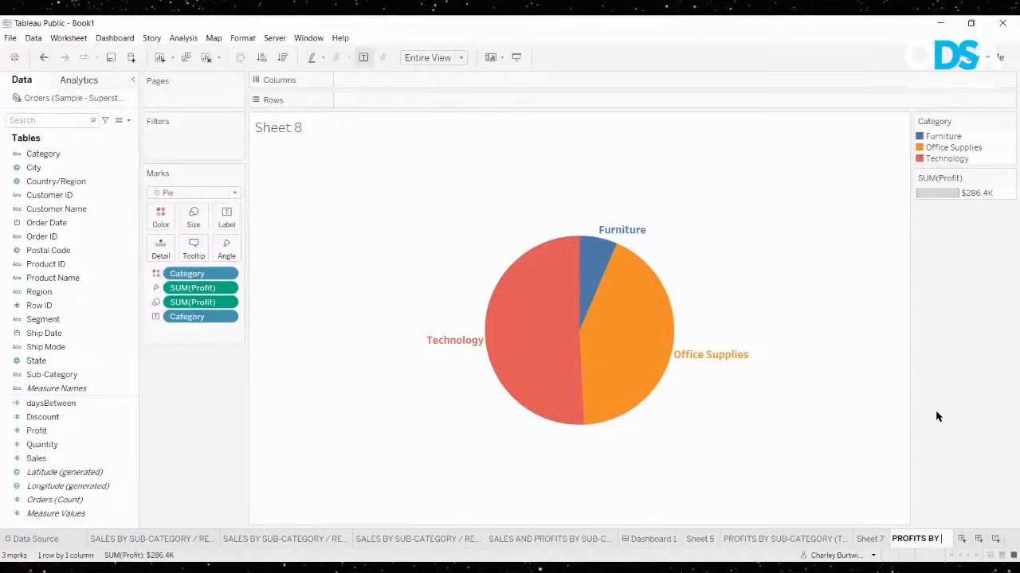
pyautogui.write('GORY')
pyautogui.press('Return')
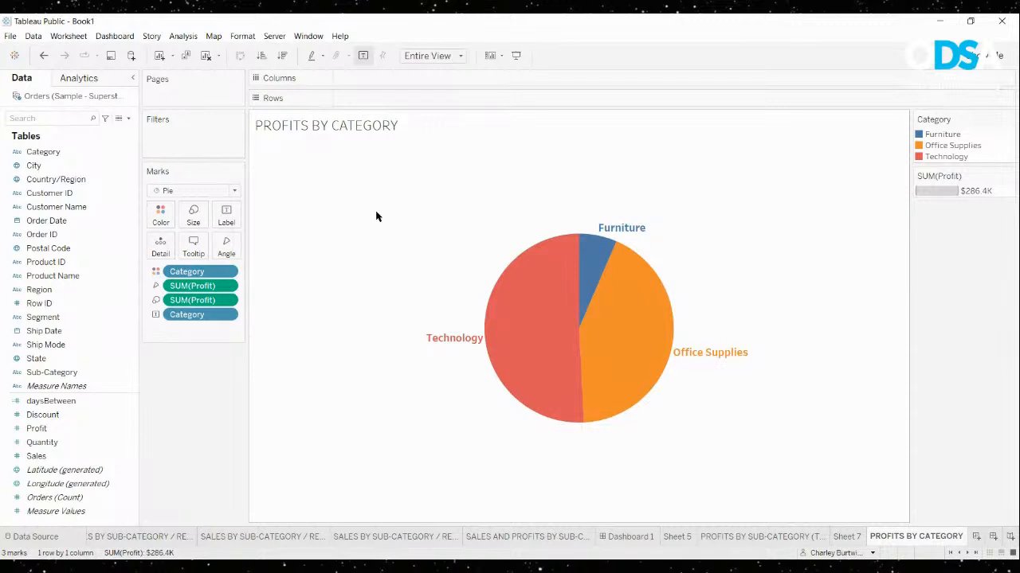
# Add Profit to the pie chart's slice labels alongside Category
pyautogui.click(228, 214)
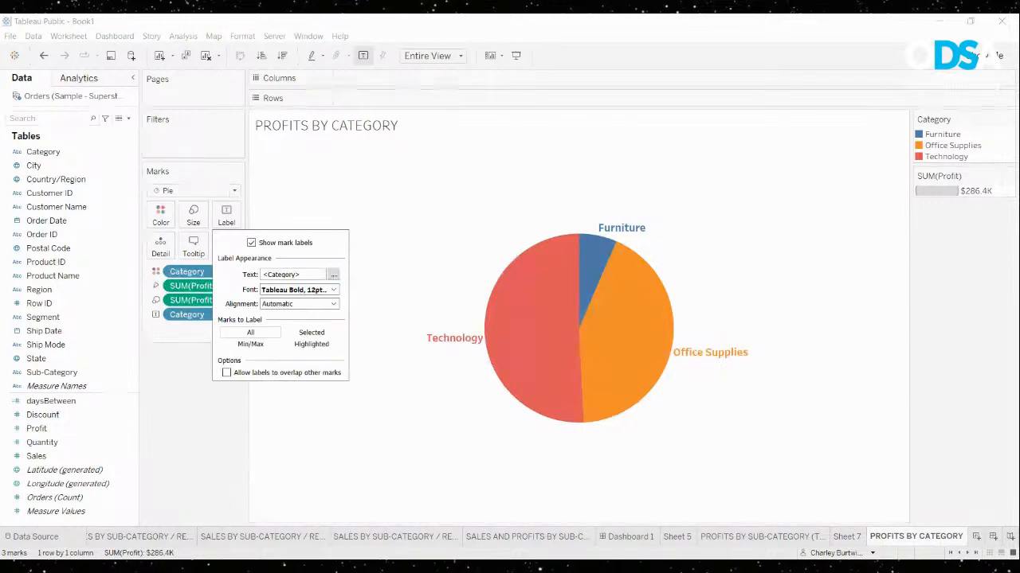
pyautogui.click(567, 362)
pyautogui.click(180, 468)
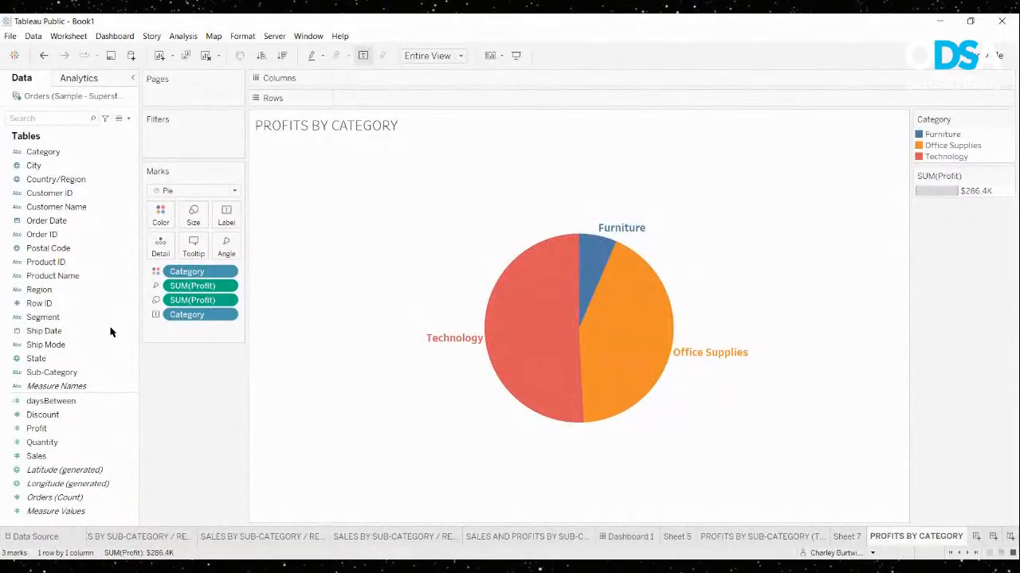
pyautogui.click(83, 263)
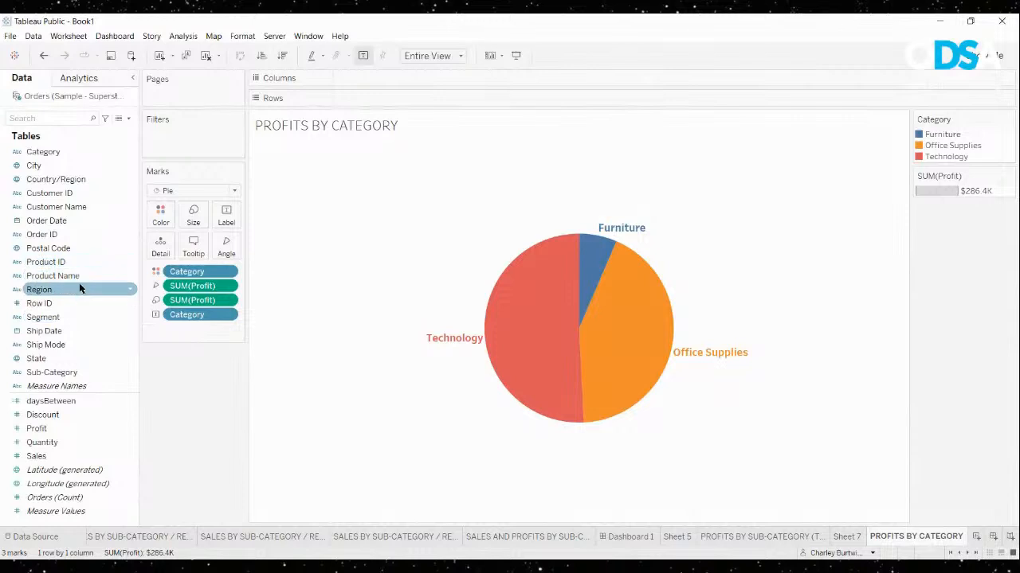
pyautogui.moveTo(49, 435); pyautogui.dragTo(224, 228)
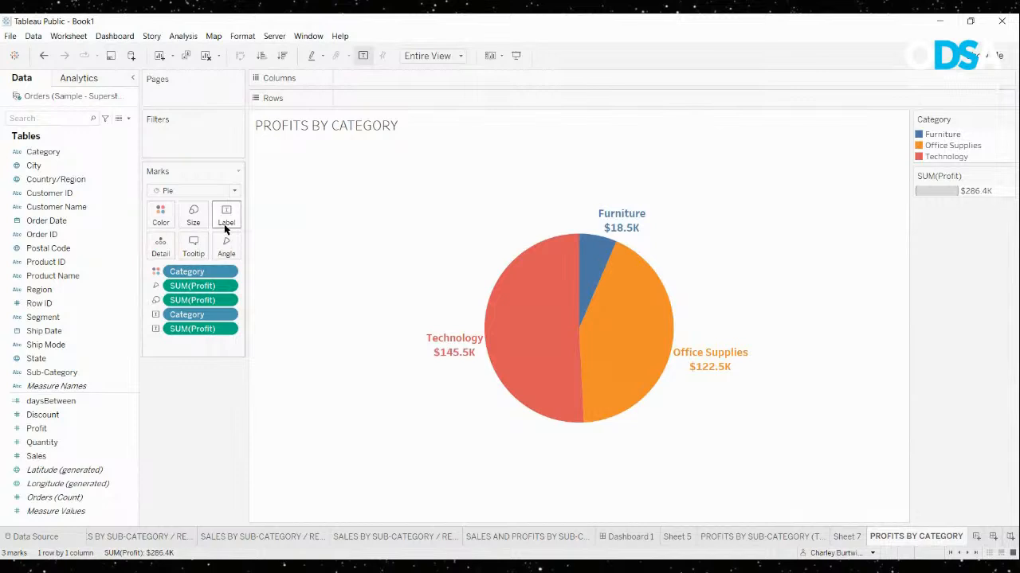
# Remove Profit from the pie chart's slice labels and add it to the chart's Detail instead
pyautogui.click(224, 229)
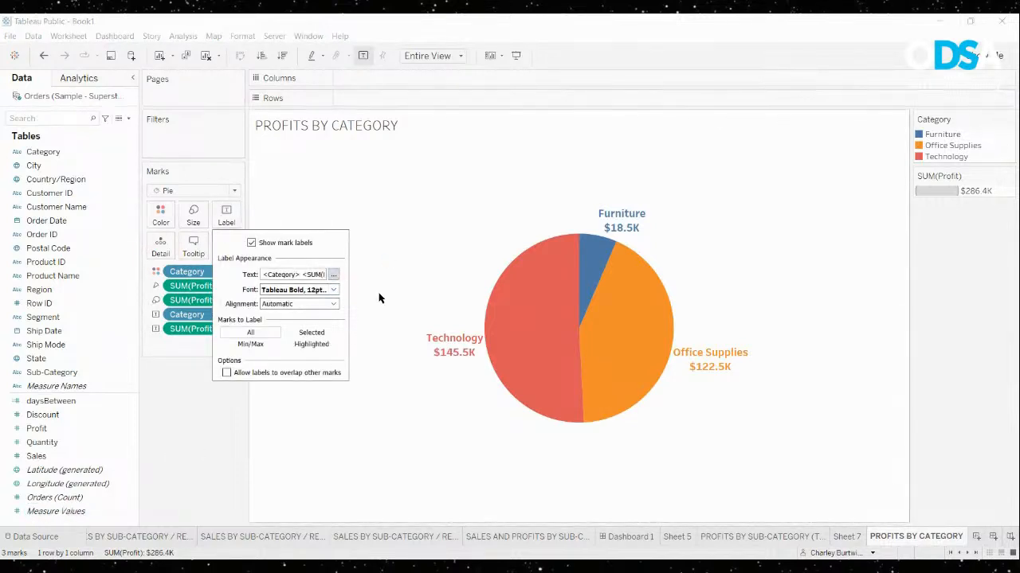
pyautogui.click(193, 450)
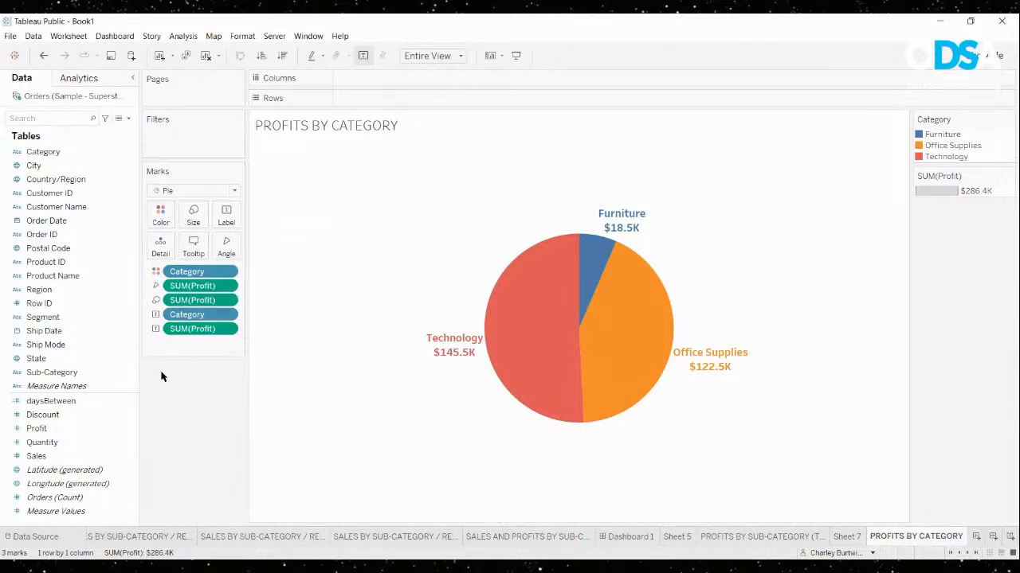
pyautogui.moveTo(199, 329); pyautogui.dragTo(180, 409)
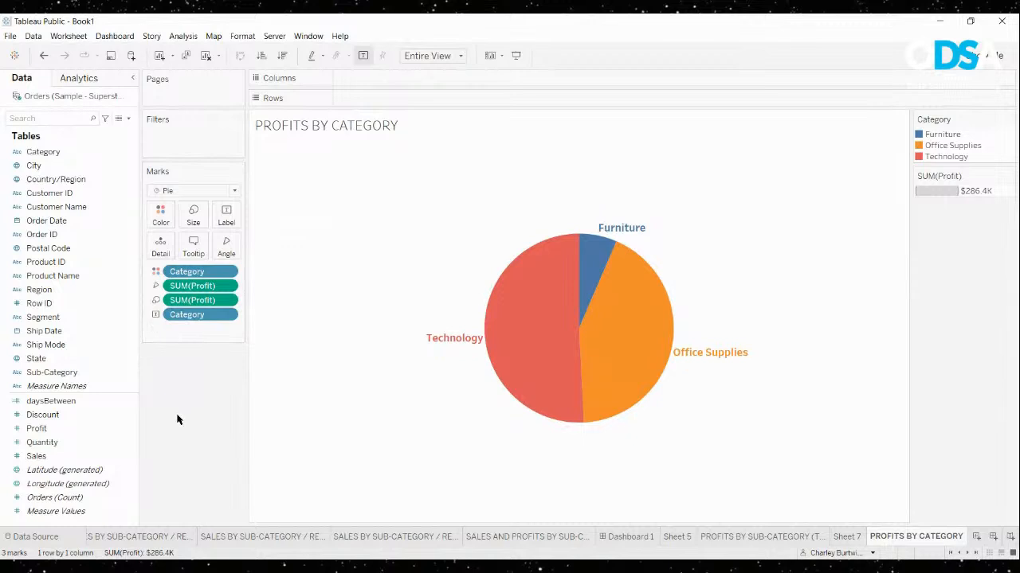
pyautogui.moveTo(36, 428); pyautogui.dragTo(161, 255)
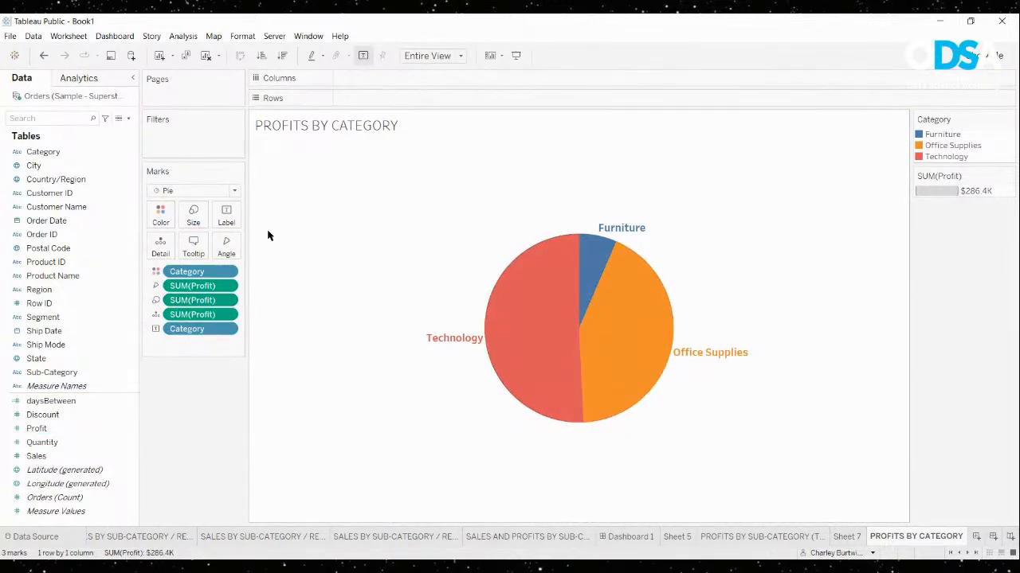
# Inspect the pie labels' text definition in the label editor and close it without making changes
pyautogui.click(227, 219)
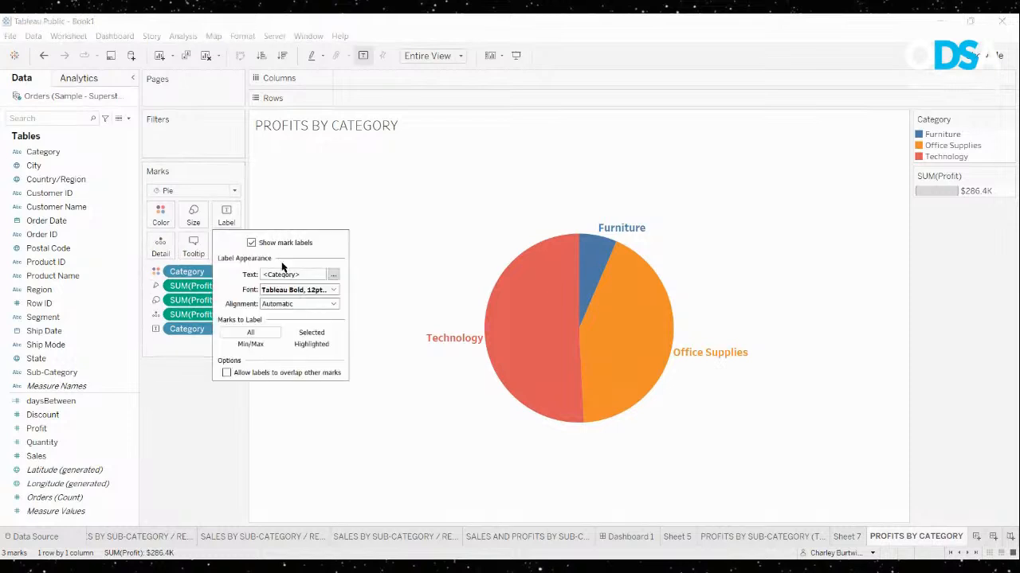
pyautogui.click(333, 273)
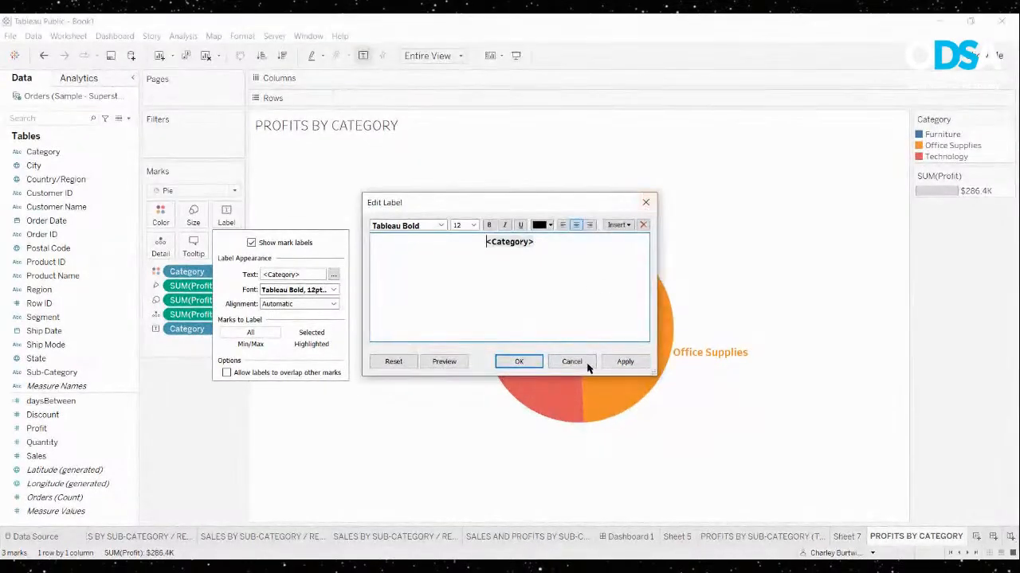
pyautogui.click(578, 364)
pyautogui.click(200, 415)
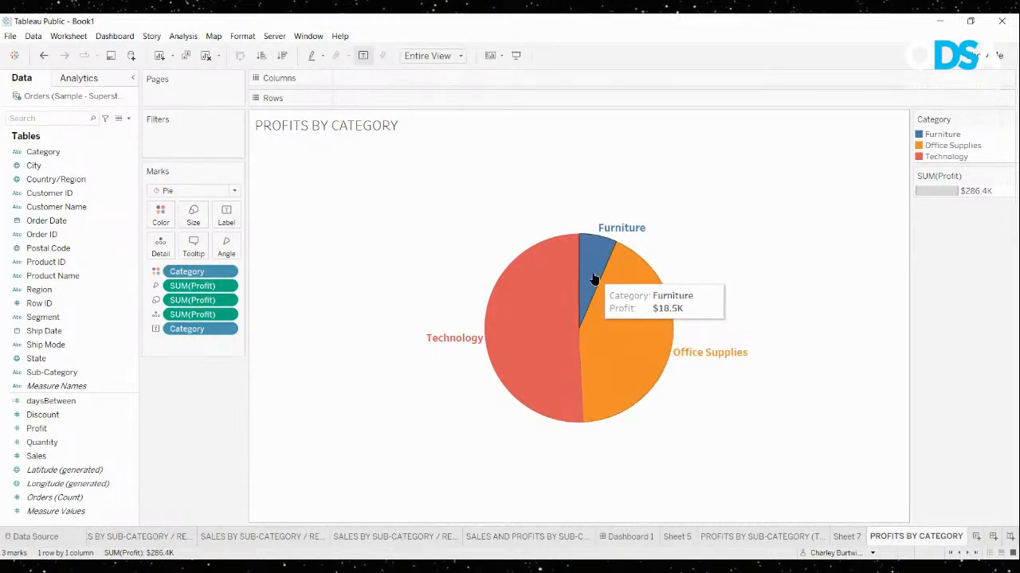
# Add Profit back to the pie slice labels alongside Category
pyautogui.click(47, 415)
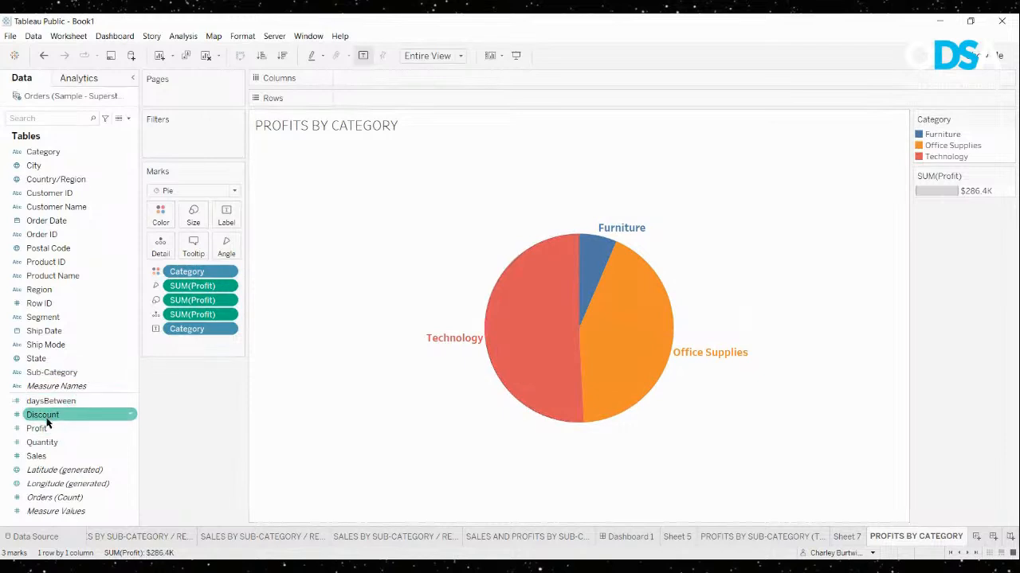
pyautogui.click(37, 429)
pyautogui.moveTo(36, 429); pyautogui.dragTo(230, 227)
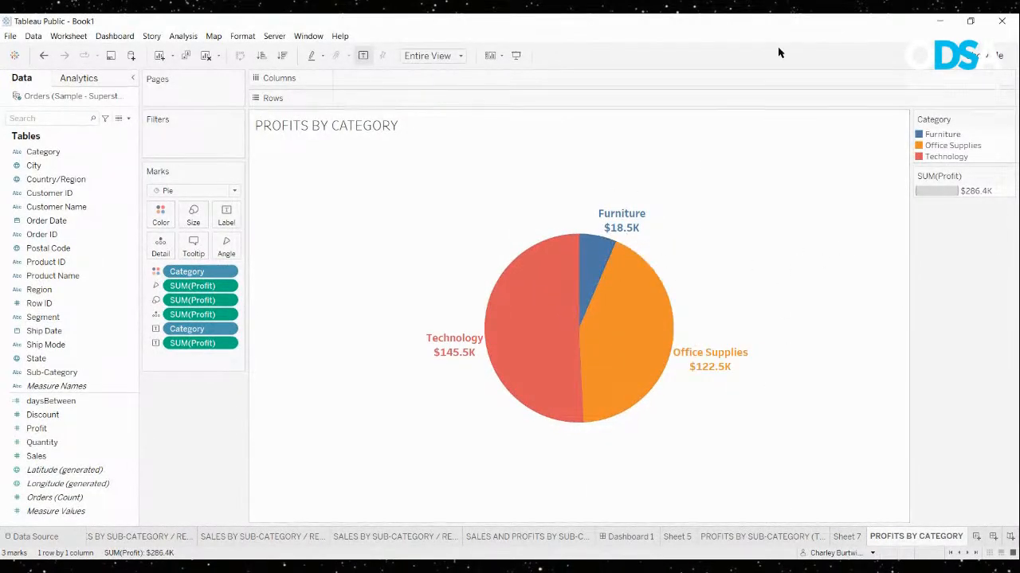
# View the chart types offered by Show Me and close the gallery without choosing one
pyautogui.moveTo(665, 305)
pyautogui.click(993, 55)
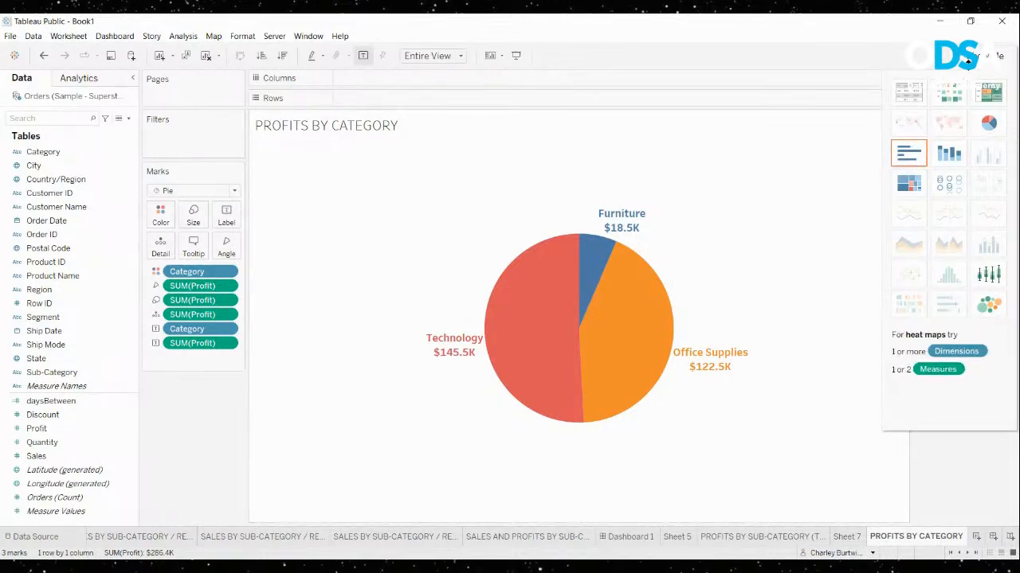
pyautogui.click(987, 56)
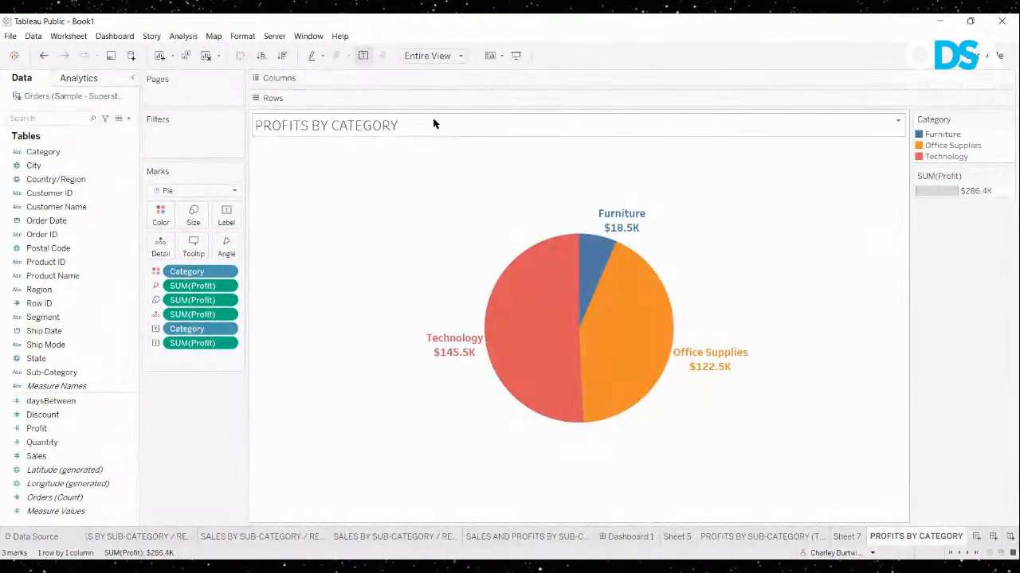
pyautogui.doubleClick(368, 78)
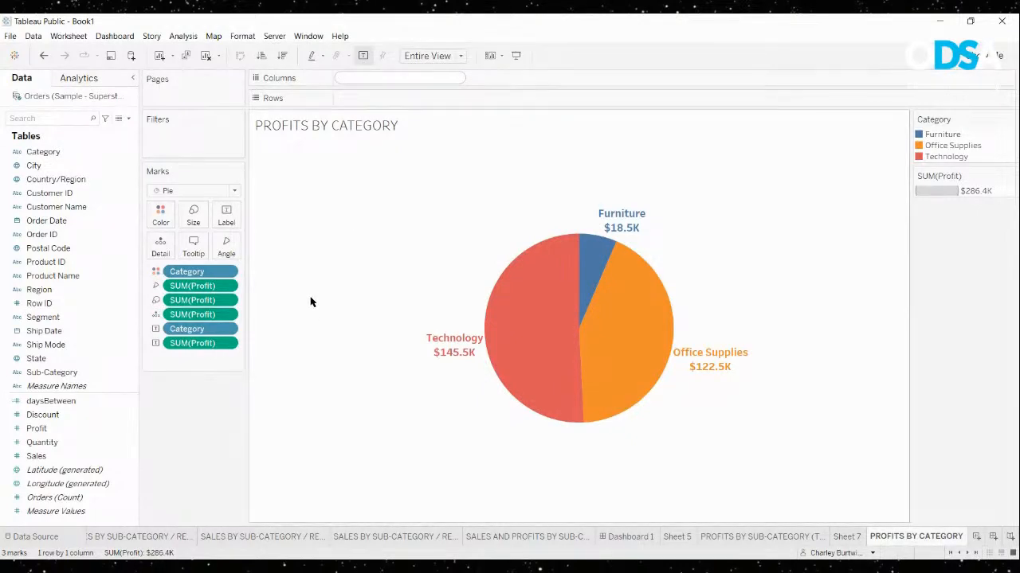
pyautogui.write('1')
pyautogui.press('Return')
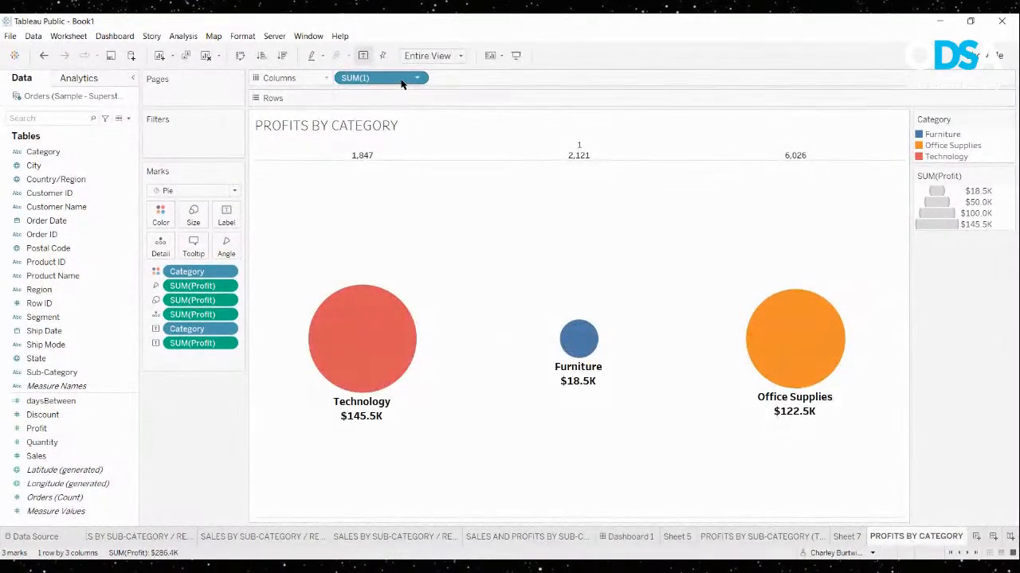
pyautogui.moveTo(405, 80); pyautogui.dragTo(404, 100)
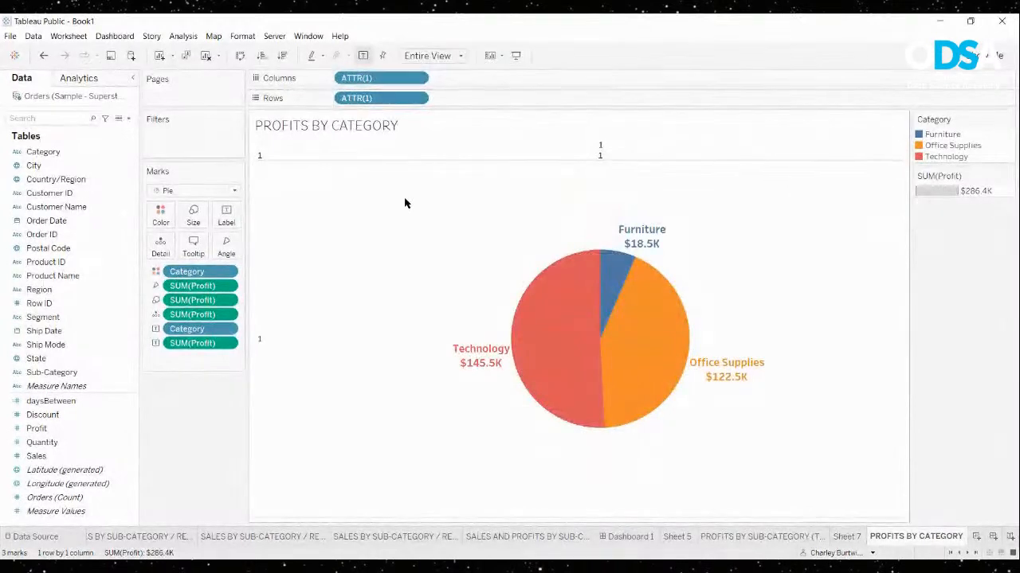
pyautogui.moveTo(391, 78); pyautogui.dragTo(518, 101)
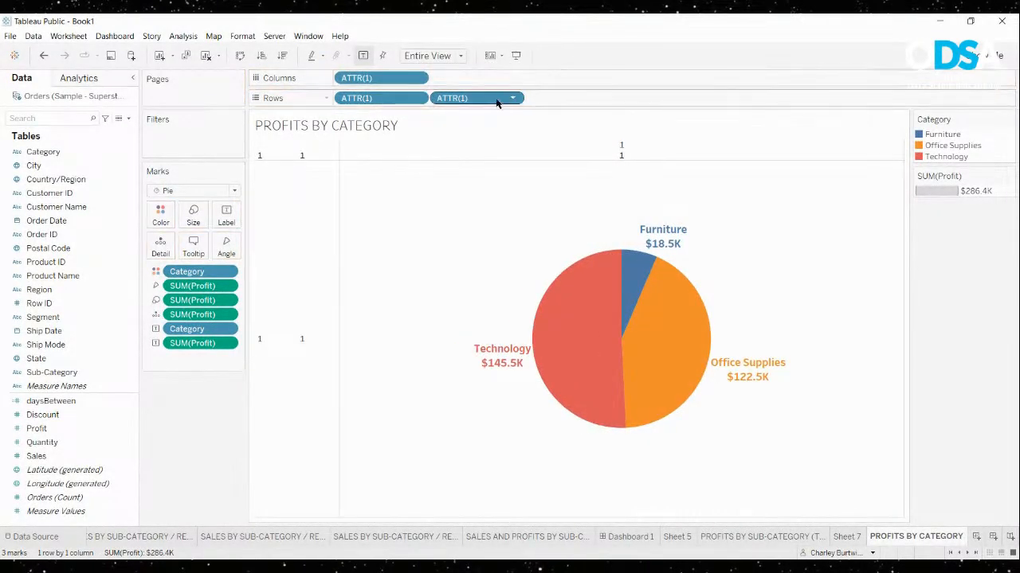
pyautogui.moveTo(407, 77); pyautogui.dragTo(170, 428)
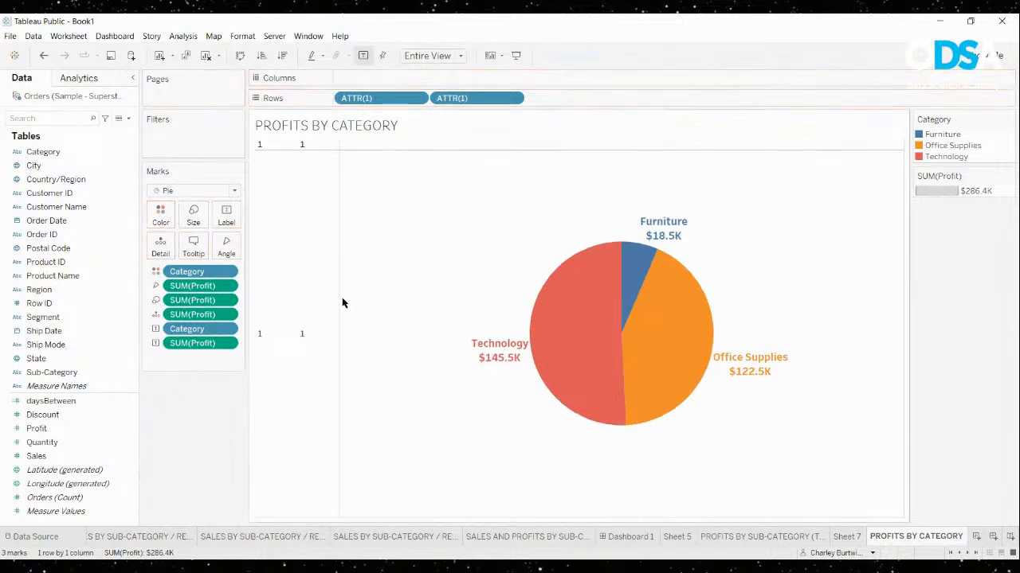
pyautogui.moveTo(458, 99); pyautogui.dragTo(476, 77)
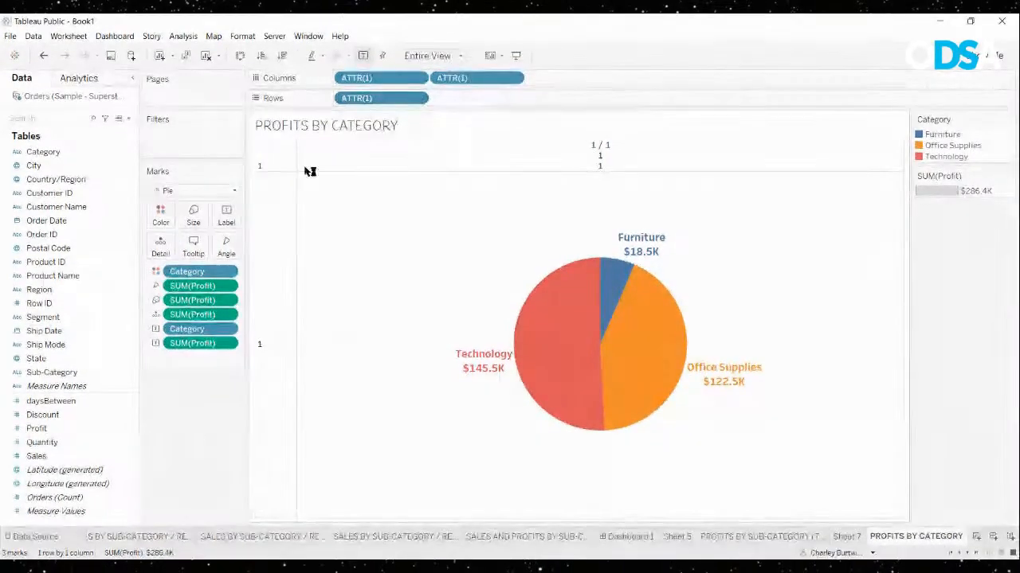
pyautogui.moveTo(380, 99); pyautogui.dragTo(199, 438)
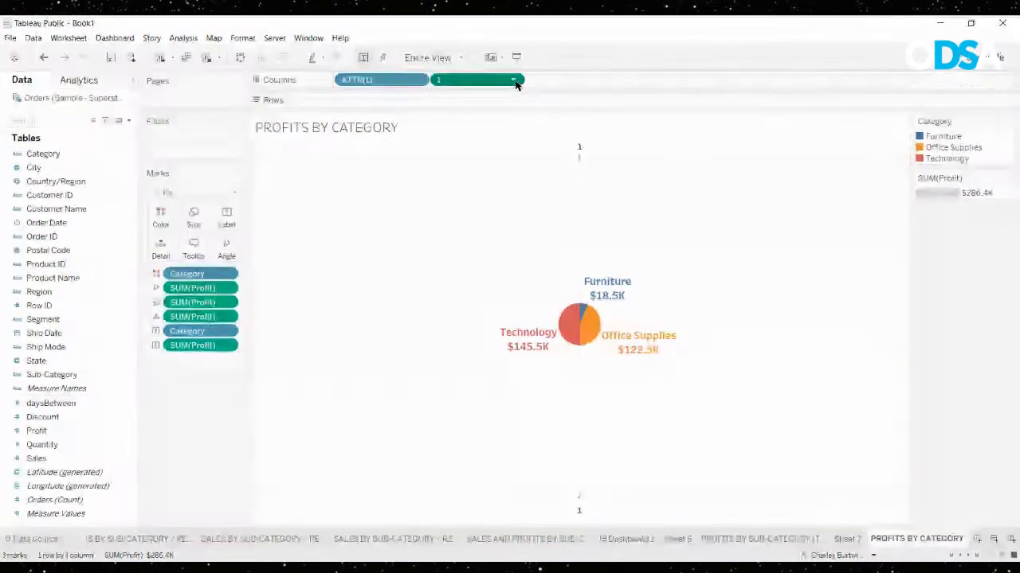
pyautogui.click(514, 79)
pyautogui.click(497, 182)
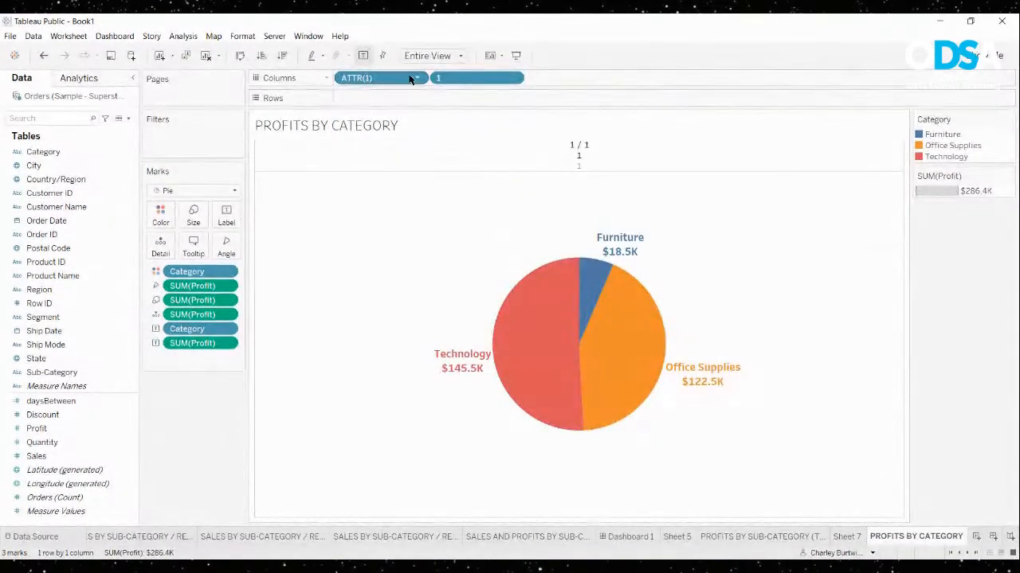
pyautogui.moveTo(412, 77); pyautogui.dragTo(198, 426)
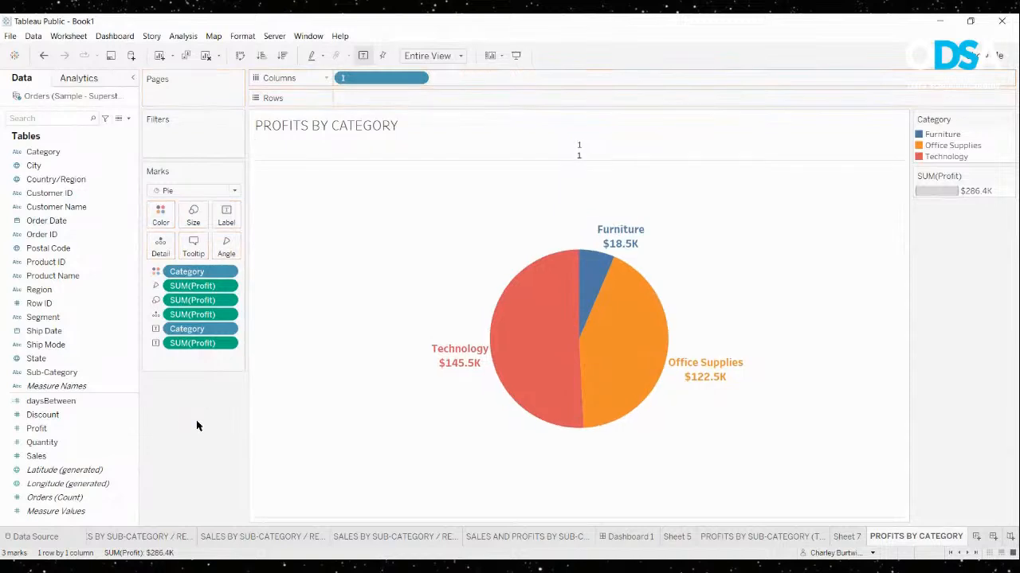
pyautogui.moveTo(378, 79); pyautogui.dragTo(216, 433)
pyautogui.moveTo(381, 98); pyautogui.dragTo(216, 428)
pyautogui.moveTo(358, 77); pyautogui.dragTo(216, 439)
pyautogui.doubleClick(358, 77)
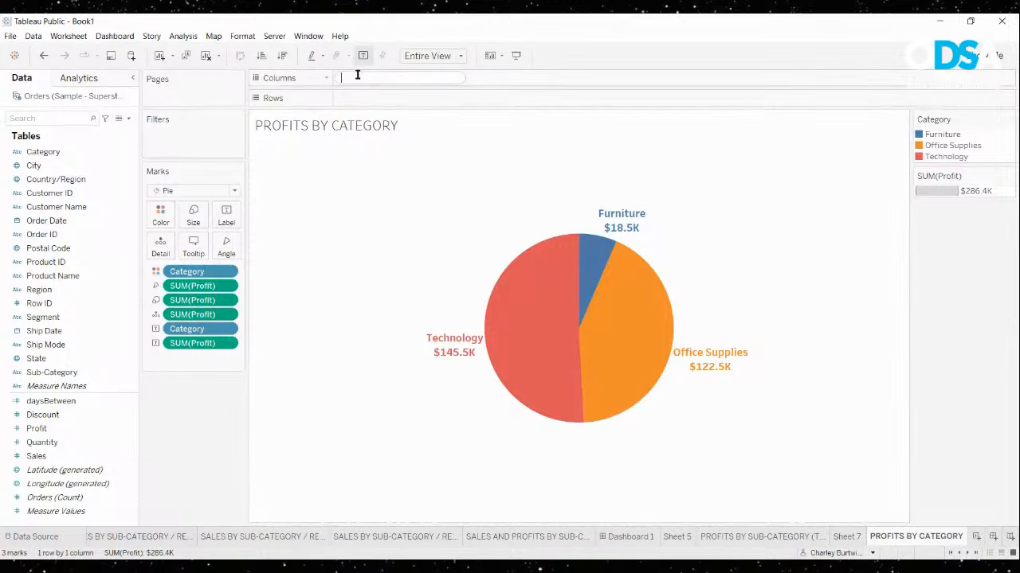
pyautogui.write('1')
pyautogui.press('Return')
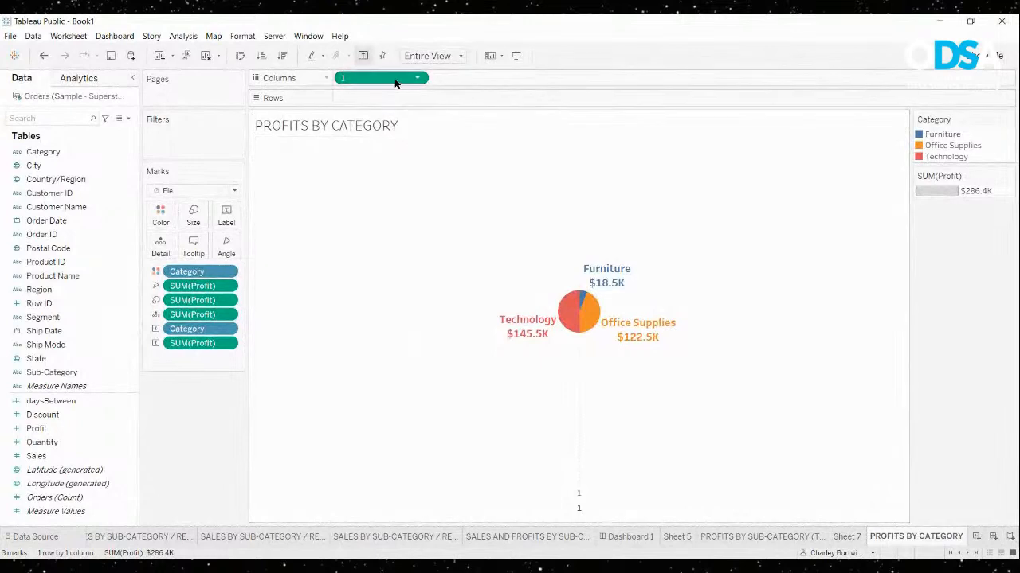
pyautogui.moveTo(395, 83); pyautogui.dragTo(521, 79)
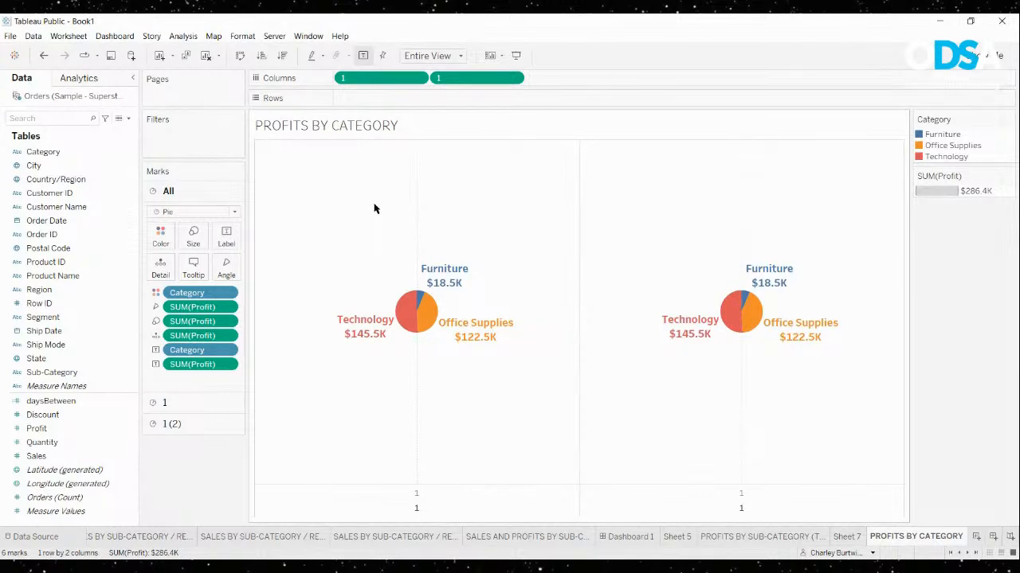
pyautogui.moveTo(461, 78); pyautogui.dragTo(199, 470)
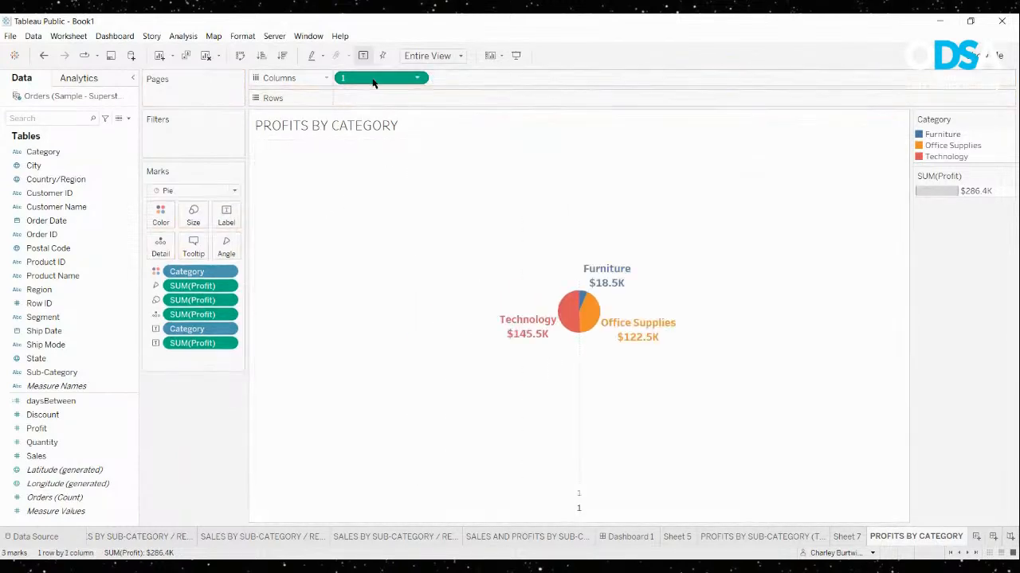
pyautogui.moveTo(373, 83); pyautogui.dragTo(231, 435)
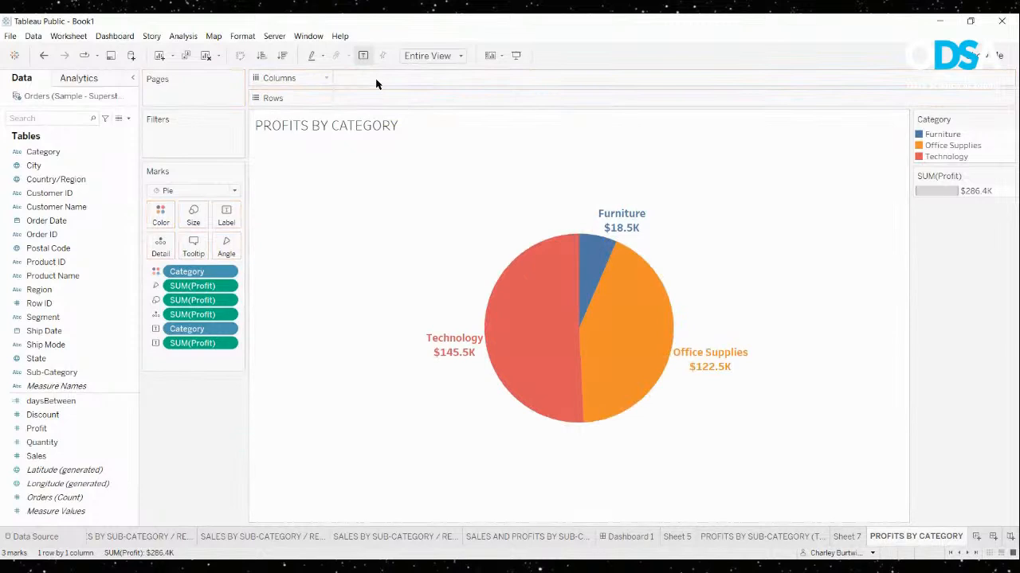
# Add two placeholder fields with the value 1 to Columns to produce two side-by-side pies
pyautogui.doubleClick(376, 79)
pyautogui.press('Return')
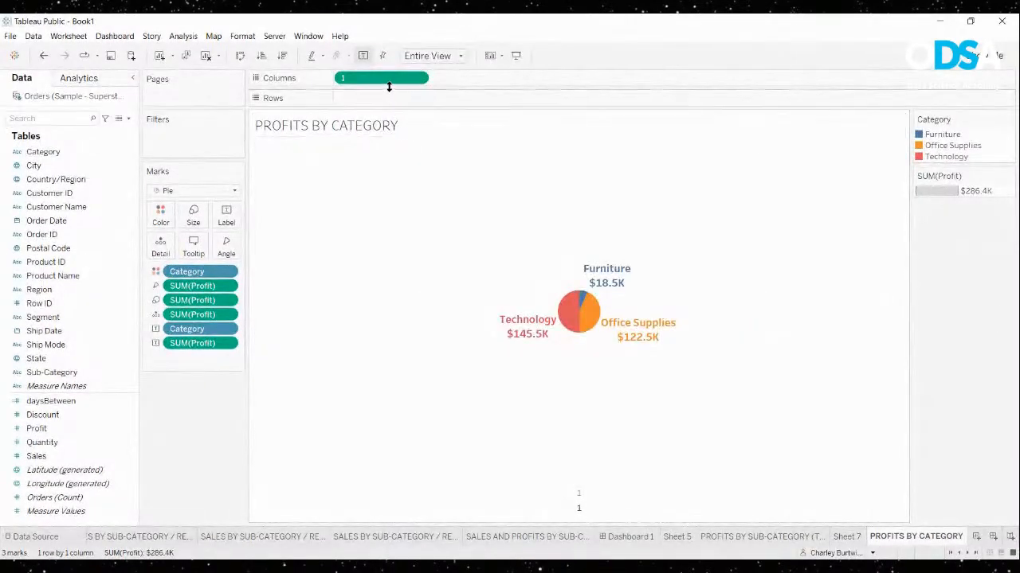
pyautogui.doubleClick(472, 83)
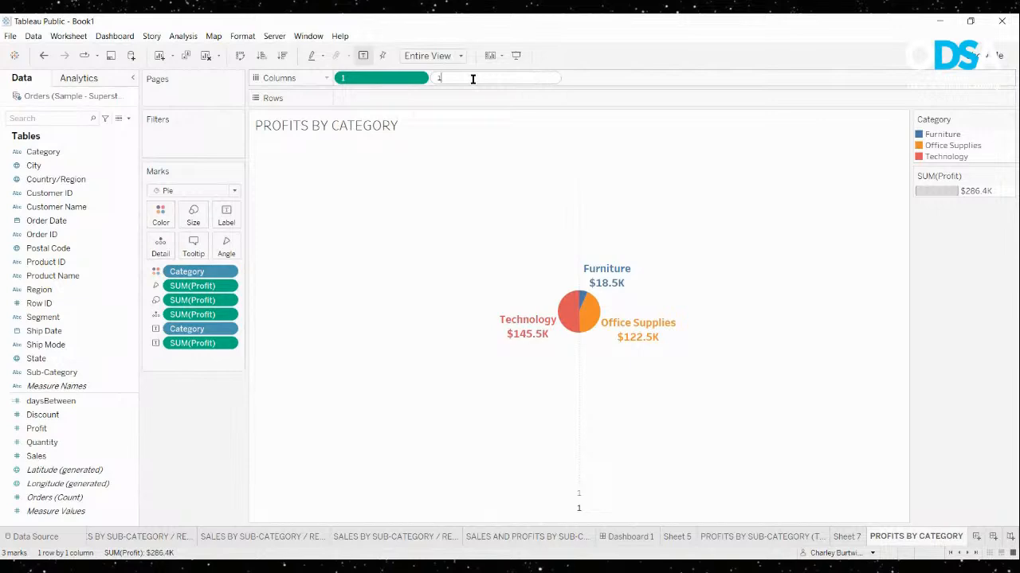
pyautogui.write('1')
pyautogui.press('Return')
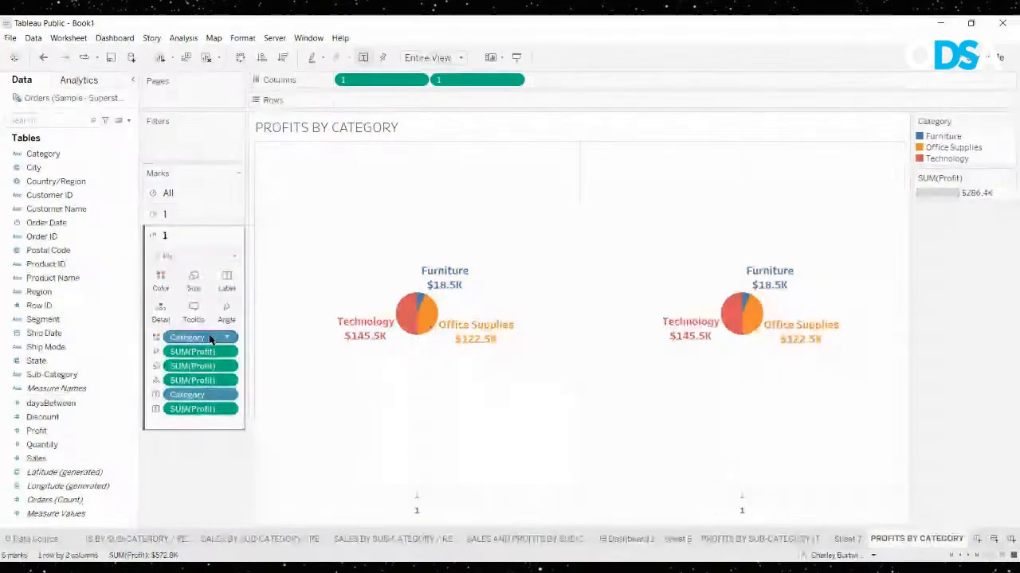
# Remove the Category color and the Category and Profit labels from the second pie
pyautogui.moveTo(209, 335); pyautogui.dragTo(220, 451)
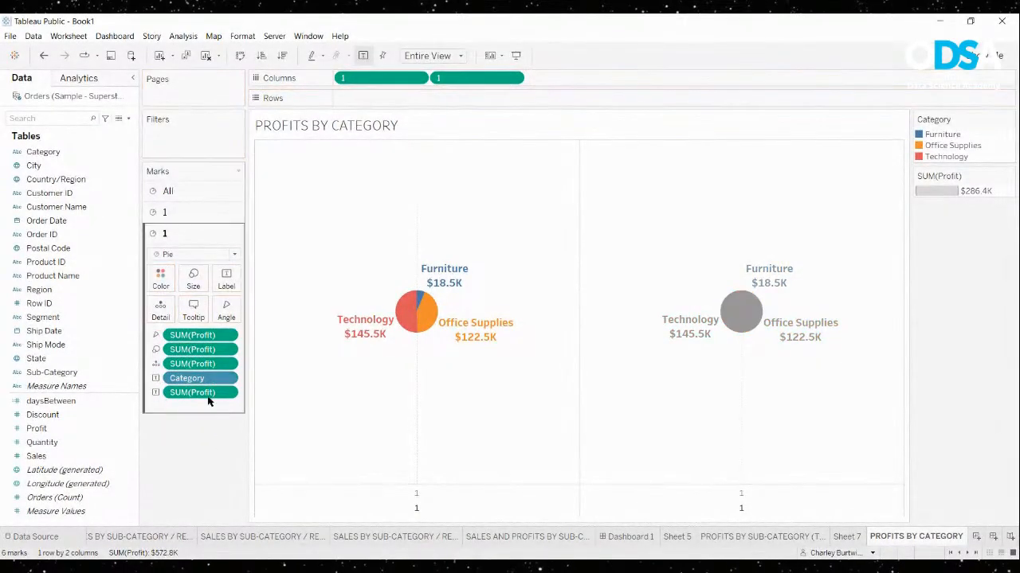
pyautogui.moveTo(199, 393); pyautogui.dragTo(205, 450)
pyautogui.moveTo(211, 385); pyautogui.dragTo(211, 491)
# Combine the two placeholder axes as a dual axis so the second pie overlays the first
pyautogui.moveTo(735, 322)
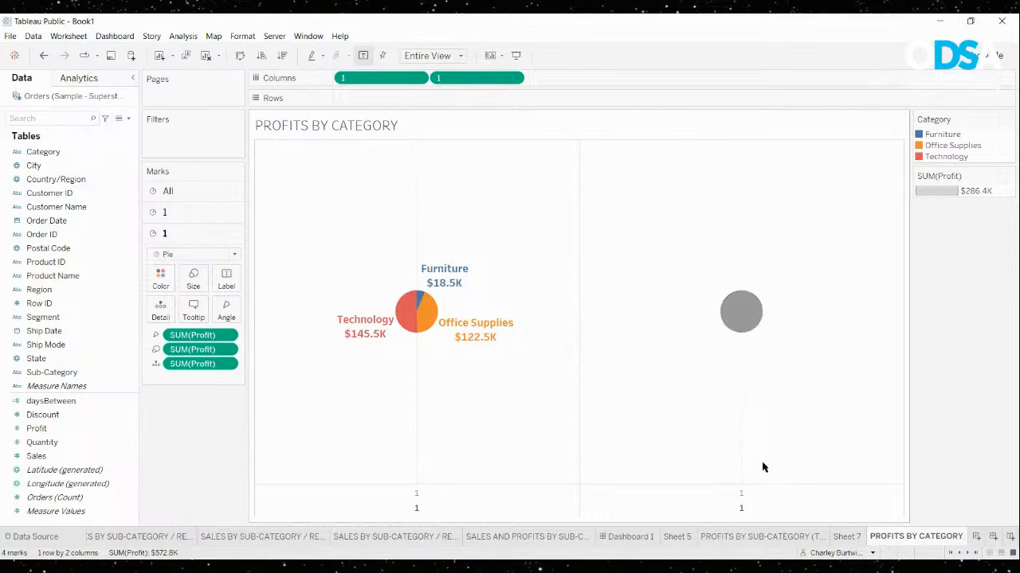
pyautogui.click(742, 494)
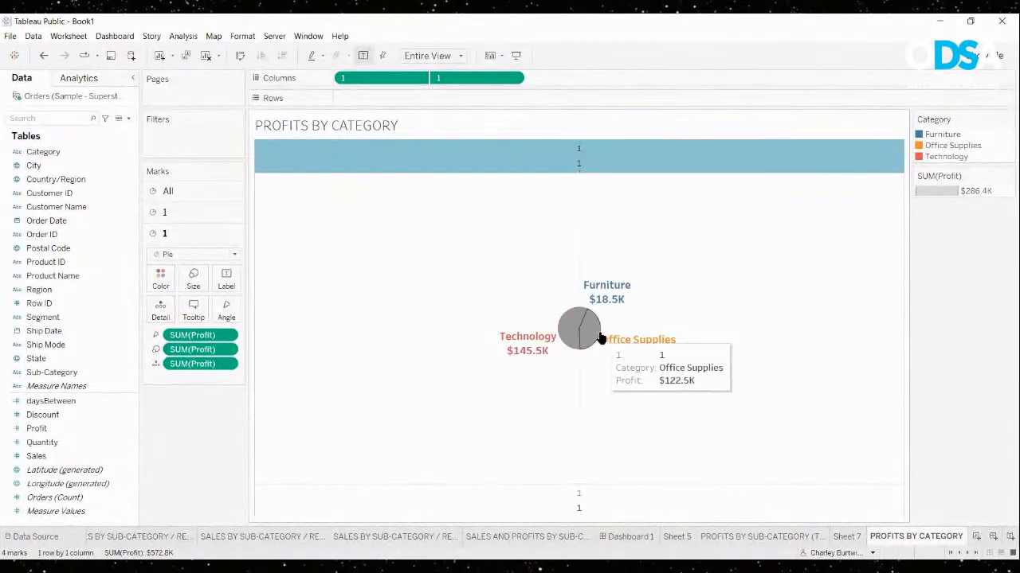
pyautogui.moveTo(569, 332)
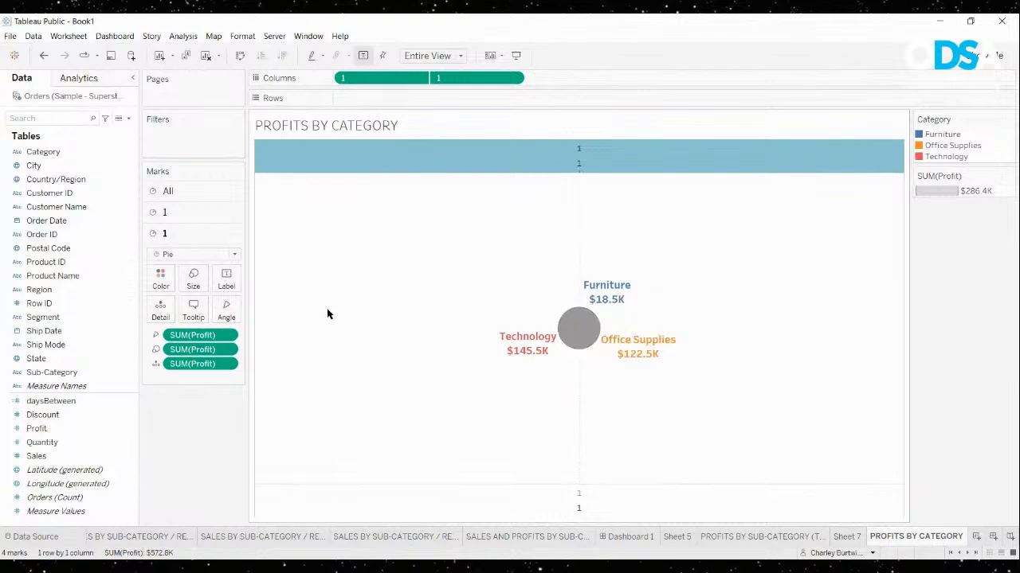
# Increase the mark size of the gray pie slightly and that of the category pie further
pyautogui.click(203, 285)
pyautogui.moveTo(210, 309)
pyautogui.mouseDown()
pyautogui.moveTo(196, 309)
pyautogui.moveTo(219, 309)
pyautogui.mouseUp()
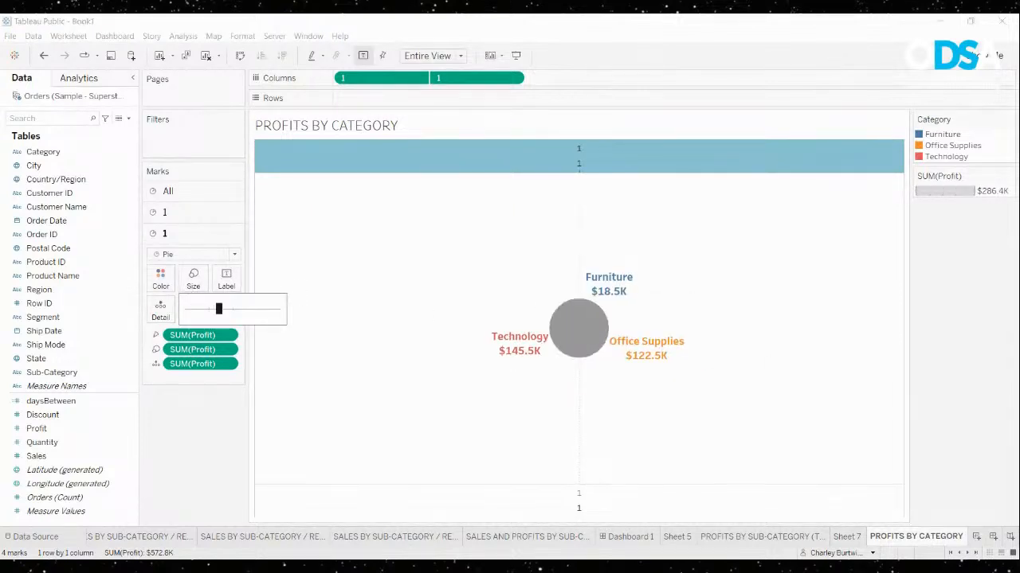
pyautogui.click(180, 214)
pyautogui.click(192, 257)
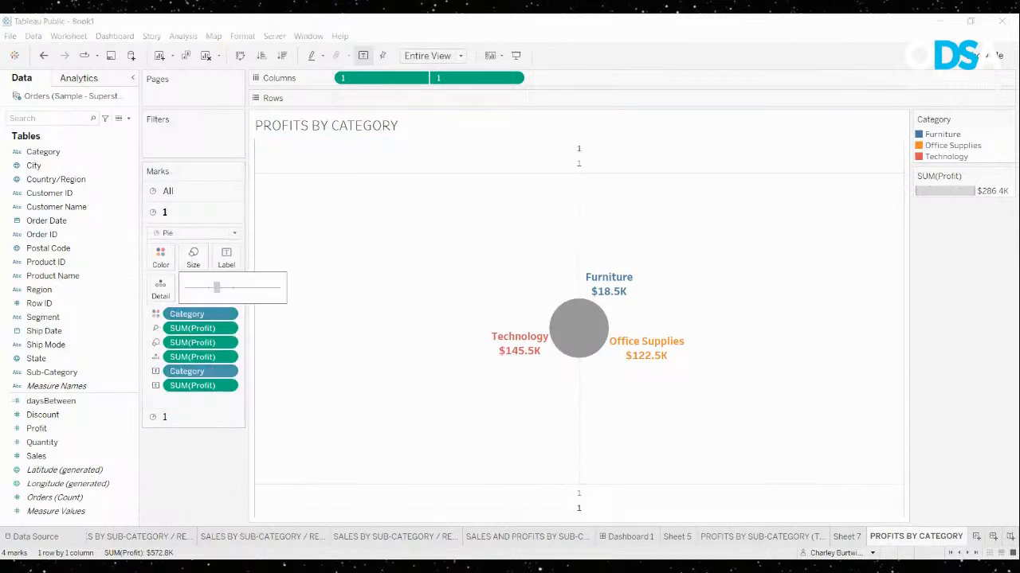
pyautogui.moveTo(216, 286); pyautogui.dragTo(244, 287)
pyautogui.click(164, 415)
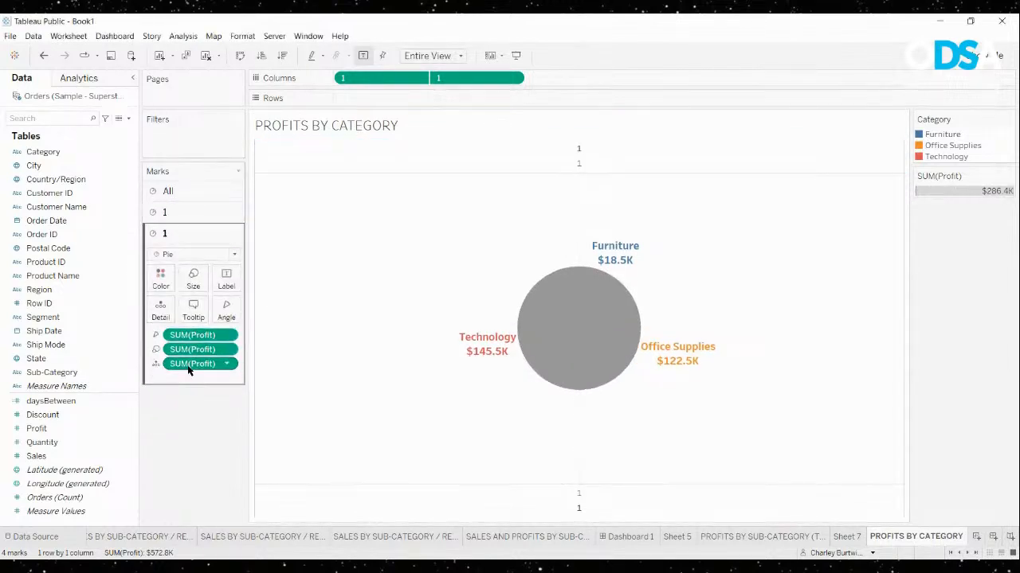
# Remove the Profit field from the gray pie's size and shrink that pie to leave a ring of category slices around it
pyautogui.moveTo(191, 350); pyautogui.dragTo(196, 415)
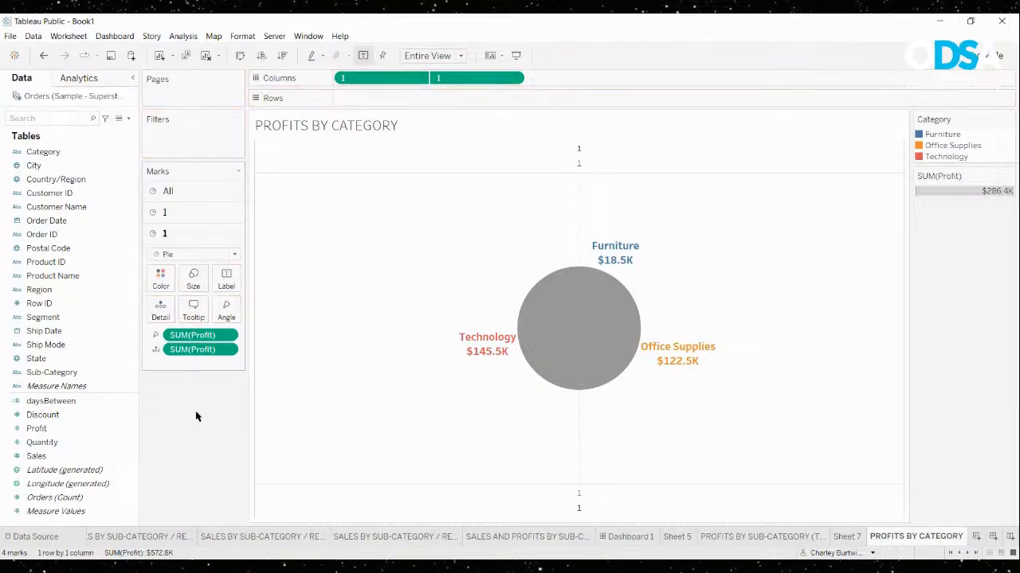
pyautogui.click(193, 279)
pyautogui.moveTo(242, 309); pyautogui.dragTo(229, 309)
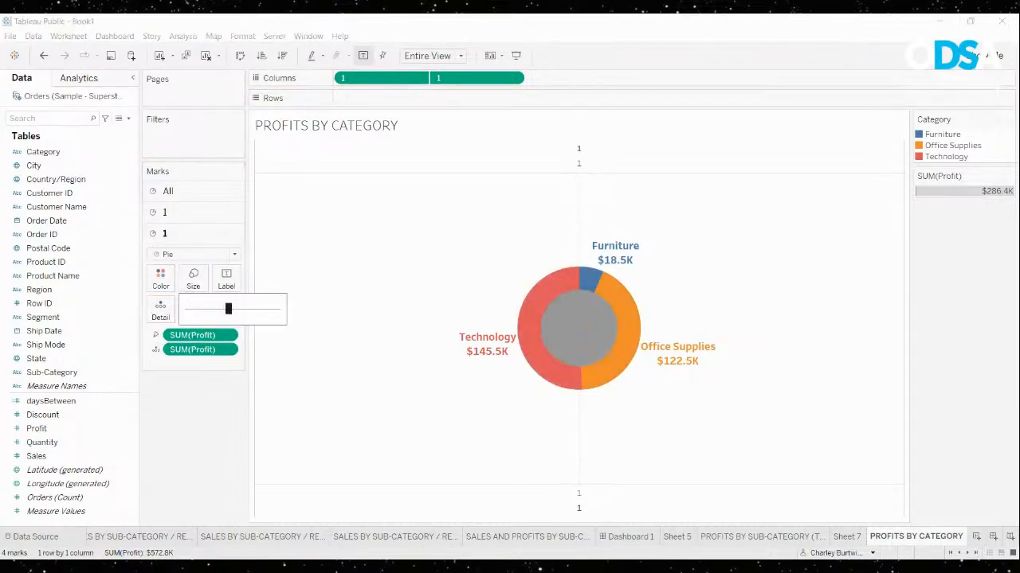
# Color the inner gray pie white to form the donut hole
pyautogui.click(165, 280)
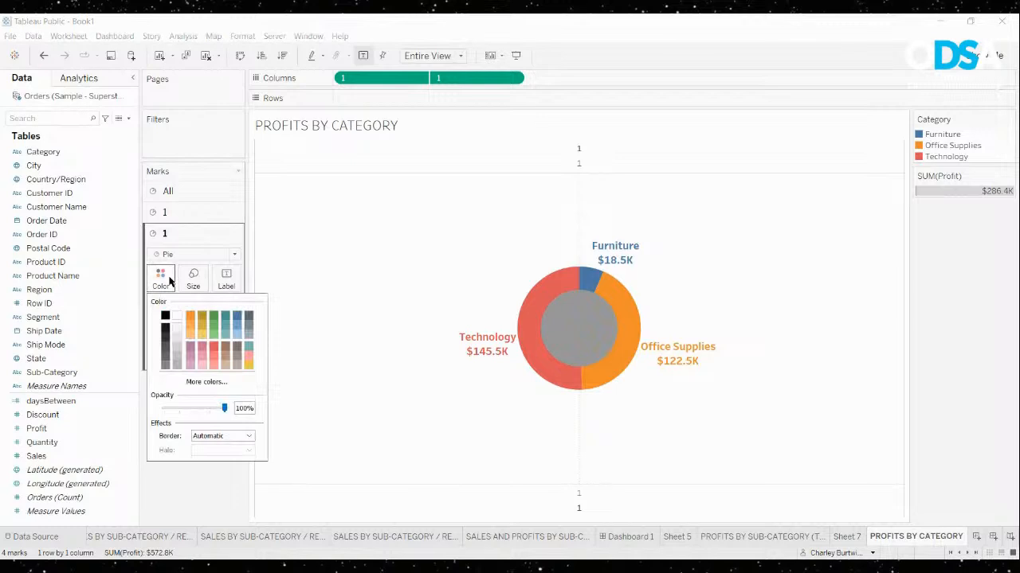
pyautogui.click(177, 315)
pyautogui.click(809, 296)
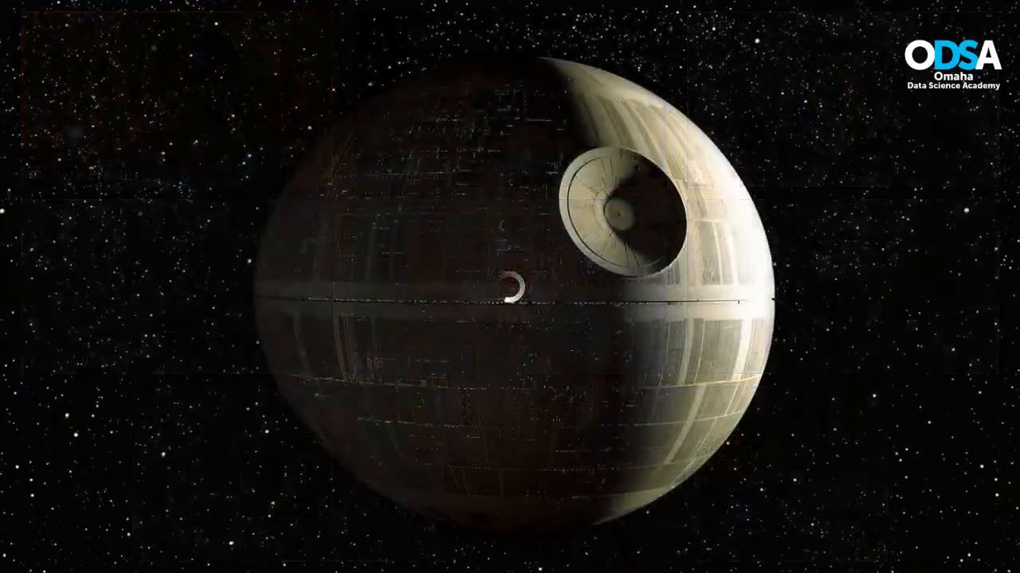
# Switch to PowerPoint and, on the Week 3 Assignment slide, set the minimum number of charts to build to 3
pyautogui.scroll(-5, 47, 422)
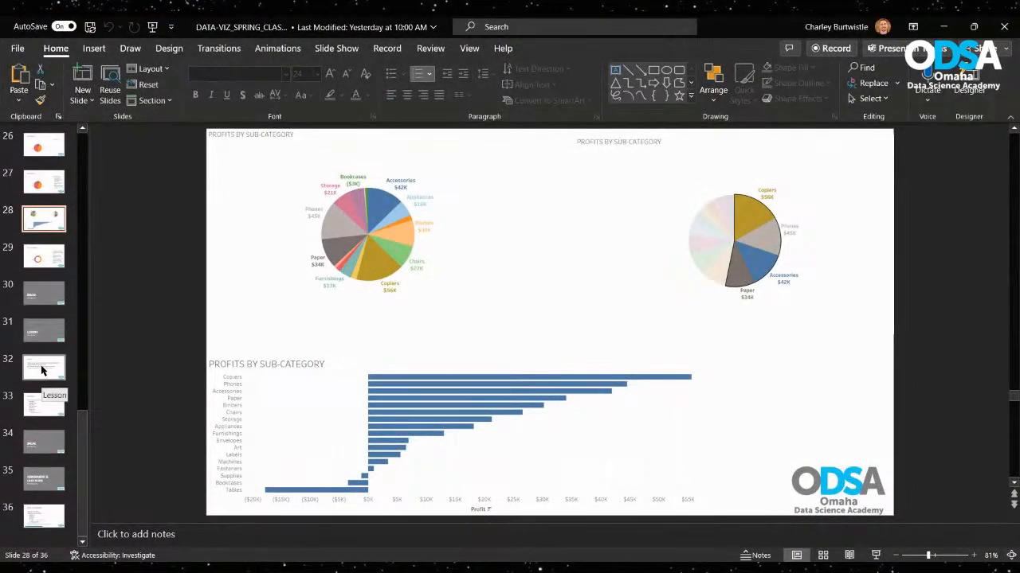
pyautogui.click(44, 516)
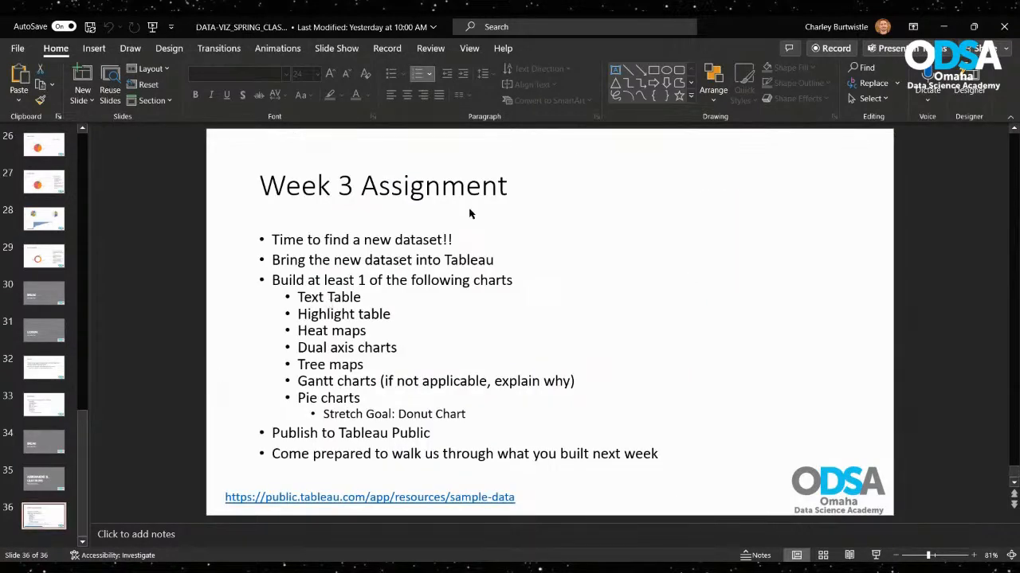
pyautogui.click(365, 280)
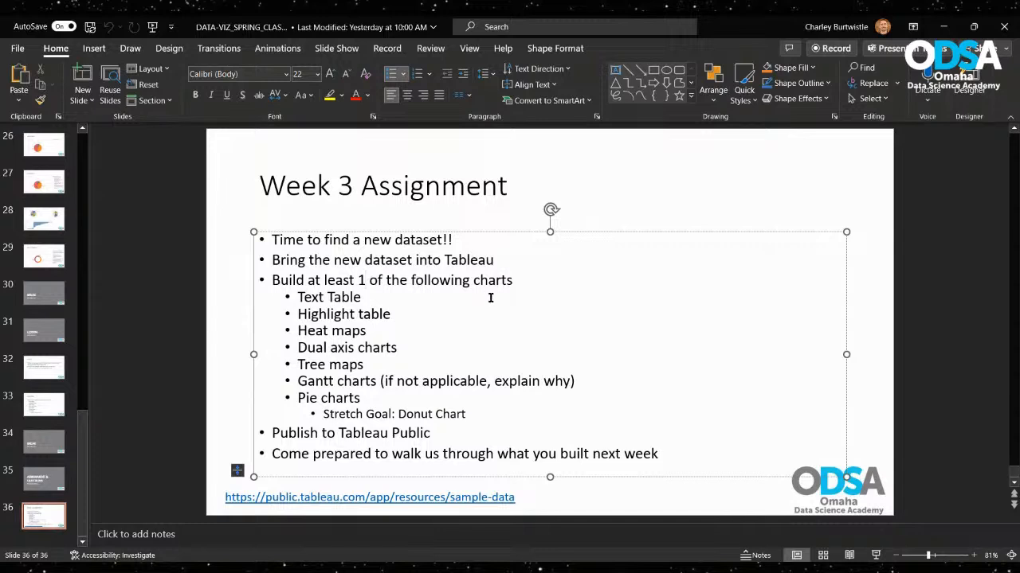
pyautogui.press('BackSpace')
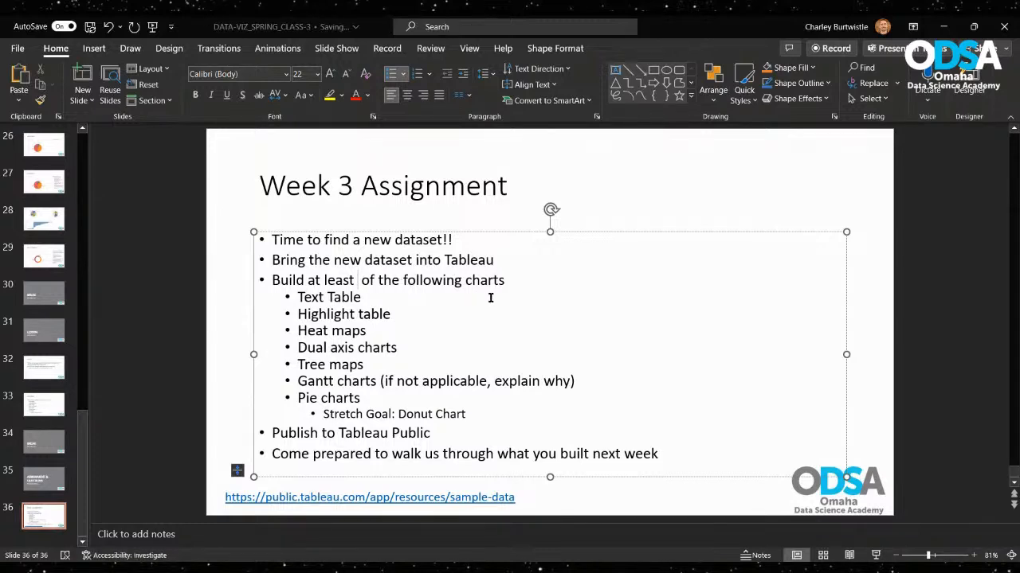
pyautogui.write('3')
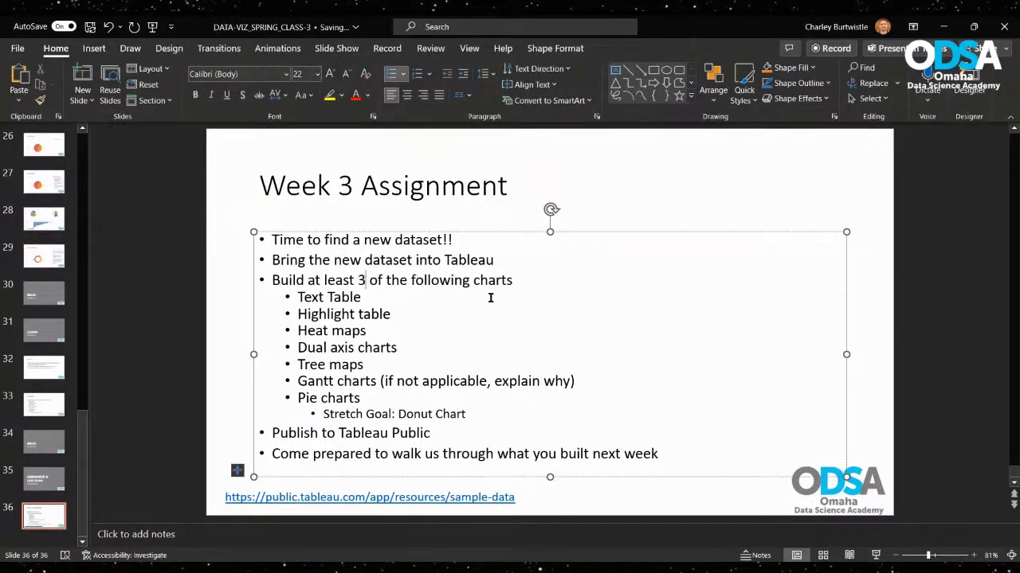
pyautogui.write(' (TE')
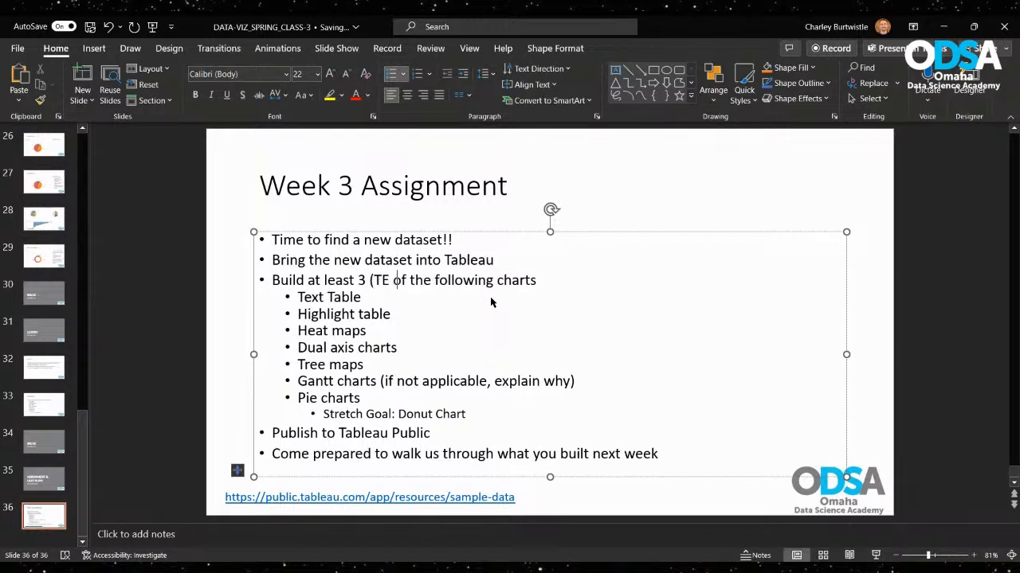
pyautogui.write('XT TABLE DOESN')
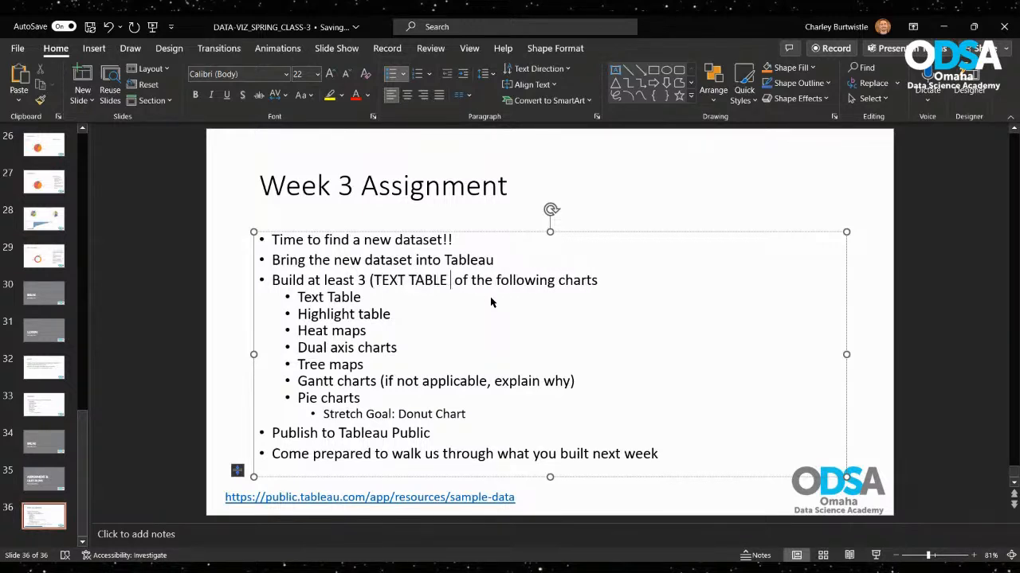